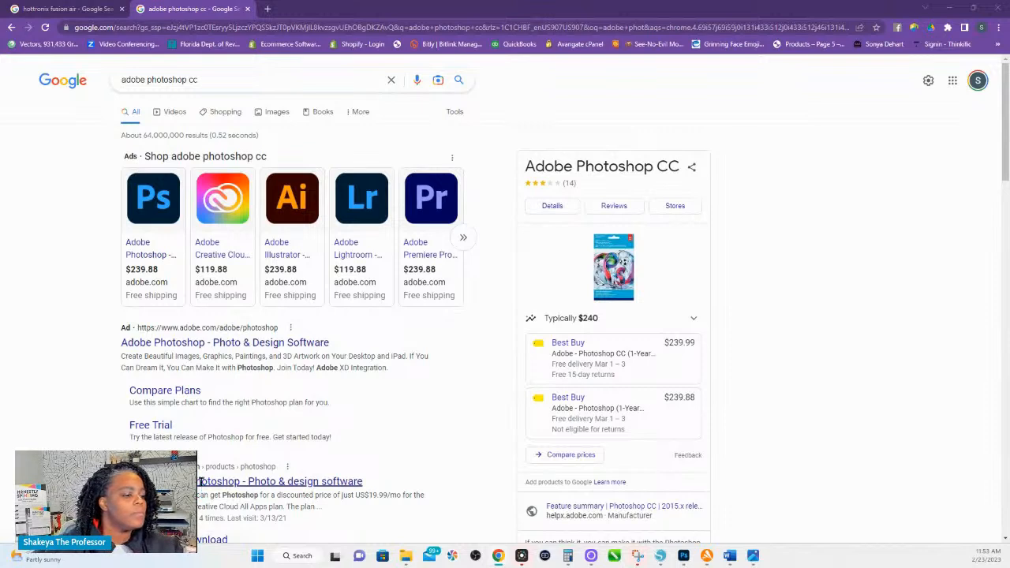
# Open Adobe's Photoshop product page from the search results, dismiss the Creative Cloud promotion, and go to the plans and pricing page.
pyautogui.click(197, 482)
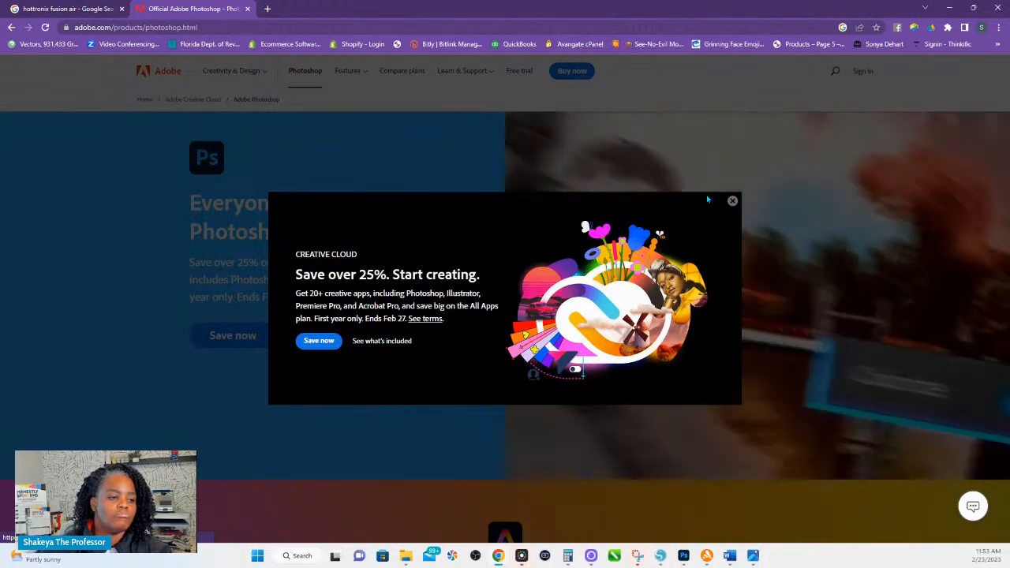
pyautogui.click(732, 201)
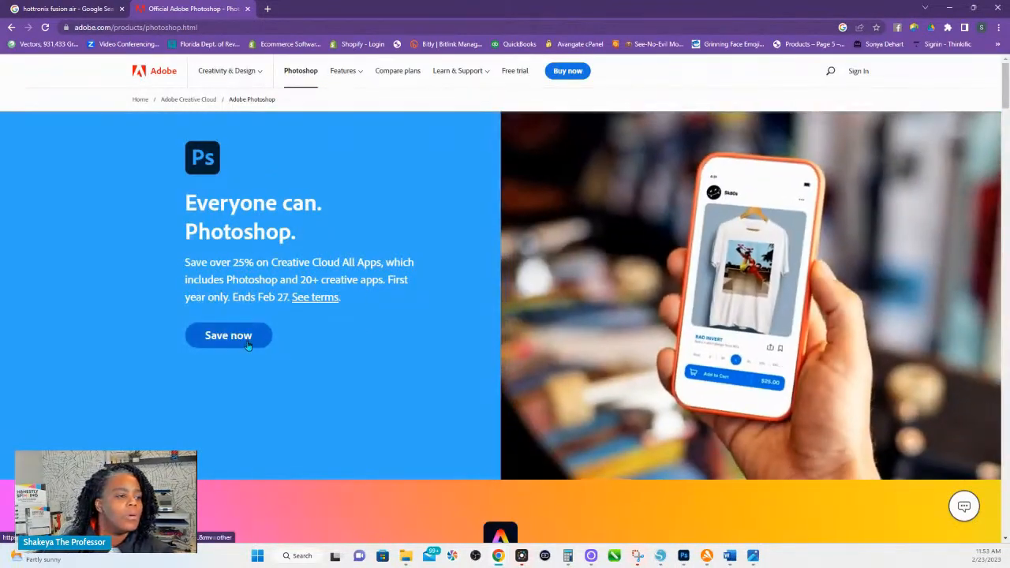
pyautogui.click(556, 71)
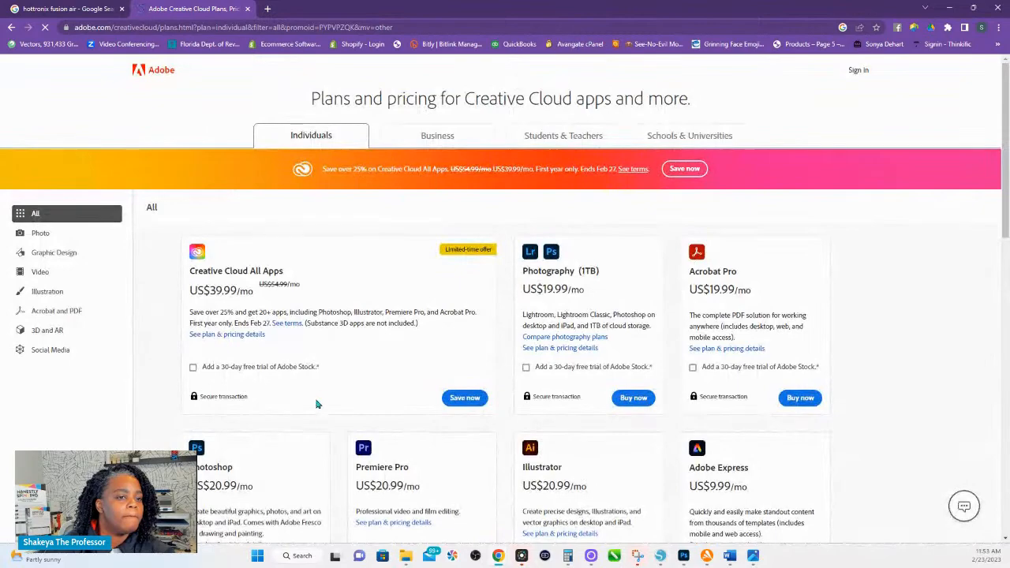
# Review the individual Creative Cloud plans and their monthly prices, from Creative Cloud All Apps down to Adobe Stock.
pyautogui.scroll(-2, 308, 418)
pyautogui.scroll(-2, 371, 375)
pyautogui.scroll(3, 383, 365)
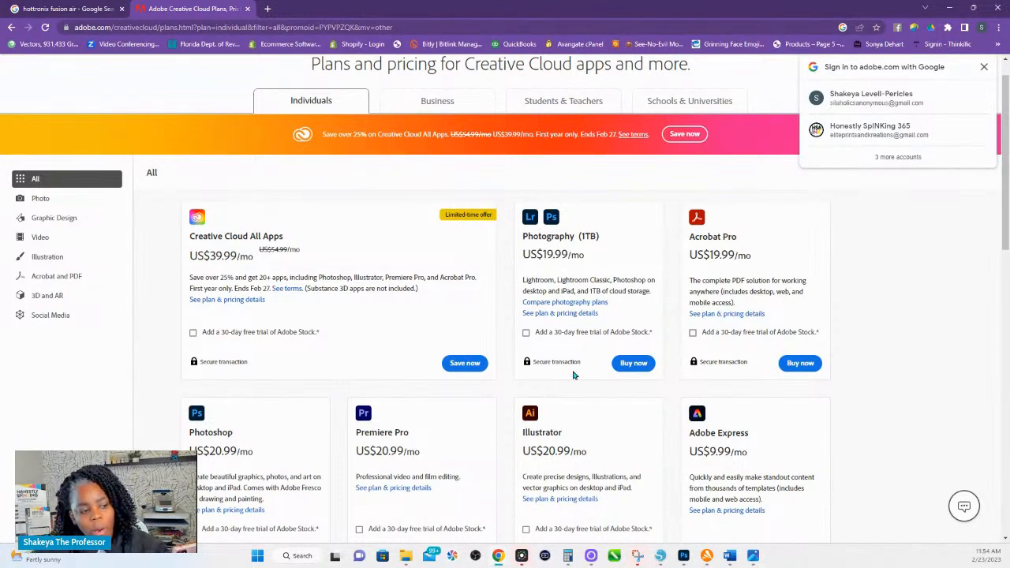
pyautogui.scroll(-2, 454, 352)
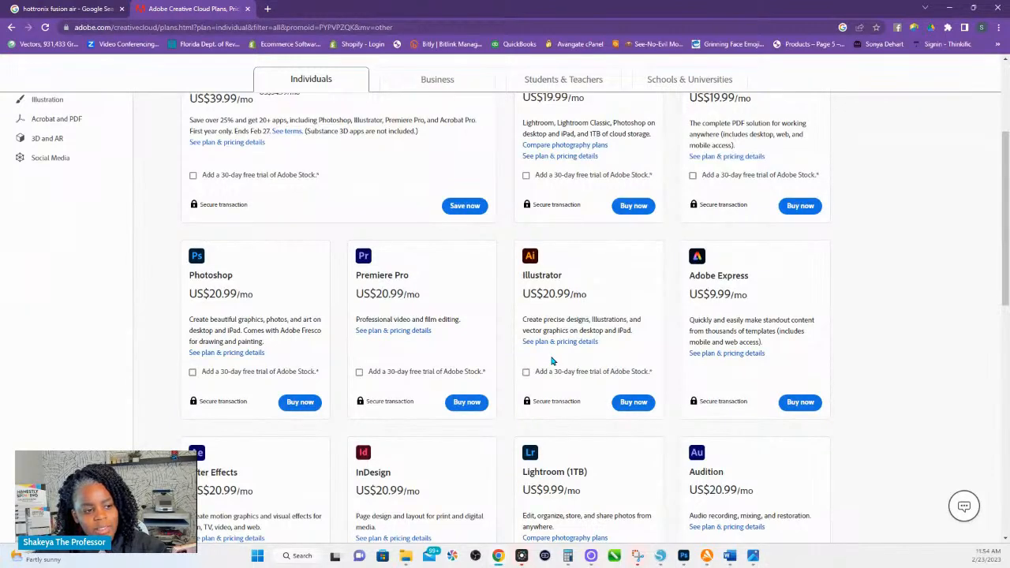
pyautogui.scroll(-2, 552, 361)
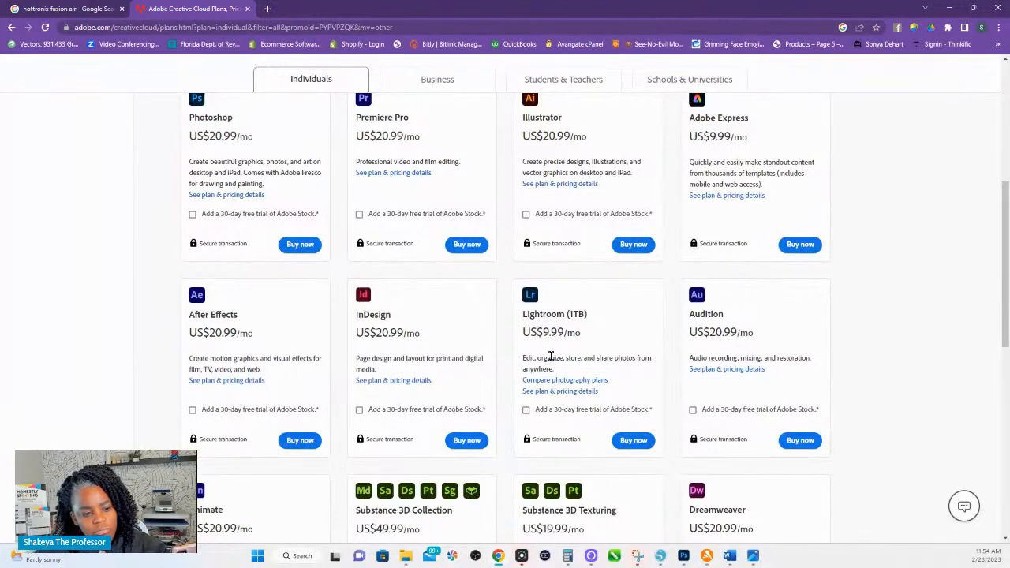
pyautogui.scroll(3, 495, 358)
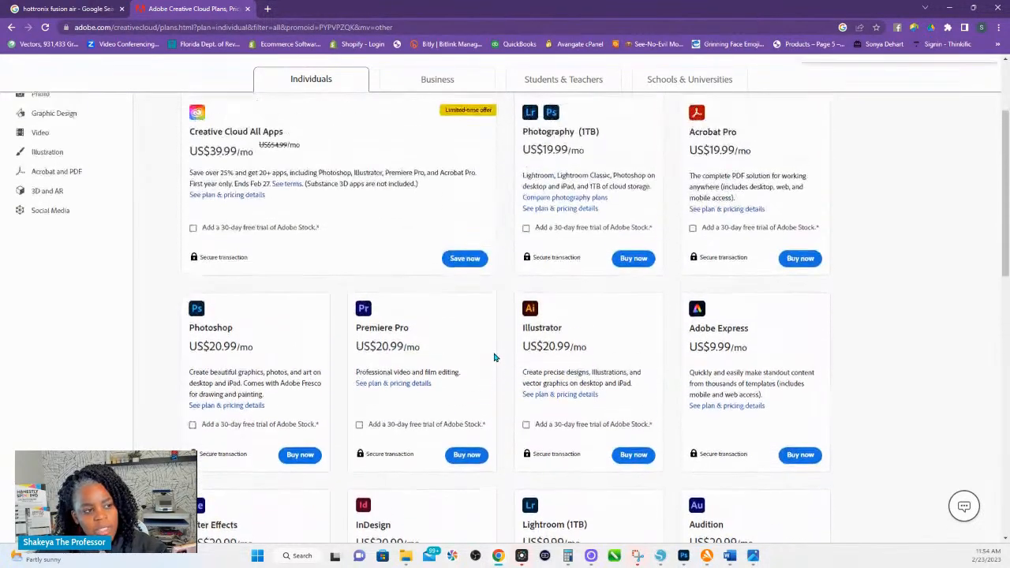
pyautogui.scroll(2, 495, 357)
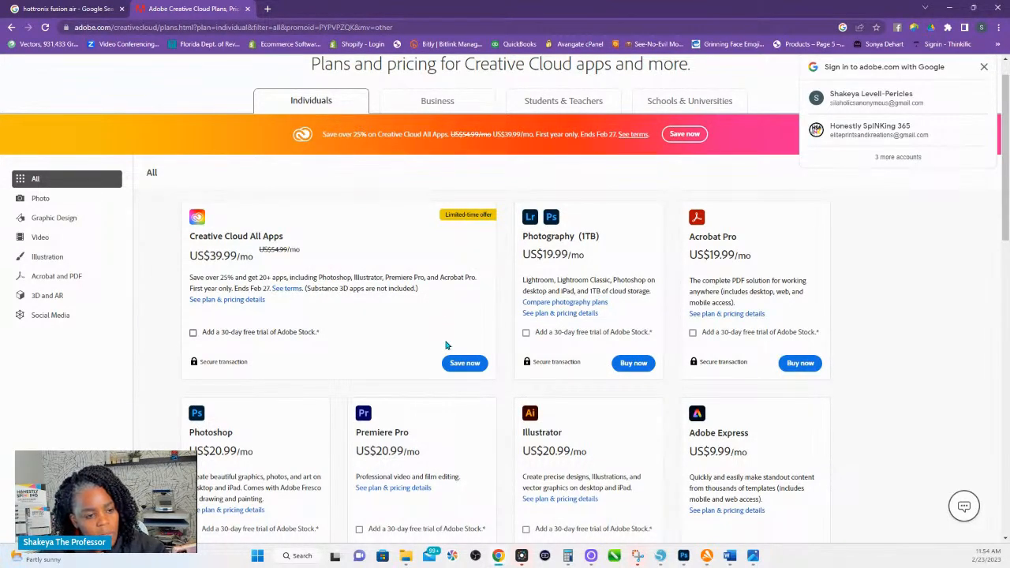
pyautogui.scroll(-2, 447, 345)
pyautogui.scroll(-1, 446, 341)
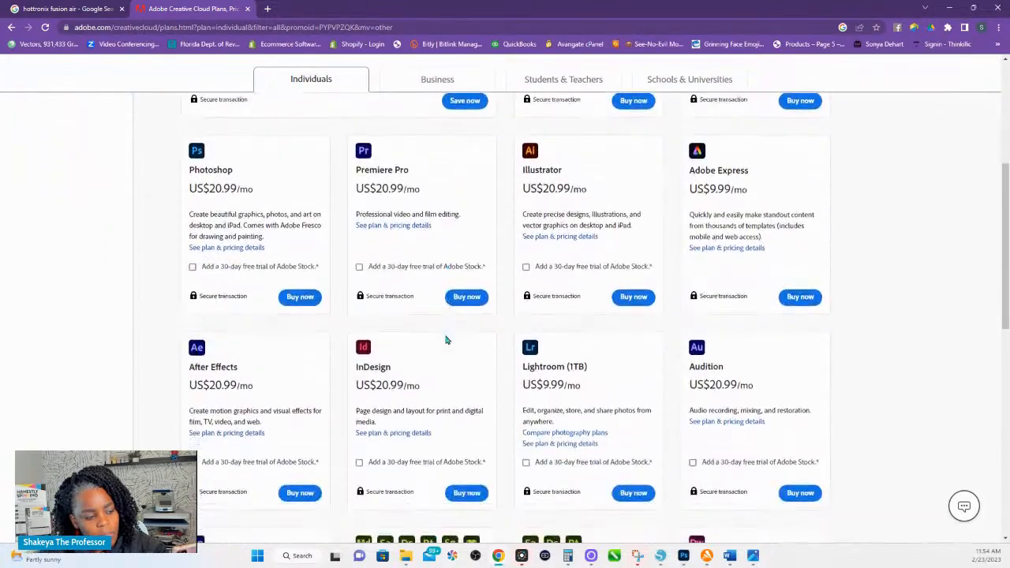
pyautogui.scroll(-2, 446, 341)
pyautogui.scroll(-2, 446, 340)
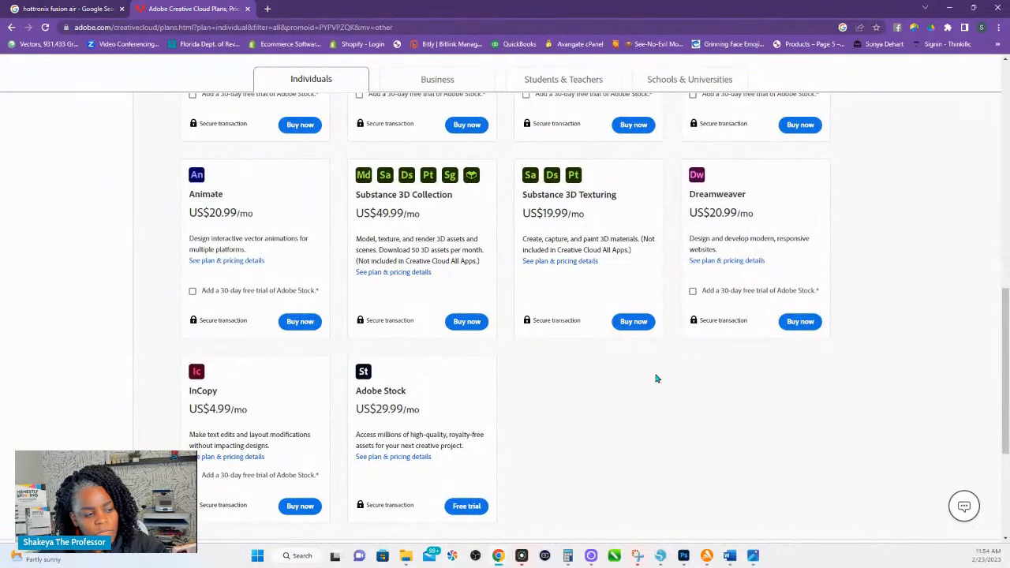
pyautogui.scroll(4, 700, 390)
pyautogui.scroll(4, 660, 355)
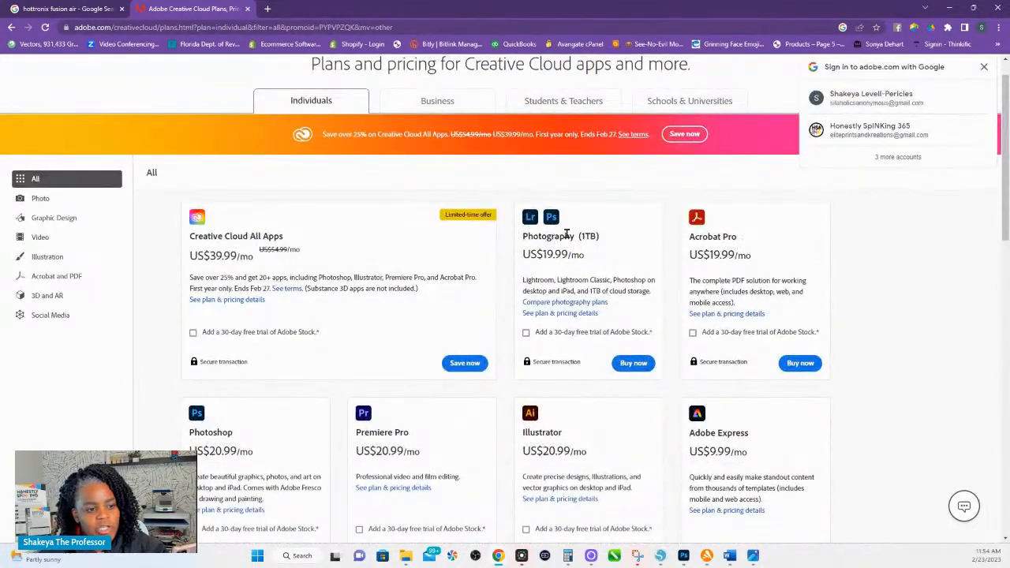
# Filter the individual plans to the Photo category and compare the Photography, Photoshop and Lightroom offers.
pyautogui.click(57, 203)
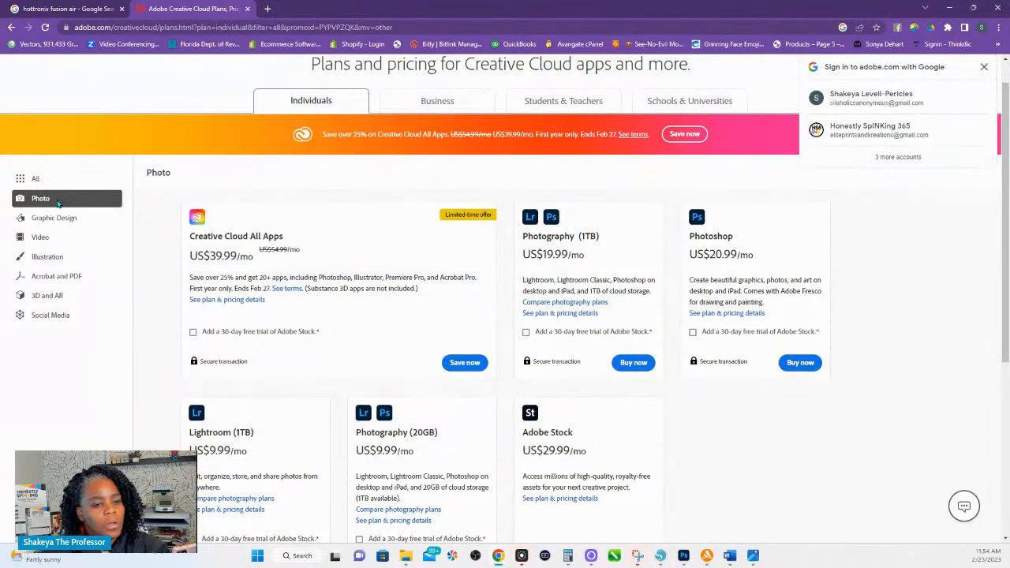
pyautogui.scroll(-3, 340, 288)
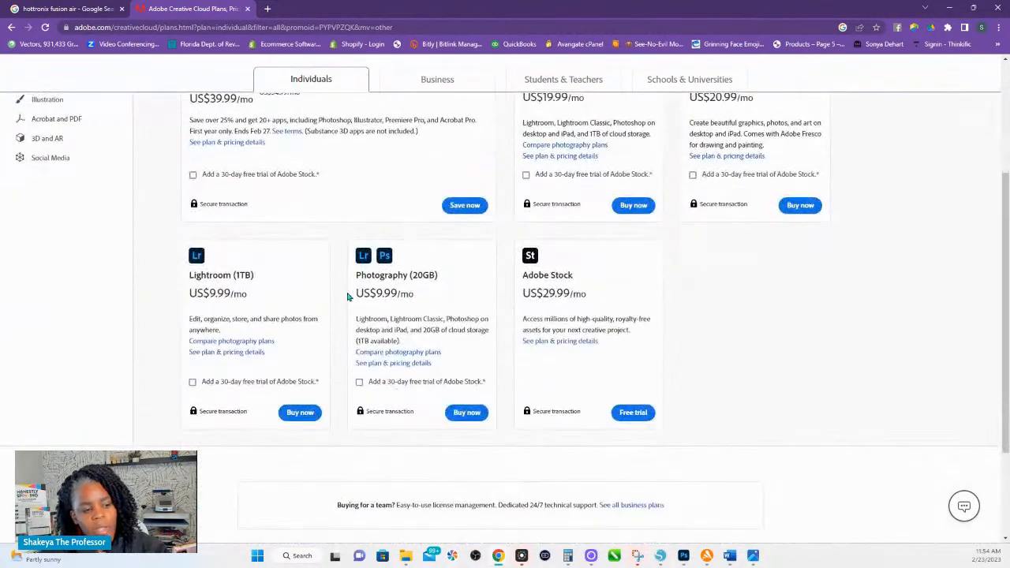
pyautogui.scroll(3, 59, 227)
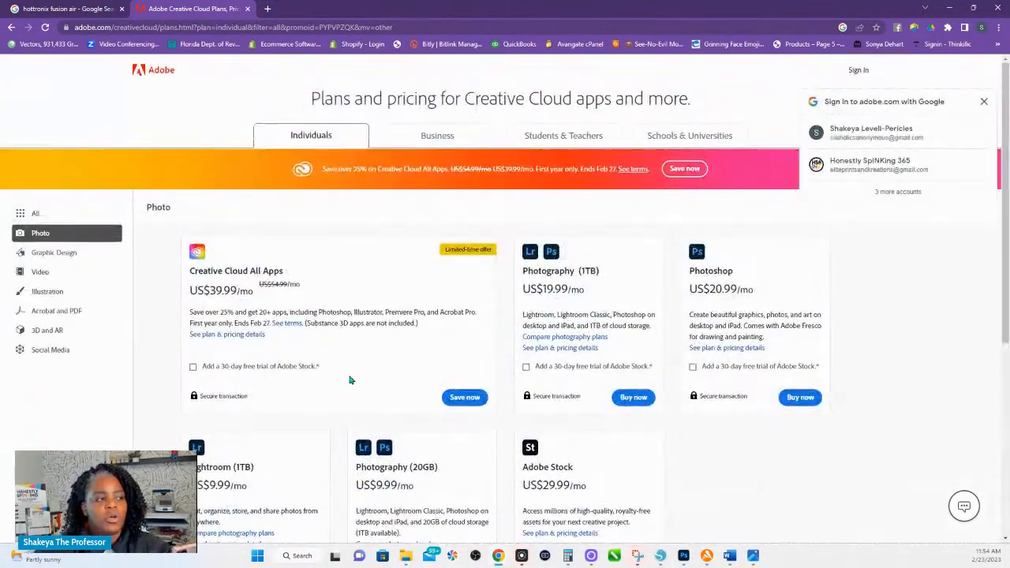
pyautogui.scroll(-3, 350, 366)
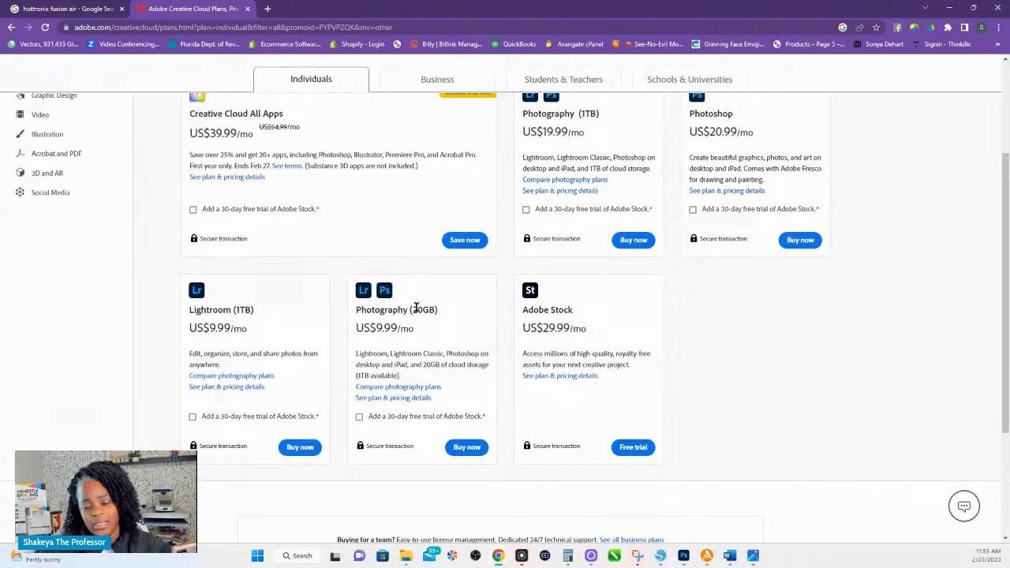
pyautogui.scroll(3, 421, 330)
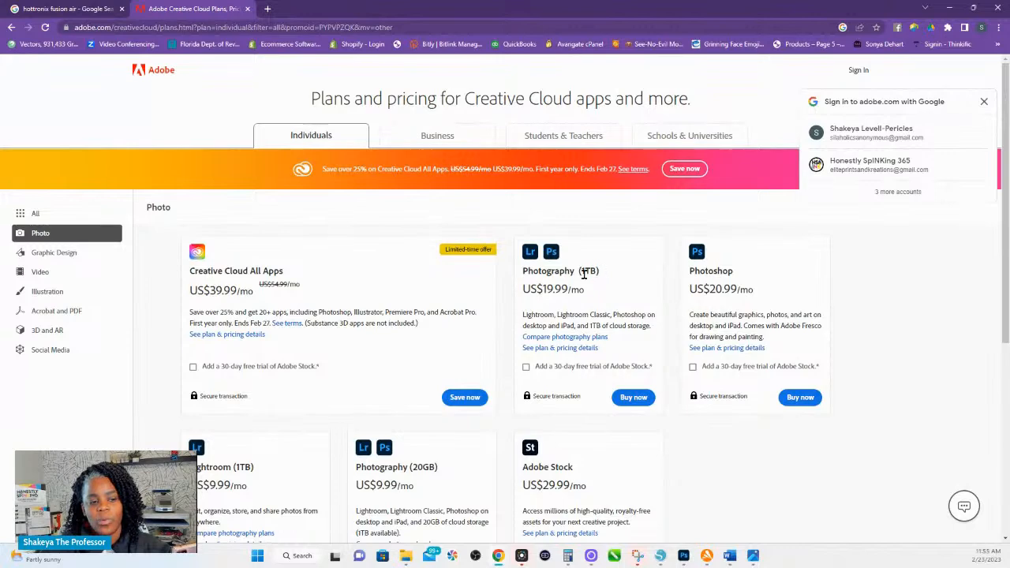
pyautogui.scroll(-3, 565, 317)
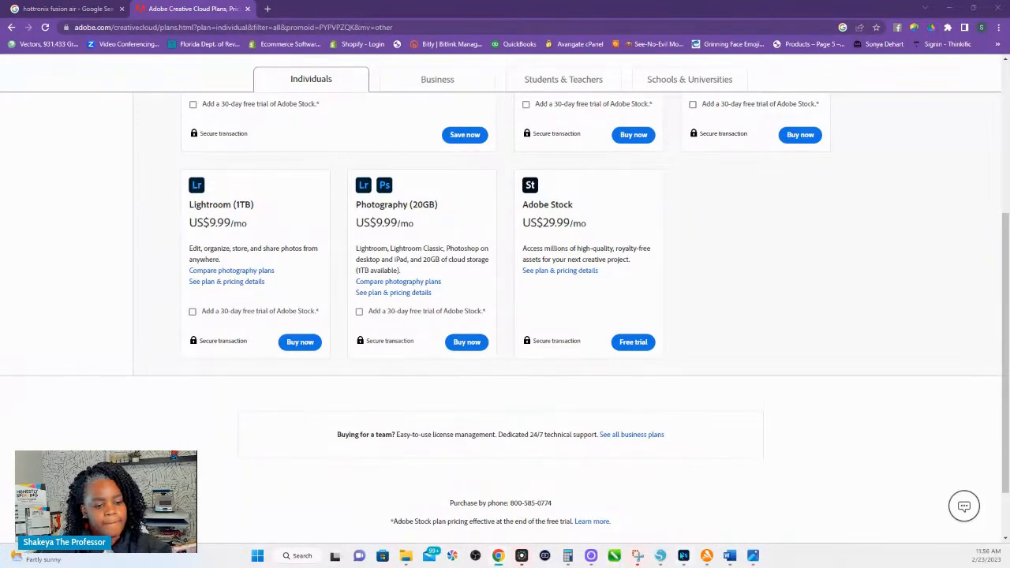
# Switch to Photoshop and shift the IMPORTING PATTERNS title, the Photoshop icon and the Quick Tips text slightly right and down in the thumbnail.
pyautogui.click(683, 556)
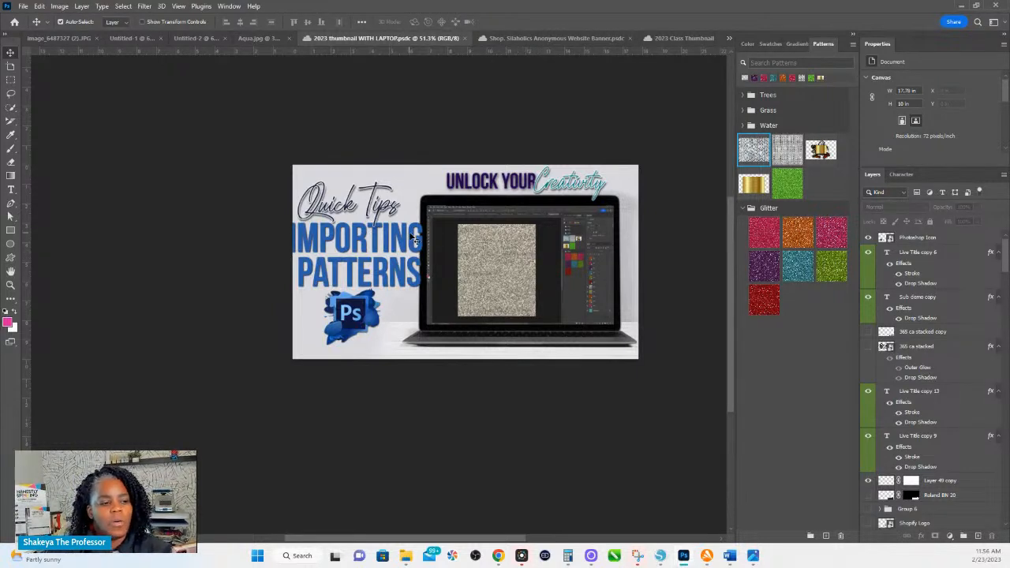
pyautogui.moveTo(413, 243); pyautogui.dragTo(419, 248)
pyautogui.moveTo(360, 318); pyautogui.dragTo(369, 326)
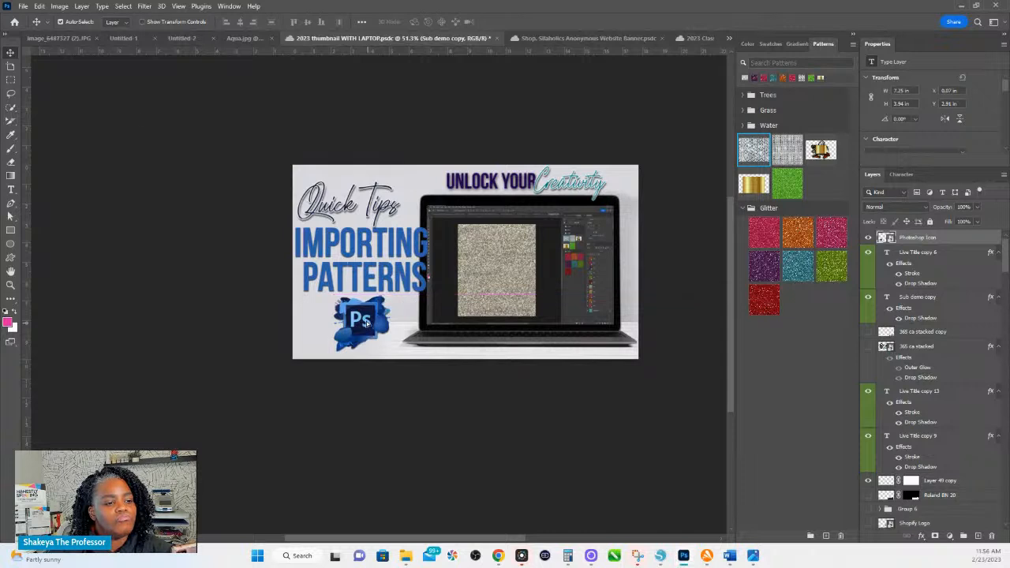
pyautogui.click(24, 6)
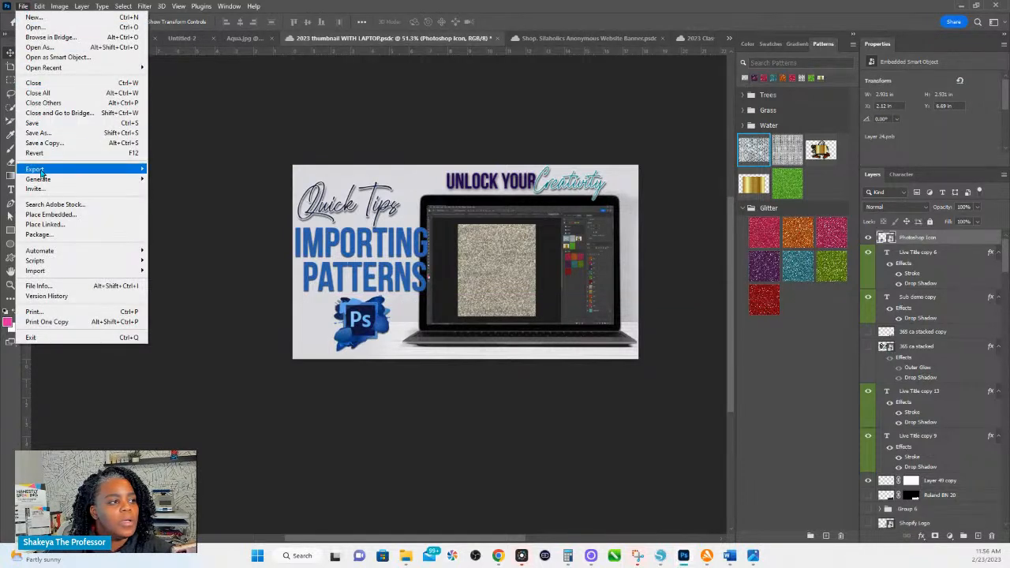
pyautogui.moveTo(48, 169)
pyautogui.click(350, 192)
pyautogui.moveTo(352, 208); pyautogui.dragTo(365, 217)
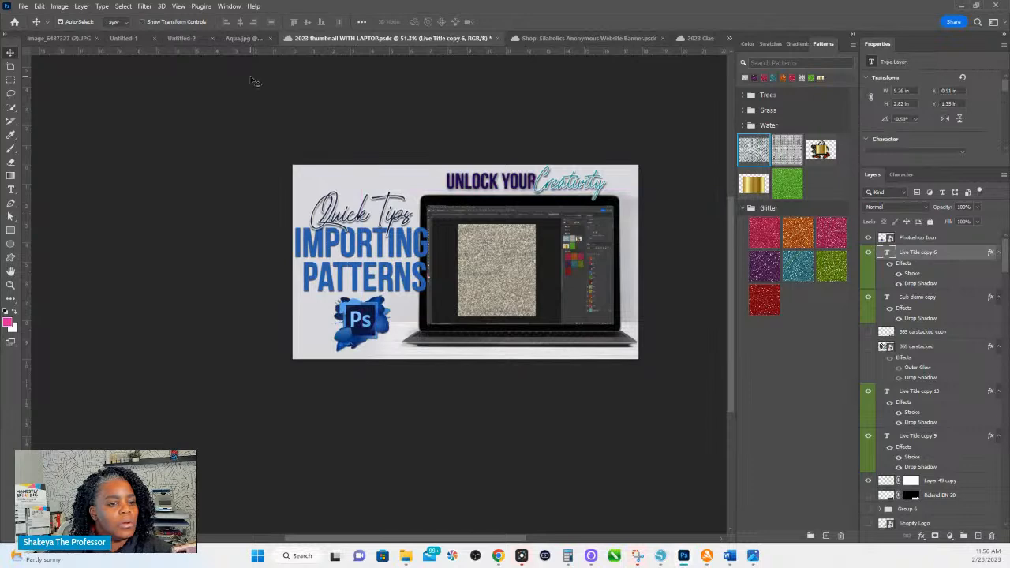
# Export the thumbnail as a JPG named Importing Patterns, replacing the existing file of that name.
pyautogui.click(22, 7)
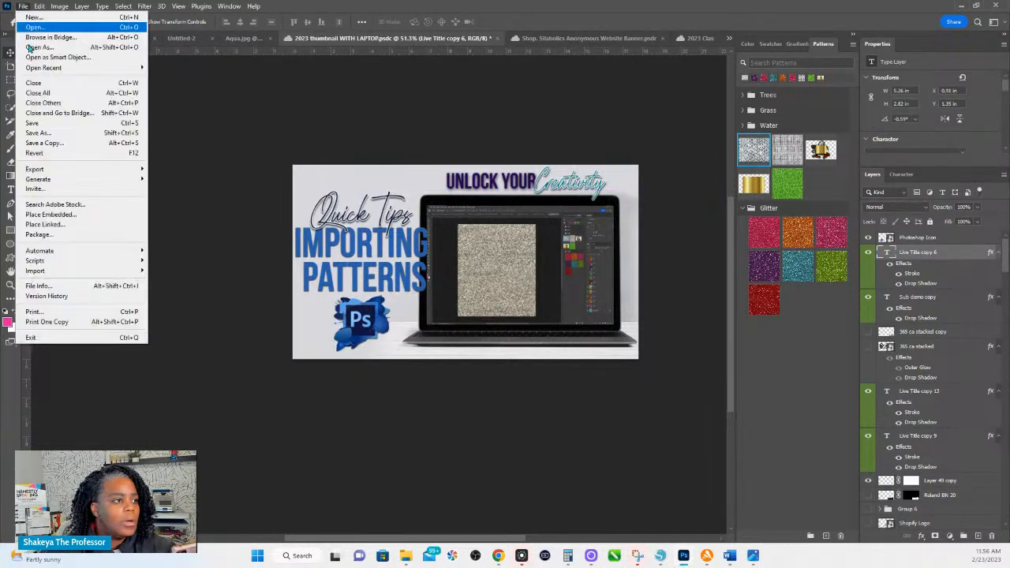
pyautogui.moveTo(52, 169)
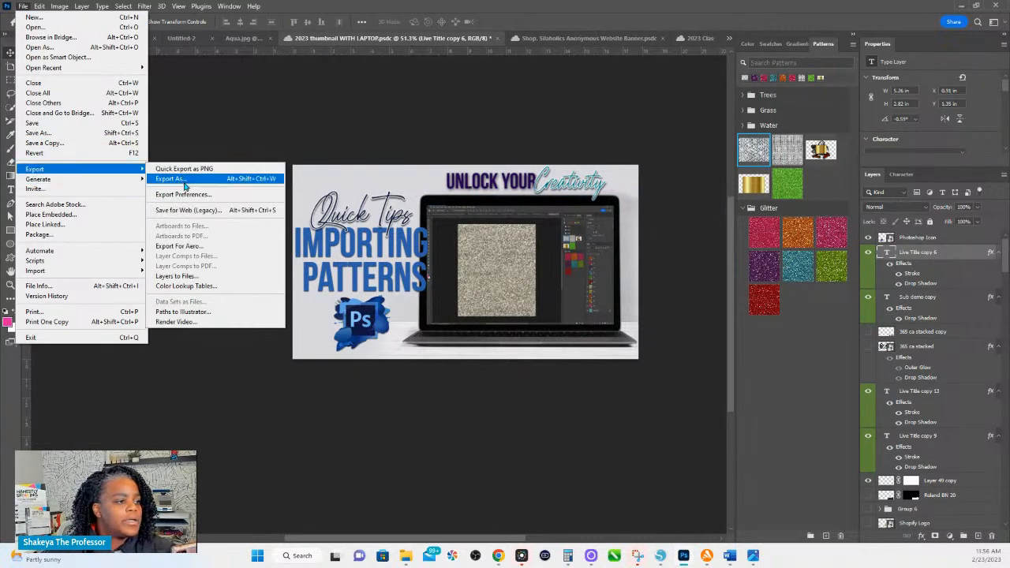
pyautogui.click(170, 179)
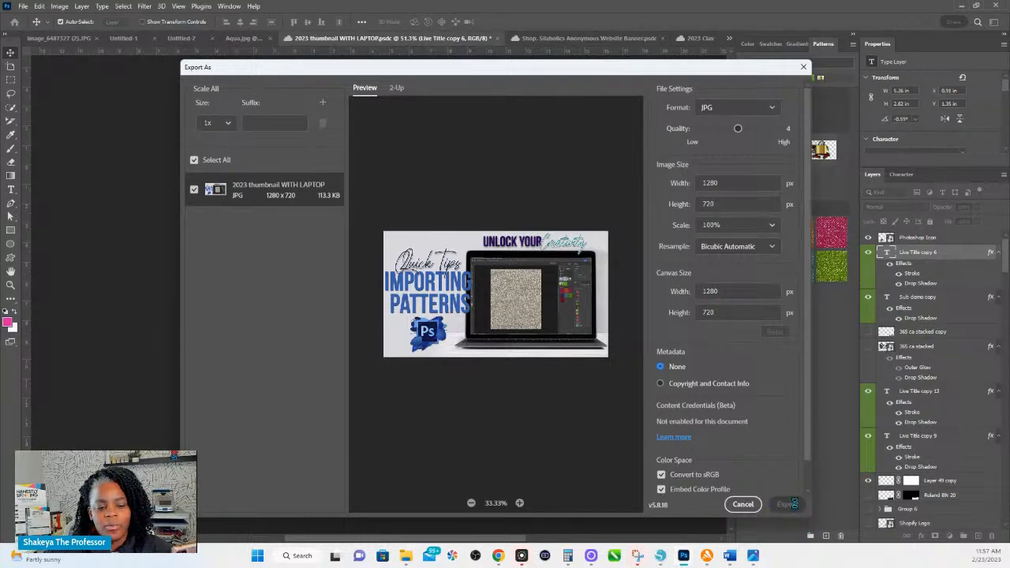
pyautogui.click(794, 504)
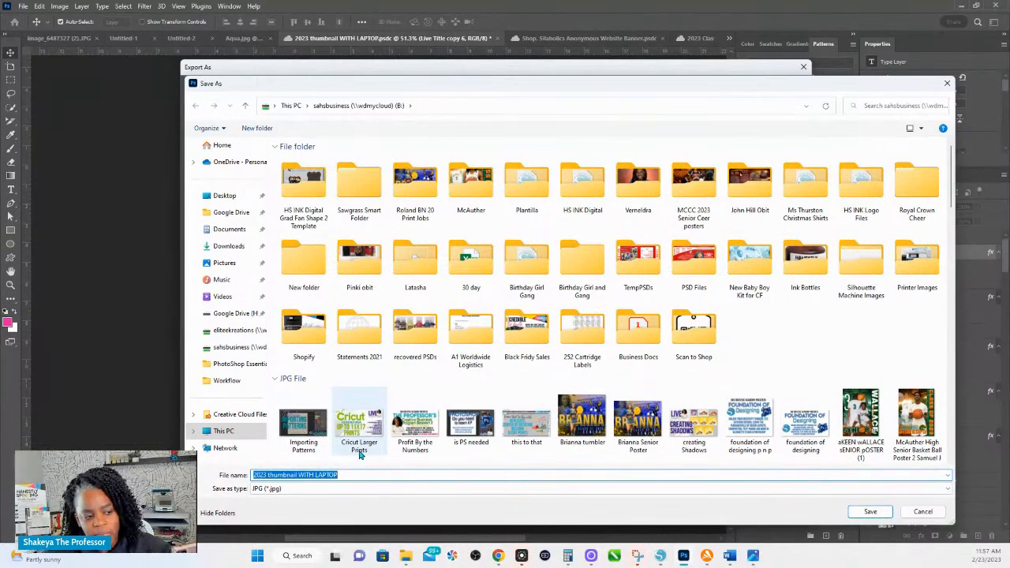
pyautogui.click(304, 427)
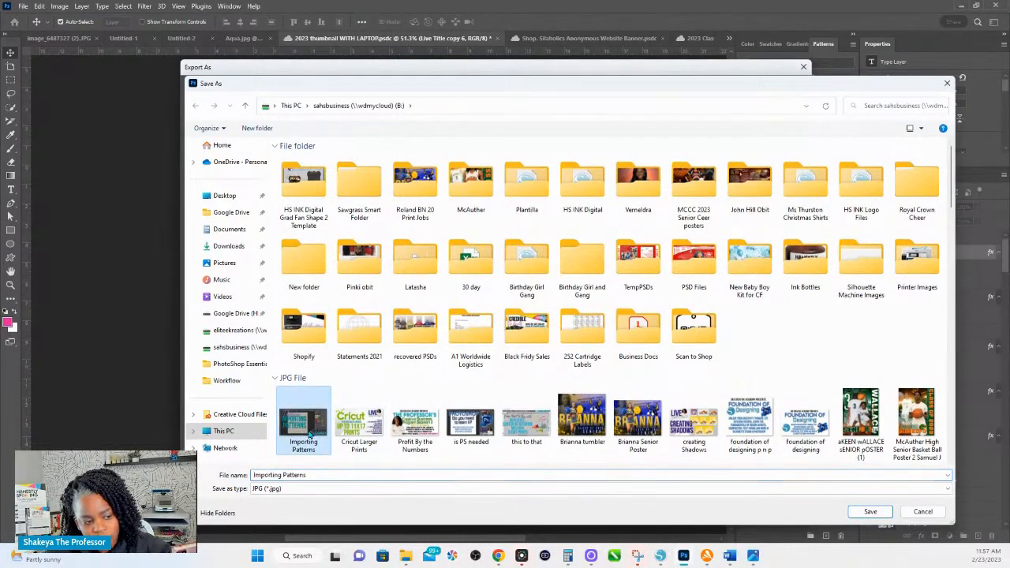
pyautogui.click(872, 513)
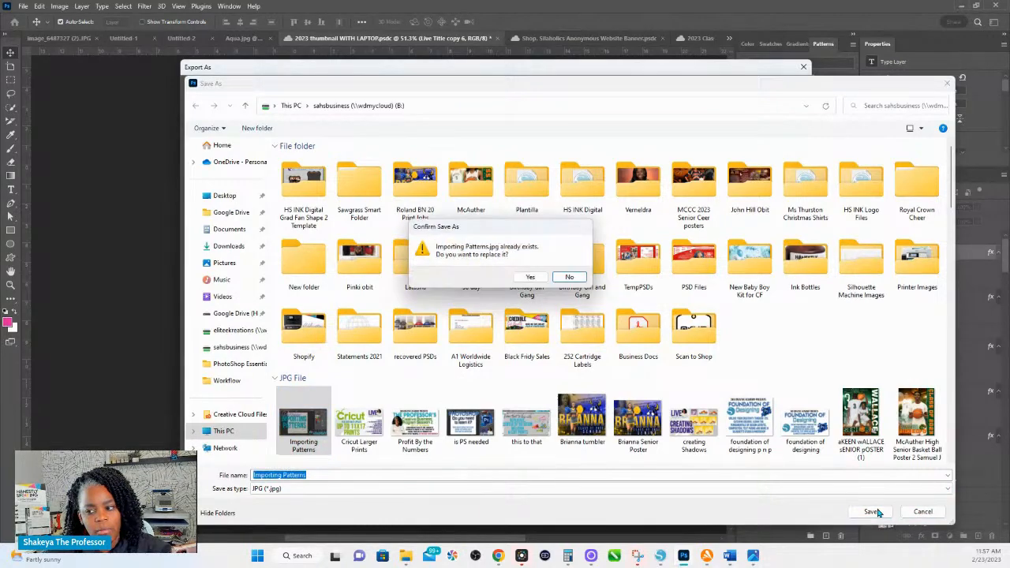
pyautogui.click(530, 278)
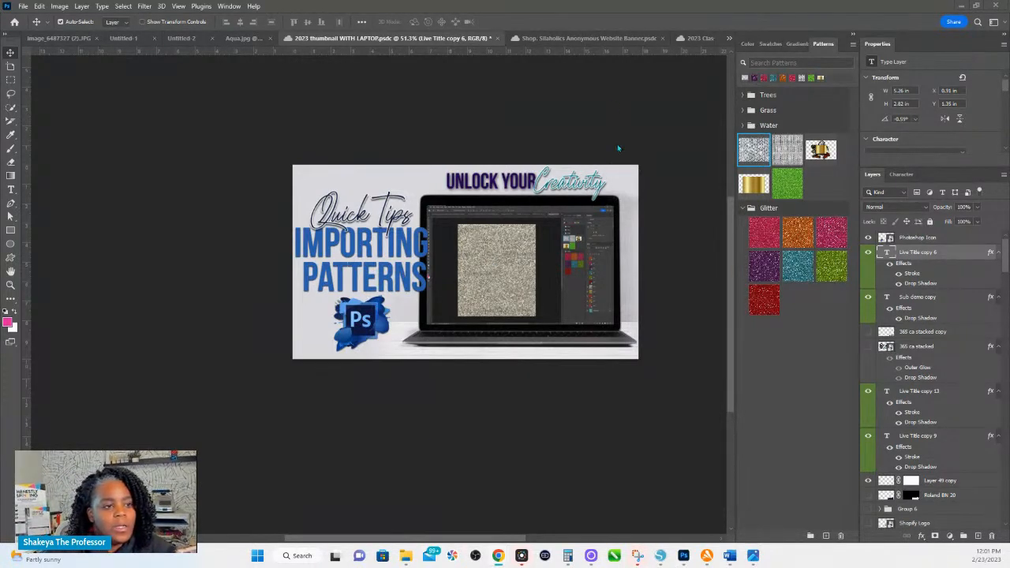
# Bring up the Untitled-2 document with the glitter lettering and capture the whole Photoshop window as a new snip with Snipping Tool.
pyautogui.click(184, 39)
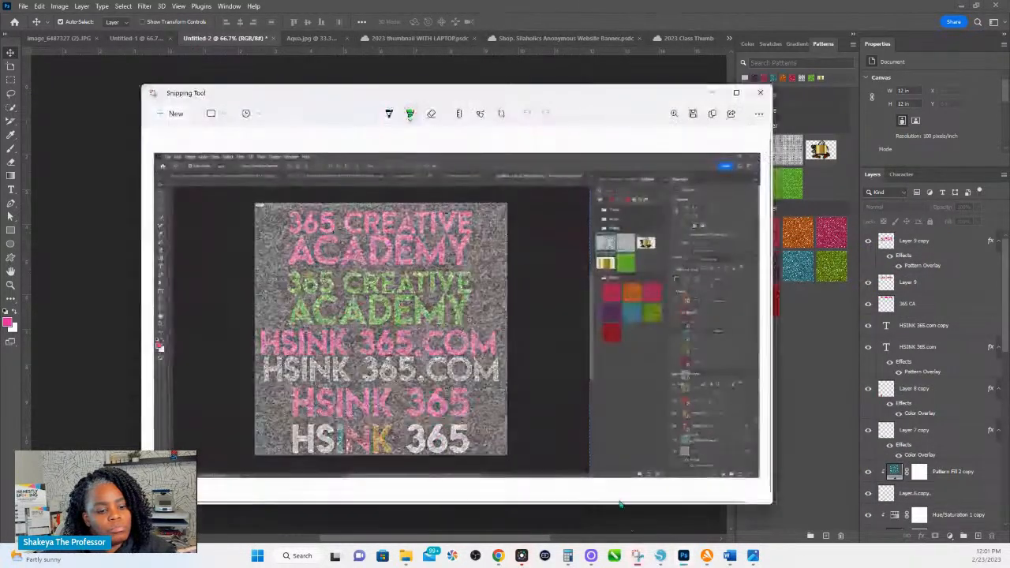
pyautogui.click(637, 555)
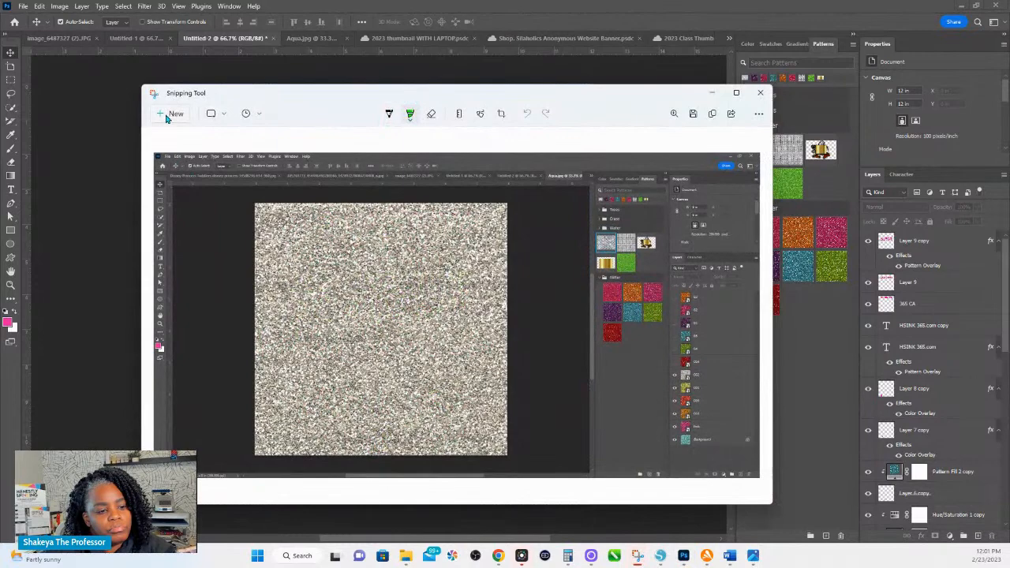
pyautogui.click(167, 118)
pyautogui.moveTo(1, 1); pyautogui.dragTo(1008, 543)
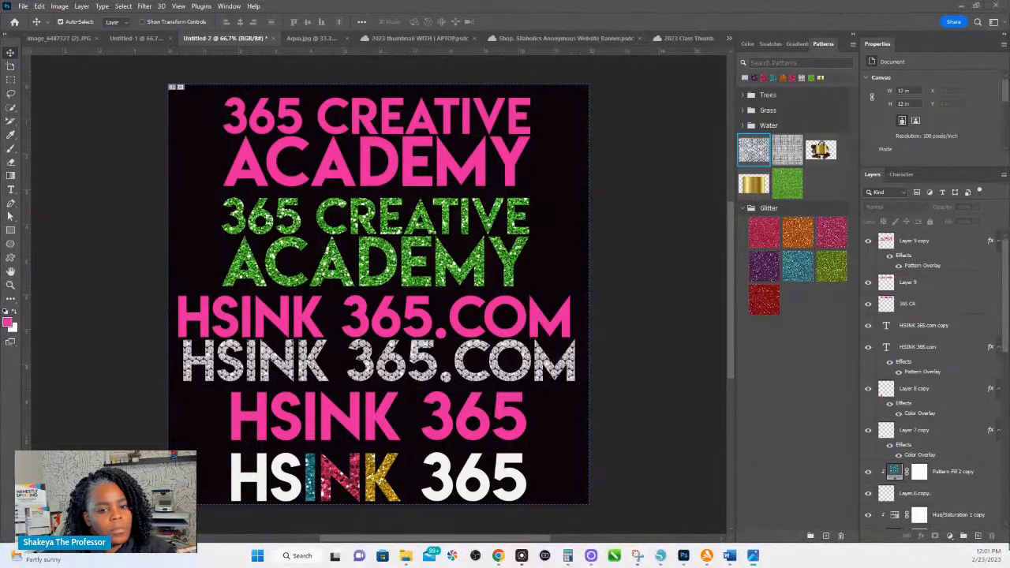
# Look through the other open documents and return to the 2023 thumbnail WITH LAPTOP document.
pyautogui.click(686, 39)
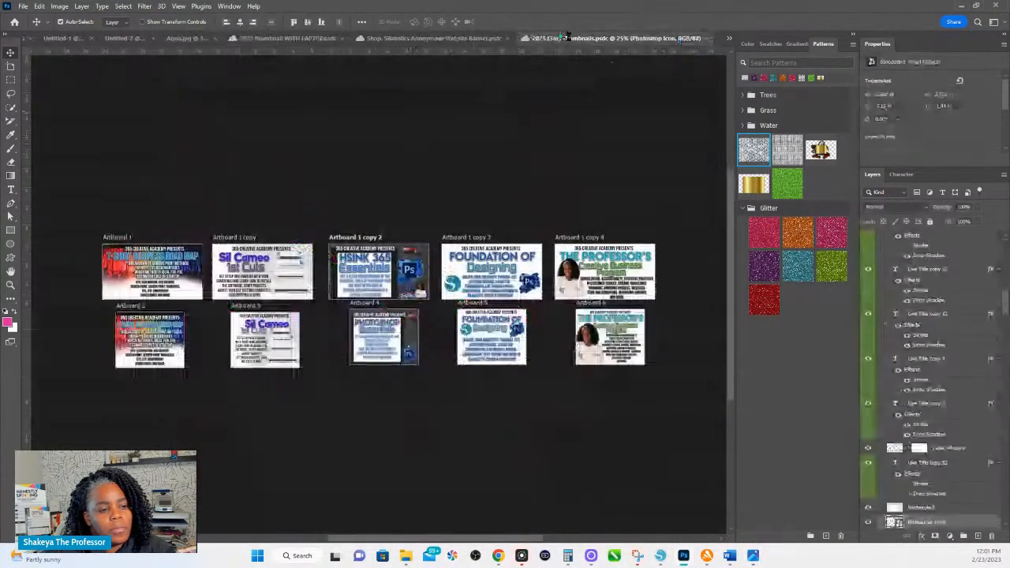
pyautogui.click(494, 38)
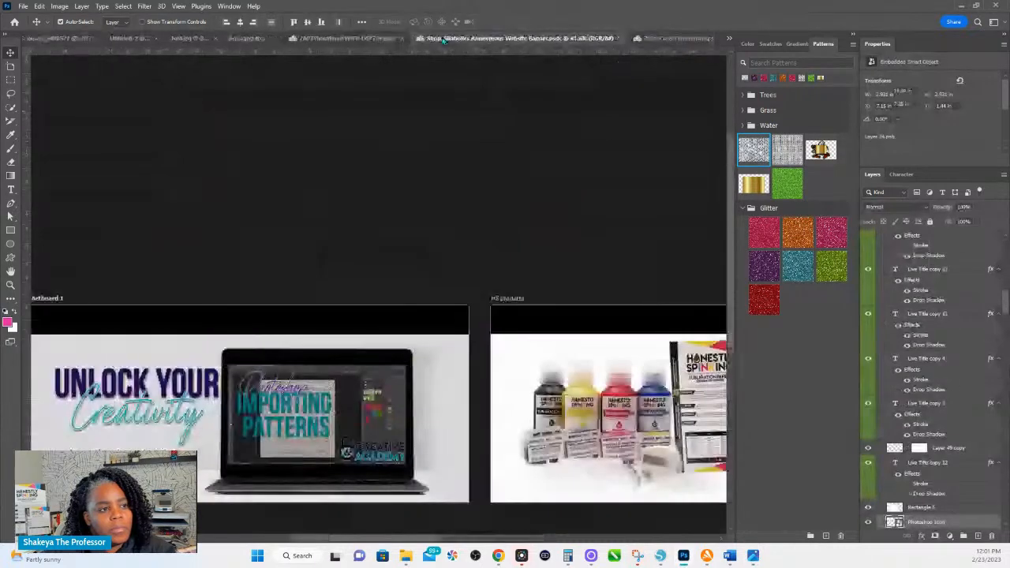
pyautogui.click(244, 39)
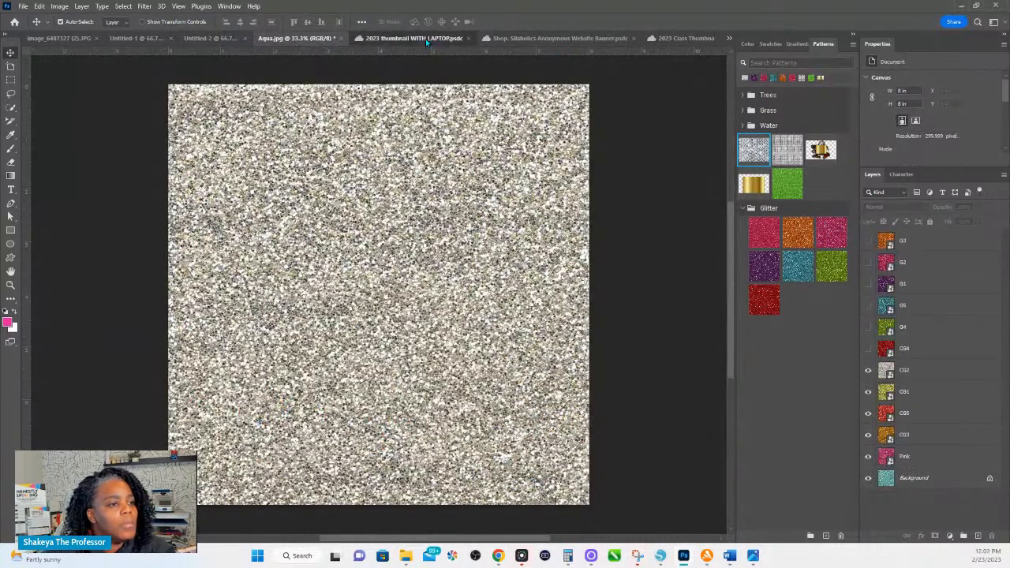
pyautogui.click(426, 39)
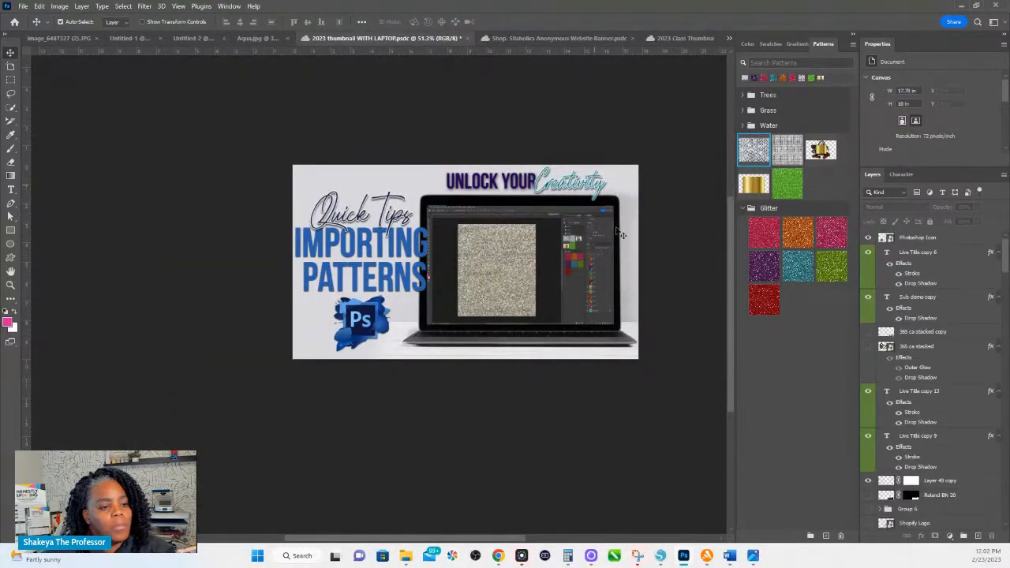
# Paste the captured screenshot into the thumbnail, scale it to about 37% and place it over the laptop's screen.
pyautogui.hotkey('ctrl', 'v')
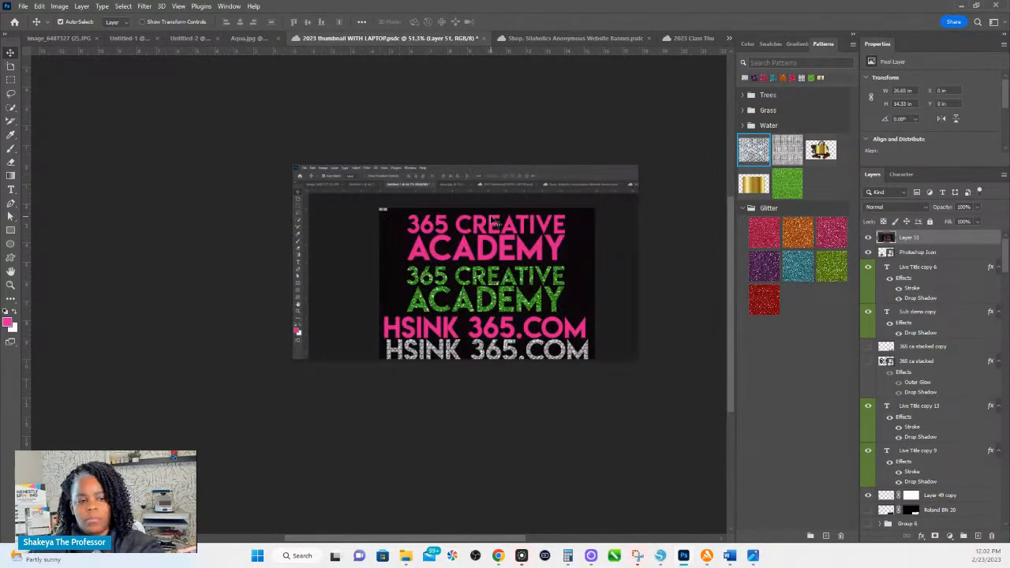
pyautogui.hotkey('ctrl', 't')
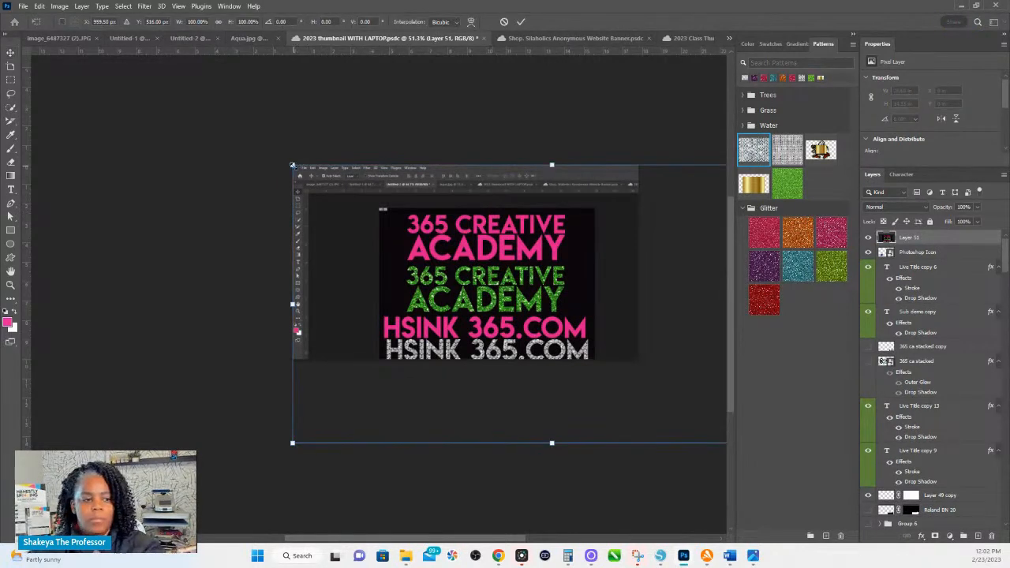
pyautogui.moveTo(292, 167); pyautogui.dragTo(454, 280)
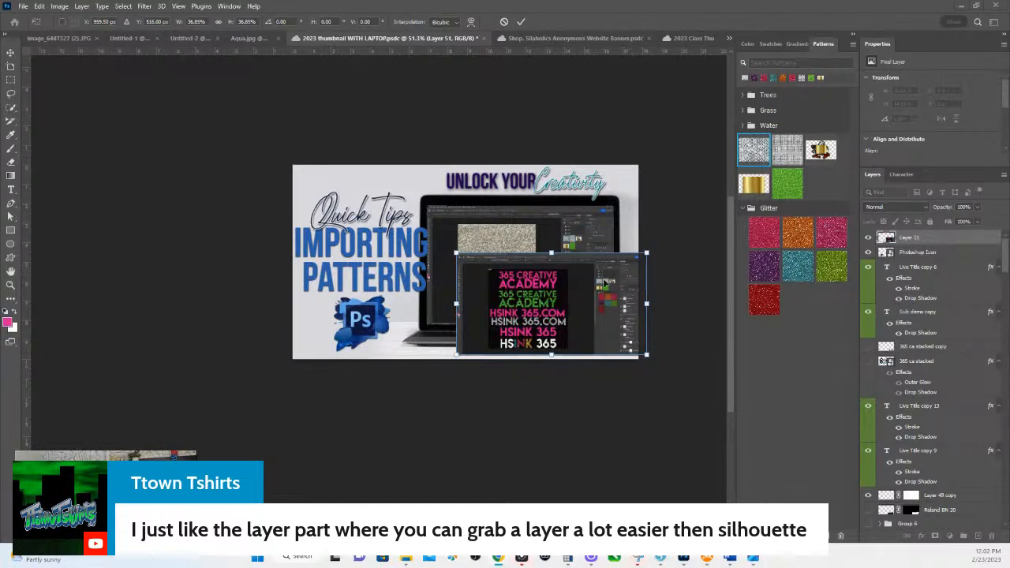
pyautogui.moveTo(604, 284); pyautogui.dragTo(572, 234)
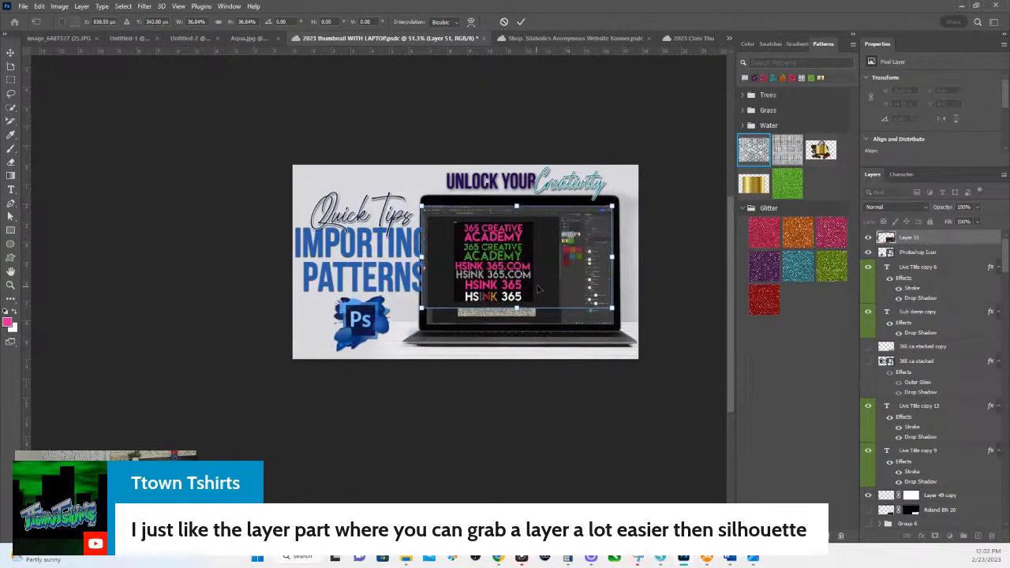
# Nudge the pasted screenshot 4 px right, then narrow it to about 36% and stretch its height to about 42.6% to fill the laptop screen.
pyautogui.press('Right')
pyautogui.press('Right')
pyautogui.press('Right')
pyautogui.press('Right')
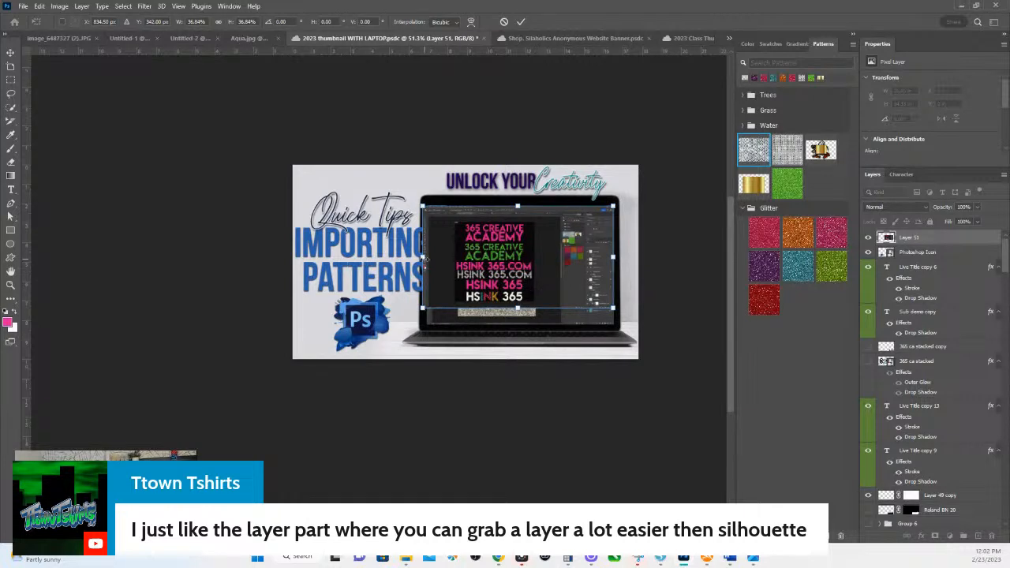
pyautogui.moveTo(423, 258); pyautogui.dragTo(427, 257)
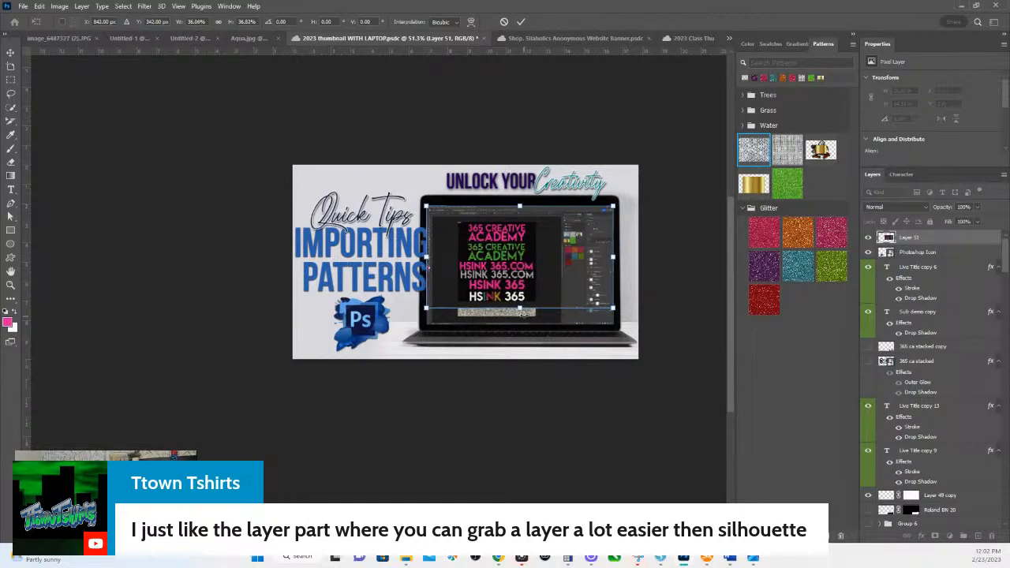
pyautogui.moveTo(520, 308); pyautogui.dragTo(520, 324)
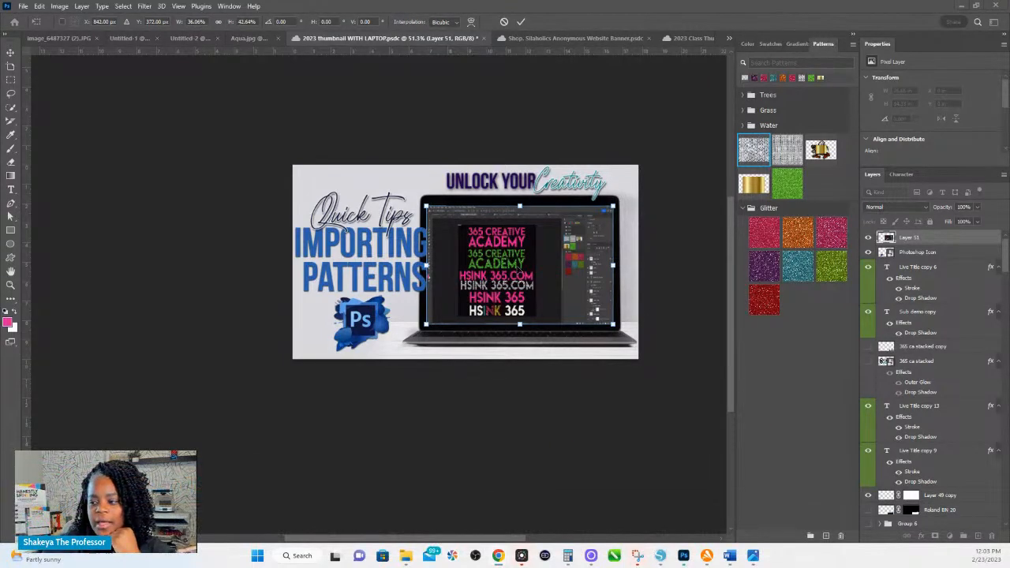
pyautogui.press('Return')
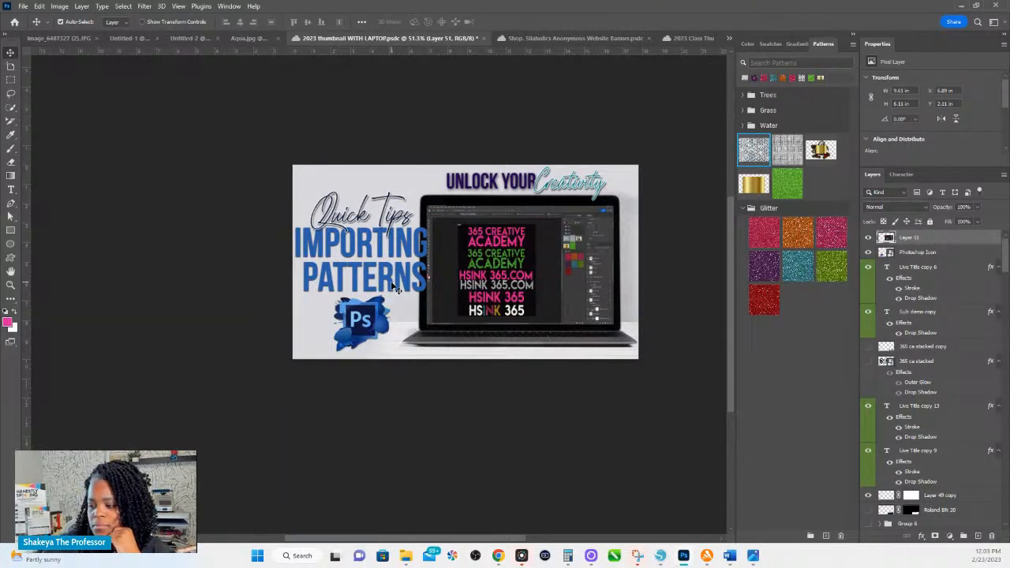
# Replace the IMPORTING PATTERNS title text with ADDING PATTERNS TO TEXT on three lines.
pyautogui.click(374, 248)
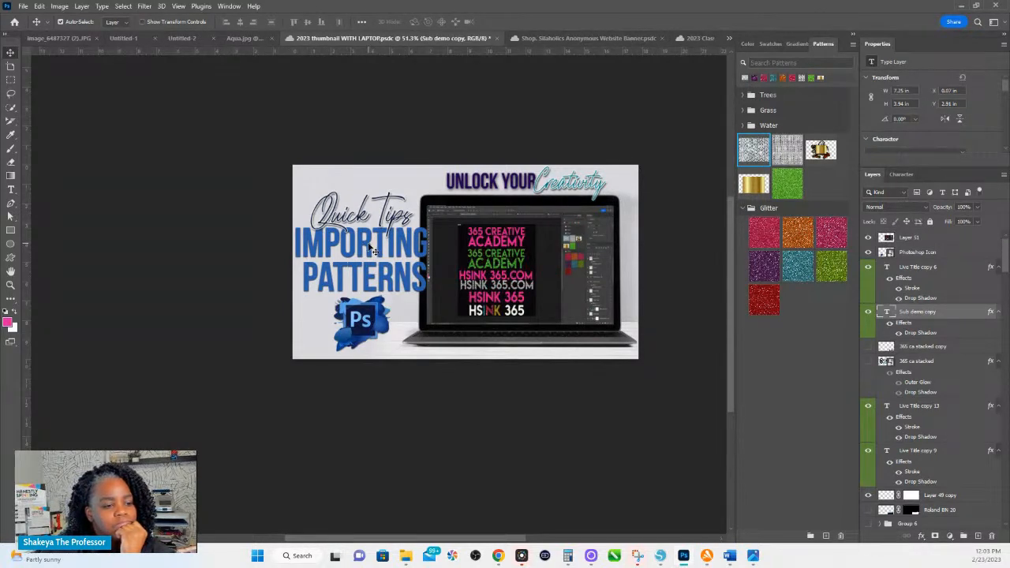
pyautogui.doubleClick(374, 248)
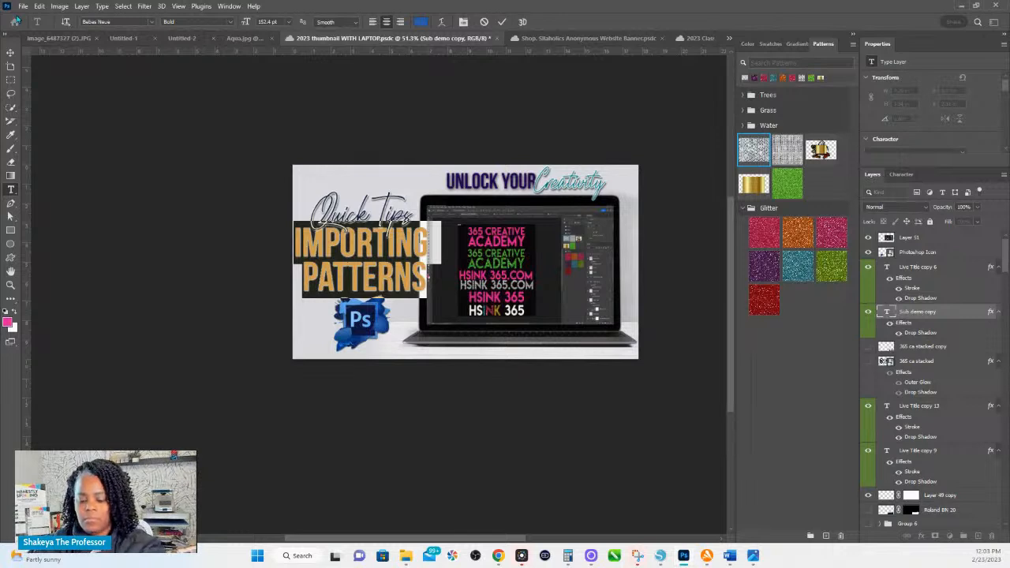
pyautogui.write('ADDING ')
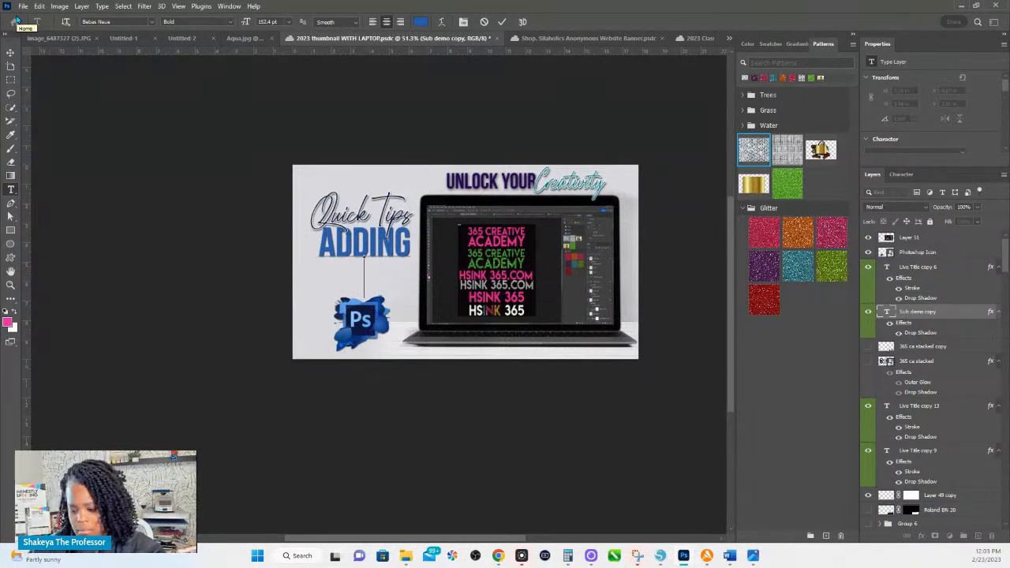
pyautogui.write('PATTER')
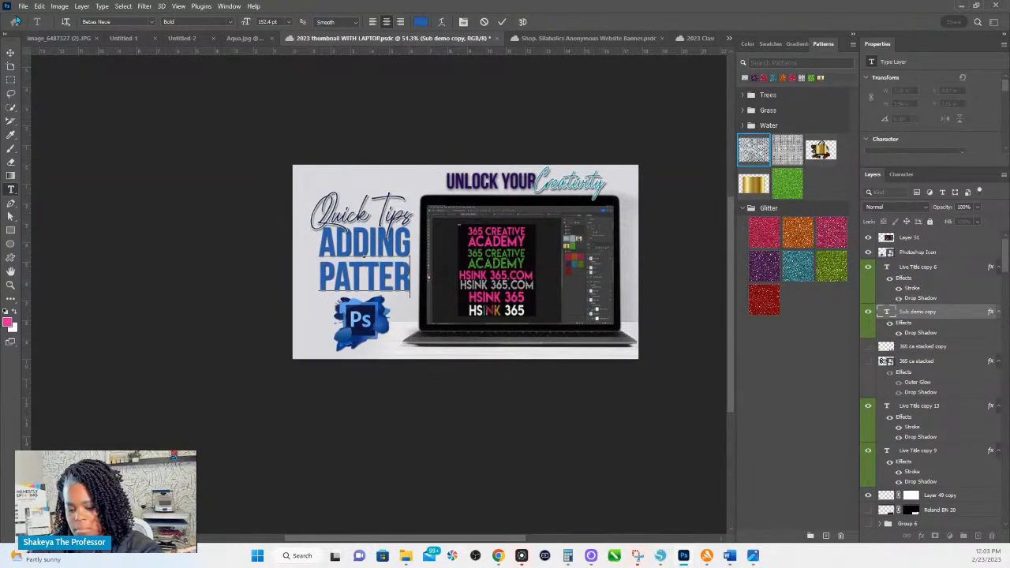
pyautogui.write('NS')
pyautogui.press('Return')
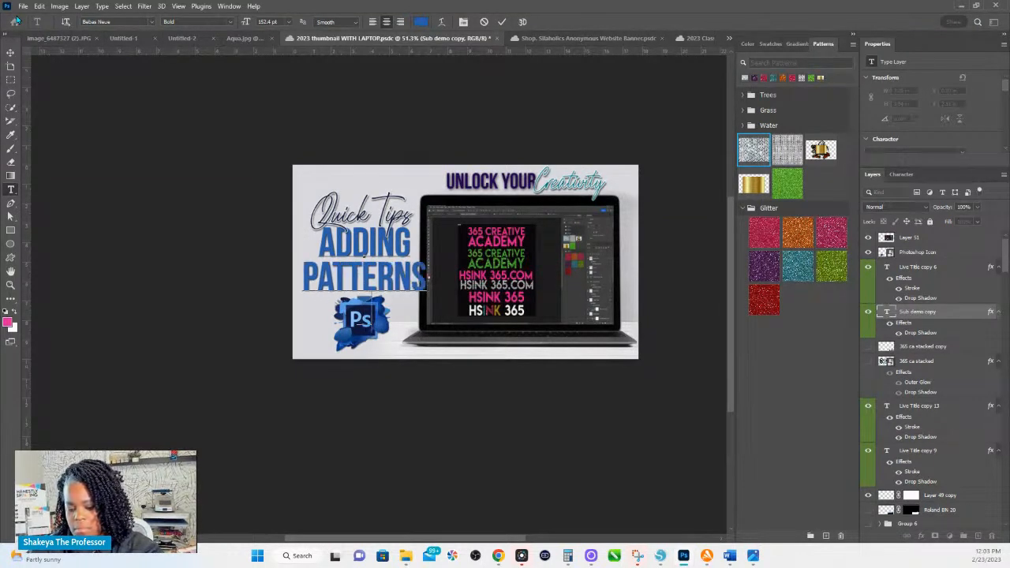
pyautogui.write('TO THEXT')
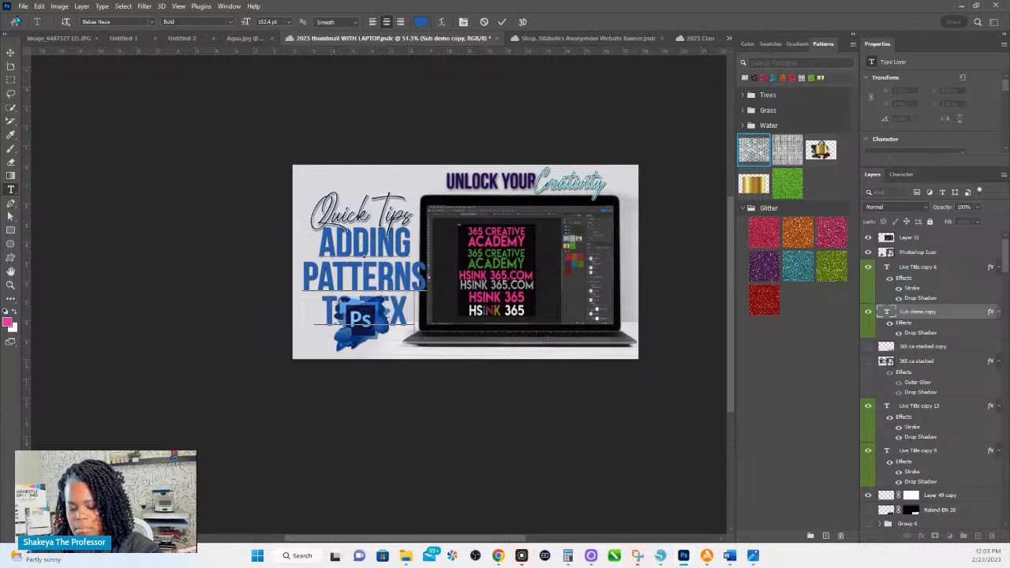
pyautogui.click(452, 340)
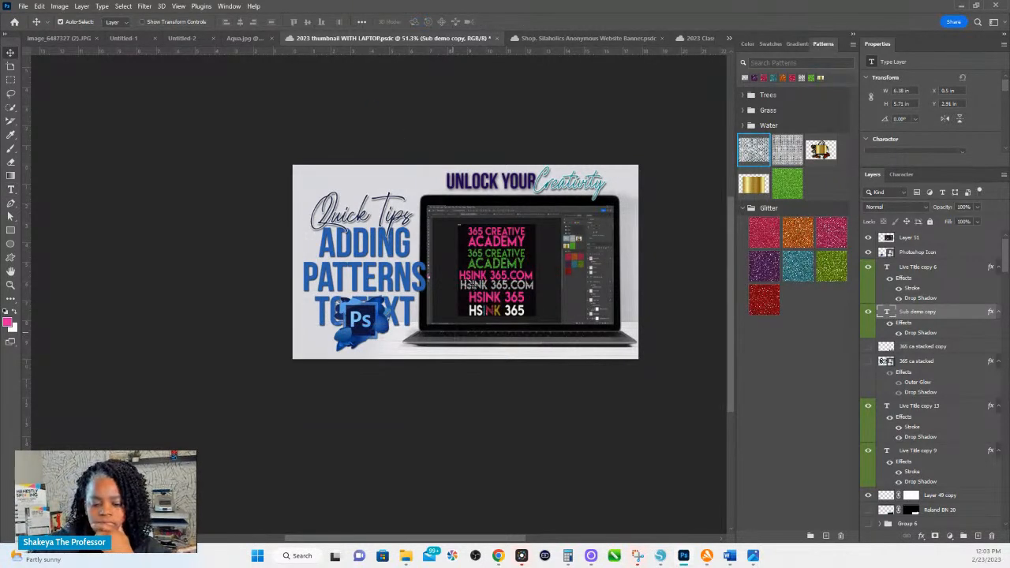
# Move the Quick Tips text and the three-line title up and the Photoshop icon slightly down so the icon clears the title.
pyautogui.moveTo(392, 229); pyautogui.dragTo(388, 183)
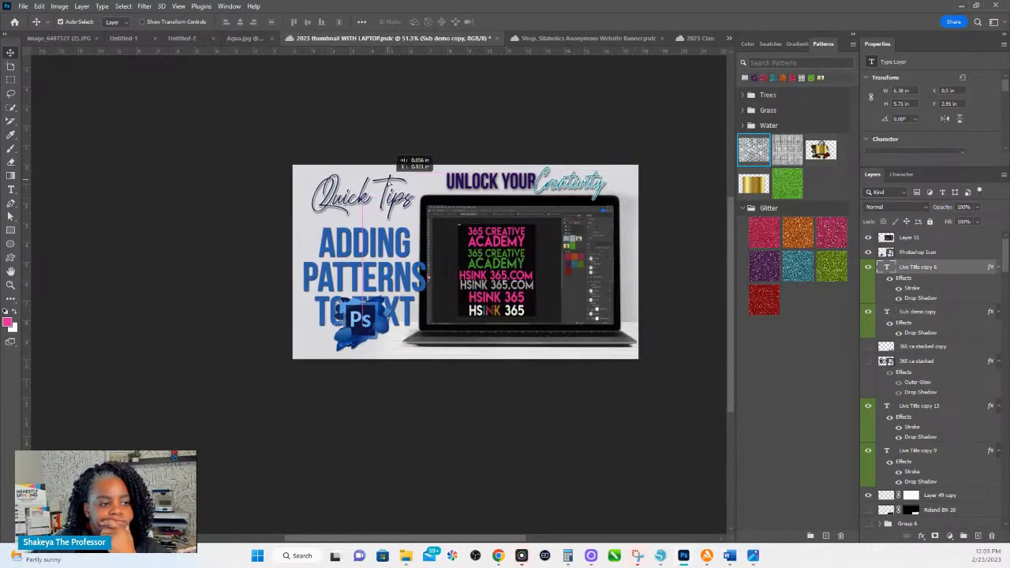
pyautogui.moveTo(366, 253); pyautogui.dragTo(364, 233)
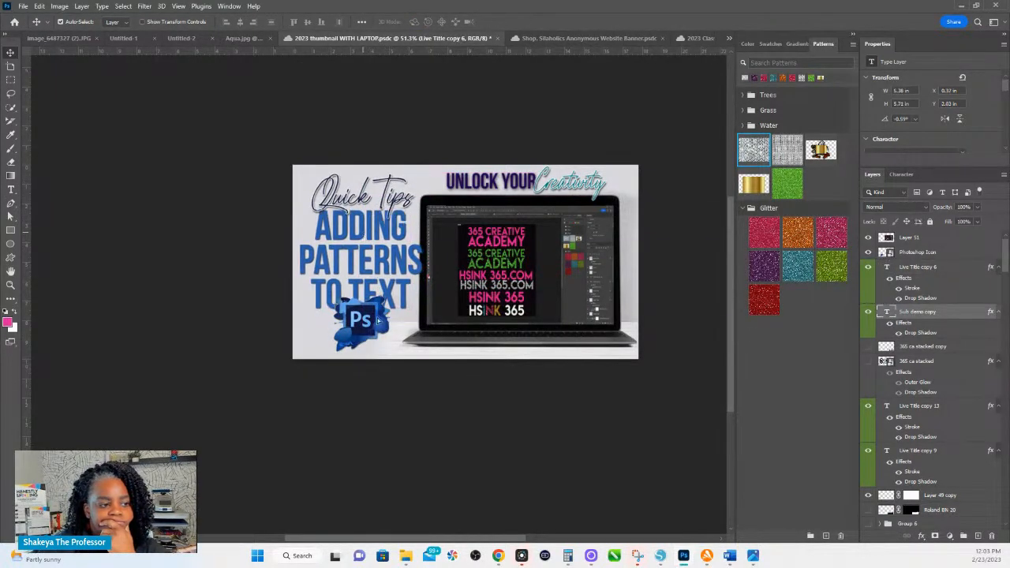
pyautogui.moveTo(373, 332); pyautogui.dragTo(362, 327)
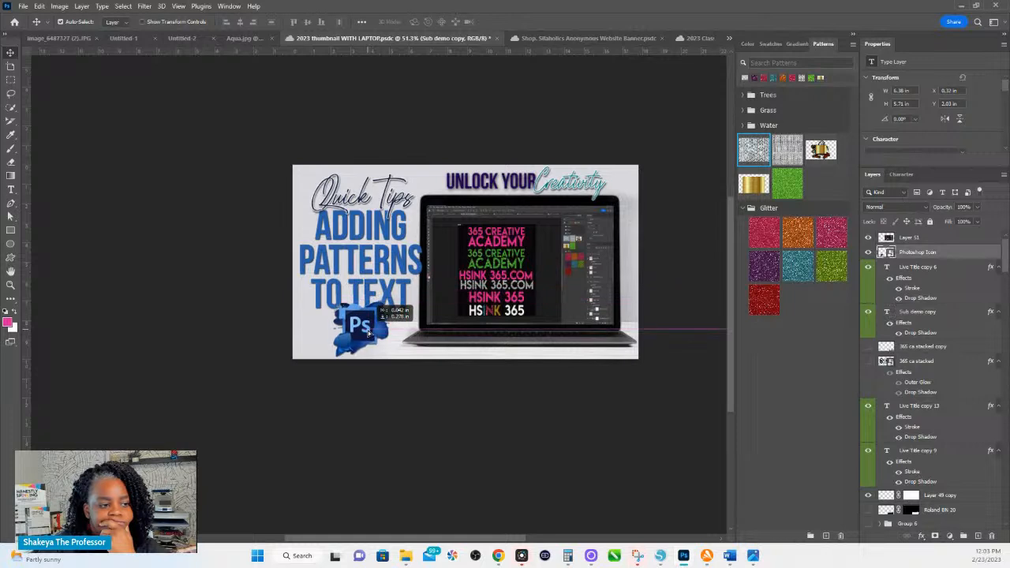
pyautogui.moveTo(384, 194); pyautogui.dragTo(381, 194)
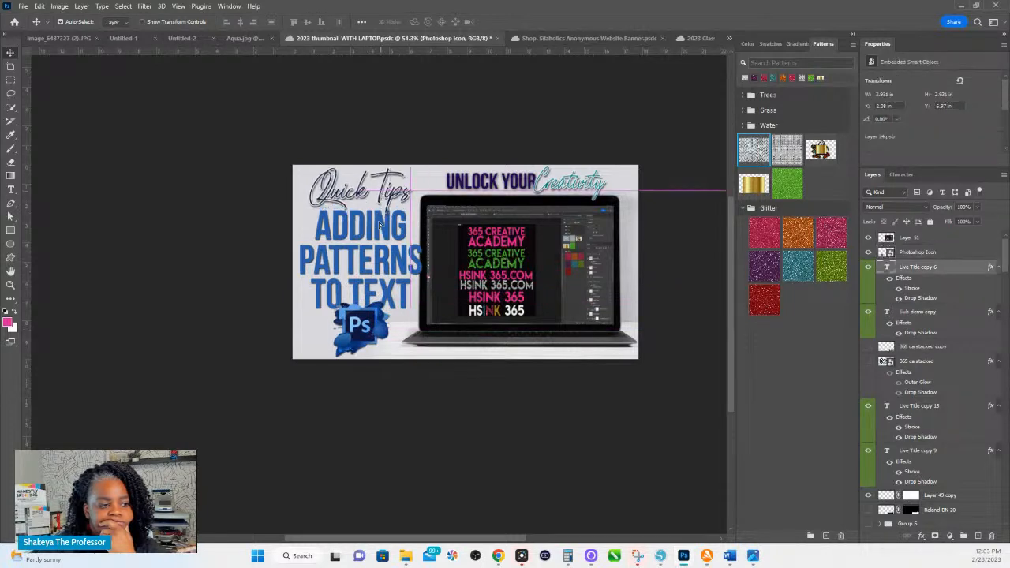
pyautogui.moveTo(368, 233); pyautogui.dragTo(368, 226)
pyautogui.moveTo(366, 340); pyautogui.dragTo(361, 338)
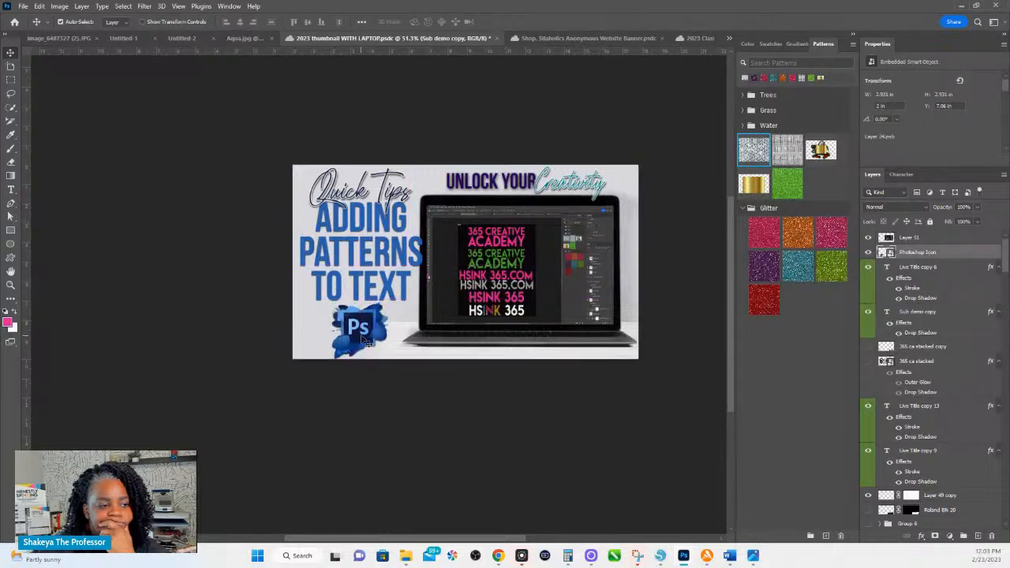
# Export the thumbnail as a 1280 x 720 px JPG named Adding Pattens to textin PS.
pyautogui.click(23, 6)
pyautogui.moveTo(54, 170)
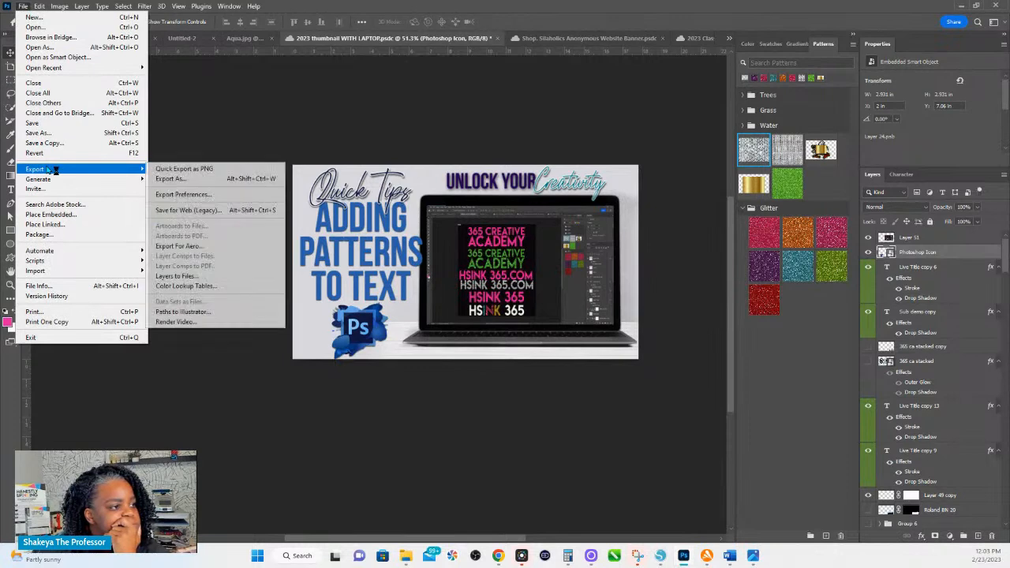
pyautogui.click(193, 179)
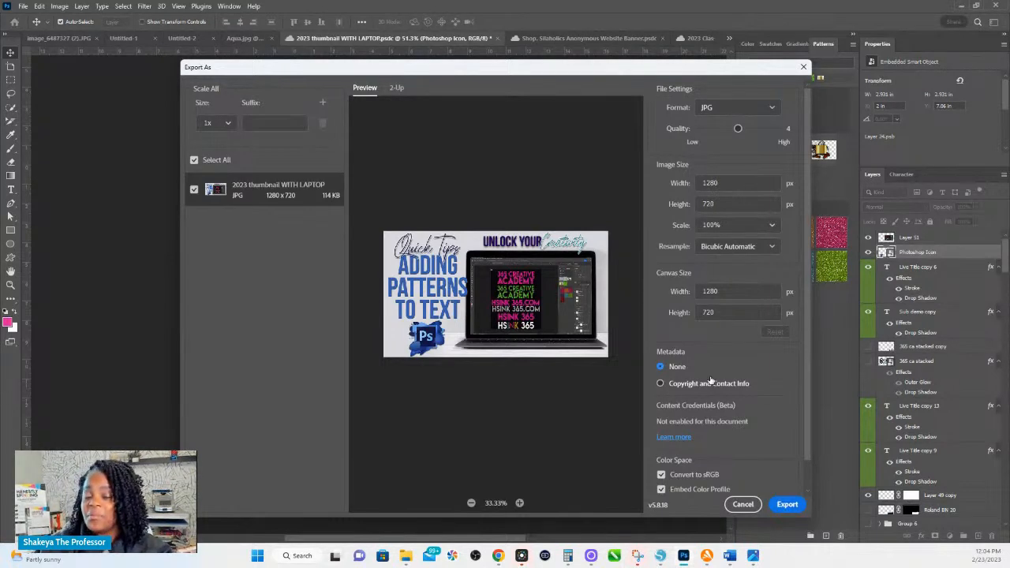
pyautogui.click(790, 504)
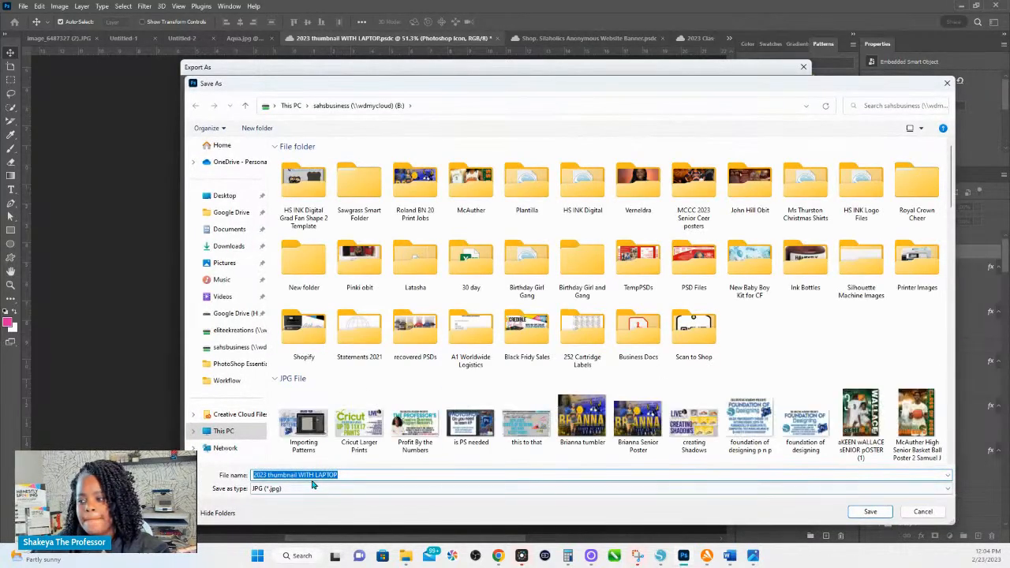
pyautogui.click(314, 426)
pyautogui.click(310, 475)
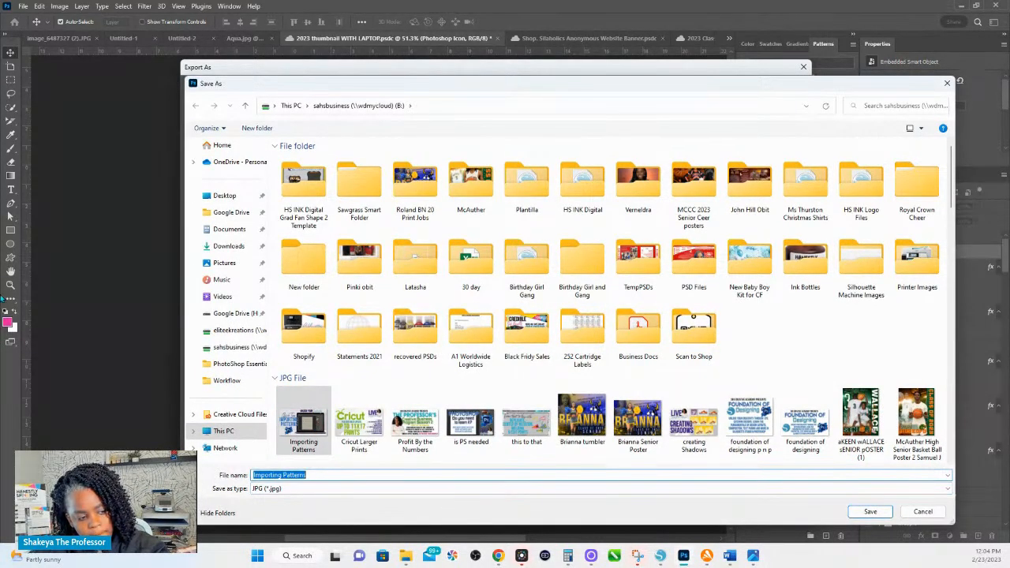
pyautogui.write('Adding Pattens to ')
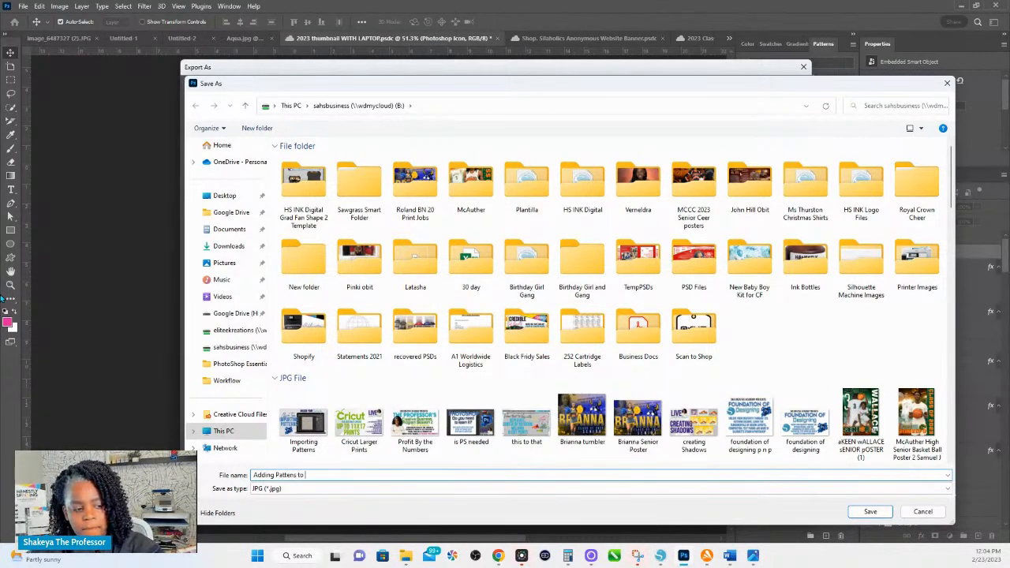
pyautogui.write('text')
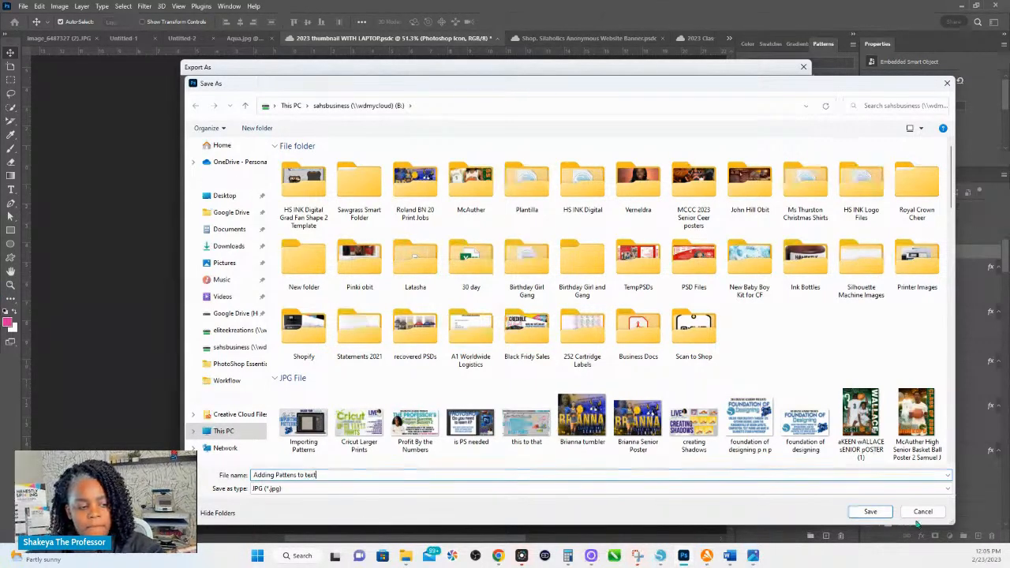
pyautogui.write('in PS')
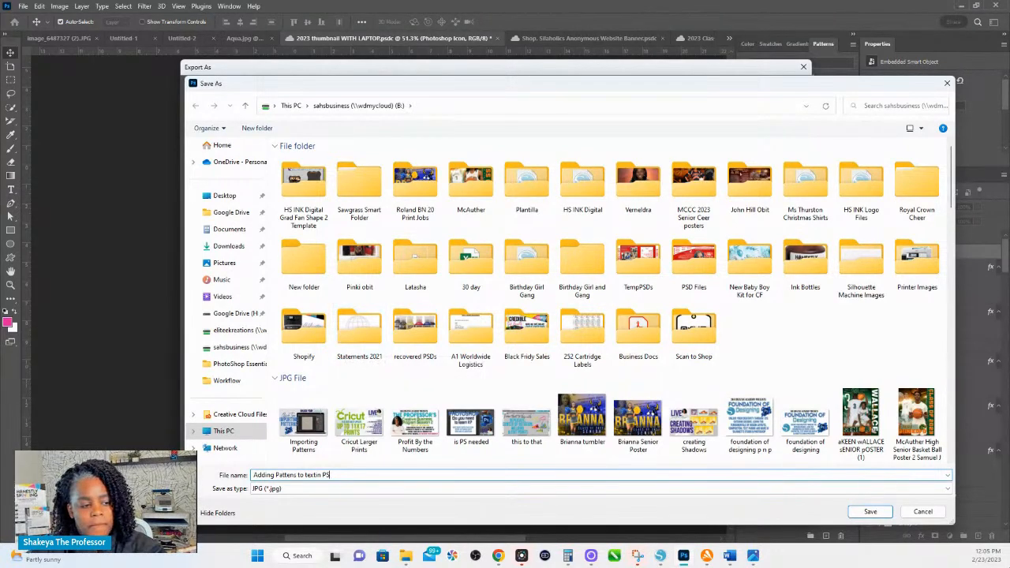
pyautogui.click(862, 516)
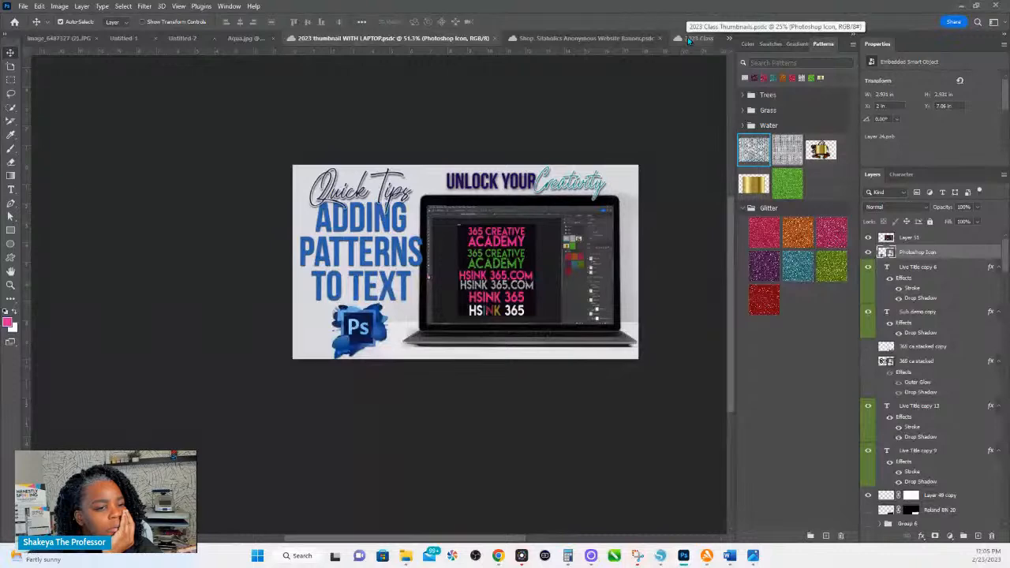
# Switch to Silhouette Studio, save the Untitled-1 document as chase trace and close it.
pyautogui.click(661, 559)
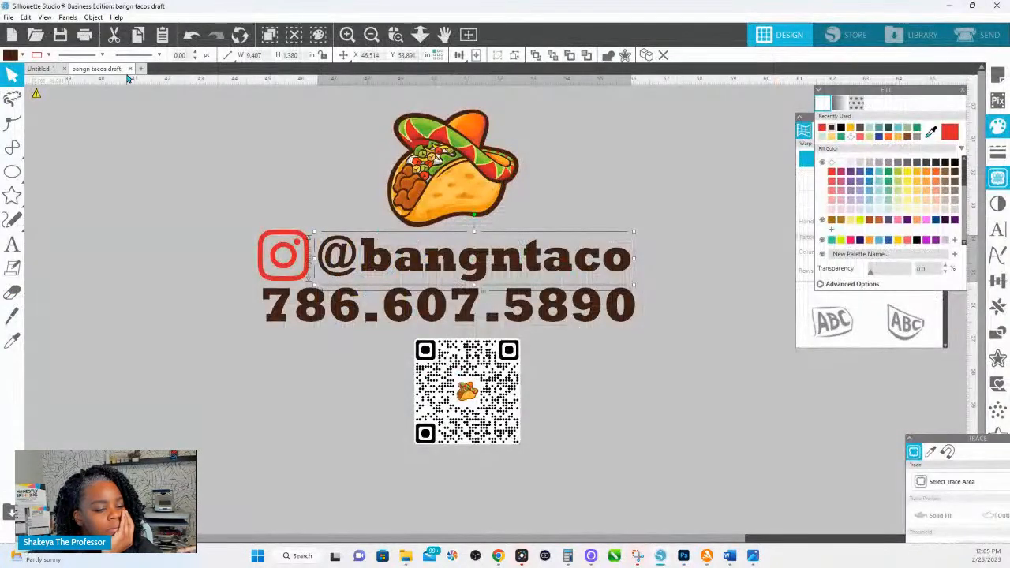
pyautogui.click(55, 70)
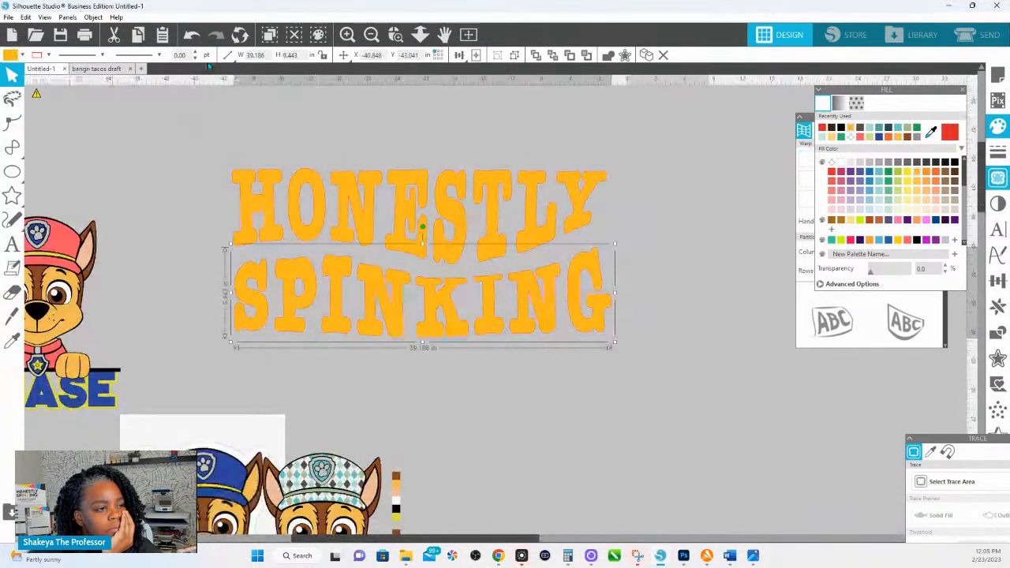
pyautogui.scroll(-5, 388, 199)
pyautogui.scroll(4, 383, 278)
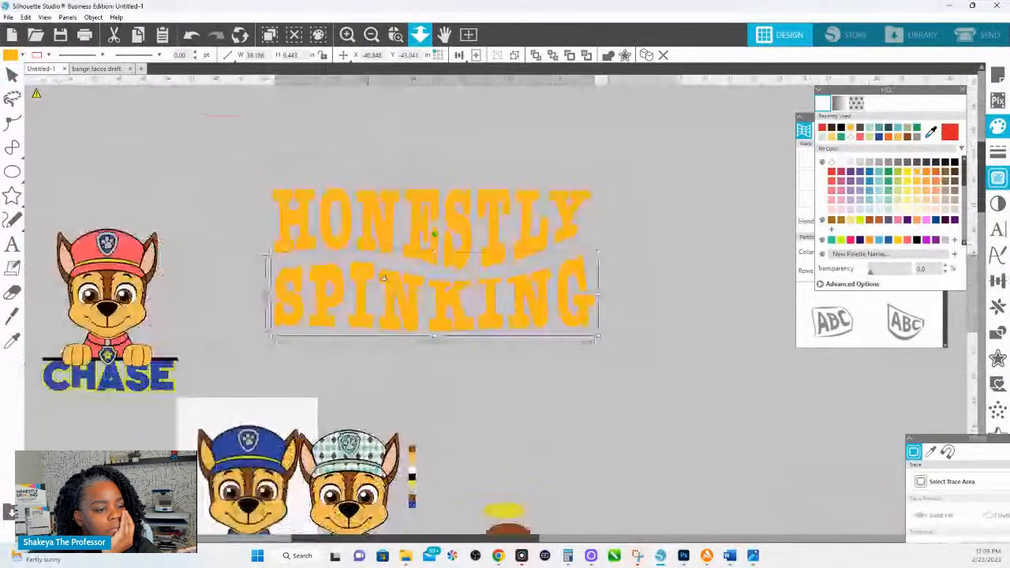
pyautogui.scroll(2, 383, 278)
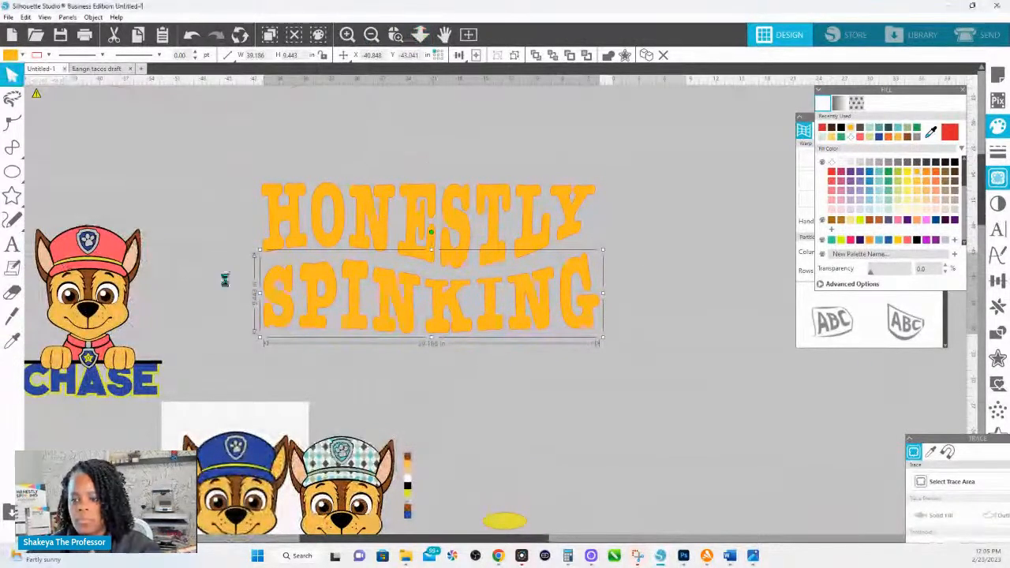
pyautogui.hotkey('ctrl', 's')
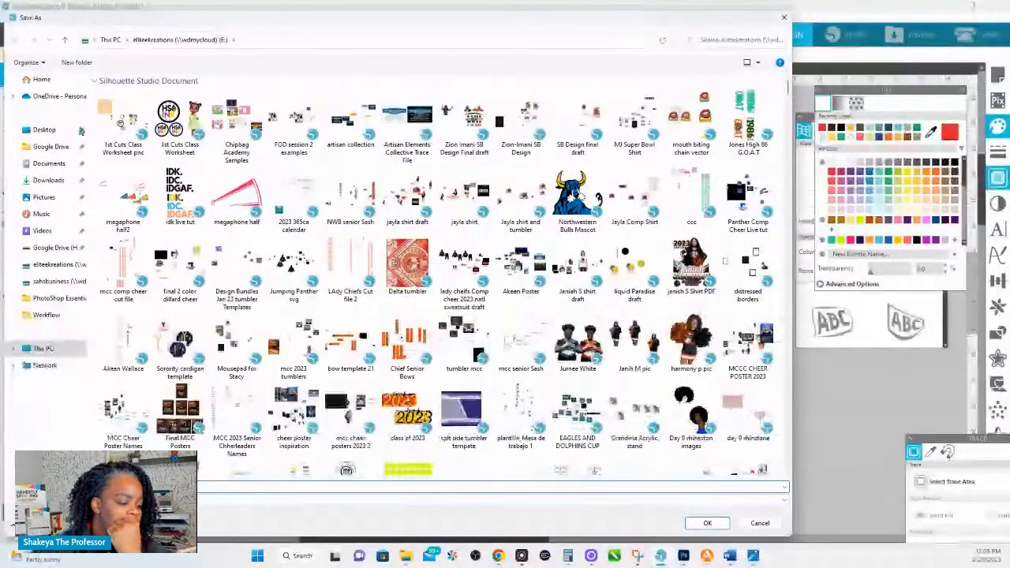
pyautogui.click(760, 524)
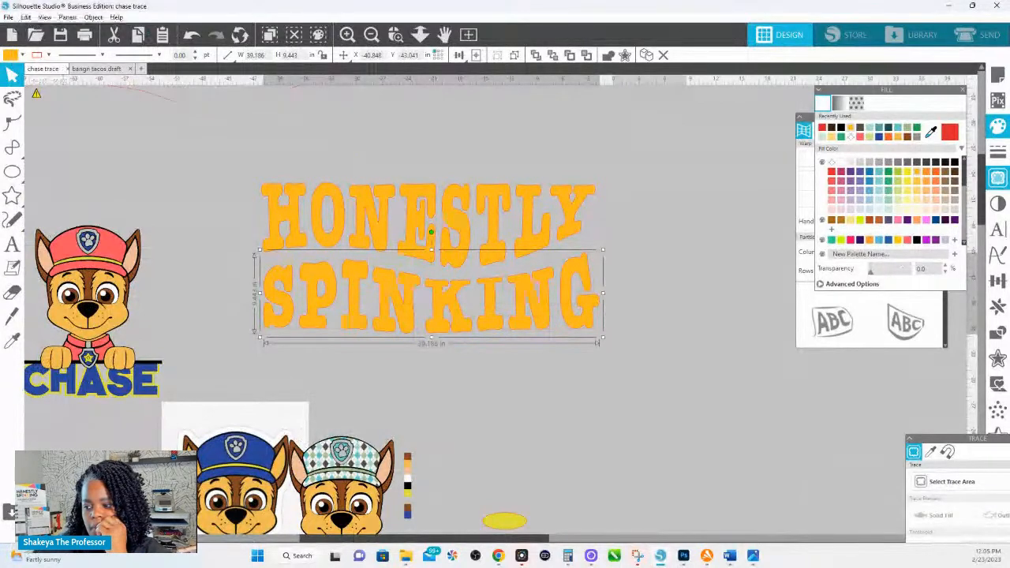
pyautogui.click(68, 69)
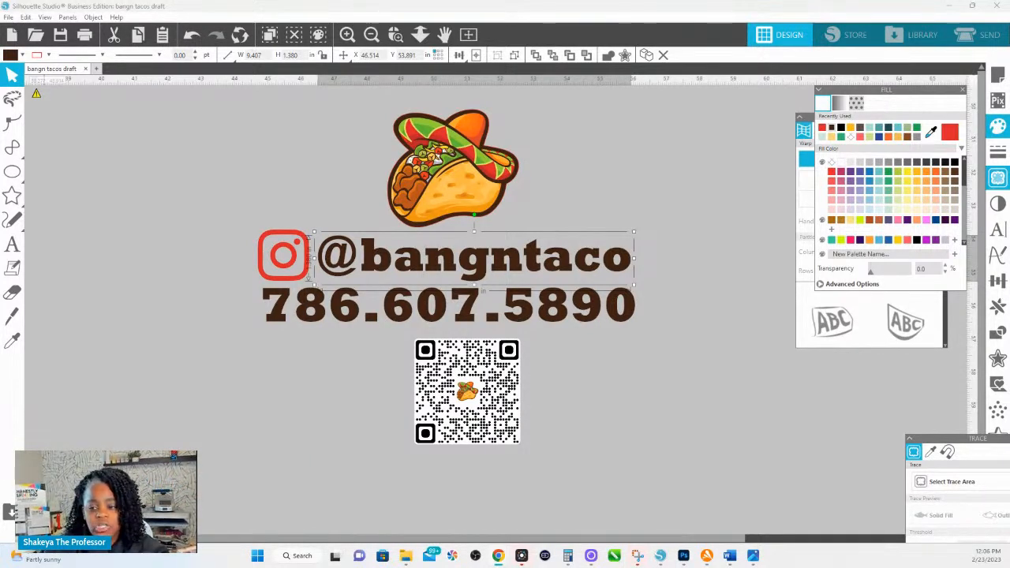
# Select the taco, Instagram handle, phone number and QR code block together with the green-and-orange round BANG'N Tacos logo, and copy them.
pyautogui.scroll(1, 173, 95)
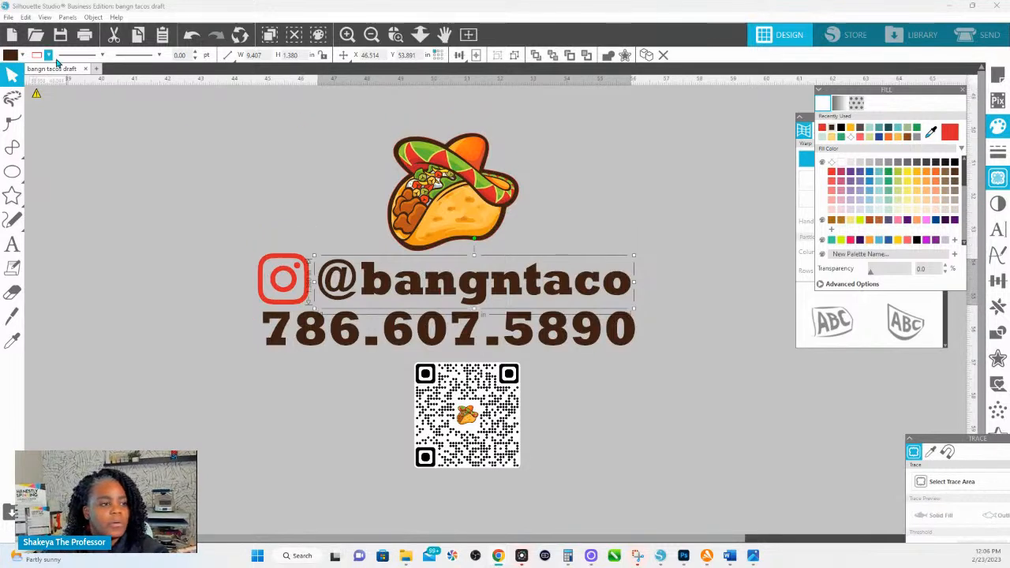
pyautogui.click(8, 17)
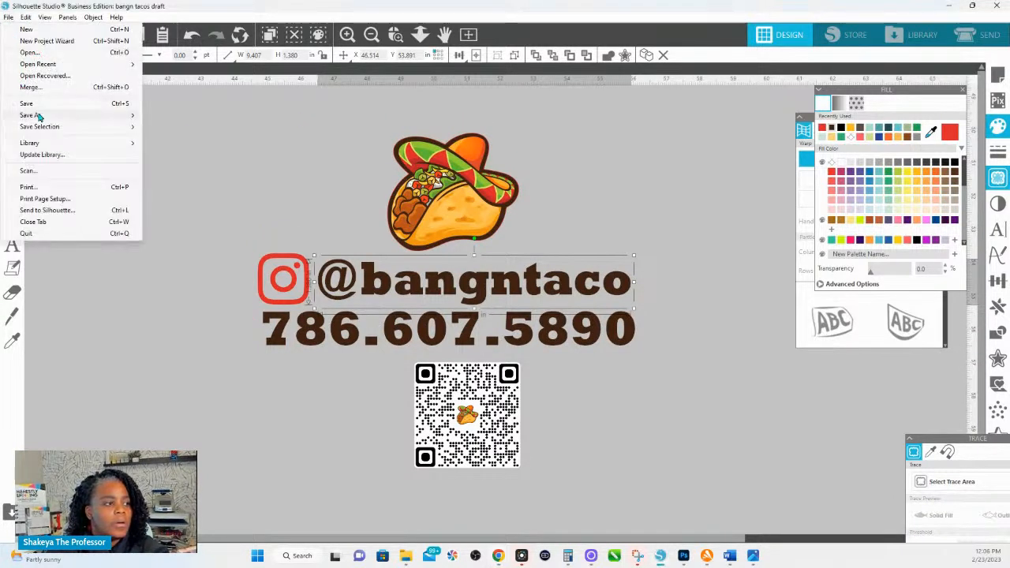
pyautogui.click(289, 161)
pyautogui.click(421, 36)
pyautogui.moveTo(419, 124); pyautogui.dragTo(488, 254)
pyautogui.moveTo(588, 376); pyautogui.dragTo(435, 241)
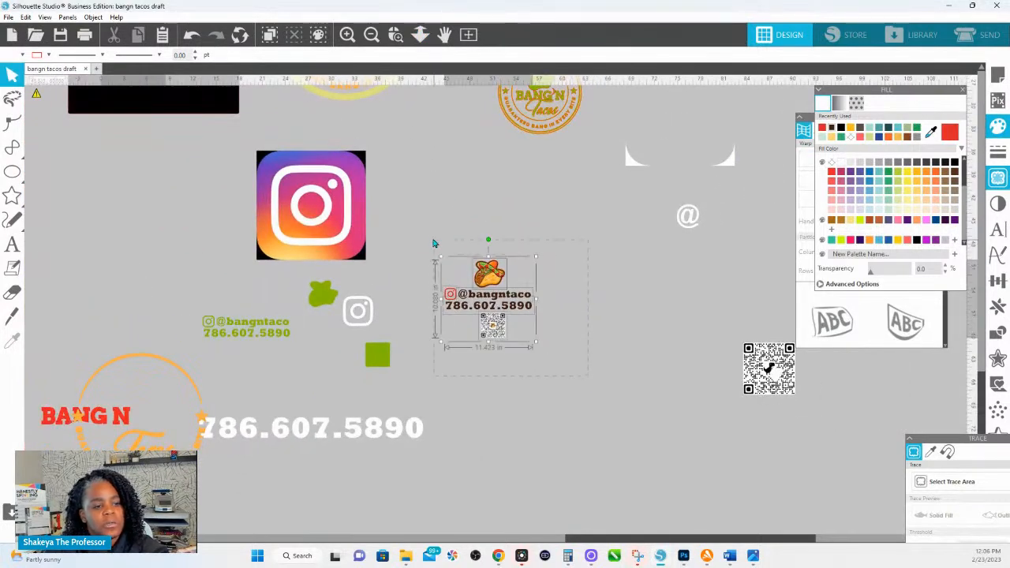
pyautogui.scroll(3, 562, 251)
pyautogui.keyDown('shift'); pyautogui.click(504, 123); pyautogui.keyUp('shift')
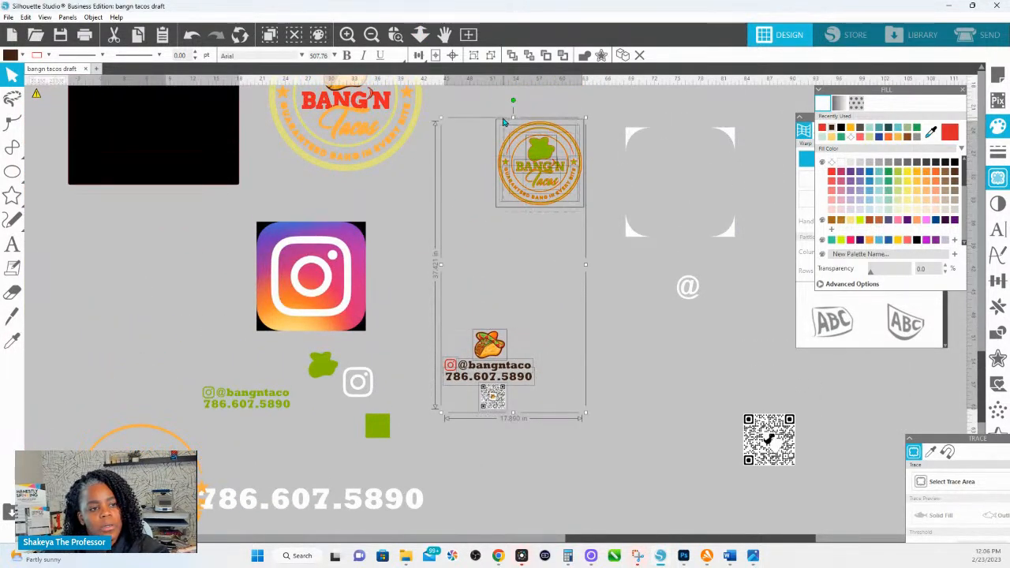
pyautogui.press('i')
pyautogui.press('v')
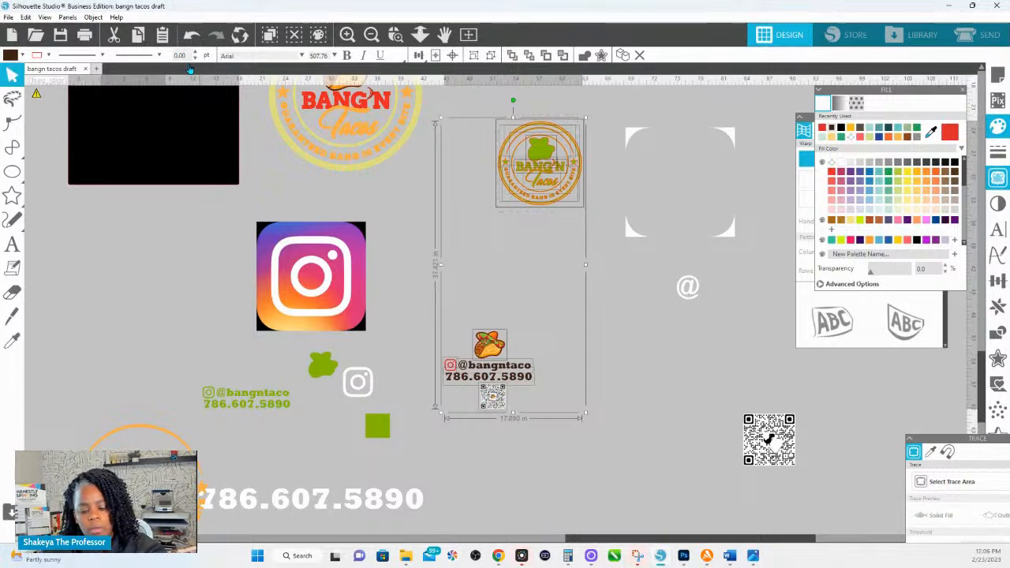
# Paste the copied artwork into a new document and close the bangn tacos draft document.
pyautogui.click(96, 68)
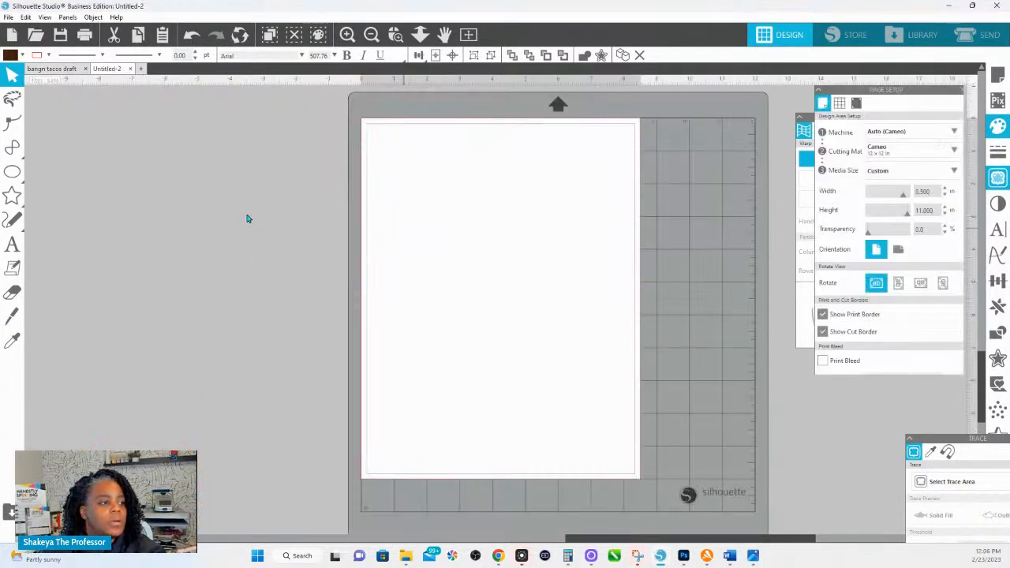
pyautogui.click(75, 70)
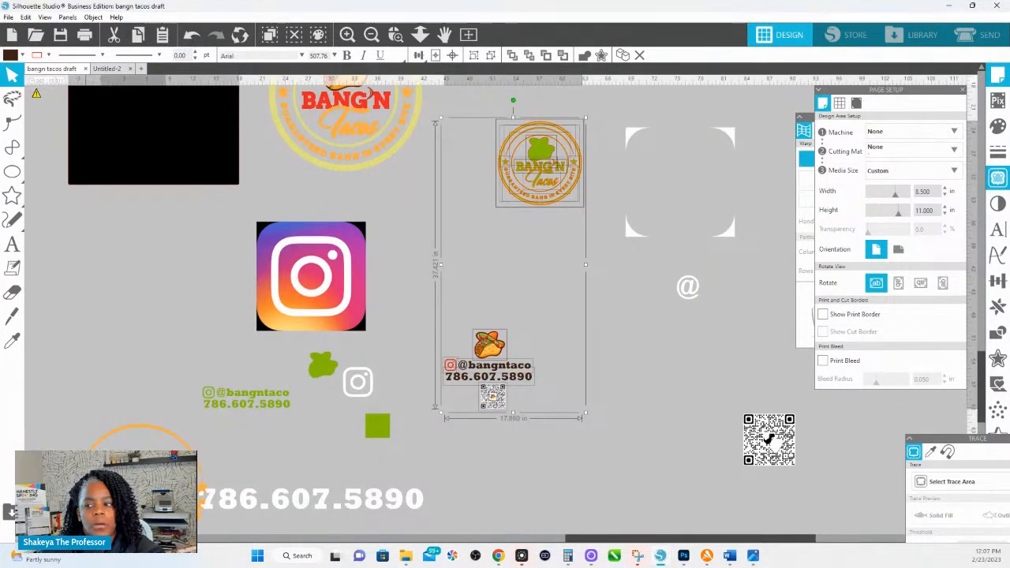
pyautogui.click(86, 68)
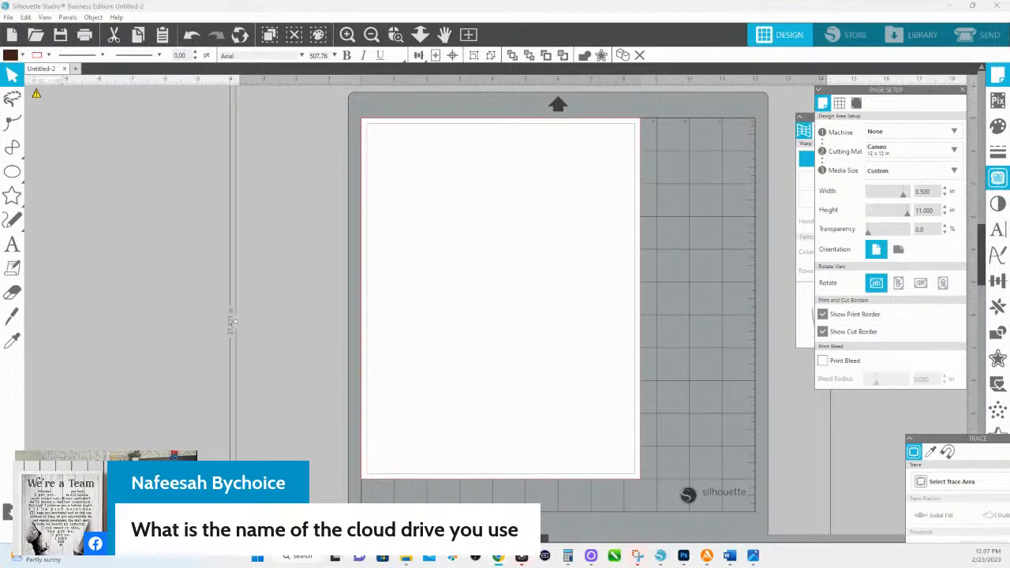
pyautogui.click(420, 34)
pyautogui.click(625, 187)
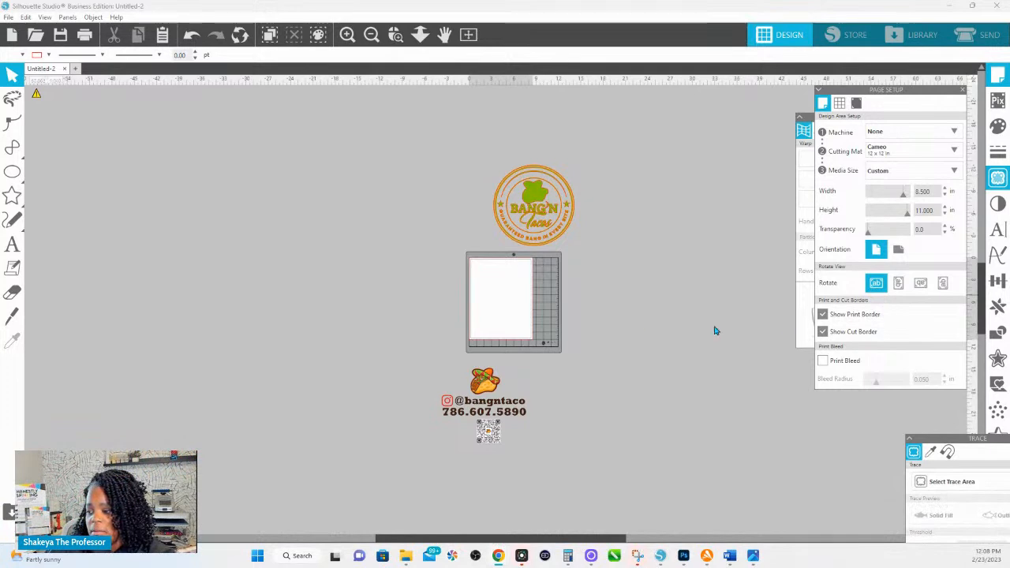
# Move the green-and-orange logo version well left of the full-color logo, and delete the yellow offset layer behind the full-color logo's rings.
pyautogui.click(539, 199)
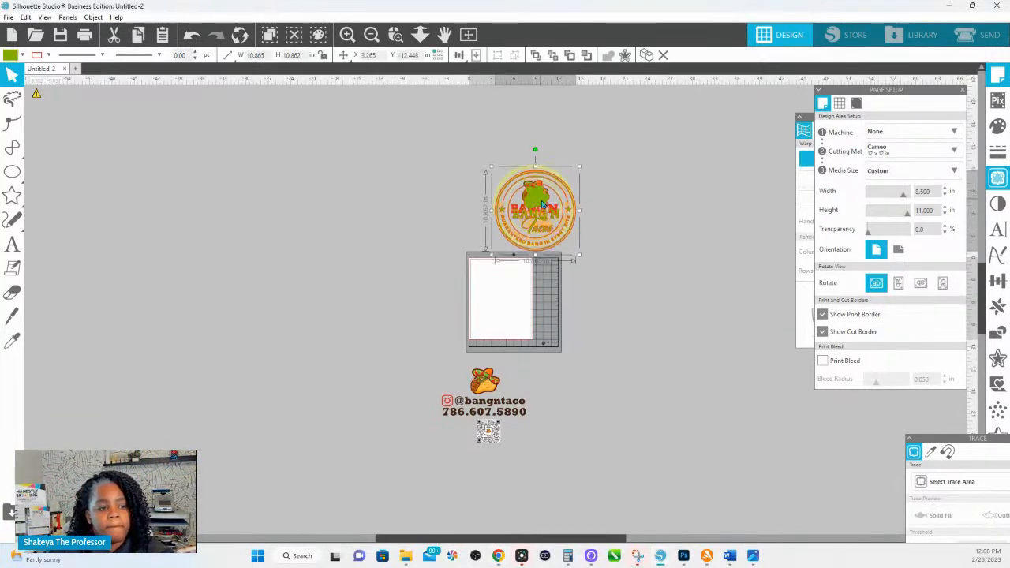
pyautogui.moveTo(540, 199); pyautogui.dragTo(251, 195)
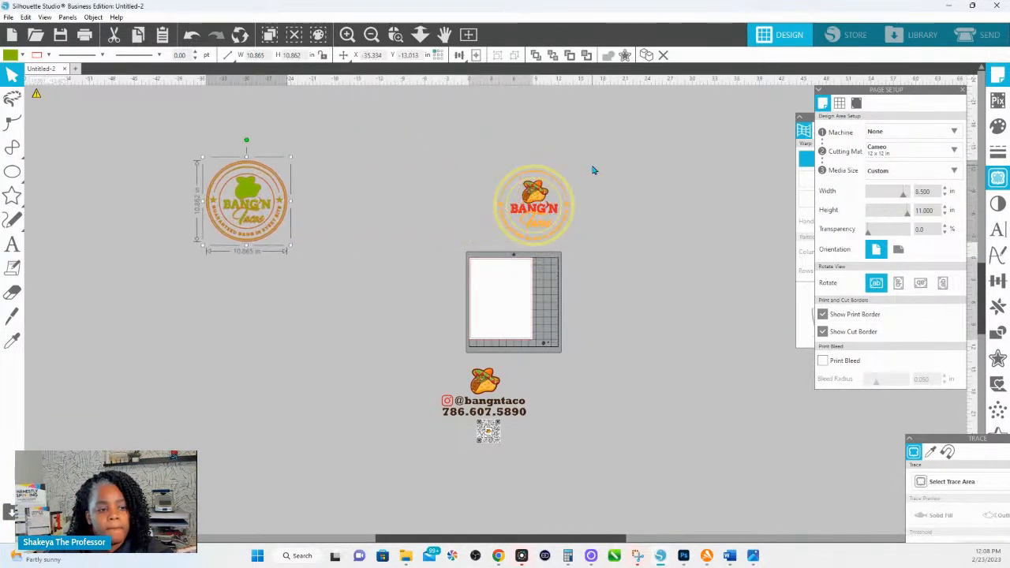
pyautogui.click(396, 35)
pyautogui.moveTo(466, 125); pyautogui.dragTo(632, 287)
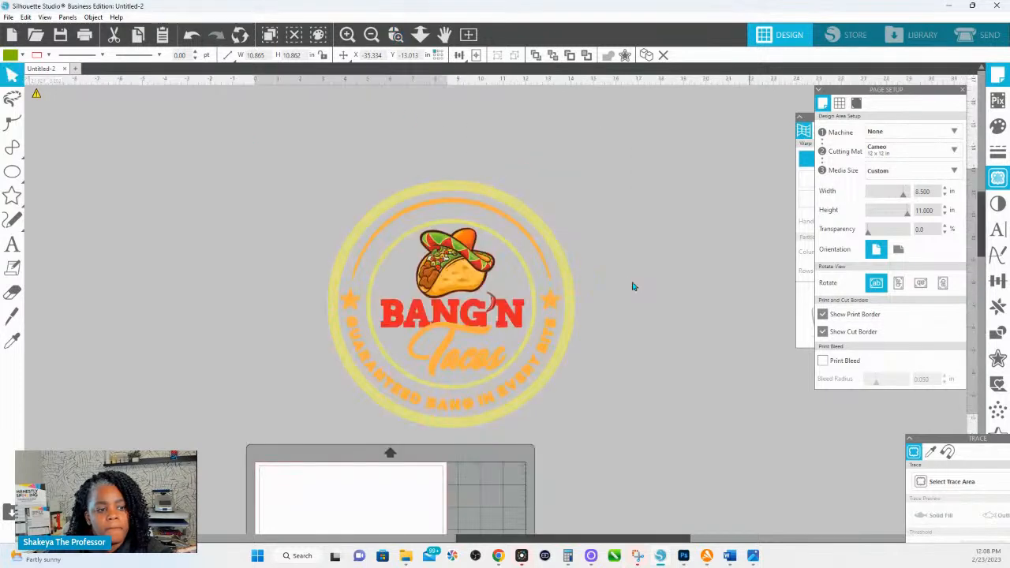
pyautogui.click(509, 200)
pyautogui.moveTo(509, 200); pyautogui.dragTo(135, 103)
pyautogui.press('Delete')
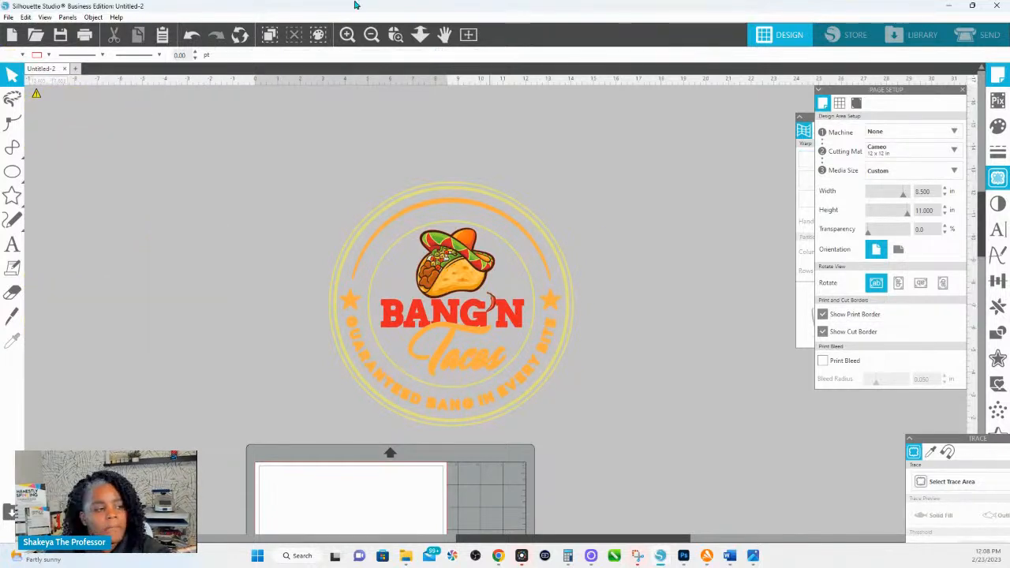
# Try to move the orange Tacos lettering slightly down within the logo, and undo the change.
pyautogui.click(396, 34)
pyautogui.moveTo(383, 310); pyautogui.dragTo(519, 361)
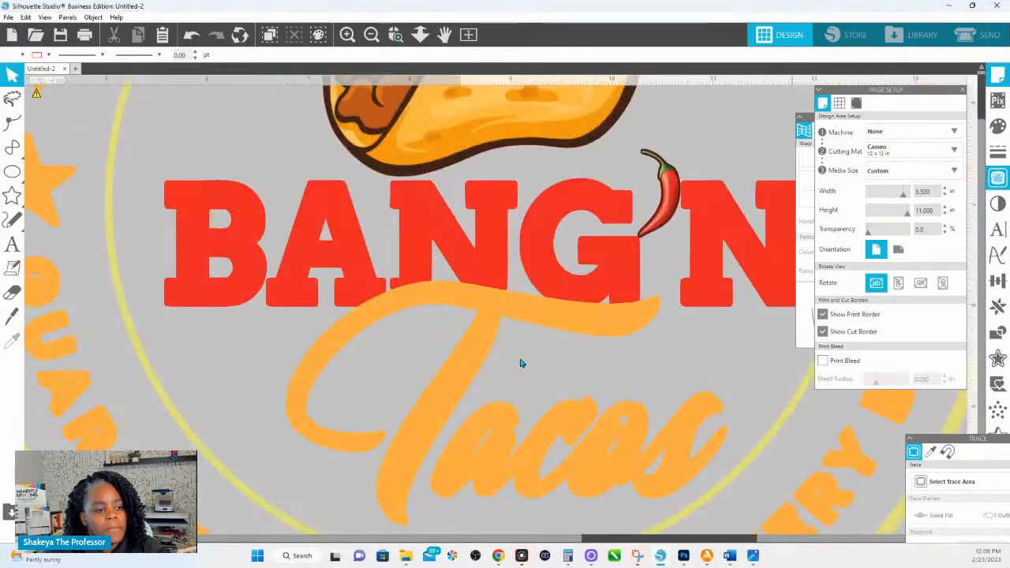
pyautogui.click(646, 340)
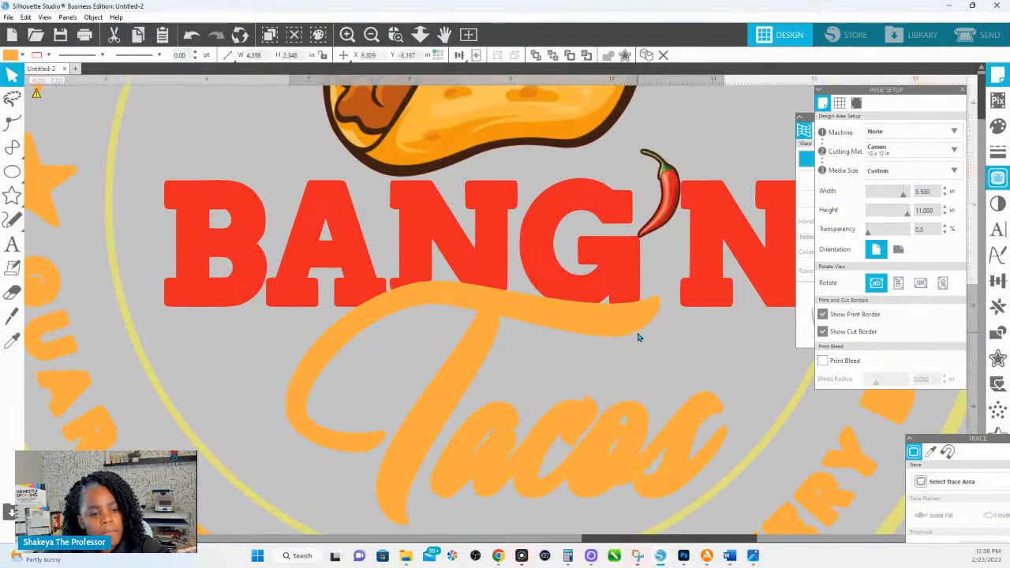
pyautogui.moveTo(645, 342); pyautogui.dragTo(615, 357)
pyautogui.hotkey('ctrl', 'z')
pyautogui.hotkey('ctrl', 'z')
pyautogui.hotkey('ctrl', 'z')
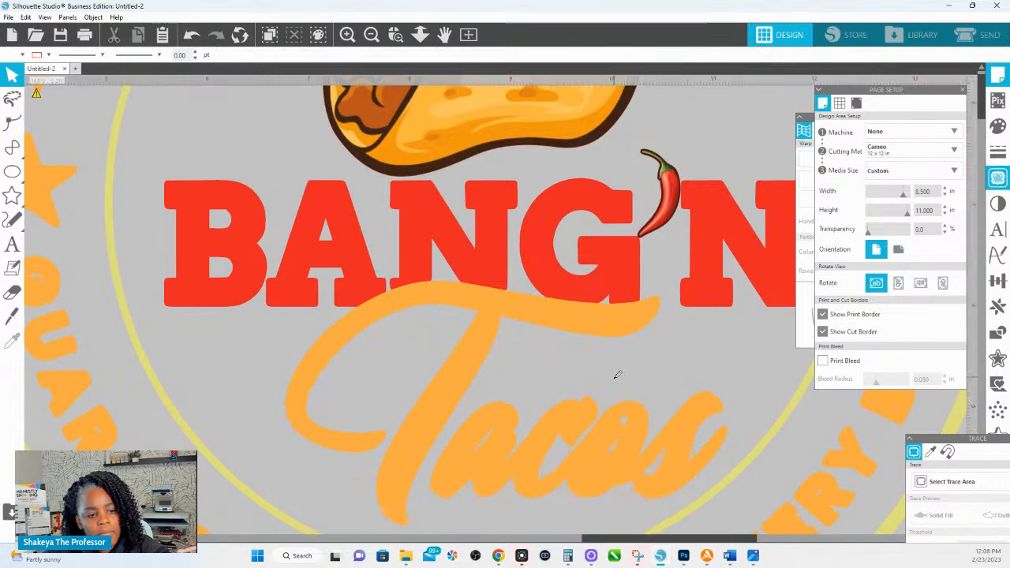
pyautogui.hotkey('ctrl', 'z')
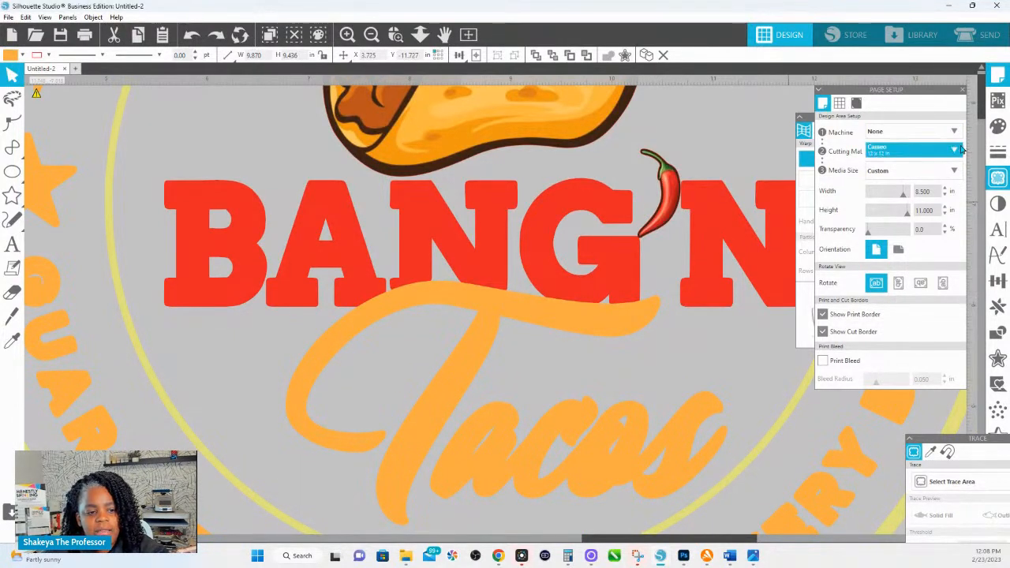
# Fill the orange offset layer behind the stars, tagline and Tacos lettering with yellow to distinguish it, and delete that layer.
pyautogui.click(999, 126)
pyautogui.click(906, 184)
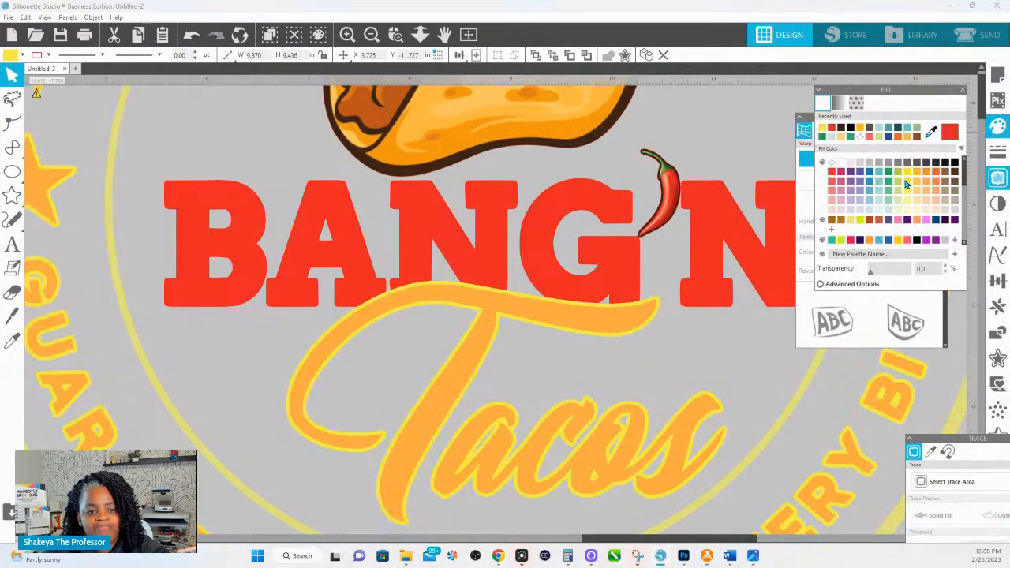
pyautogui.click(420, 33)
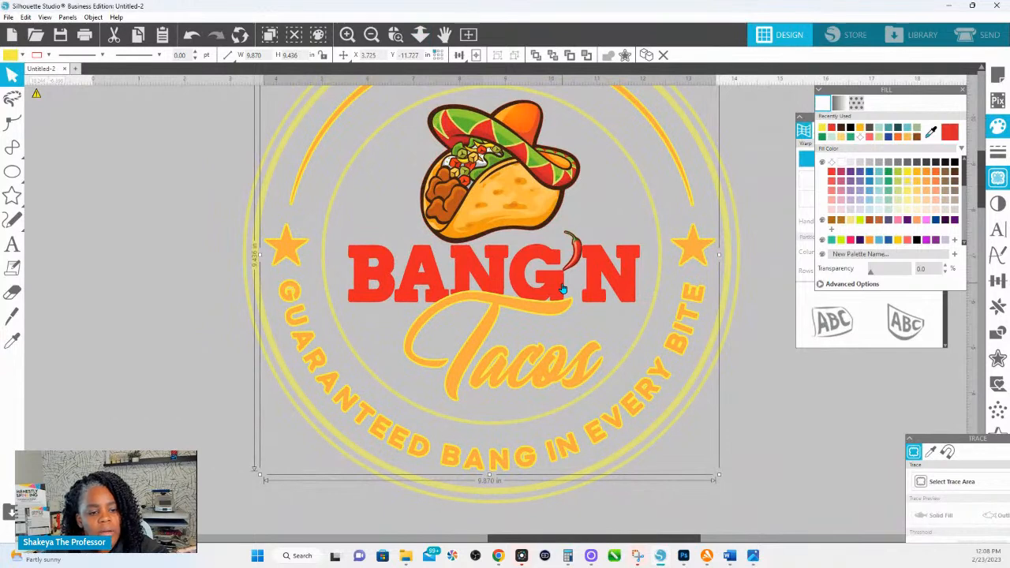
pyautogui.click(562, 289)
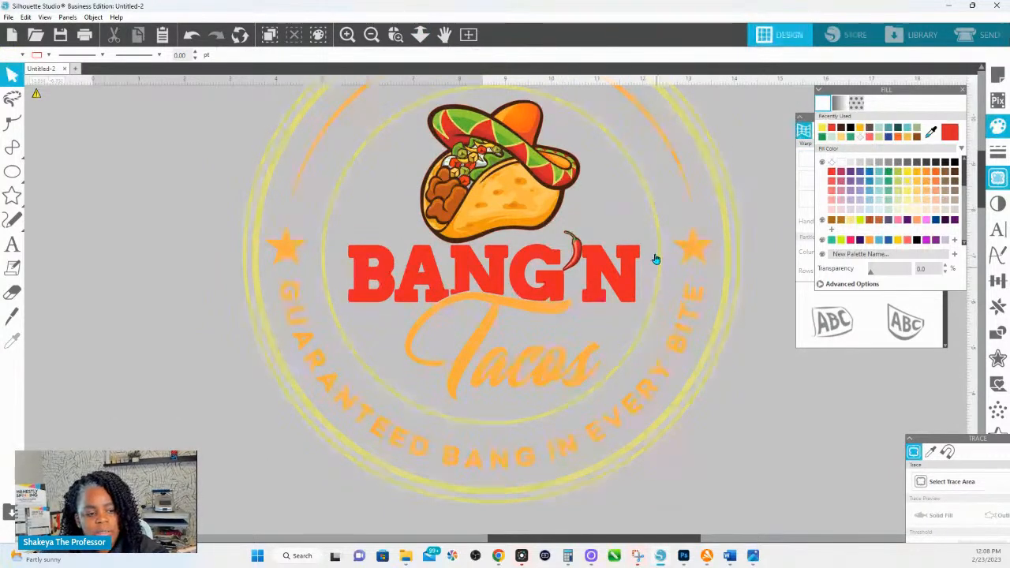
# Try a yellow fill on the front BANG'N lettering, and undo the fill.
pyautogui.click(640, 249)
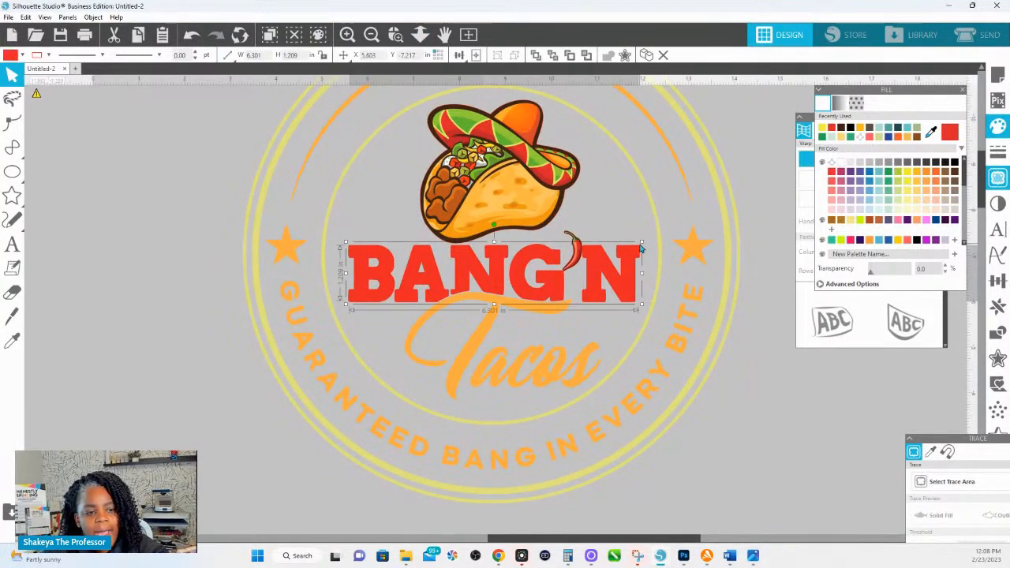
pyautogui.click(640, 249)
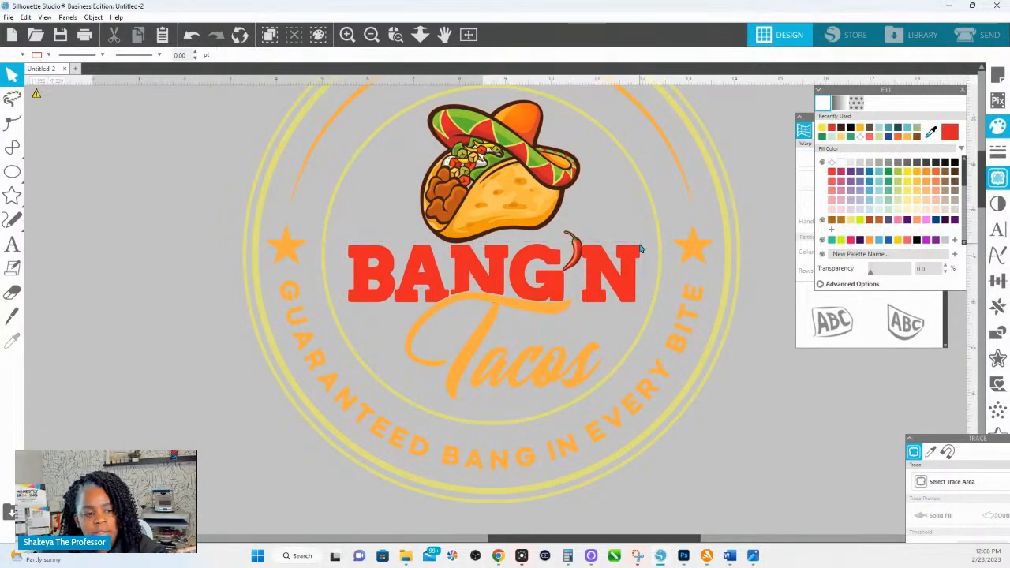
pyautogui.click(641, 250)
pyautogui.click(905, 189)
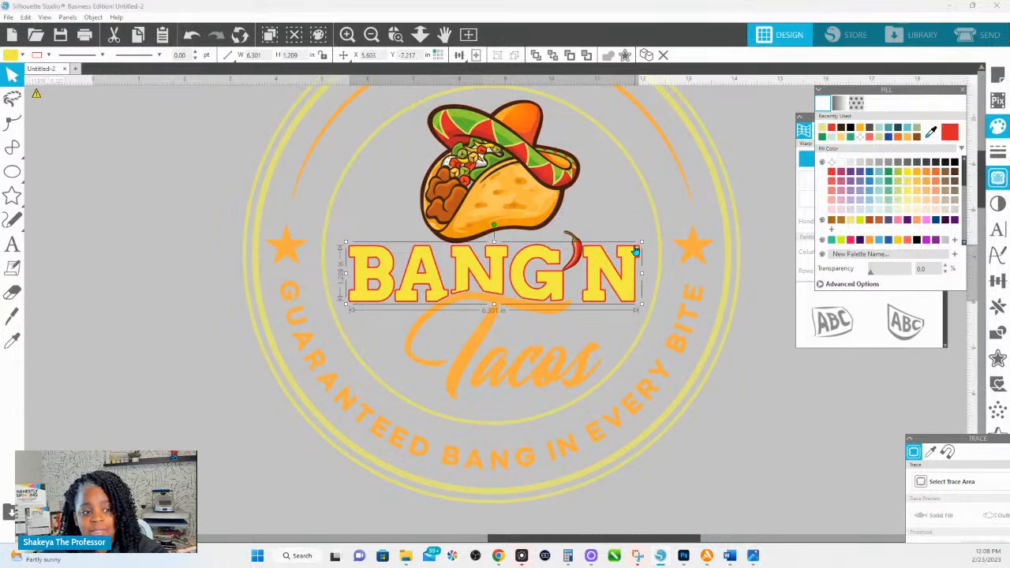
pyautogui.hotkey('ctrl', 'z')
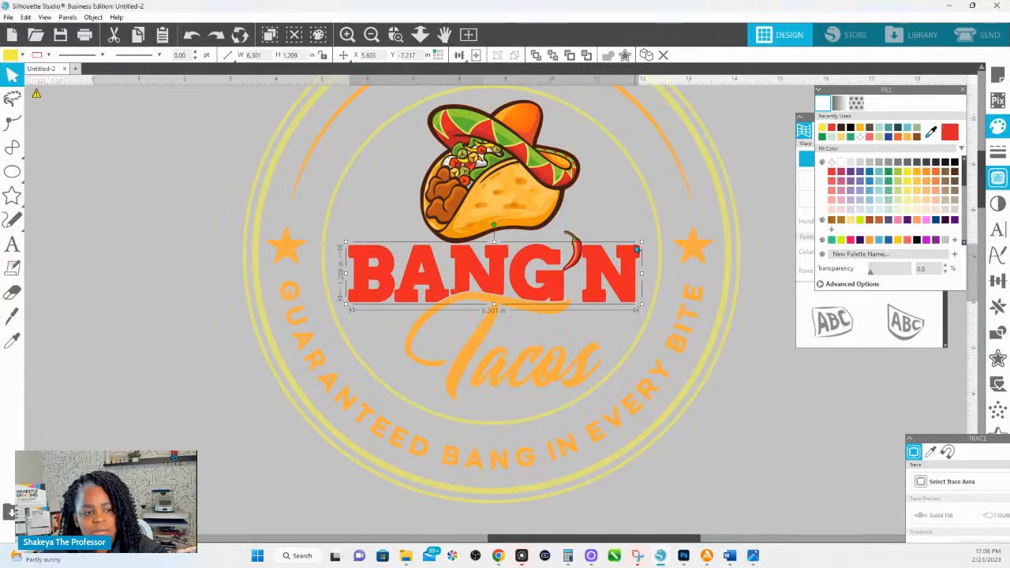
# Delete the red offset shape behind the BANG'N lettering.
pyautogui.click(395, 34)
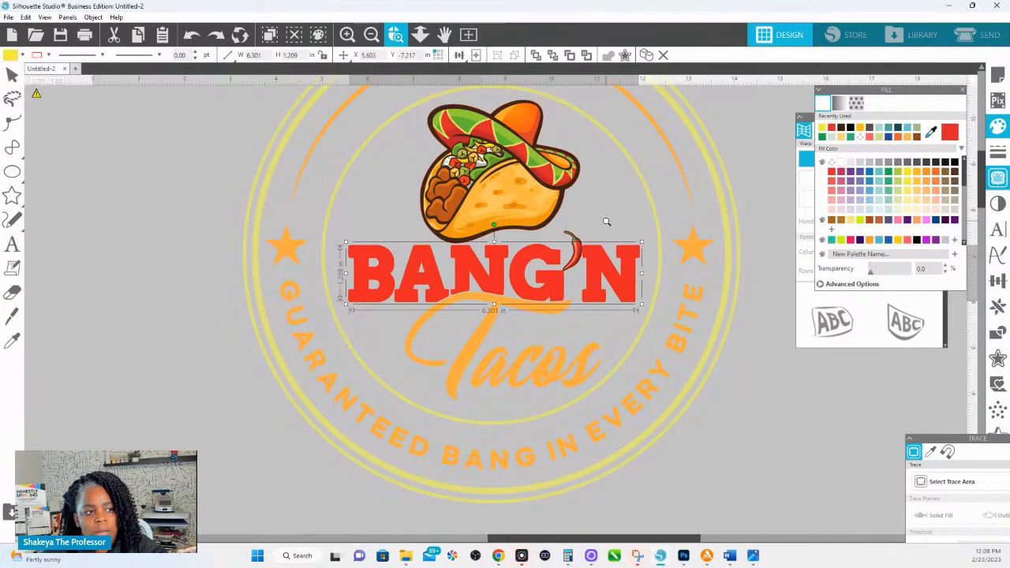
pyautogui.click(12, 73)
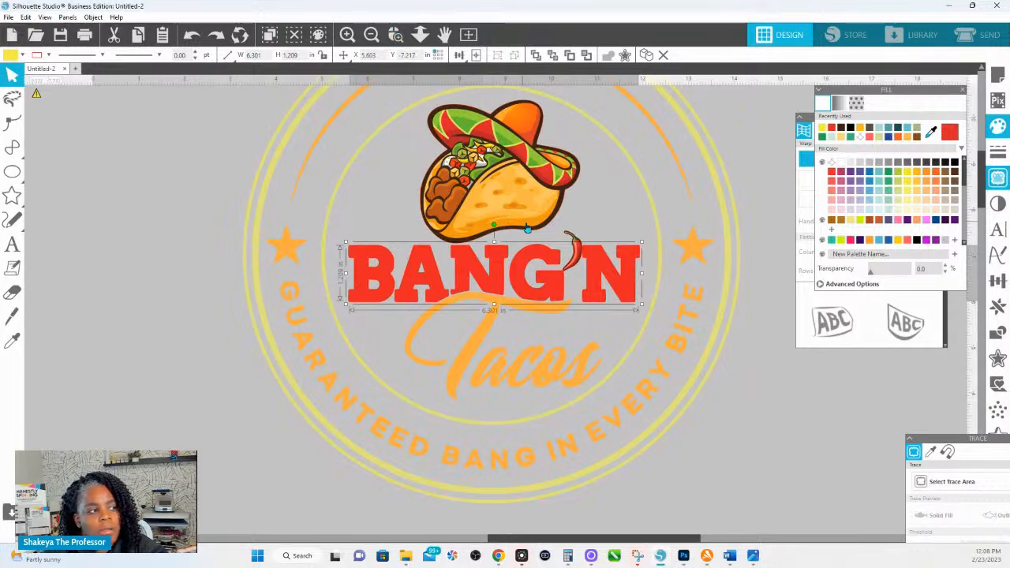
pyautogui.click(629, 265)
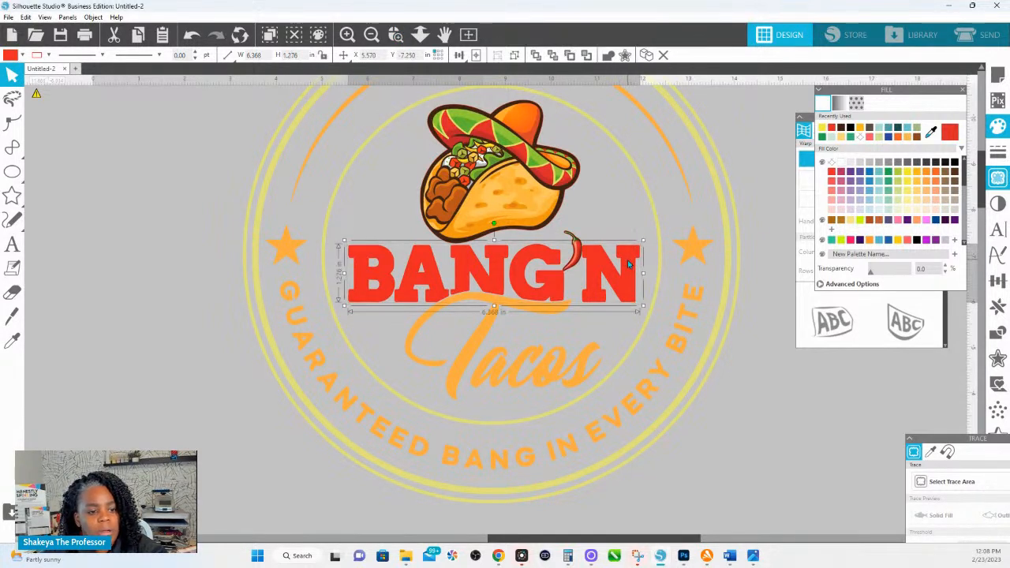
pyautogui.press('Delete')
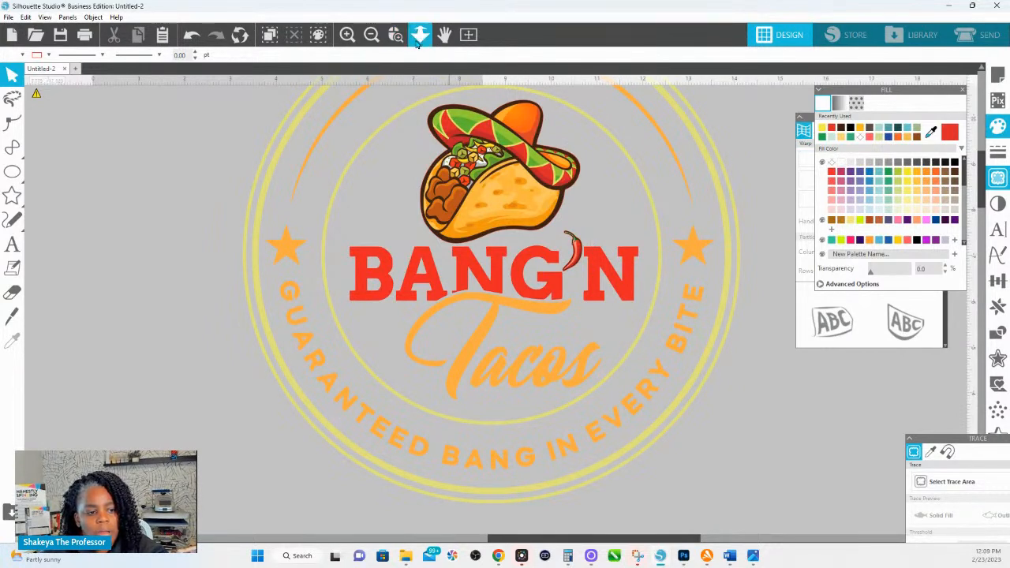
# Try deleting and shrinking the chili pepper picture in BANG'N, undoing each change.
pyautogui.click(395, 36)
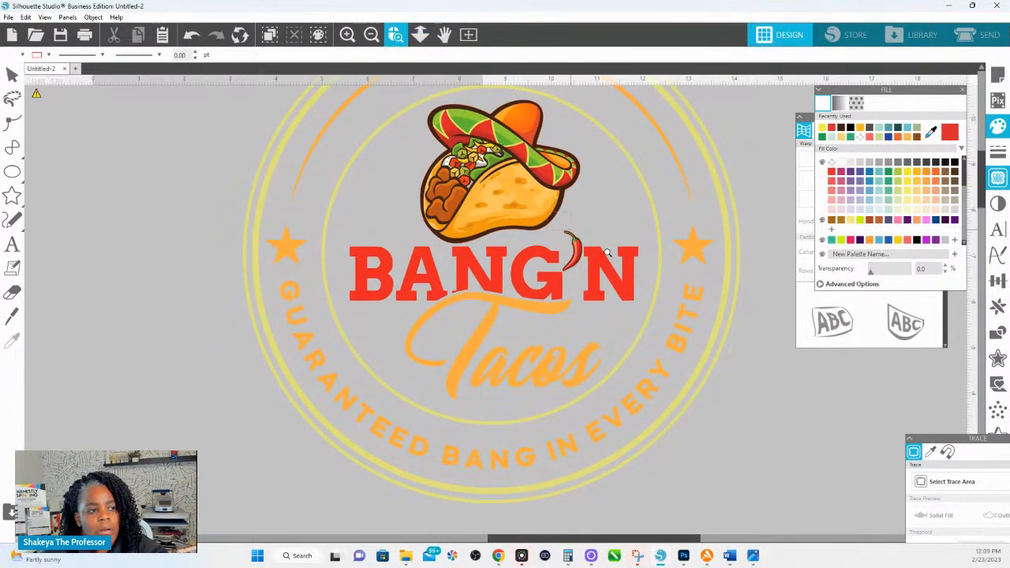
pyautogui.click(576, 235)
pyautogui.click(490, 316)
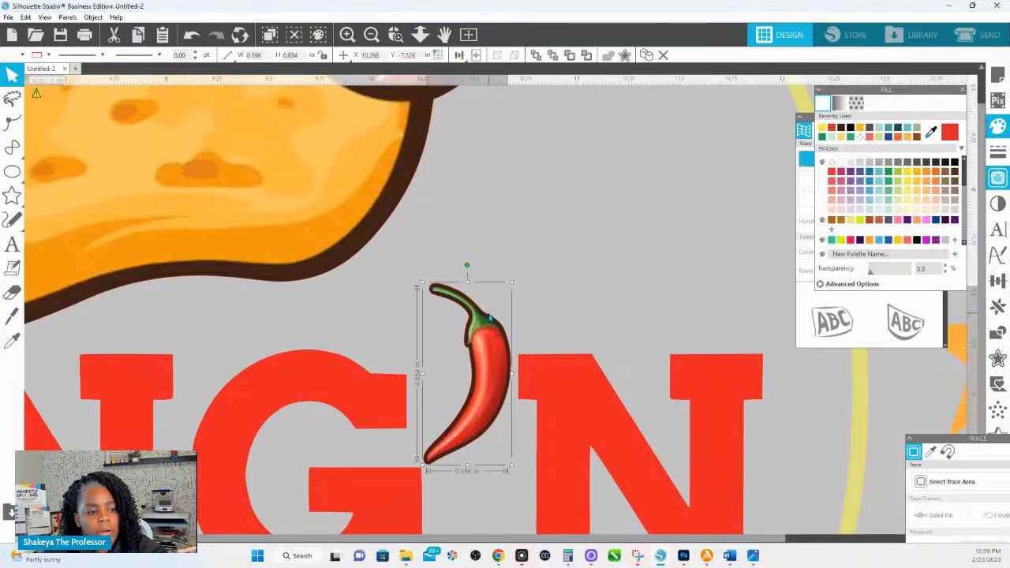
pyautogui.press('Delete')
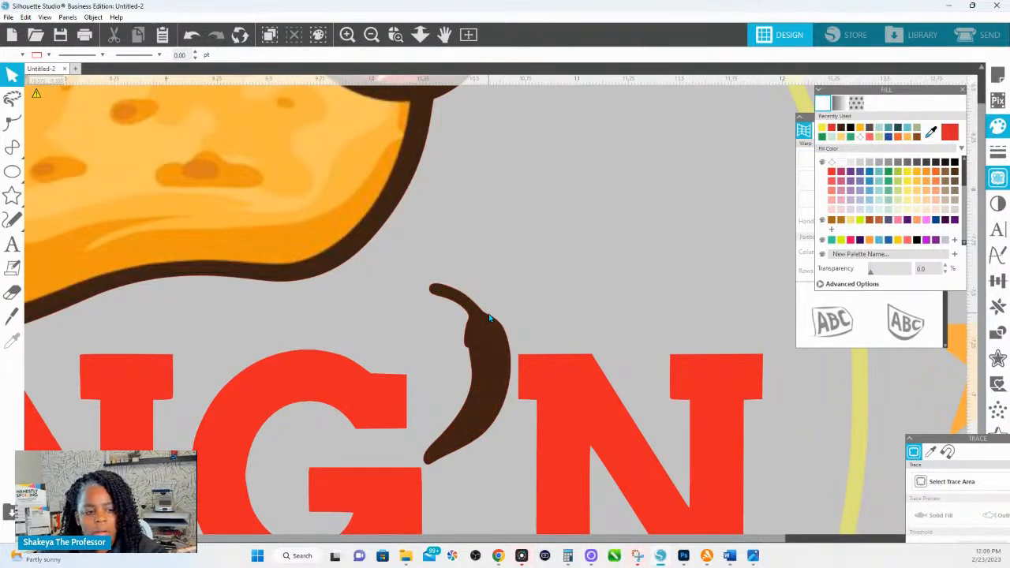
pyautogui.hotkey('ctrl', 'z')
pyautogui.moveTo(511, 283); pyautogui.dragTo(487, 336)
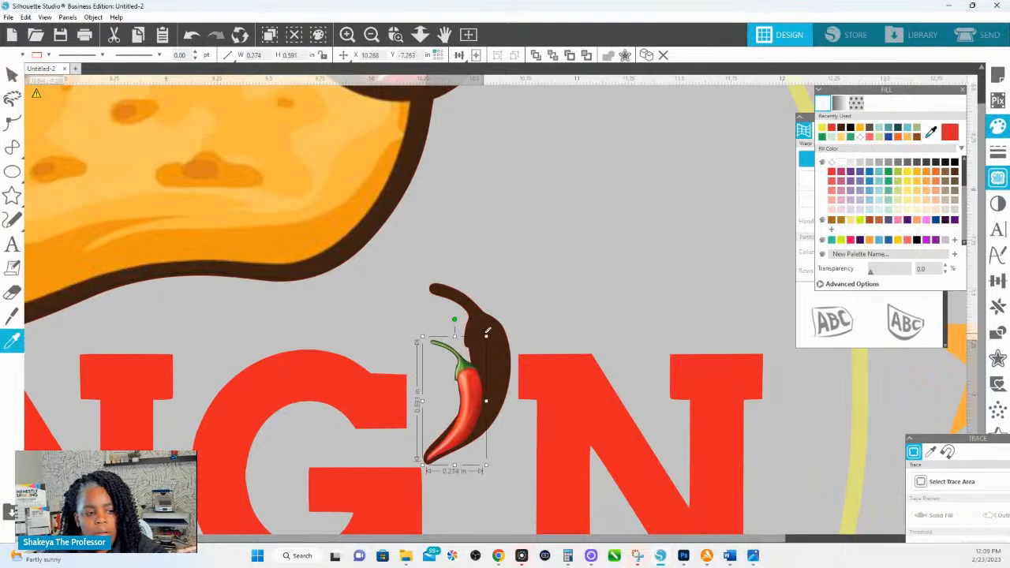
pyautogui.hotkey('ctrl', 'z')
# Try deleting the dark brown offset shape behind the chili pepper, undo the deletion and clear the selection.
pyautogui.moveTo(510, 259); pyautogui.dragTo(456, 353)
pyautogui.keyDown('shift'); pyautogui.click(492, 345); pyautogui.keyUp('shift')
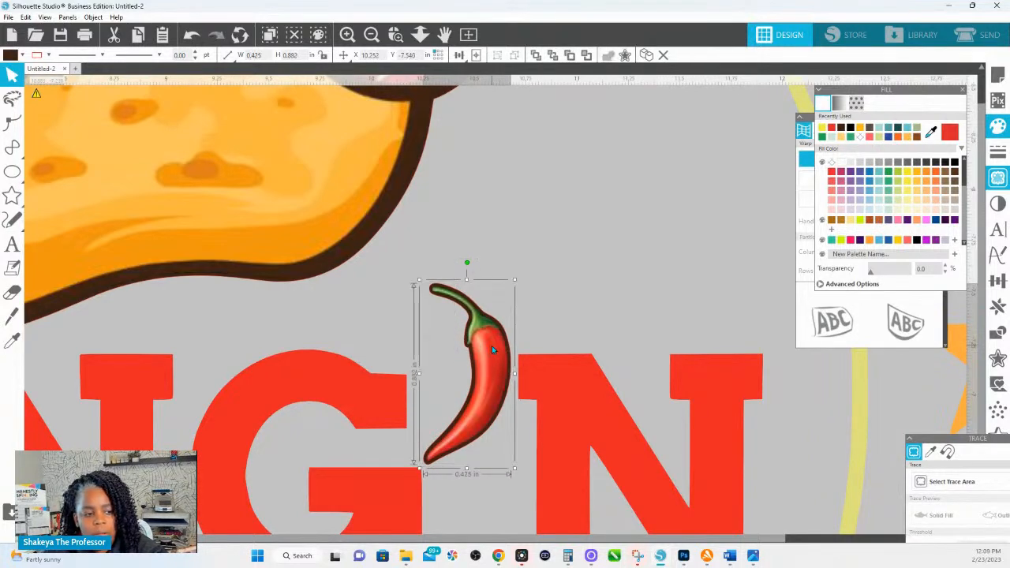
pyautogui.press('Delete')
pyautogui.hotkey('ctrl', 'z')
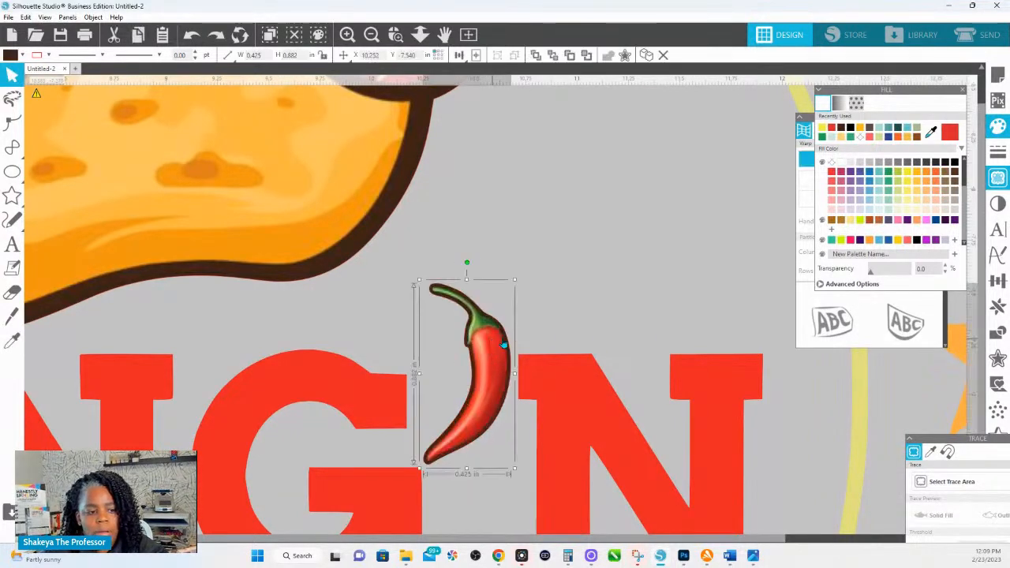
pyautogui.click(556, 230)
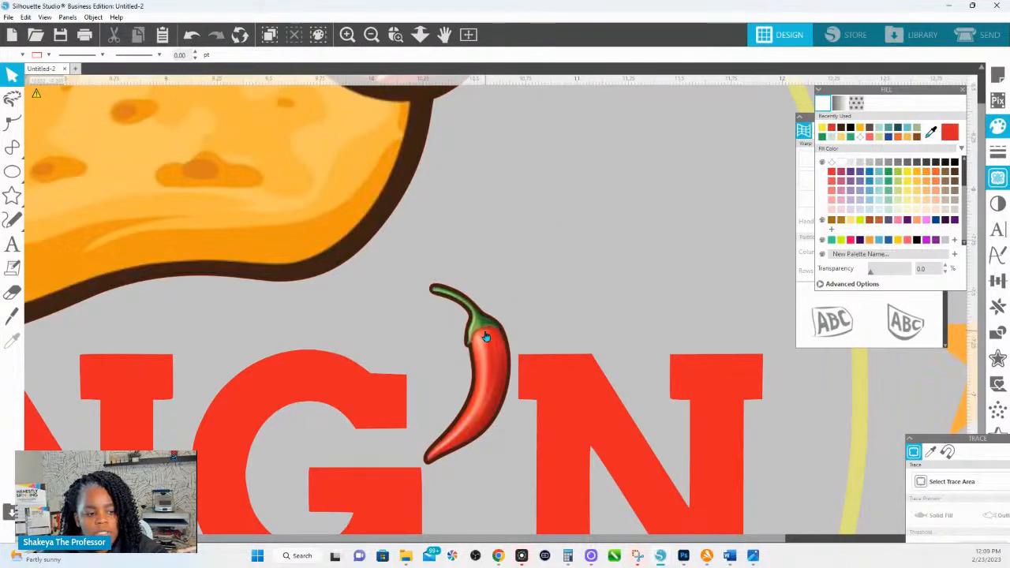
# Compare the dark outline around the chili pepper with the outline around the taco picture.
pyautogui.click(486, 337)
pyautogui.moveTo(452, 188); pyautogui.dragTo(749, 328)
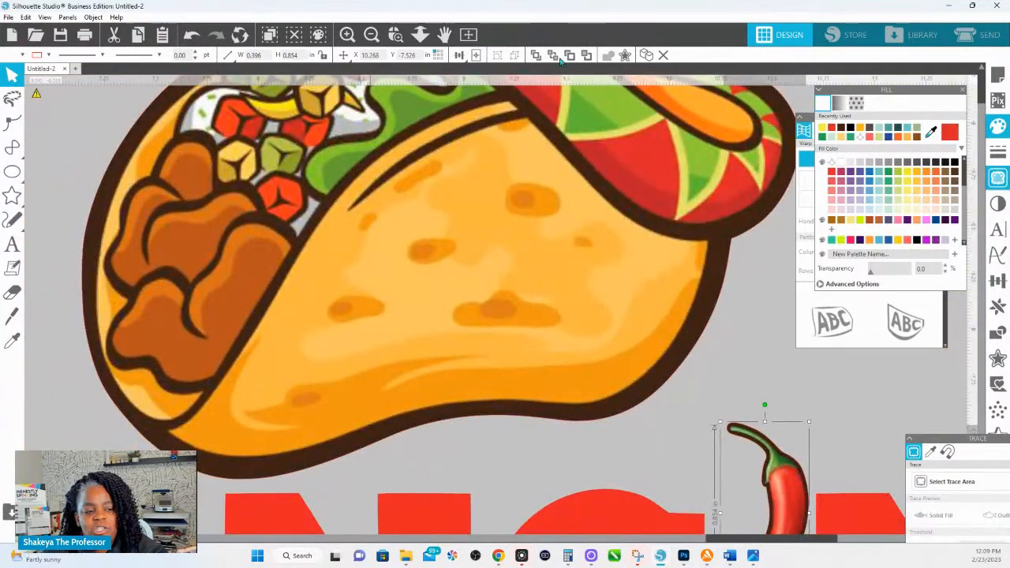
pyautogui.click(420, 34)
pyautogui.moveTo(438, 310); pyautogui.dragTo(442, 218)
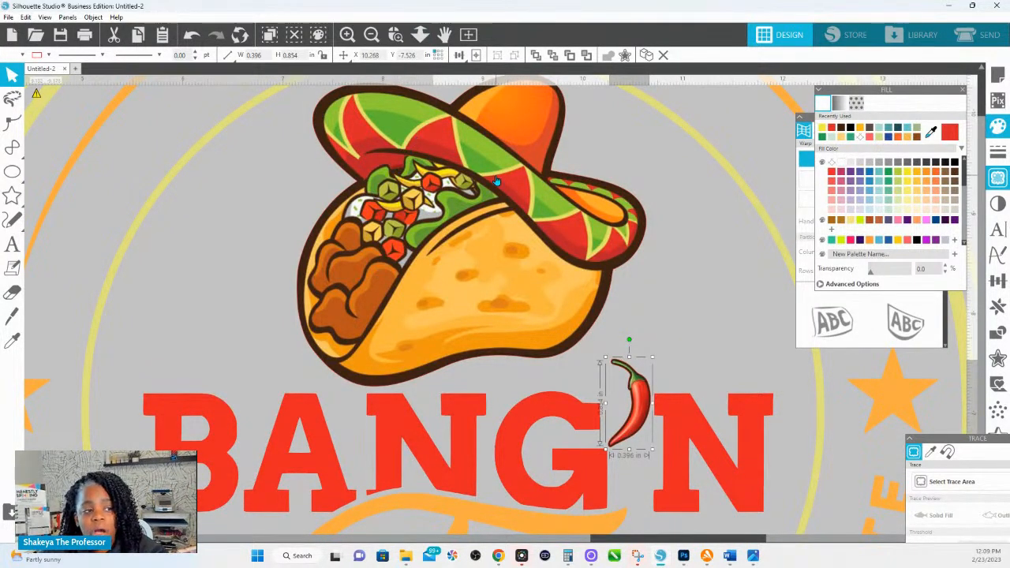
pyautogui.click(682, 297)
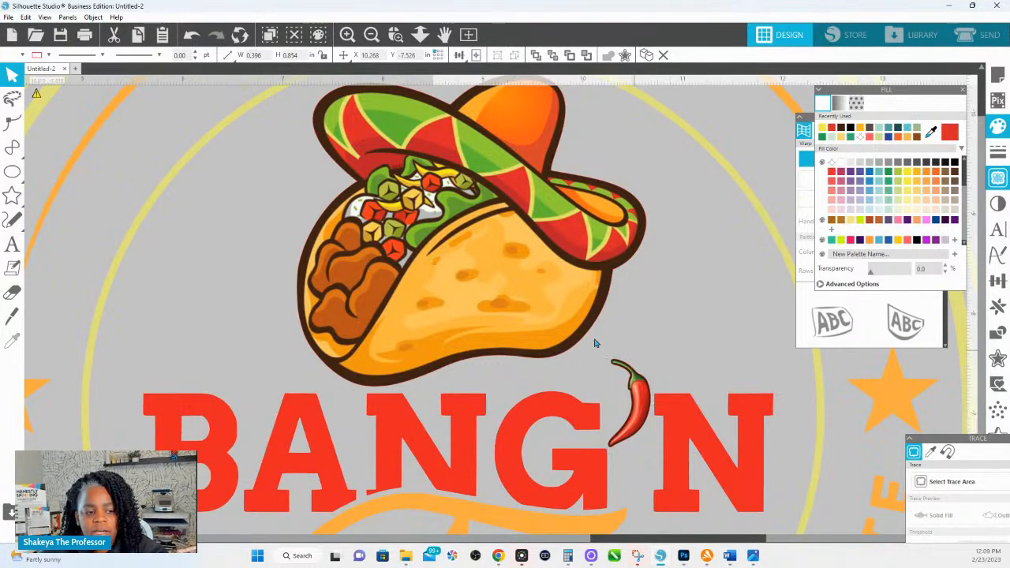
pyautogui.click(420, 34)
pyautogui.click(609, 349)
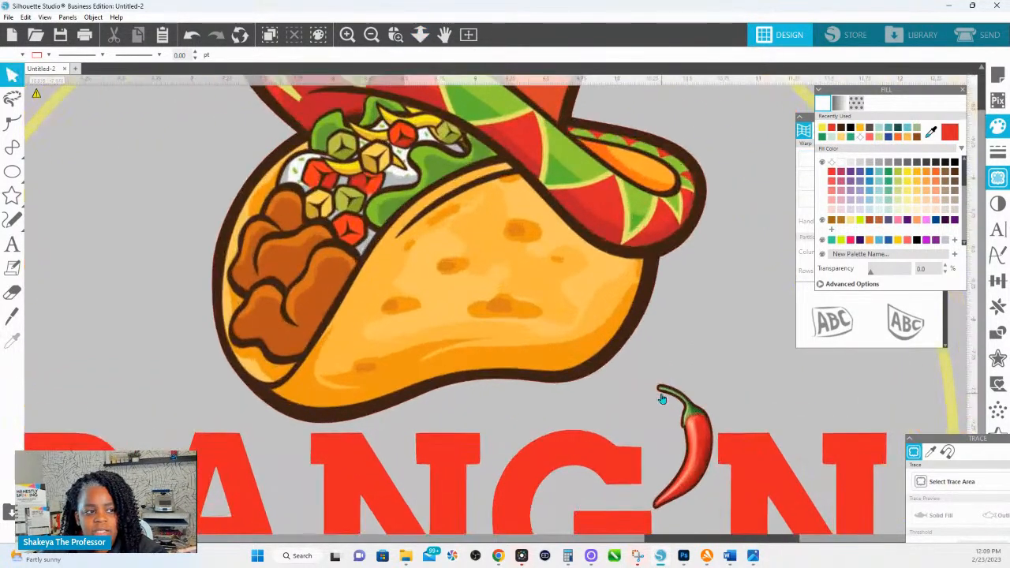
pyautogui.moveTo(712, 403); pyautogui.dragTo(632, 364)
# Move the dark brown offset shape out from behind the chili pepper, over the letter N of BANG'N.
pyautogui.click(627, 368)
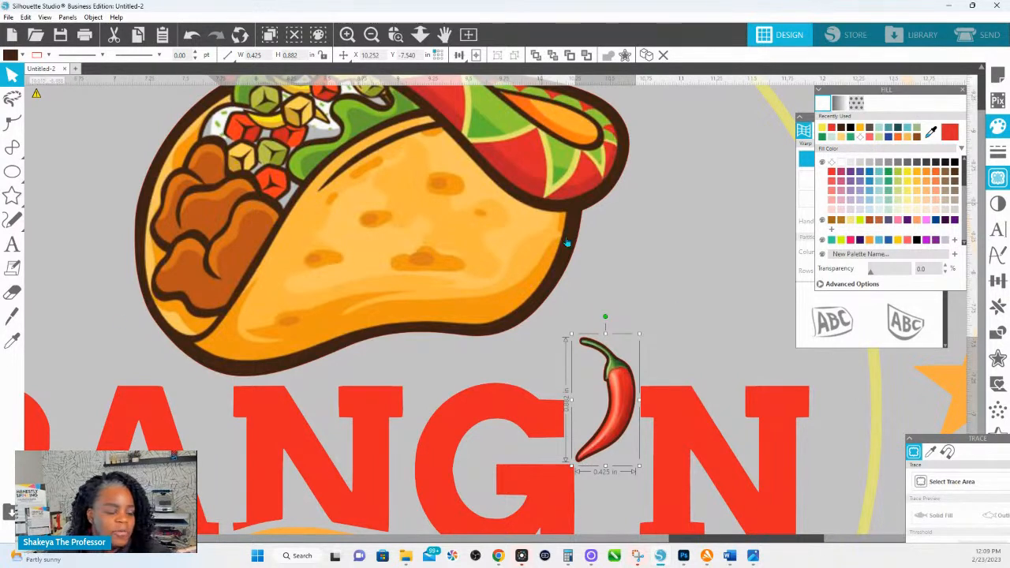
pyautogui.moveTo(607, 400); pyautogui.dragTo(608, 400)
pyautogui.click(397, 34)
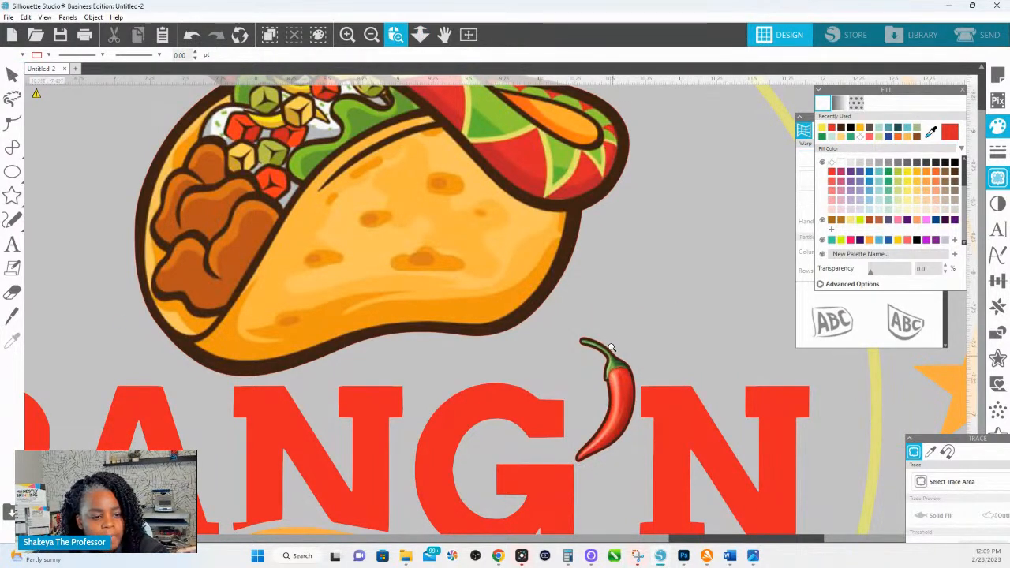
pyautogui.click(601, 390)
pyautogui.moveTo(551, 304); pyautogui.dragTo(821, 261)
# Try editing the outline points of the chili pepper picture, undo the edit and leave point editing.
pyautogui.doubleClick(551, 361)
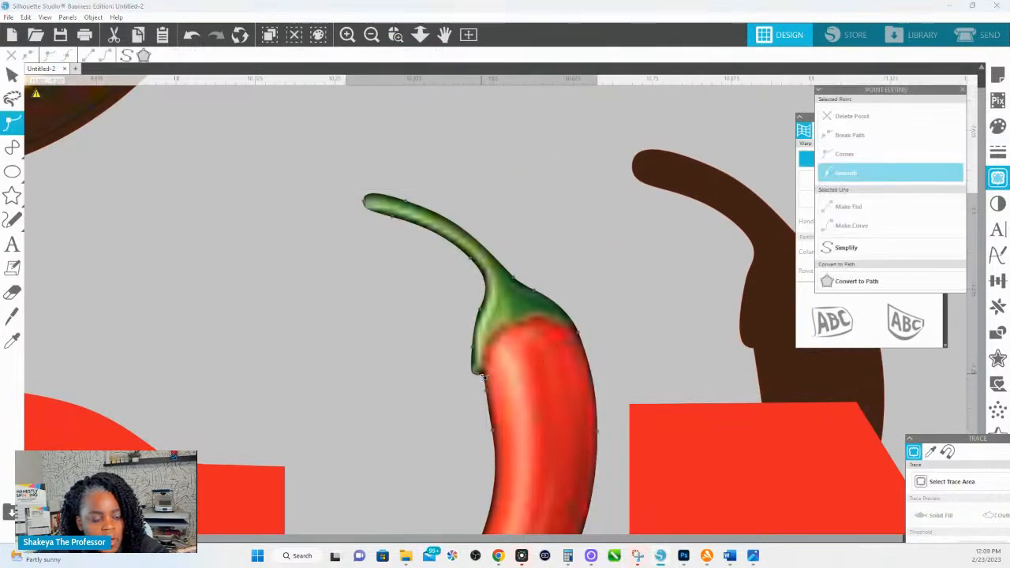
pyautogui.moveTo(478, 378); pyautogui.dragTo(453, 403)
pyautogui.hotkey('ctrl', 'z')
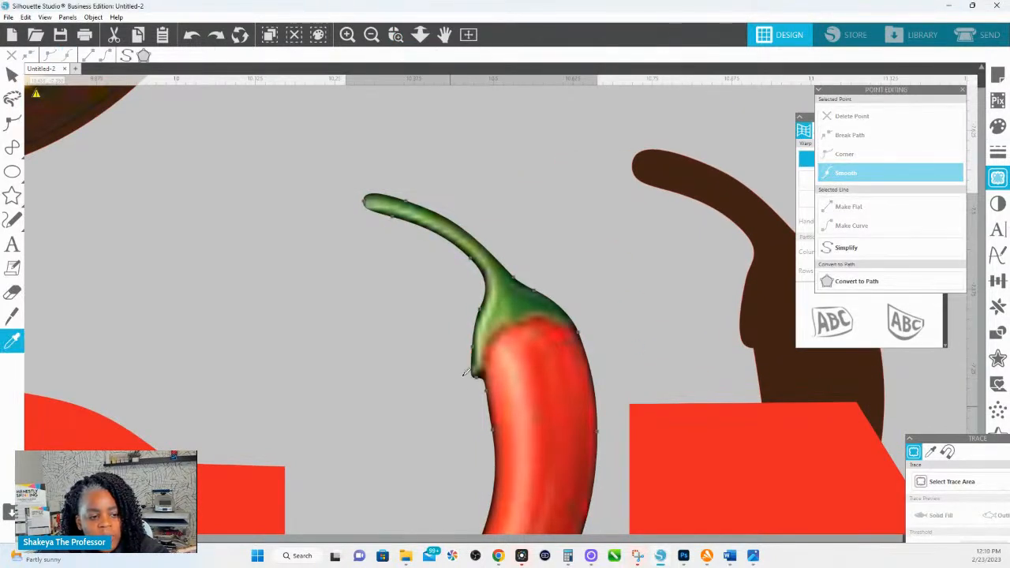
pyautogui.click(420, 34)
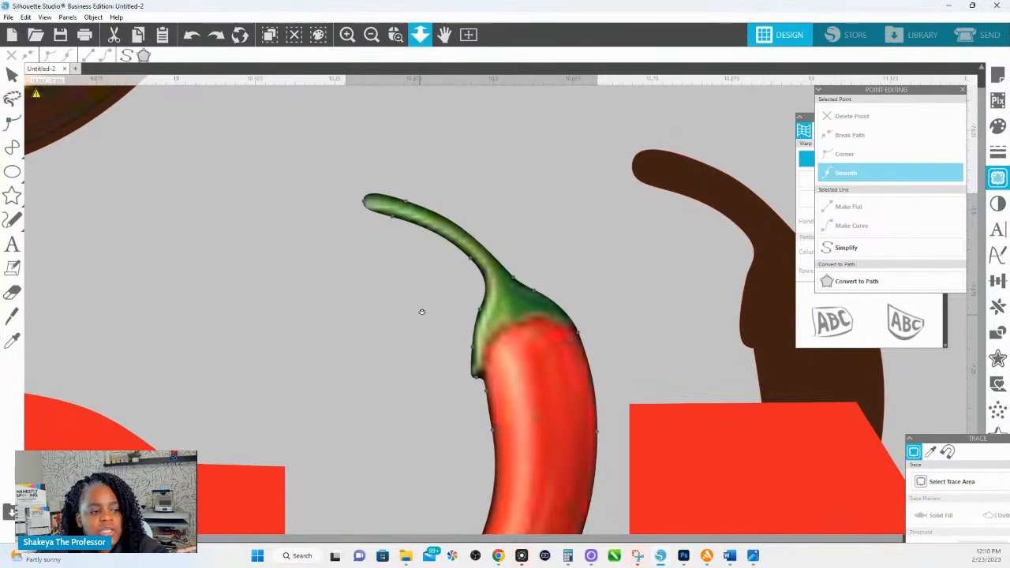
pyautogui.moveTo(419, 320); pyautogui.dragTo(420, 162)
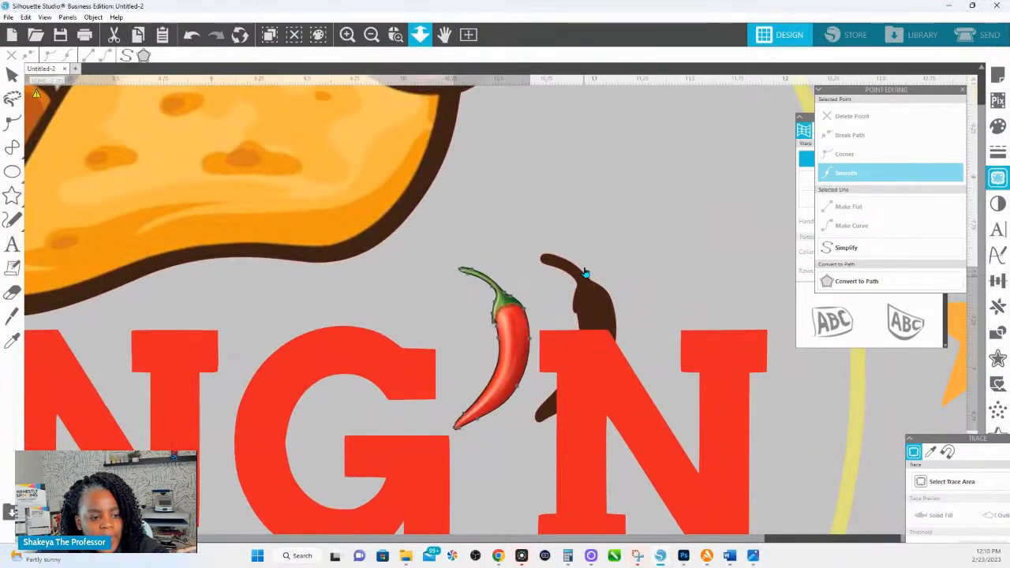
pyautogui.click(12, 74)
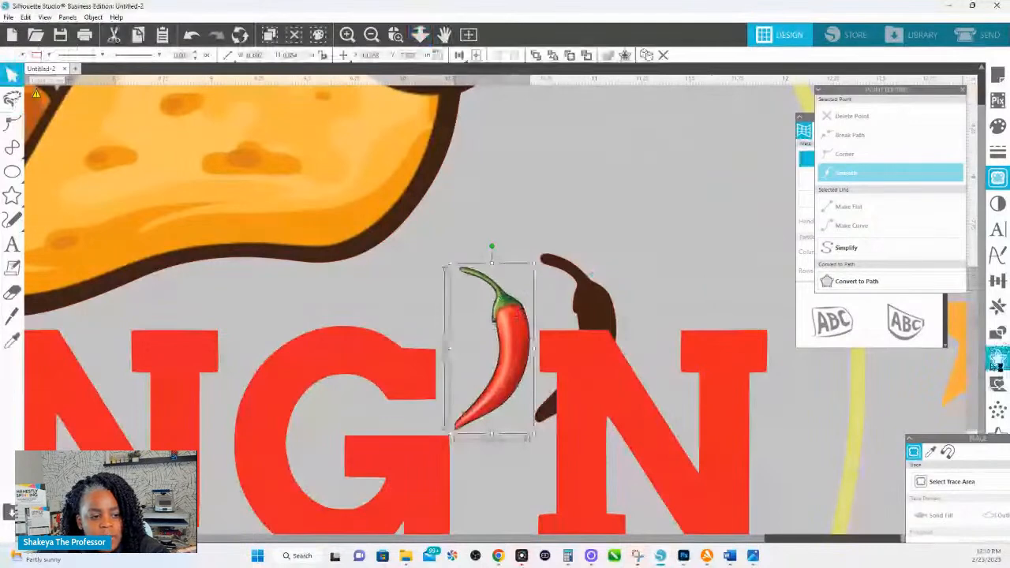
# Create a rounded-corner offset of 0.010 in around the chili pepper picture.
pyautogui.click(997, 359)
pyautogui.click(842, 122)
pyautogui.moveTo(929, 152); pyautogui.dragTo(848, 157)
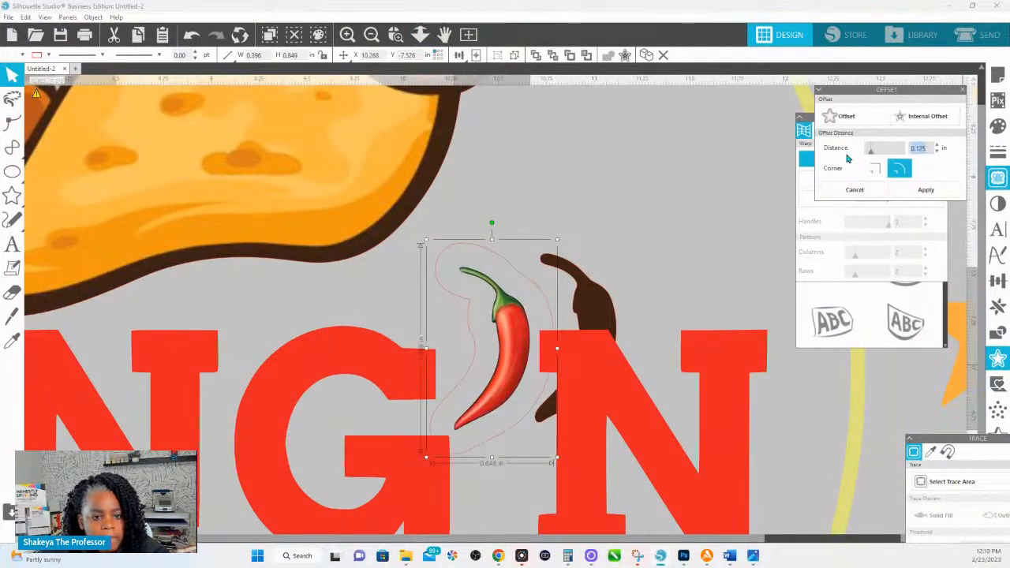
pyautogui.write('0.01')
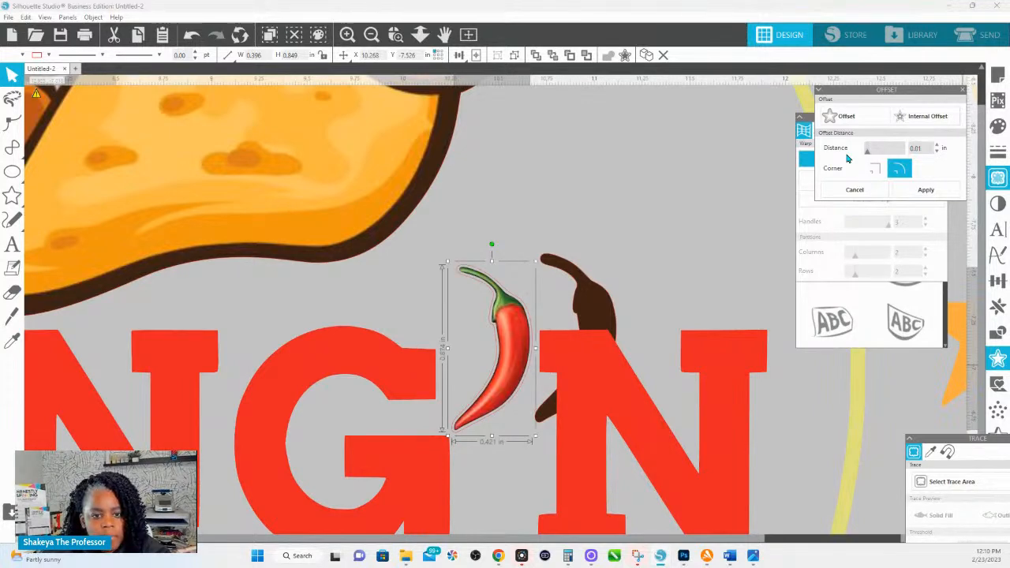
pyautogui.write('332')
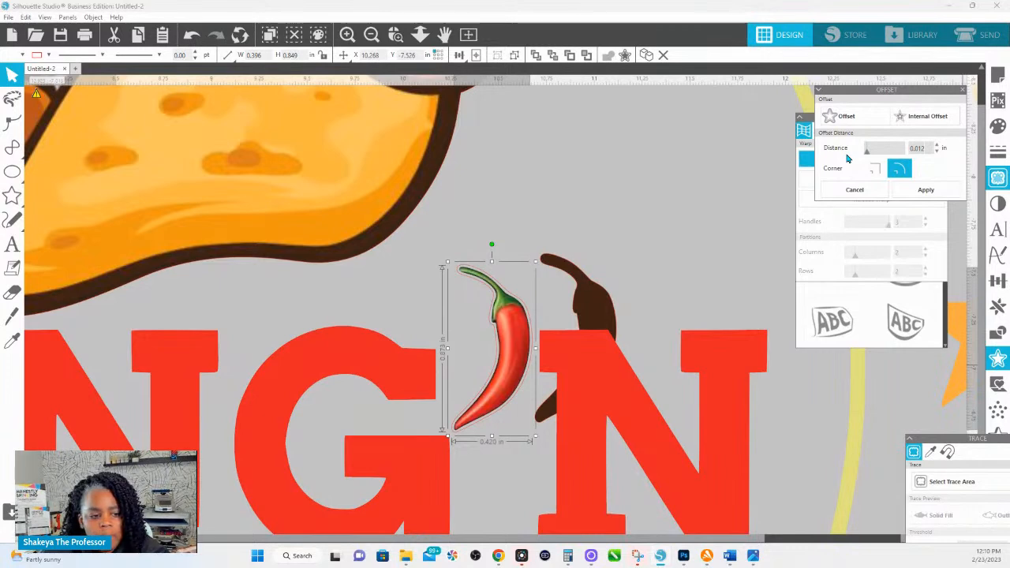
pyautogui.press('BackSpace')
pyautogui.press('Return')
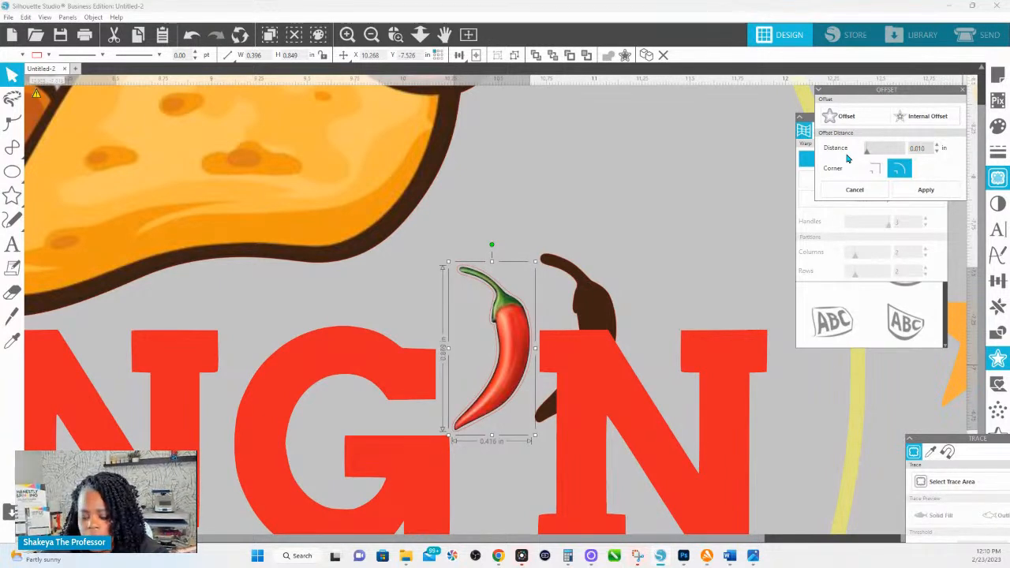
pyautogui.click(926, 190)
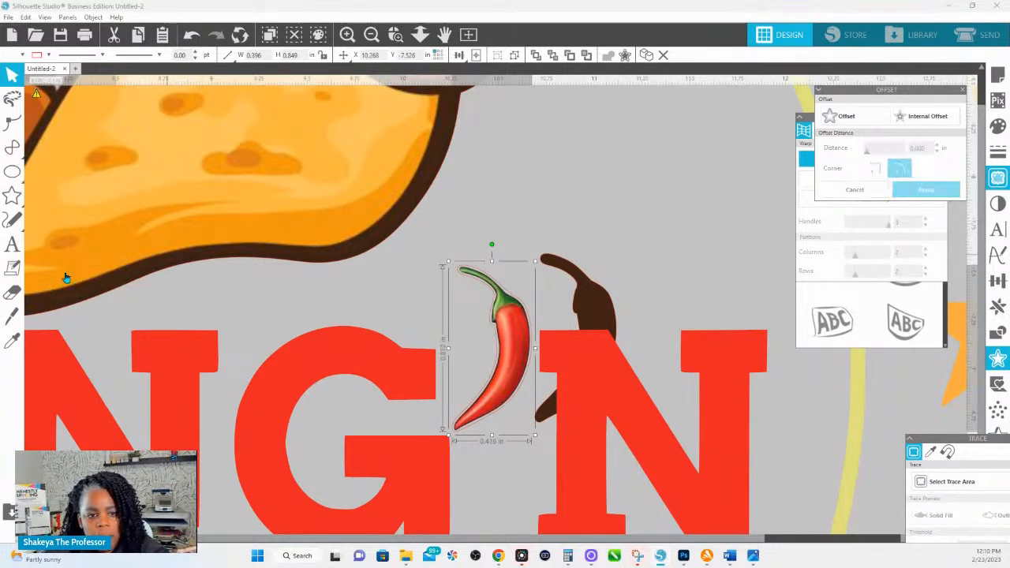
# Fill the new chili offset with the dark brown sampled from the old offset shape, and delete the old shape.
pyautogui.click(12, 340)
pyautogui.click(605, 320)
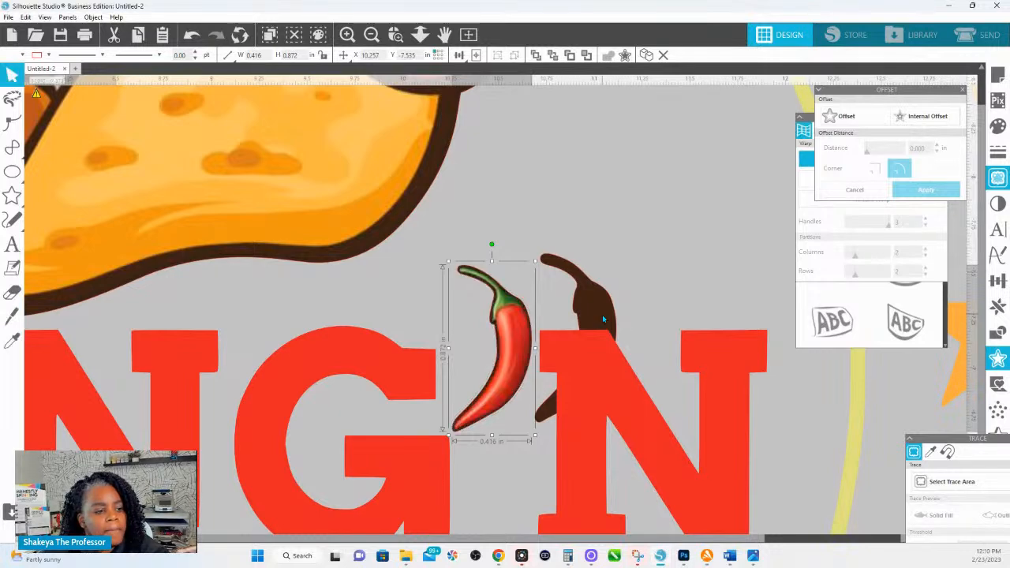
pyautogui.click(594, 242)
pyautogui.click(582, 293)
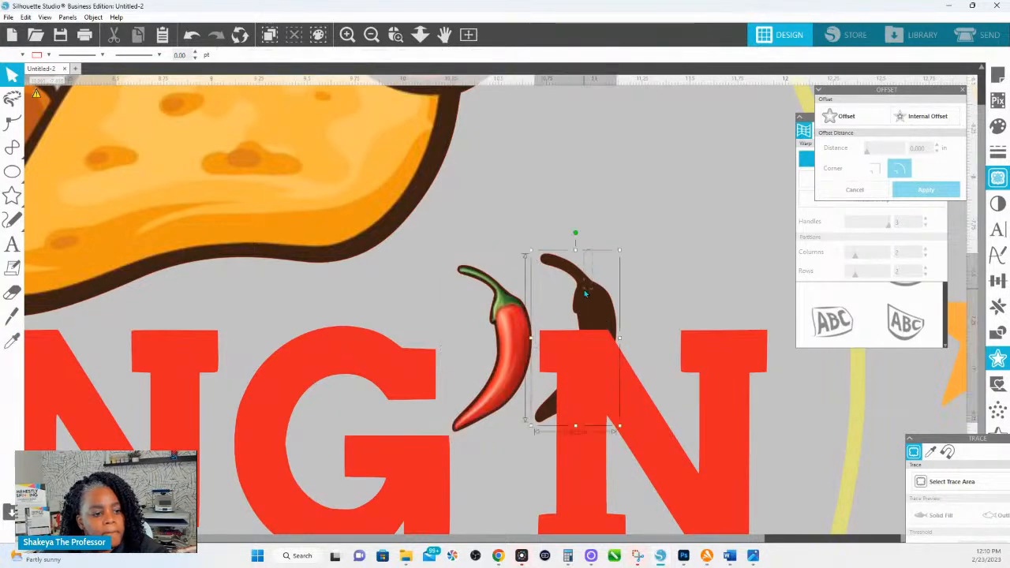
pyautogui.press('Delete')
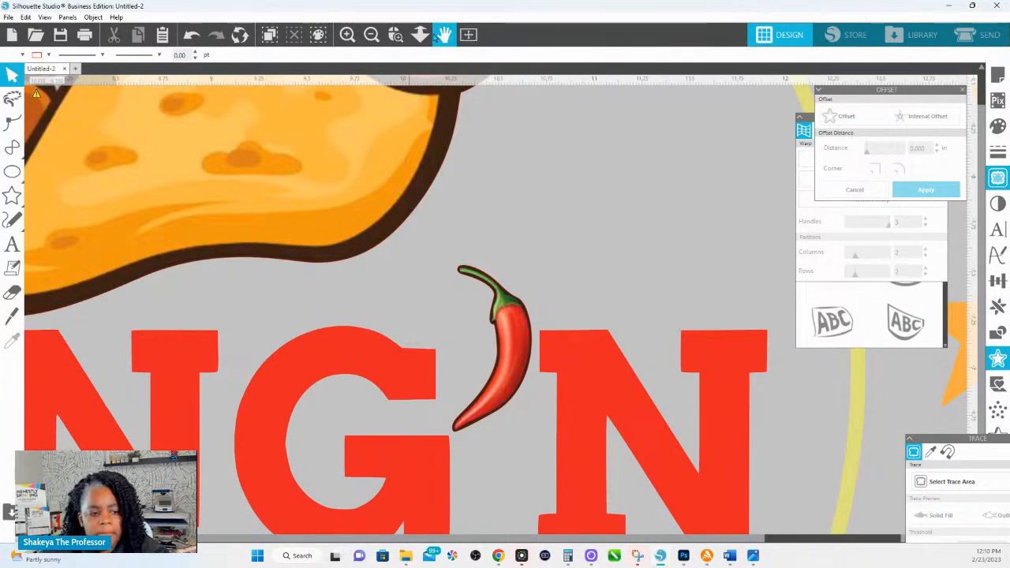
# Try deleting the taco picture in front of its dark brown offset, undo the deletion and clear the selection.
pyautogui.click(443, 172)
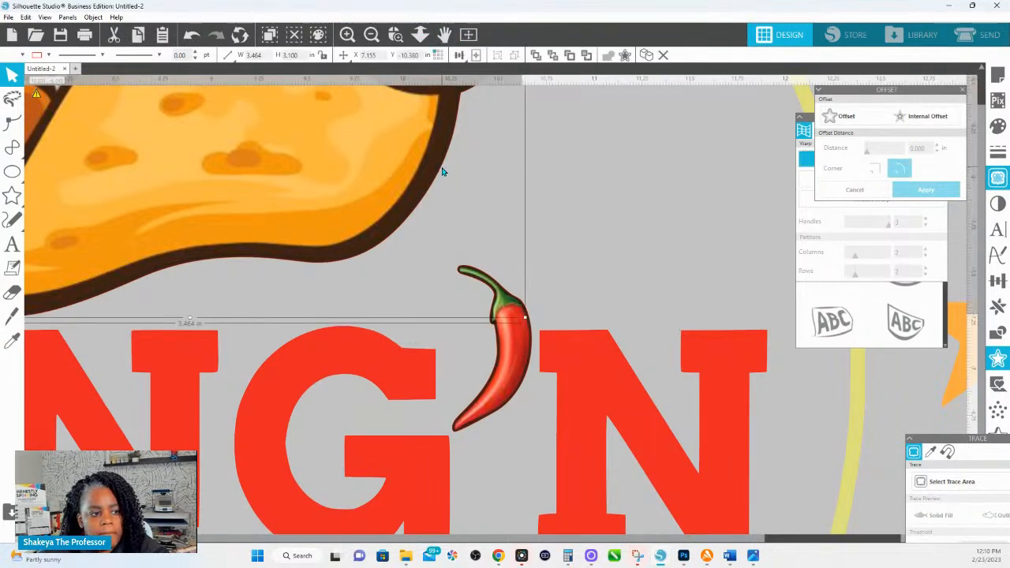
pyautogui.press('Delete')
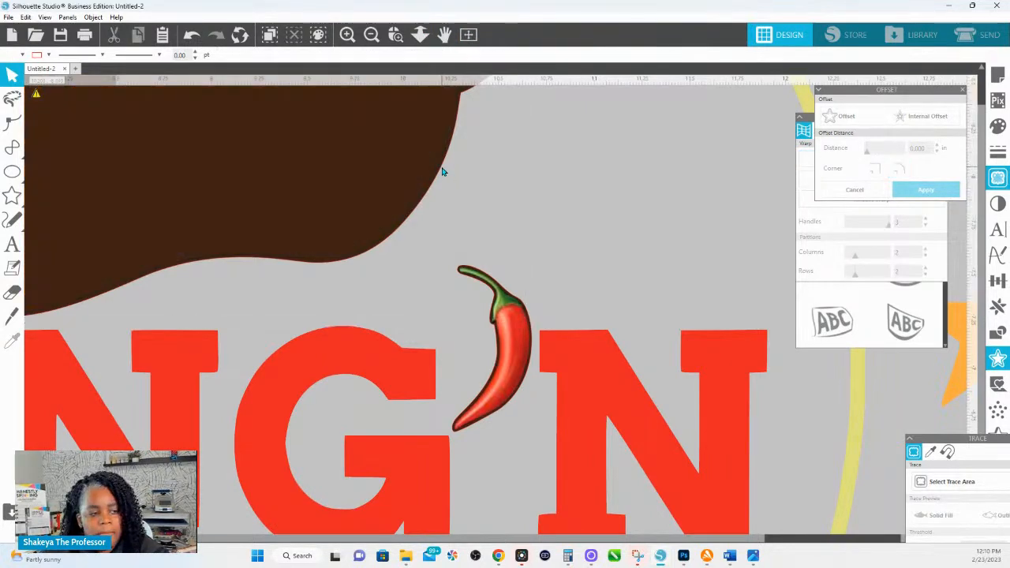
pyautogui.hotkey('ctrl', 'z')
pyautogui.click(381, 158)
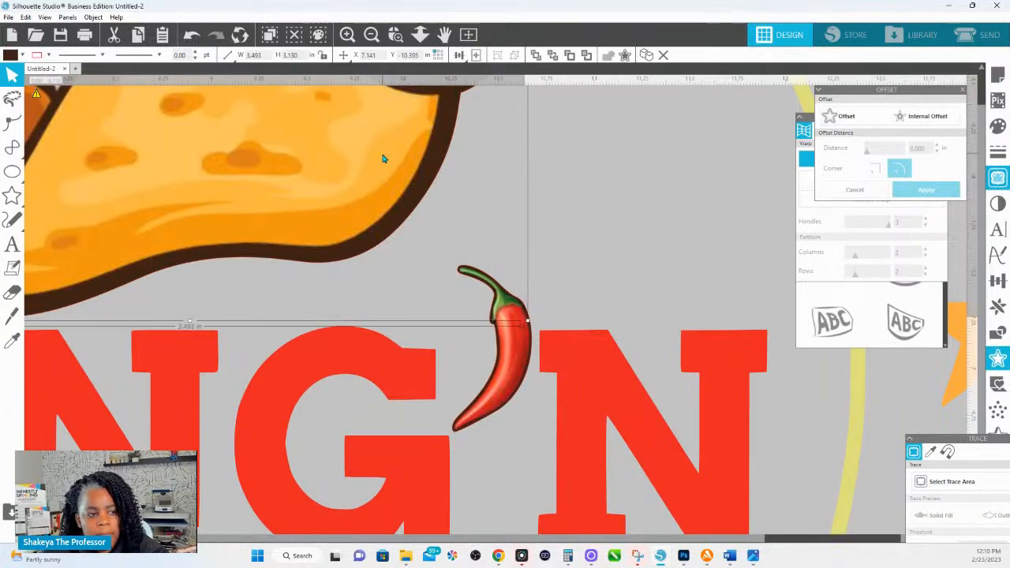
pyautogui.press('Escape')
# Group all parts of the full-color Bang'N Tacos logo.
pyautogui.click(420, 35)
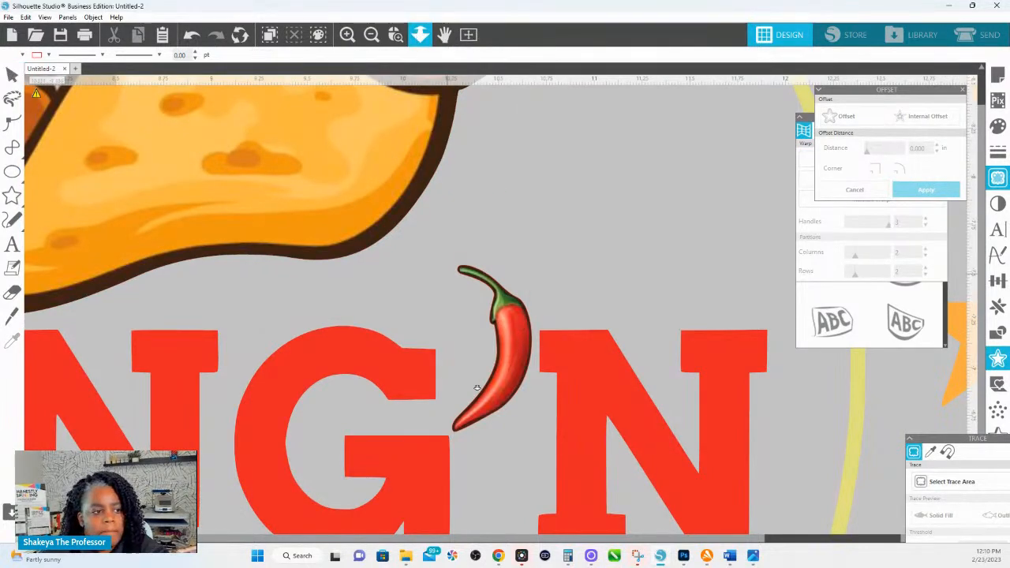
pyautogui.moveTo(465, 352); pyautogui.dragTo(439, 160)
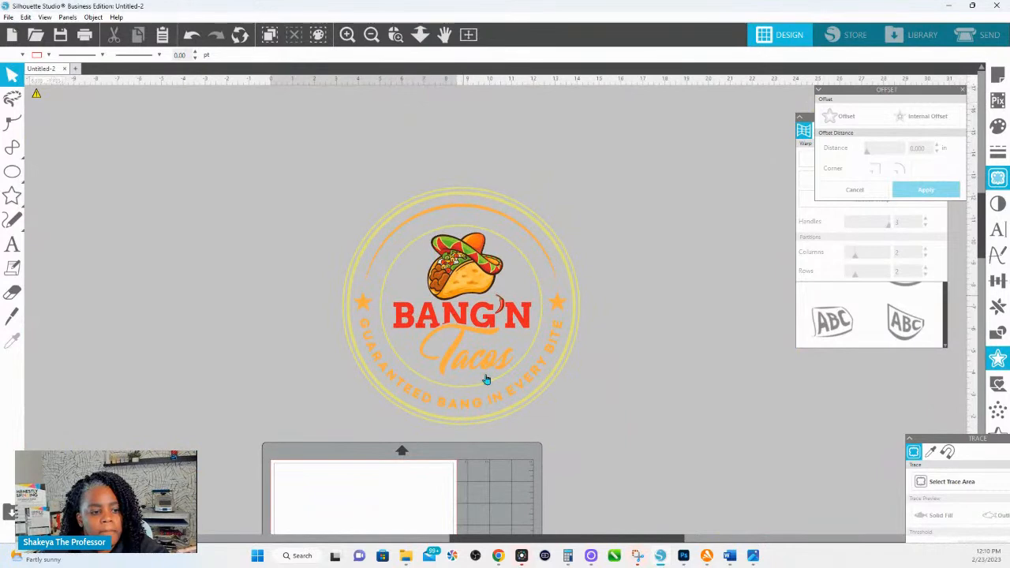
pyautogui.moveTo(667, 434); pyautogui.dragTo(259, 129)
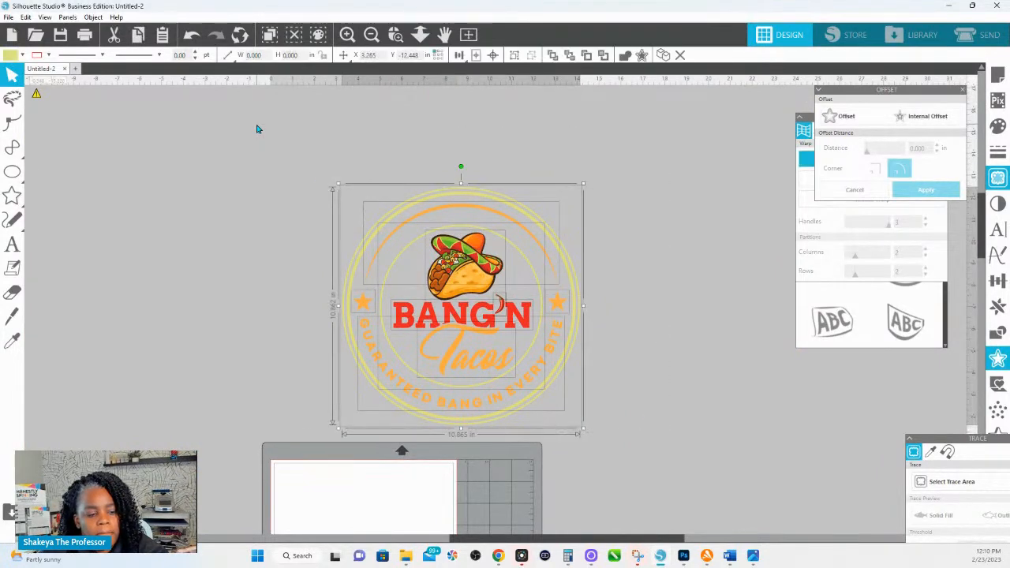
pyautogui.press('i')
pyautogui.hotkey('ctrl', 'g')
pyautogui.press('v')
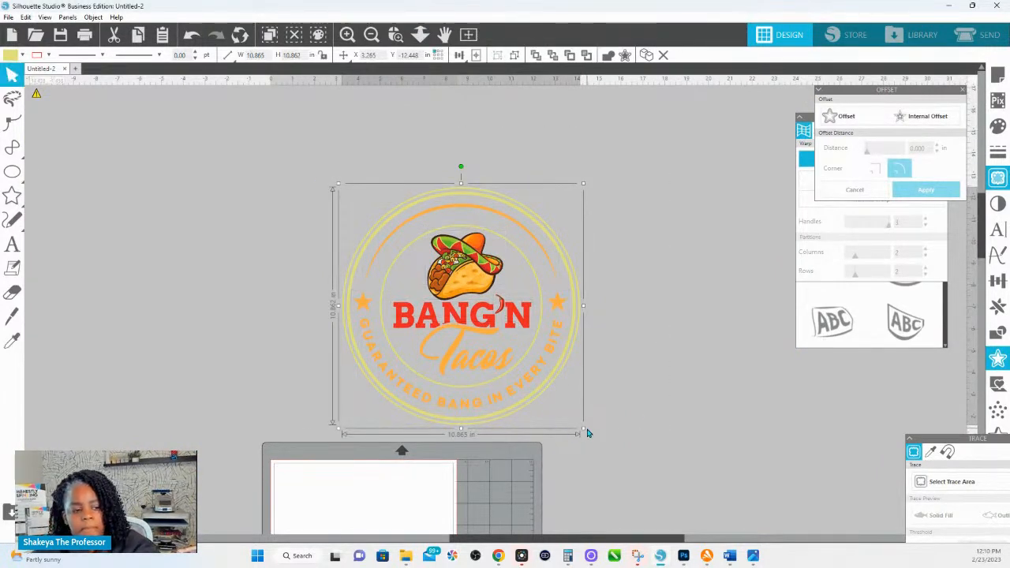
# Paste a copy of the grouped full-color logo, and shrink the original to about 4.11 in wide.
pyautogui.moveTo(582, 428); pyautogui.dragTo(502, 348)
pyautogui.hotkey('ctrl', 'z')
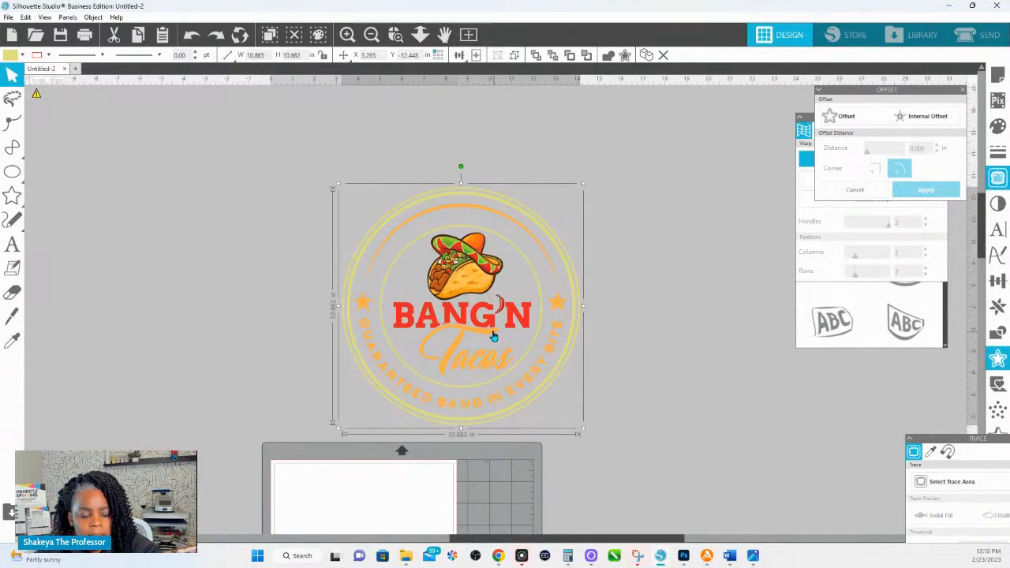
pyautogui.hotkey('ctrl', 'v')
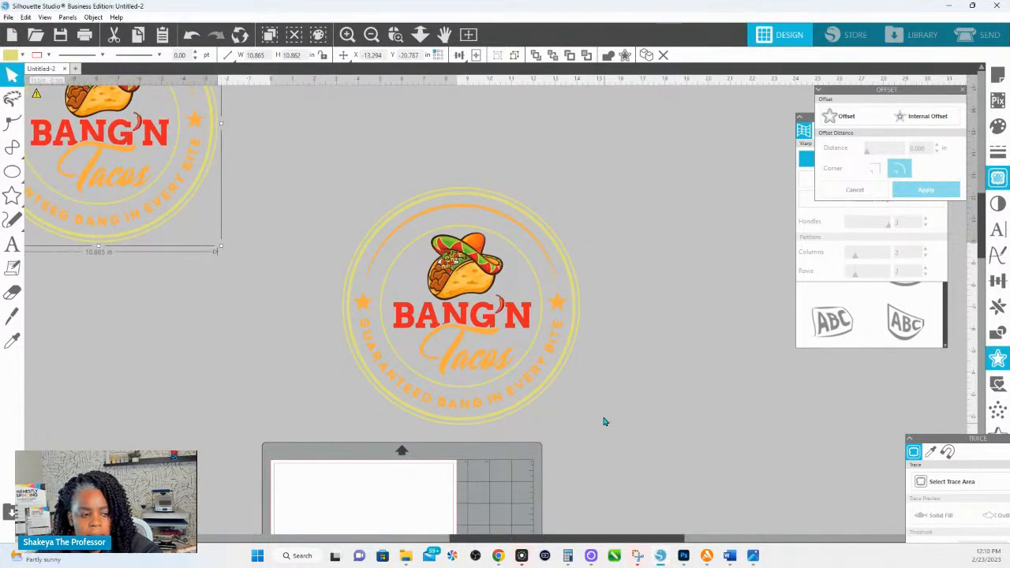
pyautogui.moveTo(605, 427); pyautogui.dragTo(345, 162)
pyautogui.moveTo(583, 429); pyautogui.dragTo(514, 358)
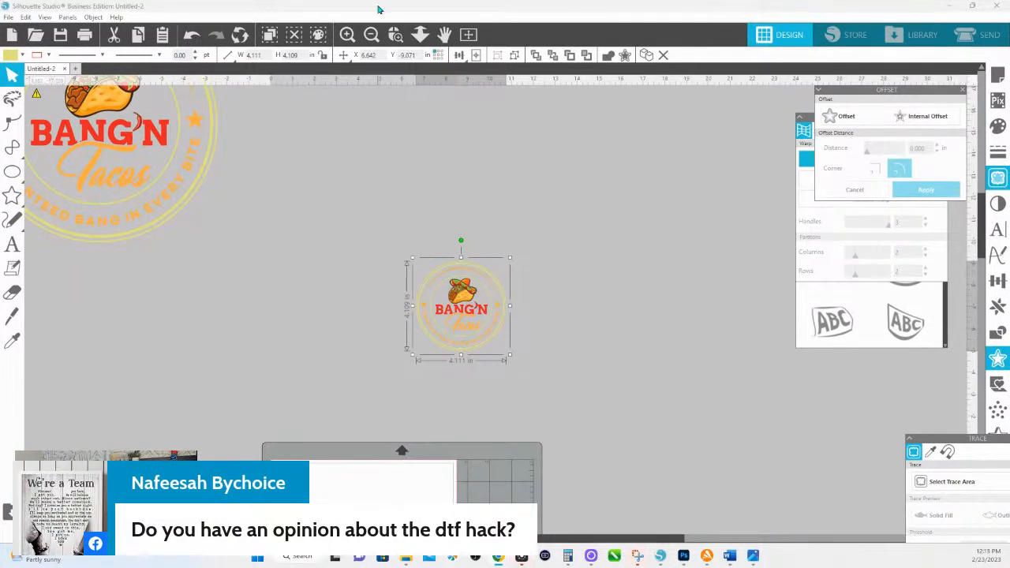
# Move the contact artwork with the Instagram handle, phone number and QR code from below the mat to beside the small logo.
pyautogui.click(420, 34)
pyautogui.moveTo(436, 317); pyautogui.dragTo(422, 154)
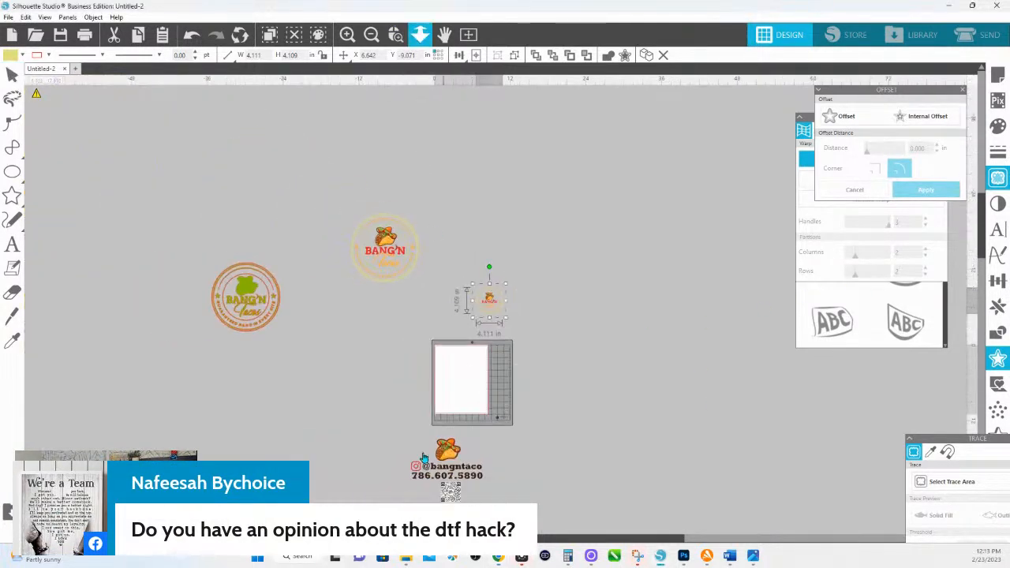
pyautogui.click(450, 463)
pyautogui.moveTo(450, 464); pyautogui.dragTo(584, 342)
pyautogui.click(395, 35)
# Try resizing the selected contact artwork, and undo the change.
pyautogui.moveTo(656, 412); pyautogui.dragTo(609, 414)
pyautogui.press('i')
pyautogui.hotkey('ctrl', 'z')
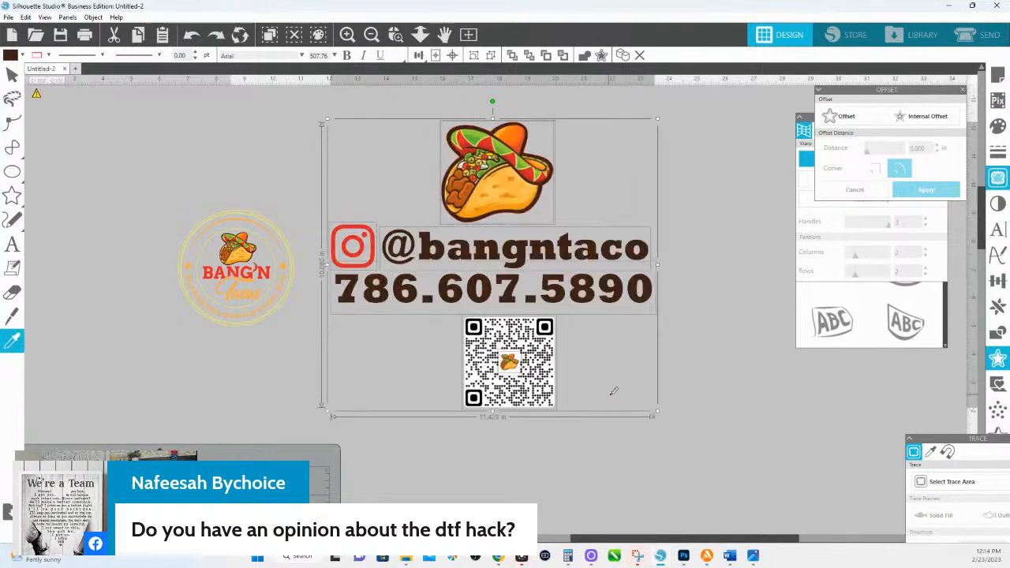
pyautogui.press('v')
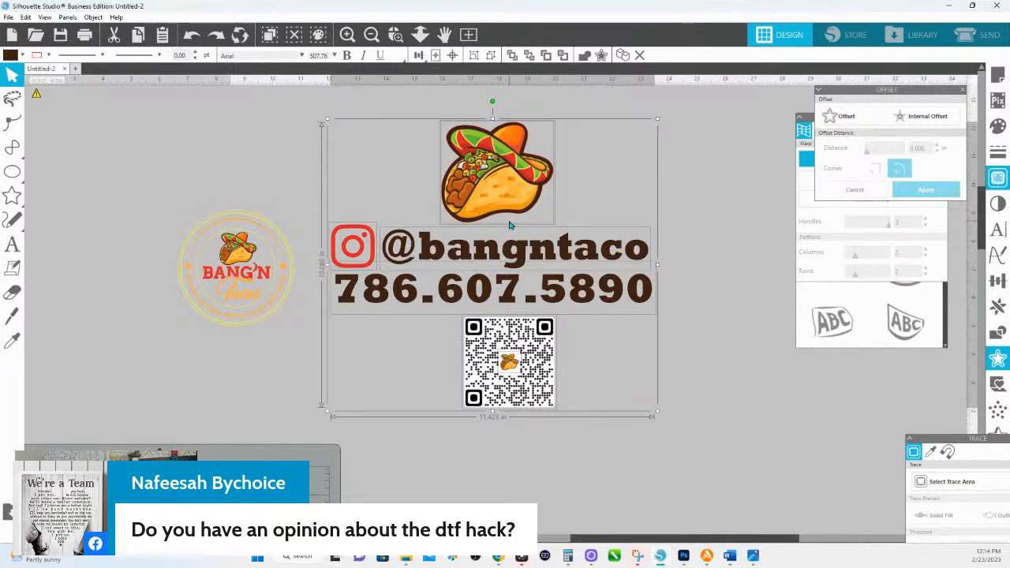
# Shrink only the QR code to about 3 in by 3 in, leaving it below the phone number.
pyautogui.click(715, 314)
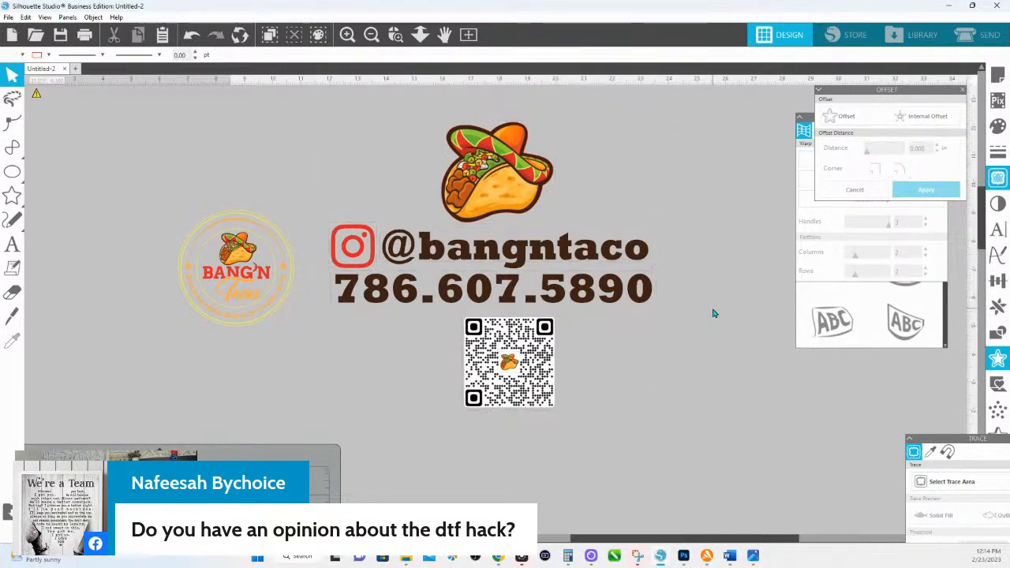
pyautogui.click(545, 379)
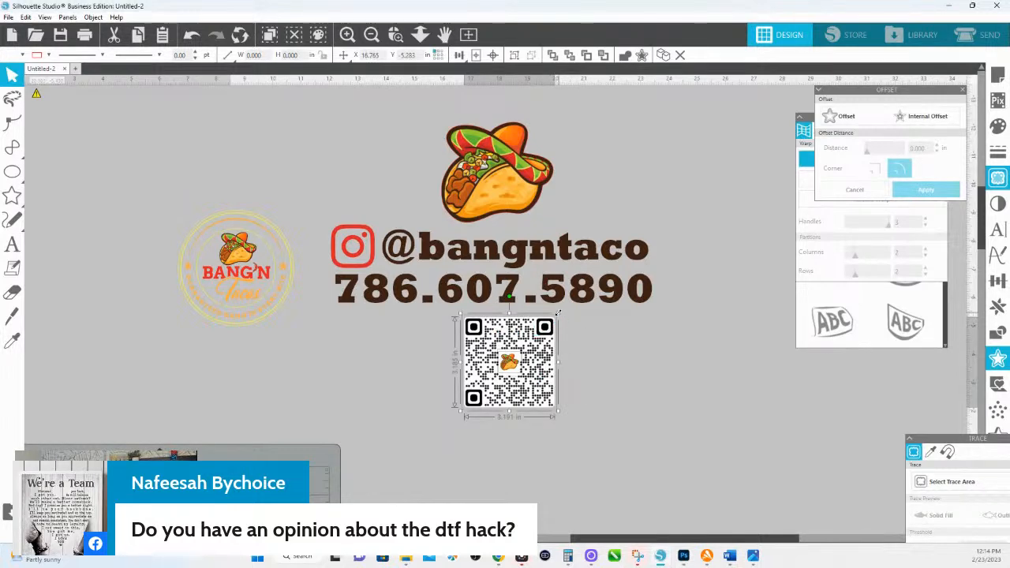
pyautogui.moveTo(559, 316); pyautogui.dragTo(559, 319)
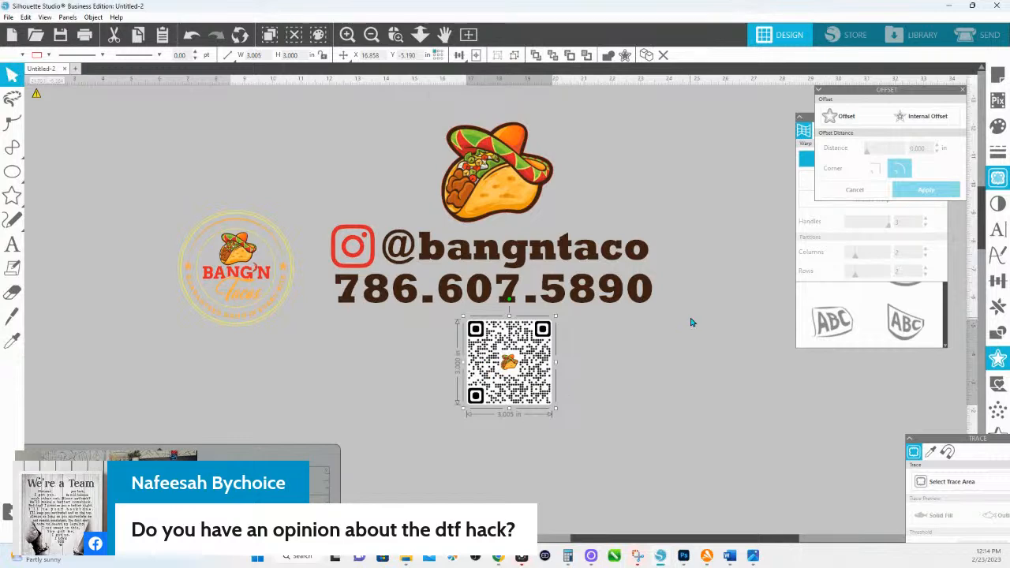
# Center-align the large taco, the Instagram and phone text, and the QR code beneath them along one vertical axis.
pyautogui.click(348, 246)
pyautogui.moveTo(588, 385); pyautogui.dragTo(450, 141)
pyautogui.click(579, 173)
pyautogui.click(516, 188)
pyautogui.click(572, 187)
pyautogui.click(507, 192)
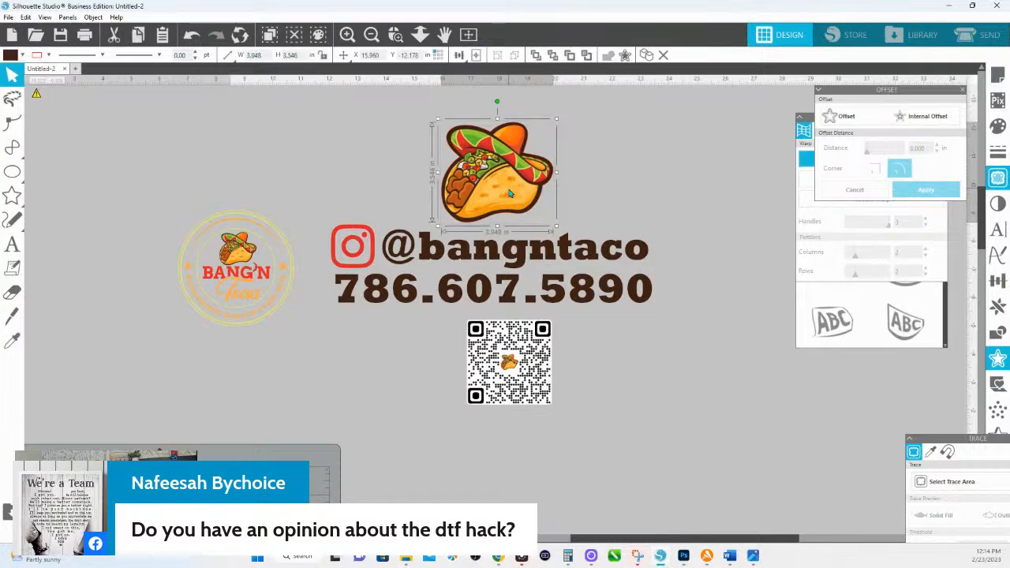
pyautogui.click(463, 222)
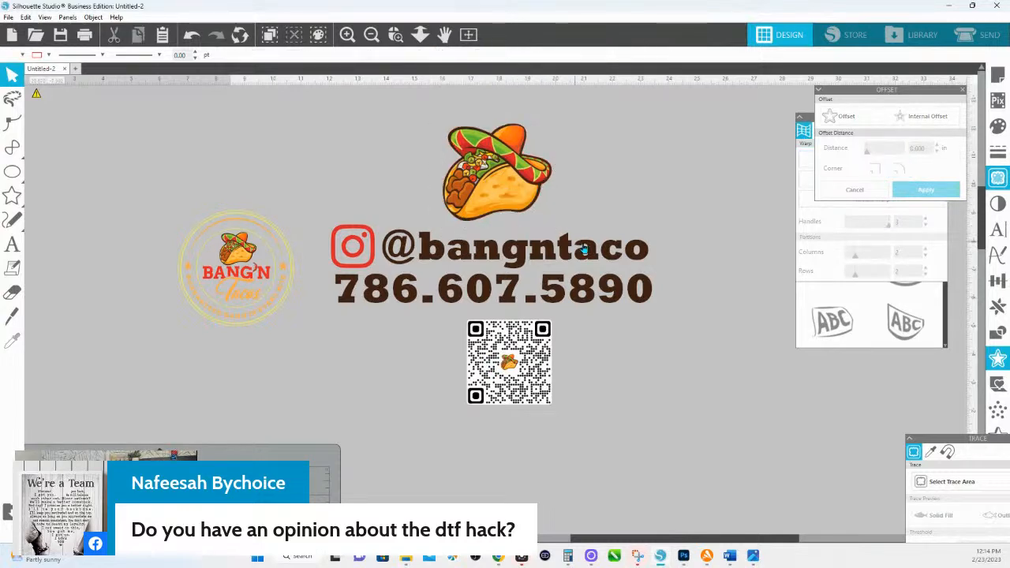
pyautogui.click(645, 284)
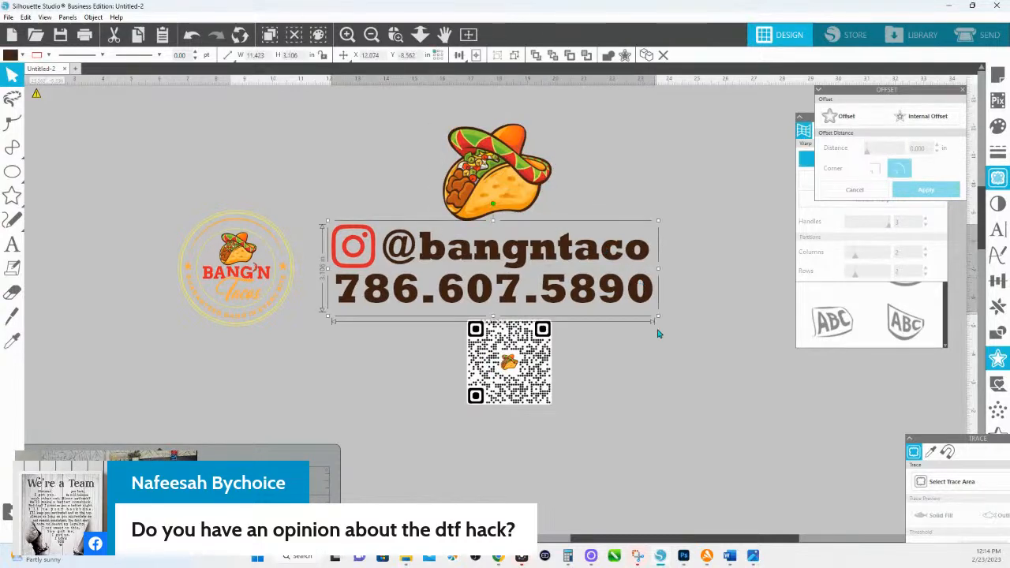
pyautogui.moveTo(668, 416); pyautogui.dragTo(325, 124)
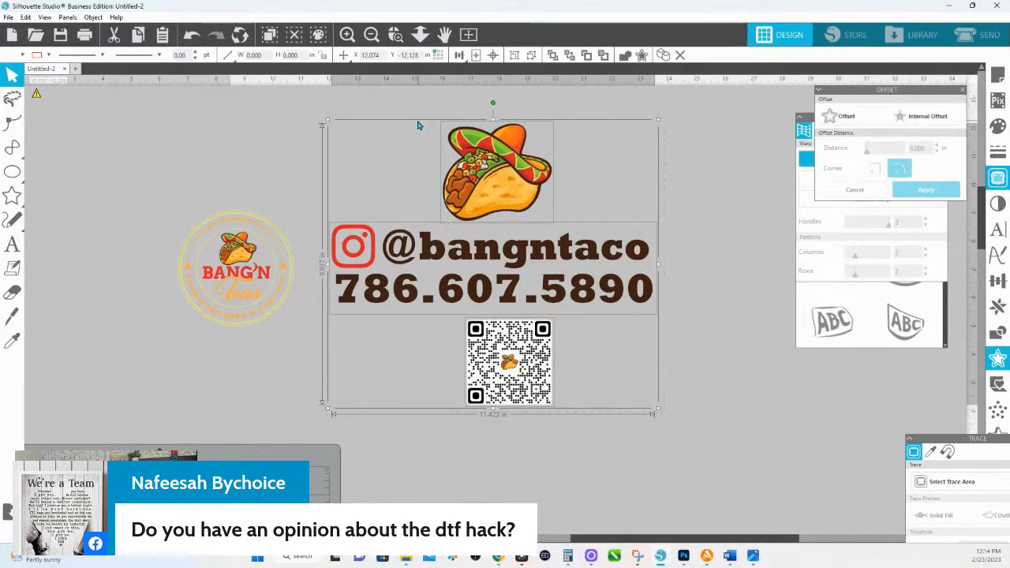
pyautogui.click(458, 55)
pyautogui.click(476, 72)
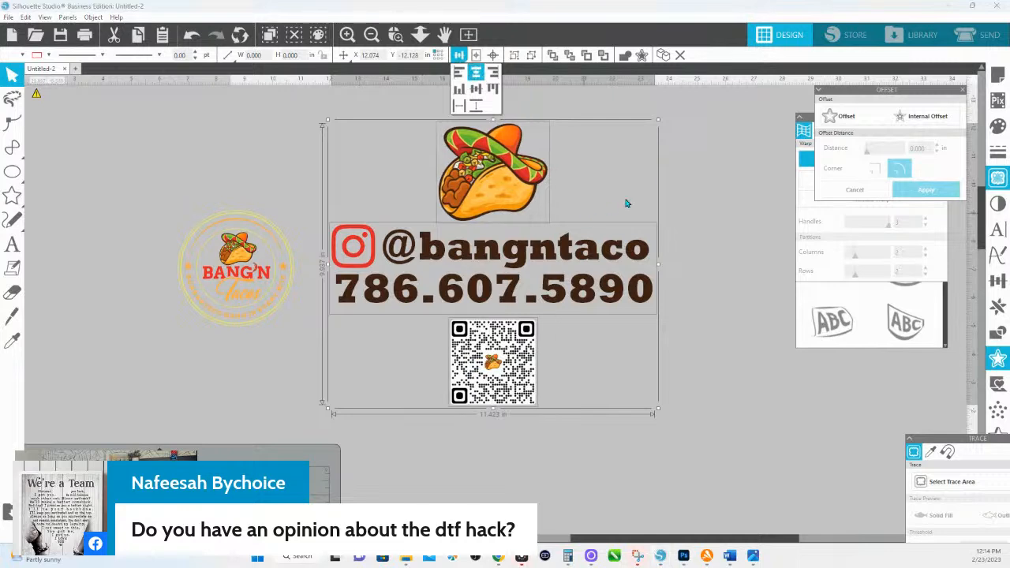
pyautogui.click(643, 177)
# Group the aligned taco, contact text and QR code, and move the group down onto the cutting mat.
pyautogui.moveTo(593, 410); pyautogui.dragTo(427, 151)
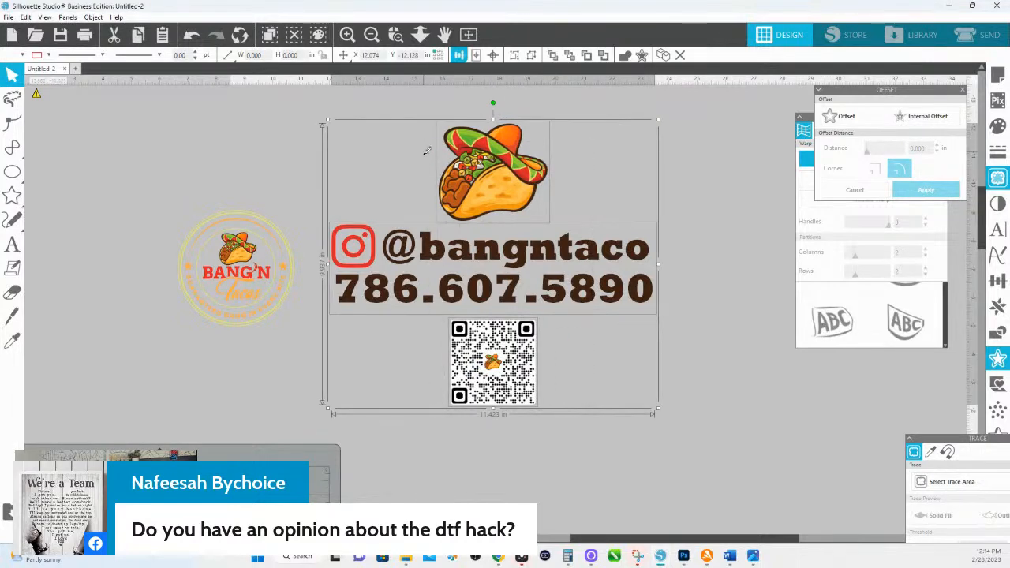
pyautogui.moveTo(436, 301); pyautogui.dragTo(427, 123)
pyautogui.moveTo(492, 282); pyautogui.dragTo(404, 373)
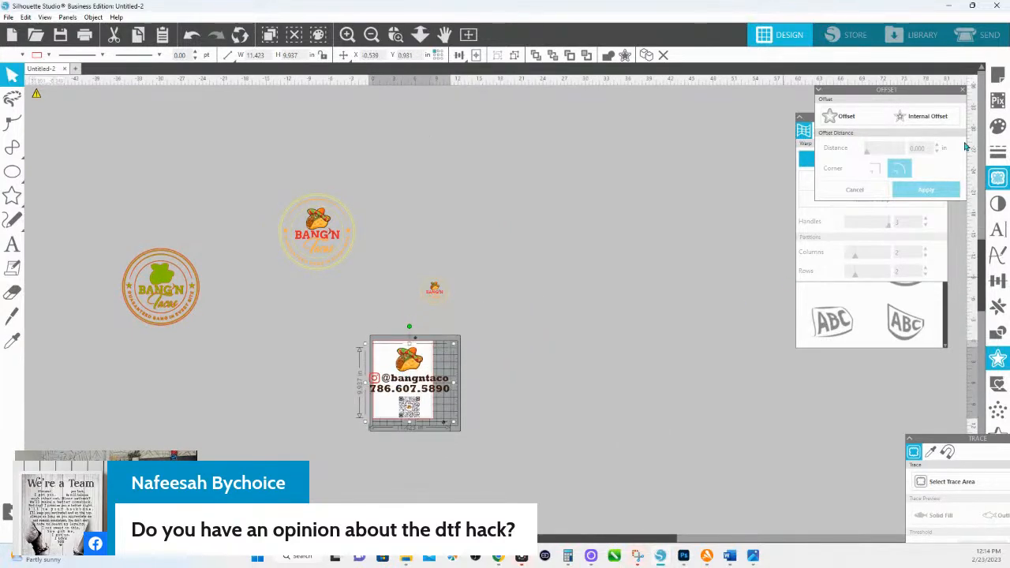
# Set the page's machine to None and its custom size to 13 in wide by 19 in high.
pyautogui.click(998, 74)
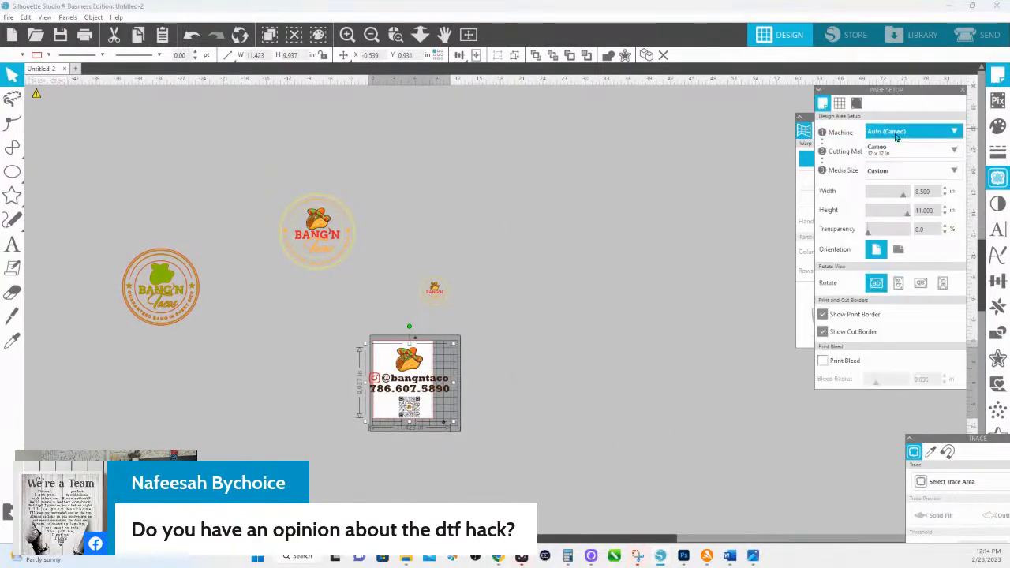
pyautogui.click(908, 131)
pyautogui.click(883, 258)
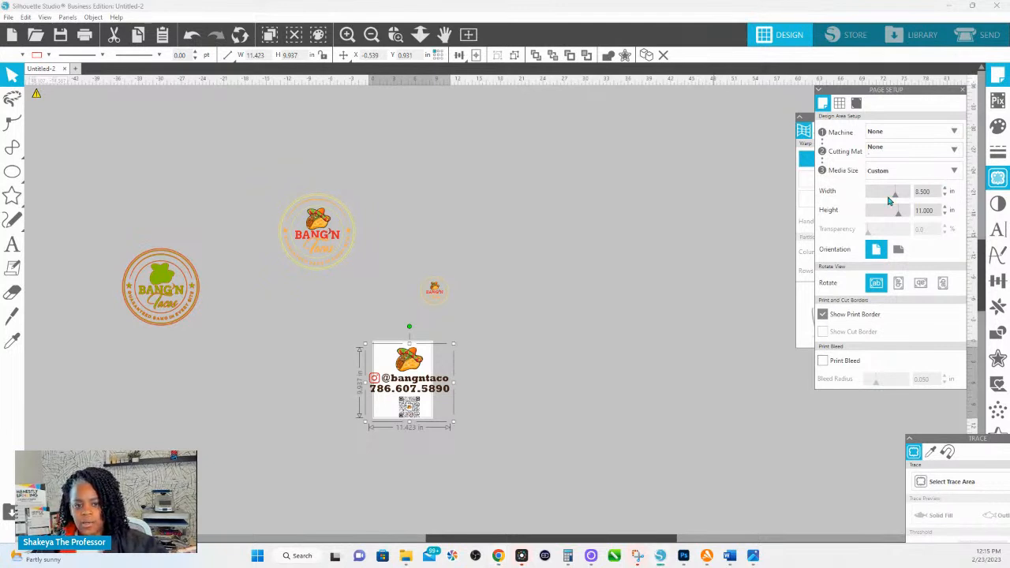
pyautogui.moveTo(932, 191); pyautogui.dragTo(908, 193)
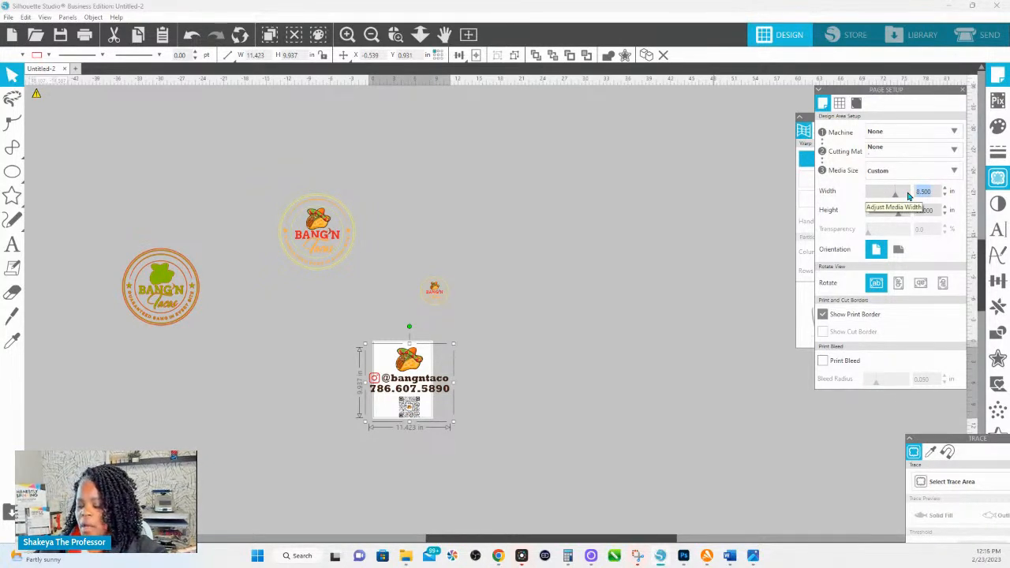
pyautogui.write('13')
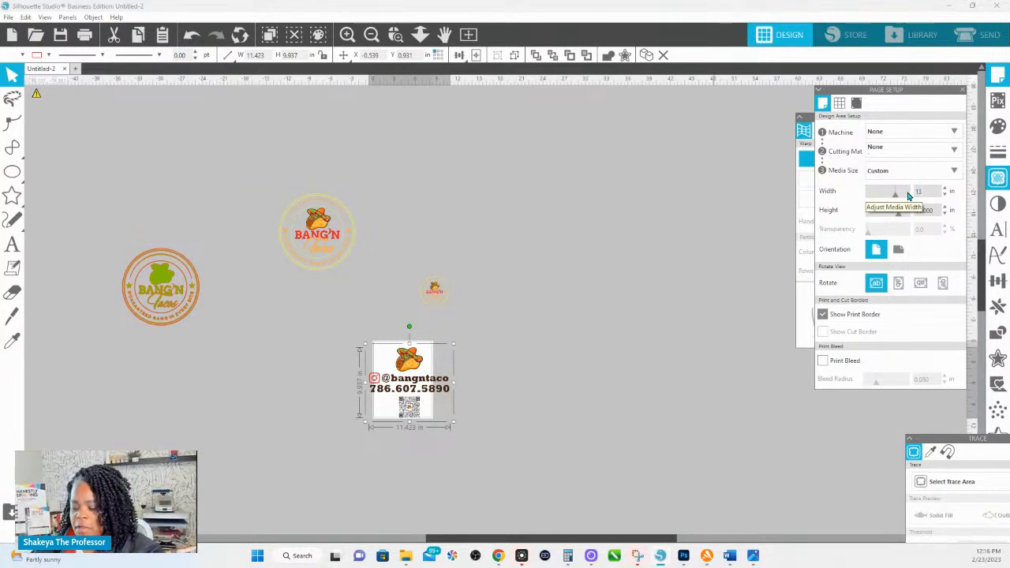
pyautogui.press('Return')
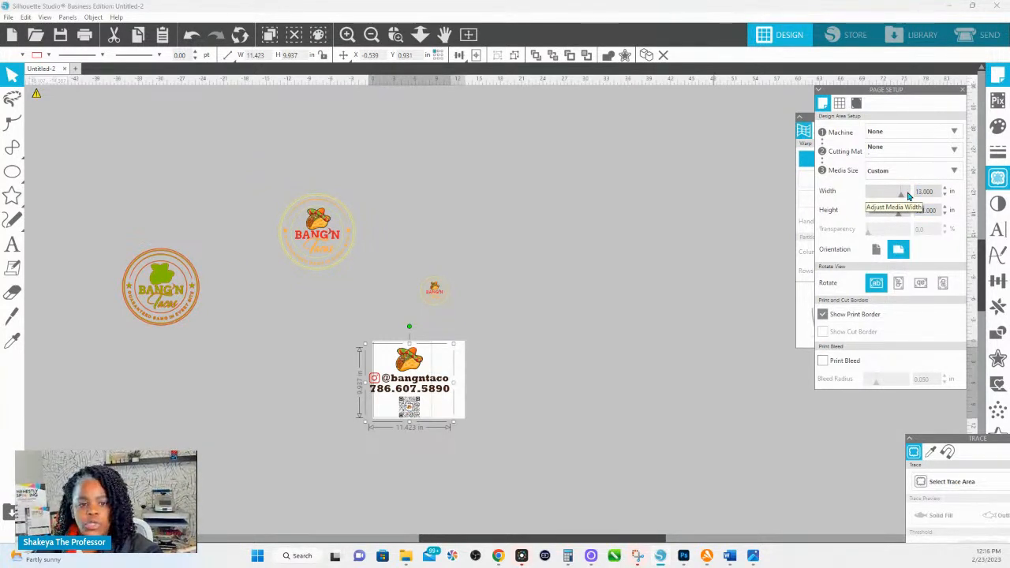
pyautogui.press('Return')
# Shift the contact artwork fully onto the upper part of the page, and place the small full-color logo below its QR code.
pyautogui.moveTo(416, 370); pyautogui.dragTo(436, 367)
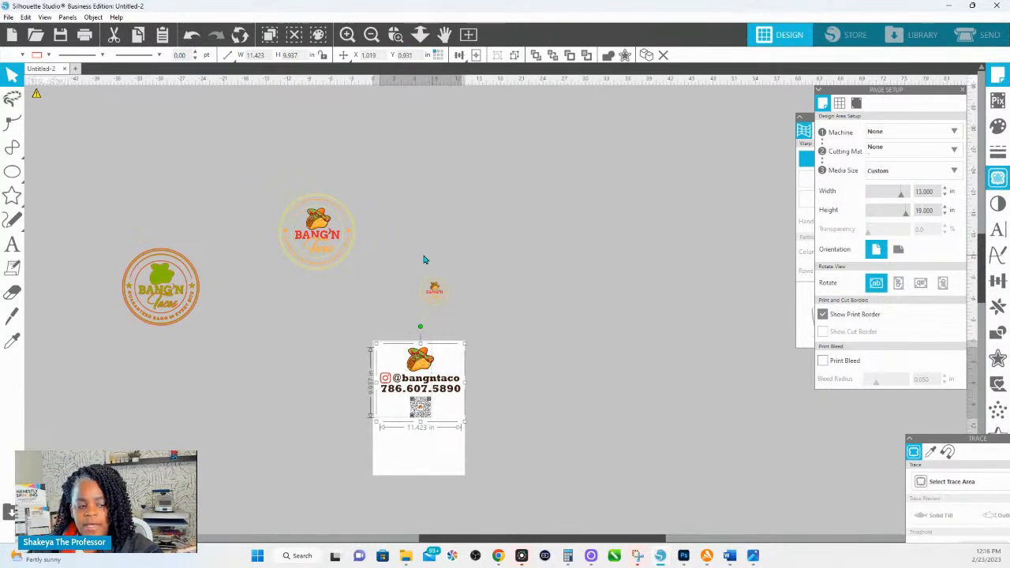
pyautogui.click(435, 291)
pyautogui.moveTo(435, 290); pyautogui.dragTo(426, 443)
pyautogui.click(396, 34)
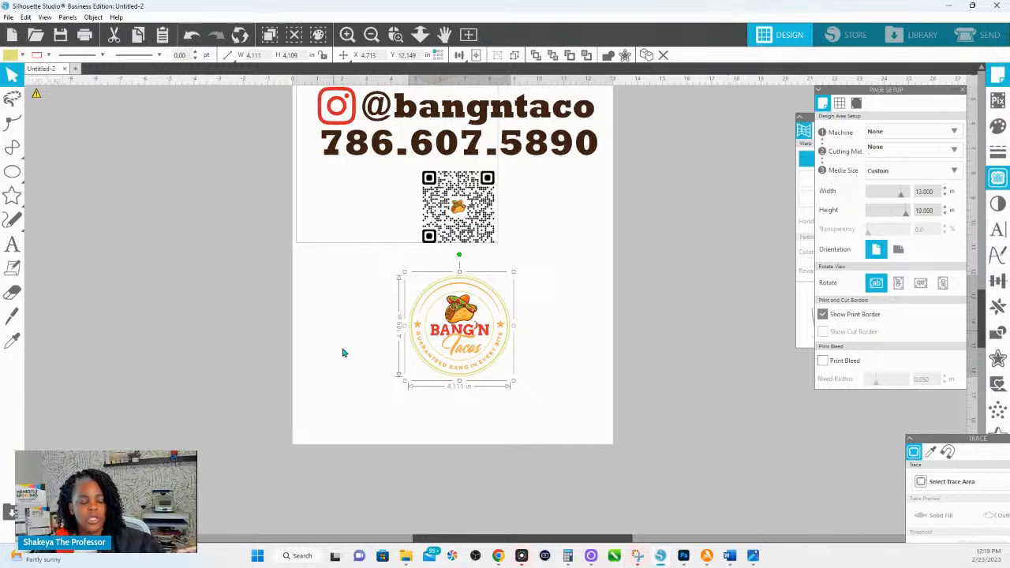
pyautogui.scroll(-3, 544, 392)
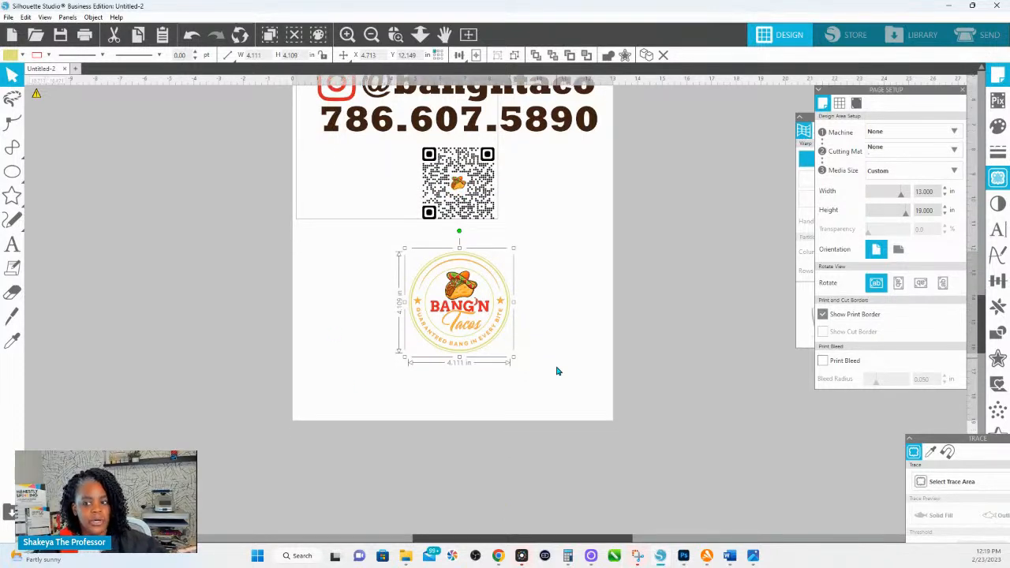
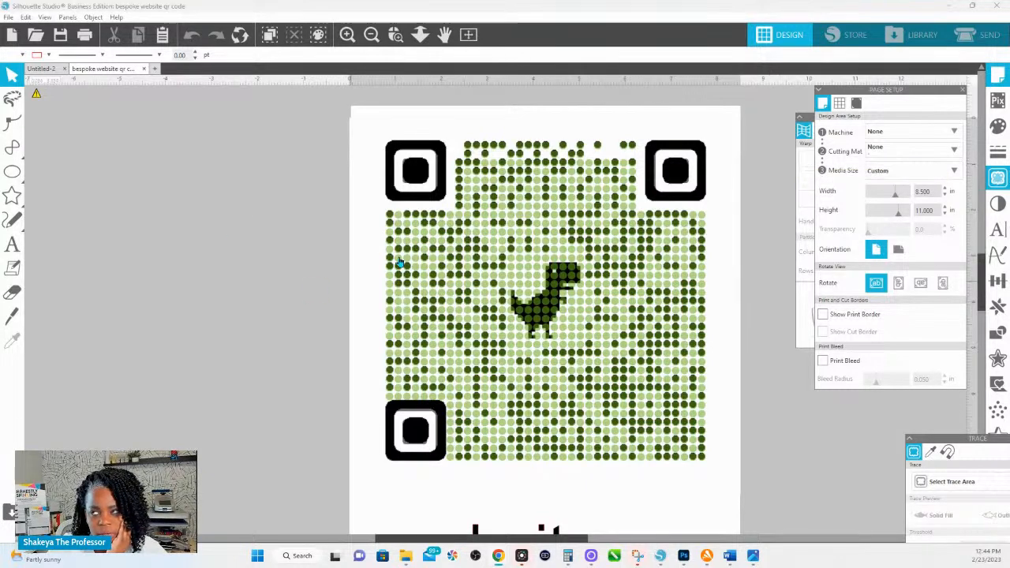
# In the Untitled-2 document, ungroup the contact artwork and copy only its QR code.
pyautogui.click(59, 71)
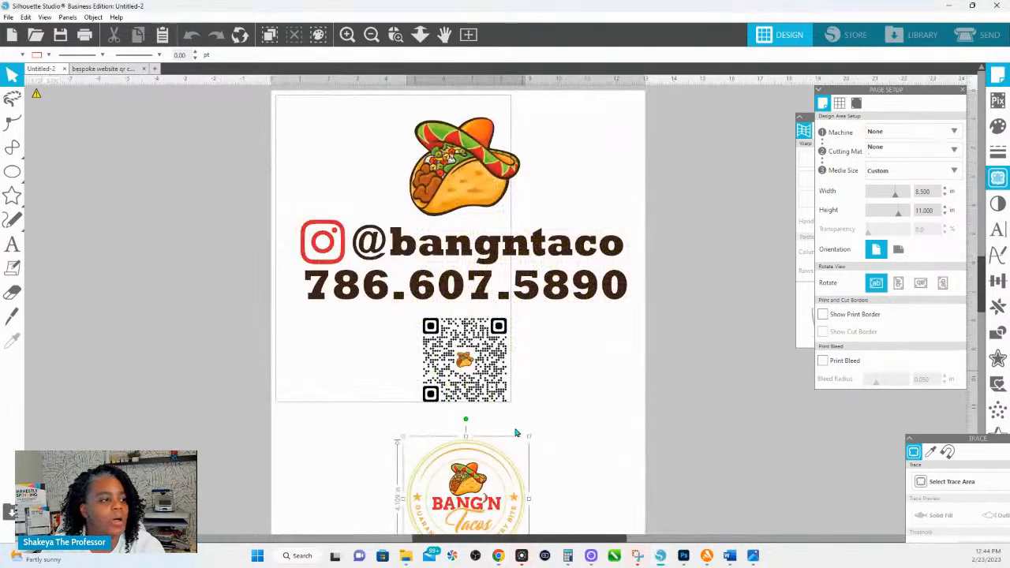
pyautogui.click(487, 363)
pyautogui.rightClick(488, 365)
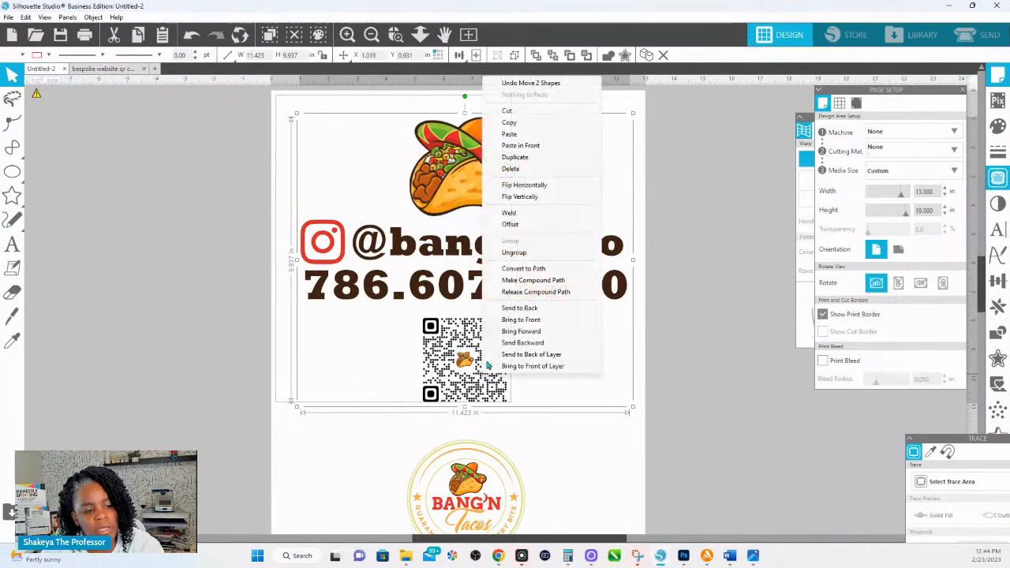
pyautogui.click(514, 253)
pyautogui.click(562, 400)
pyautogui.click(499, 331)
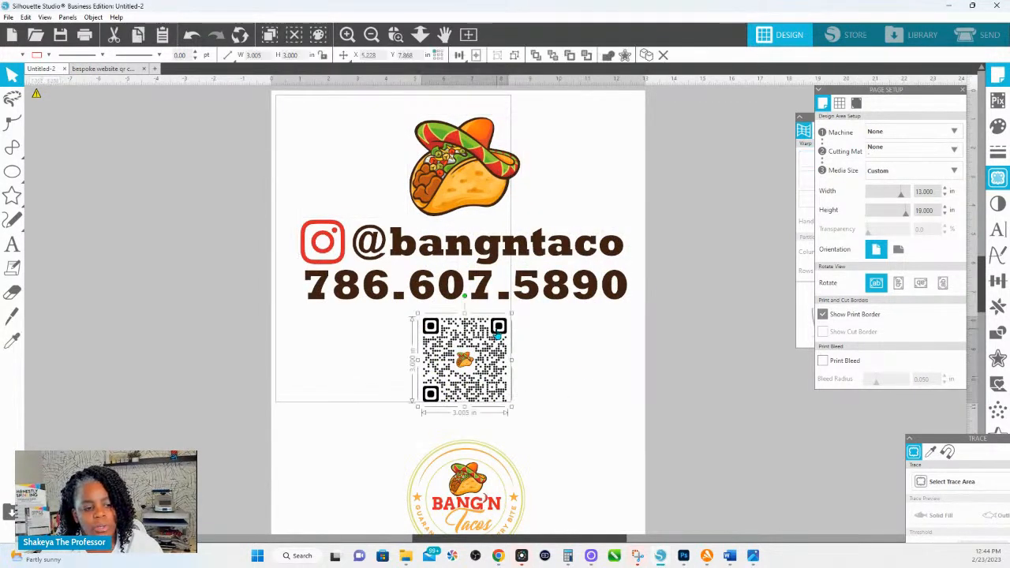
pyautogui.press('i')
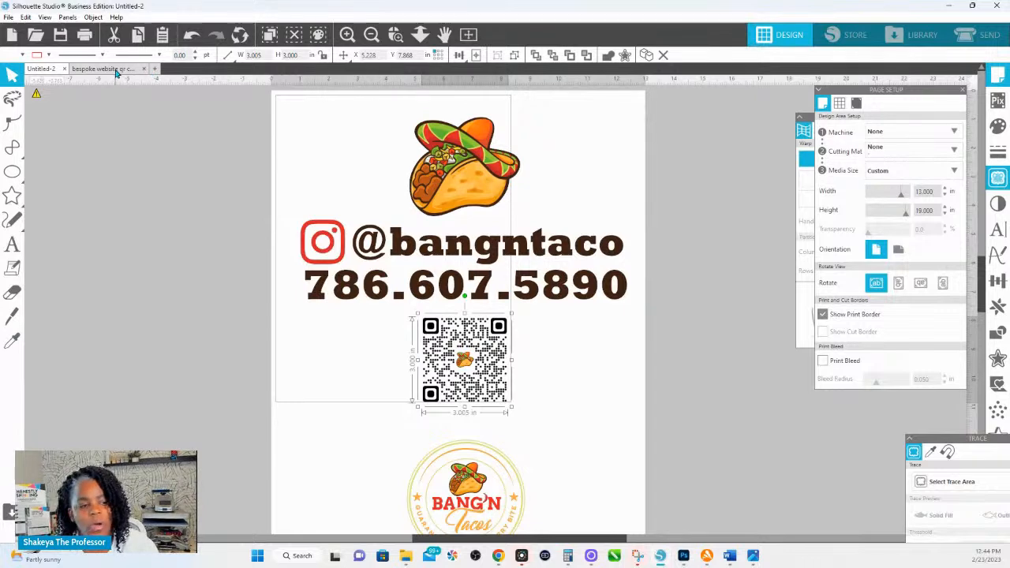
# Paste the taco QR code into the bespoke website qr code document, and move it beside the green QR code's upper-left corner.
pyautogui.click(118, 69)
pyautogui.hotkey('ctrl', 'v')
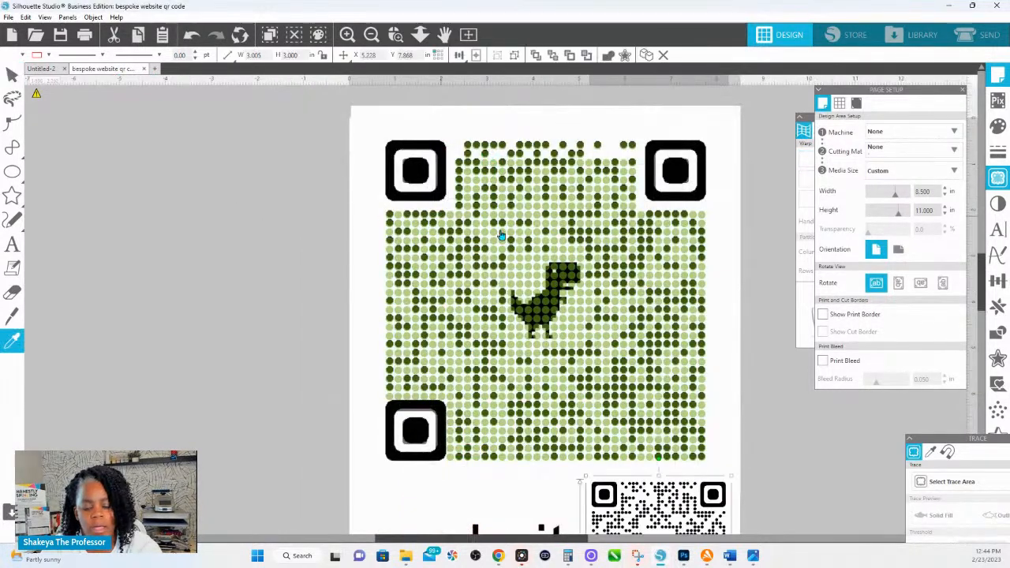
pyautogui.moveTo(665, 513); pyautogui.dragTo(340, 137)
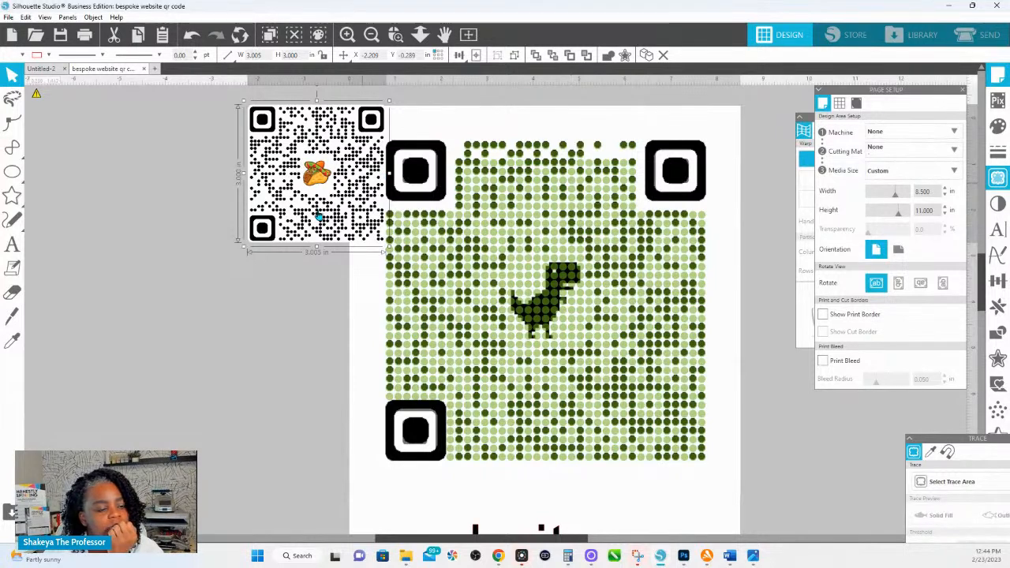
pyautogui.scroll(-1, 550, 234)
# Begin opening another file, browsing the sahsbusiness drive to its HS INK Digital folder.
pyautogui.click(9, 17)
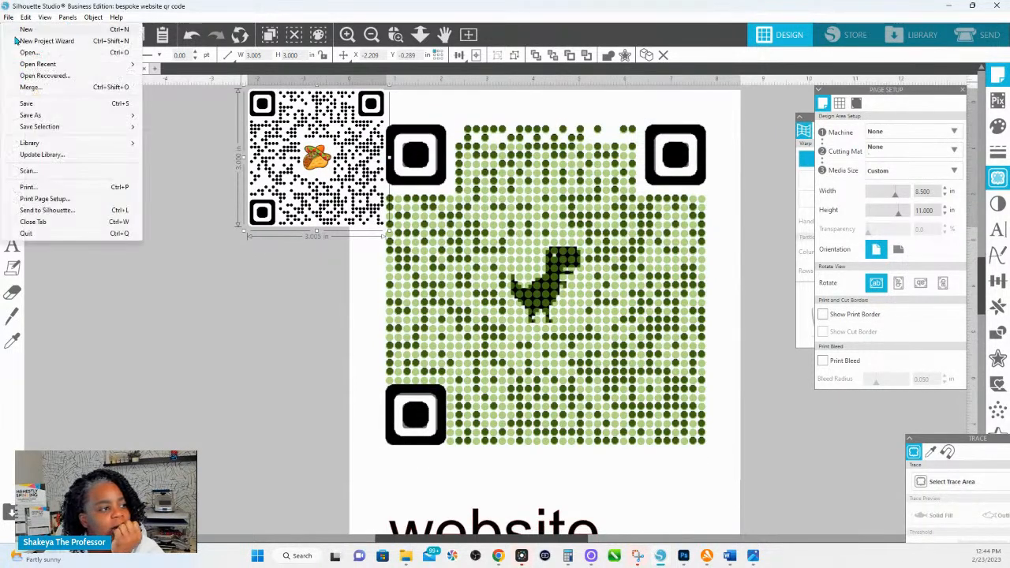
pyautogui.click(32, 53)
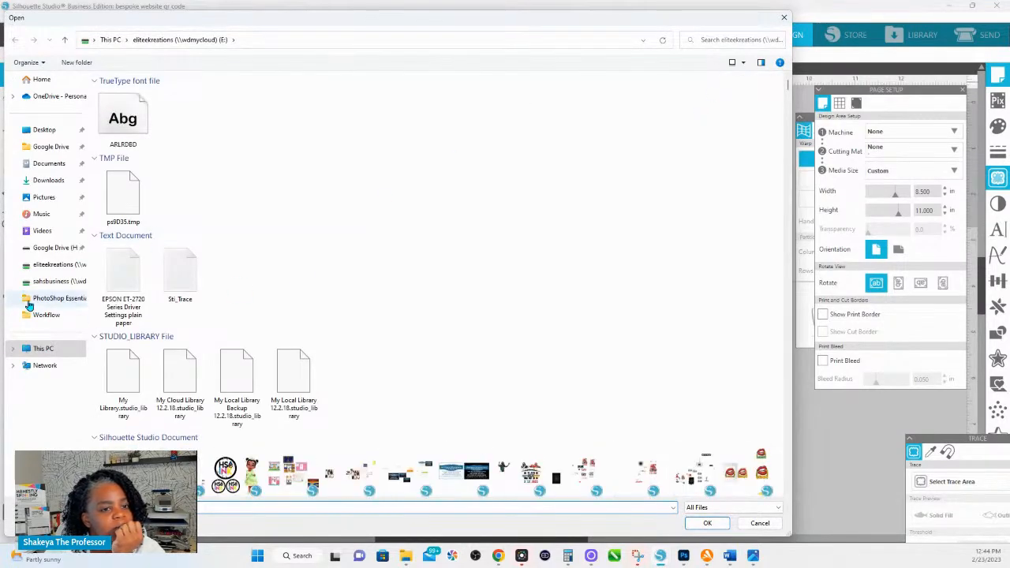
pyautogui.click(49, 282)
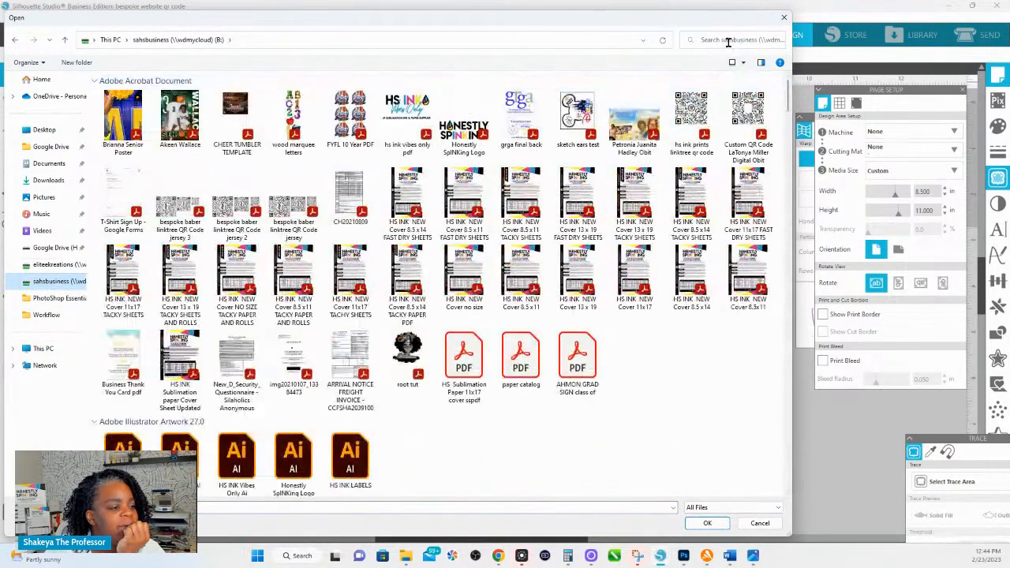
pyautogui.scroll(-15, 308, 242)
pyautogui.scroll(4, 309, 243)
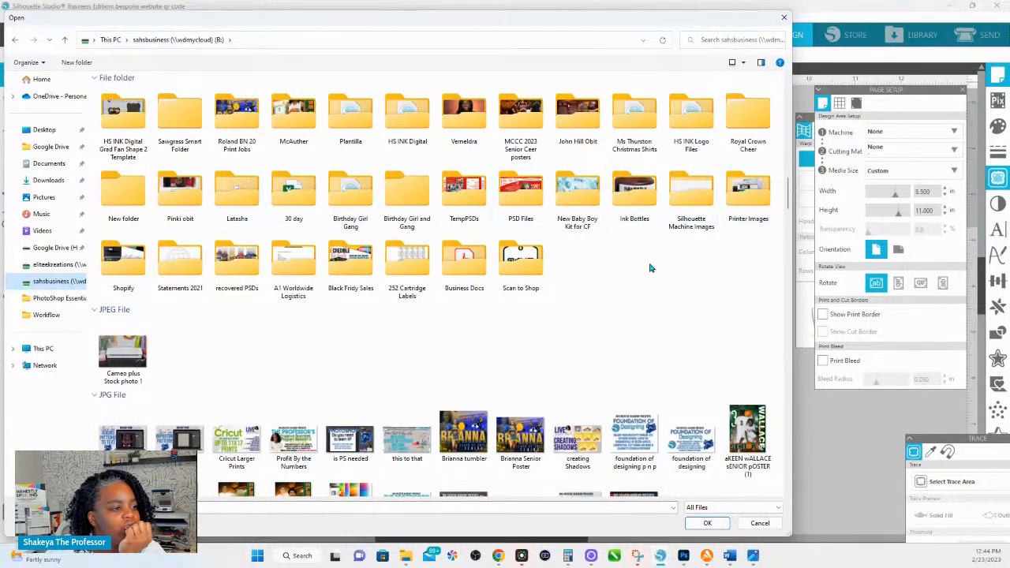
pyautogui.scroll(2, 270, 232)
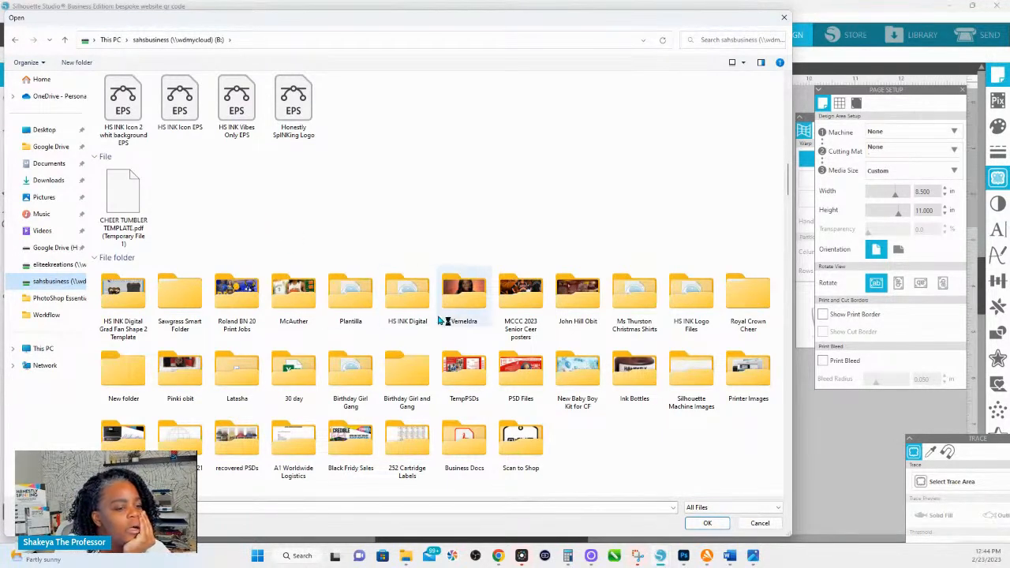
pyautogui.doubleClick(410, 298)
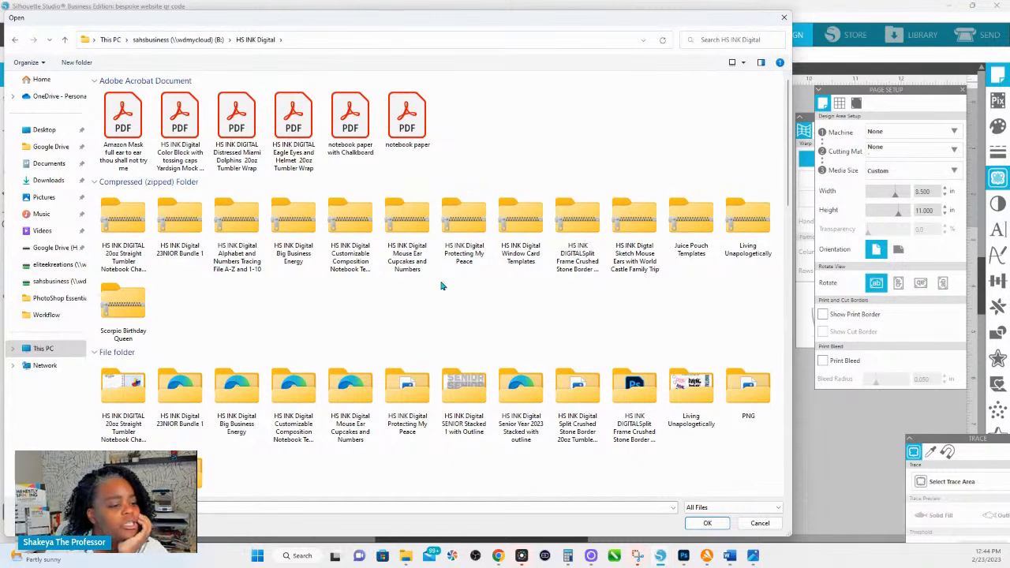
# Search the HS INK Digital folder for "qr".
pyautogui.click(707, 41)
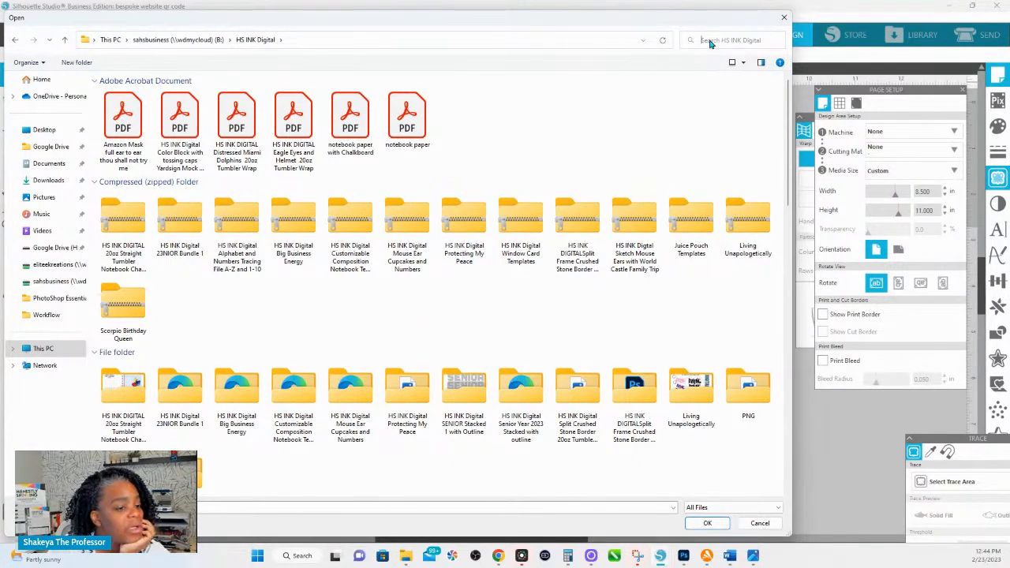
pyautogui.write('q')
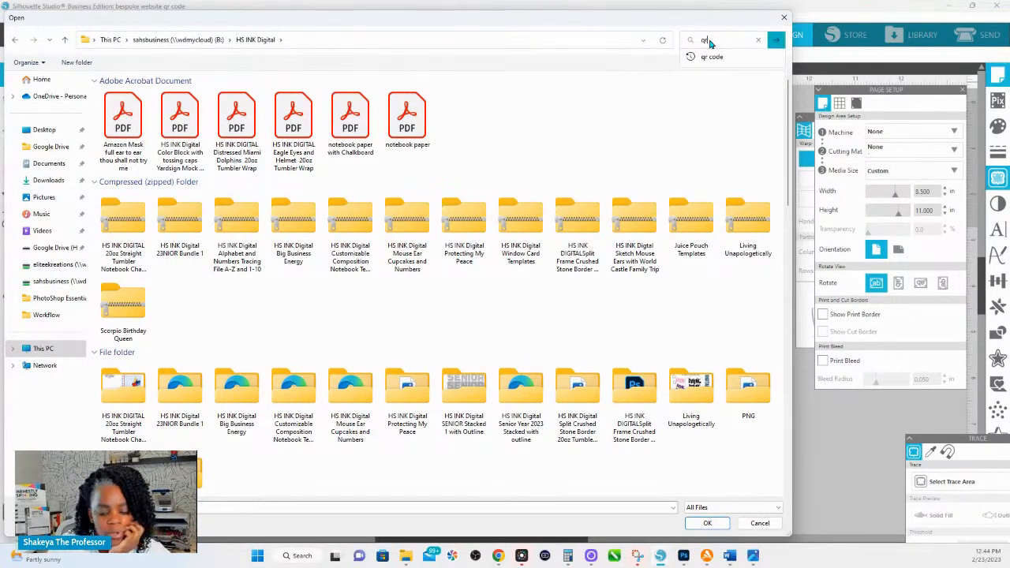
pyautogui.write('r')
pyautogui.press('Return')
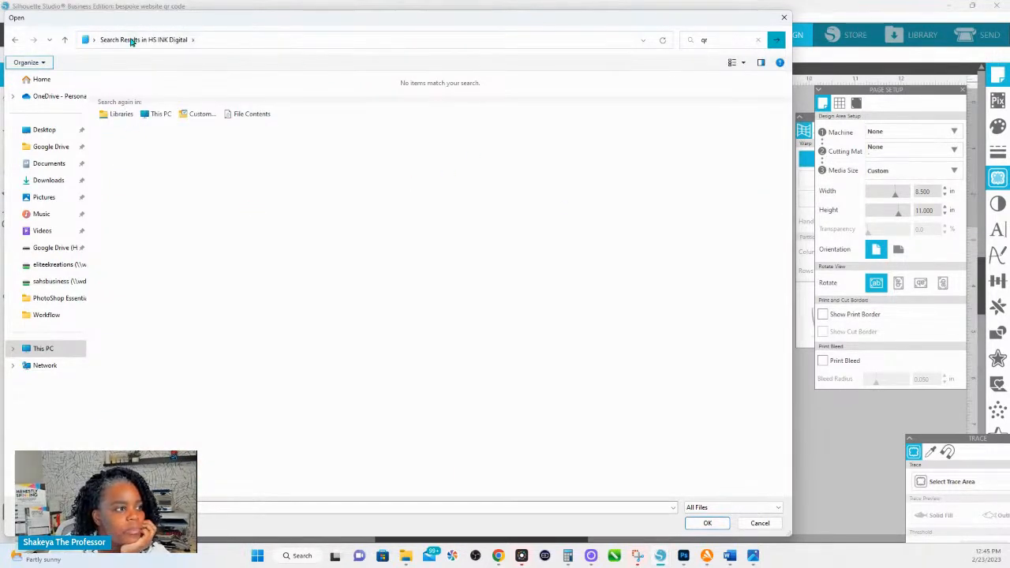
# Repeat the "qr" search in the HS INK Digital folder, and search the eliteekreations drive for "qr".
pyautogui.click(65, 40)
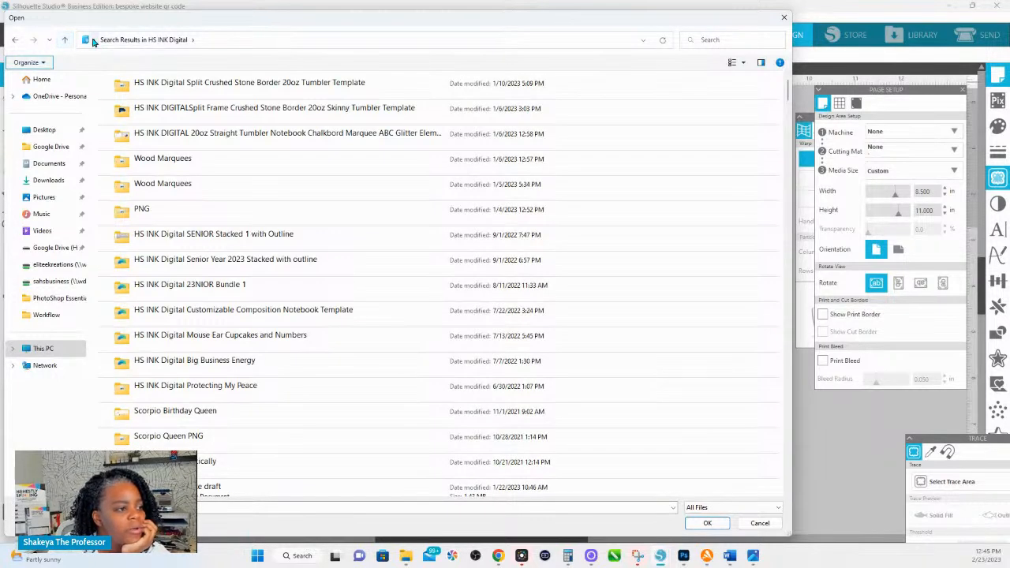
pyautogui.click(726, 40)
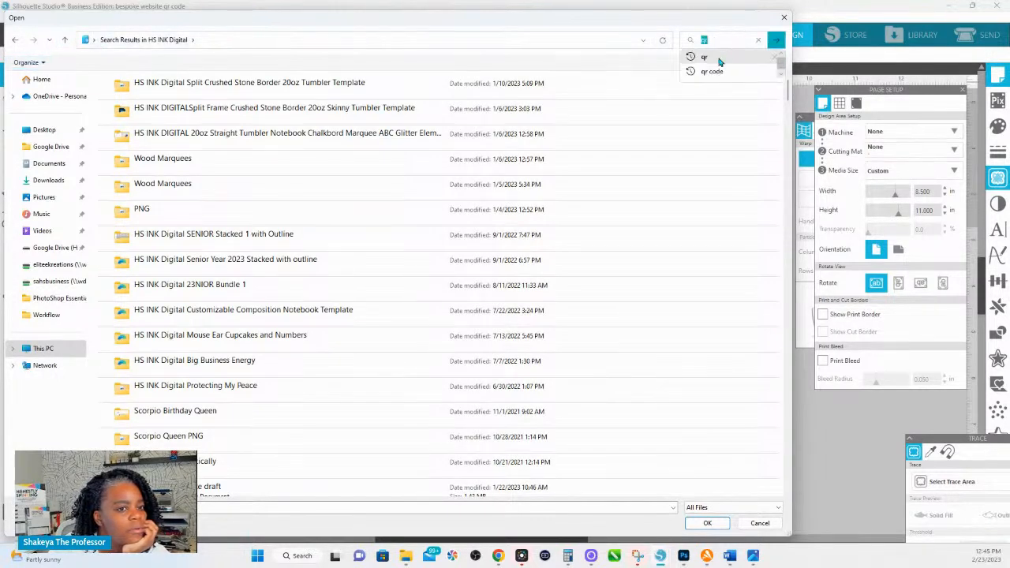
pyautogui.click(720, 60)
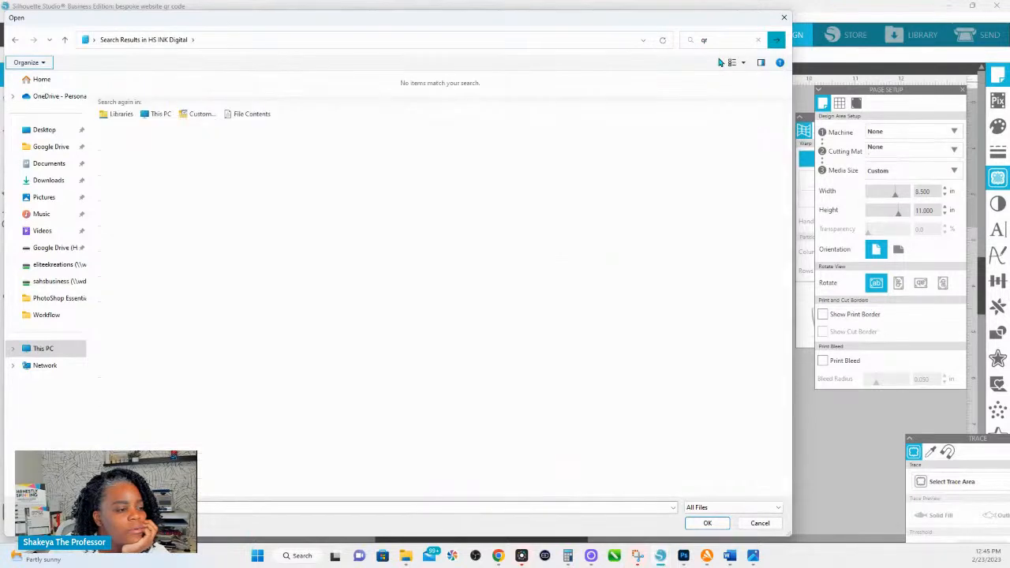
pyautogui.click(48, 266)
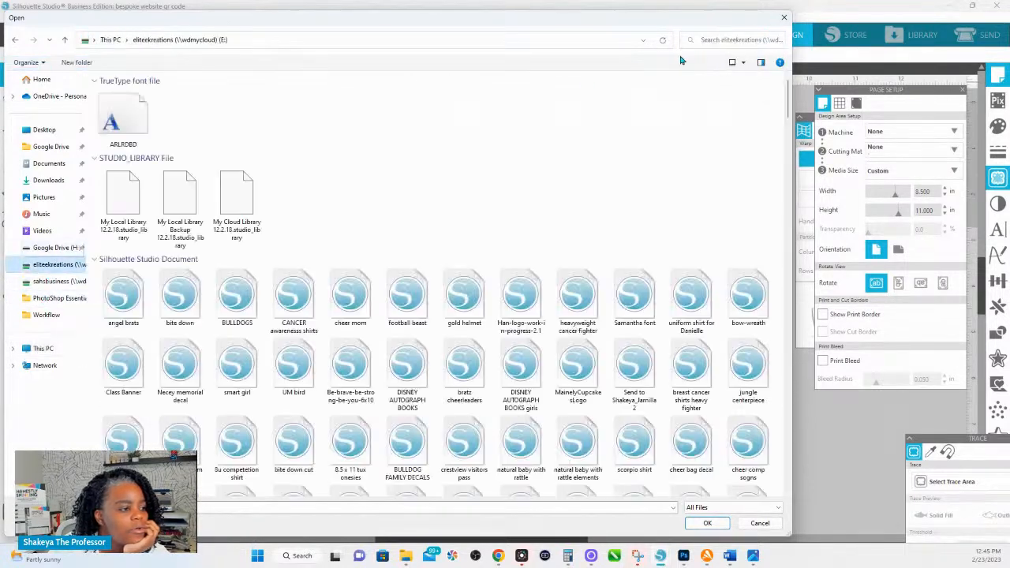
pyautogui.click(726, 39)
pyautogui.click(707, 63)
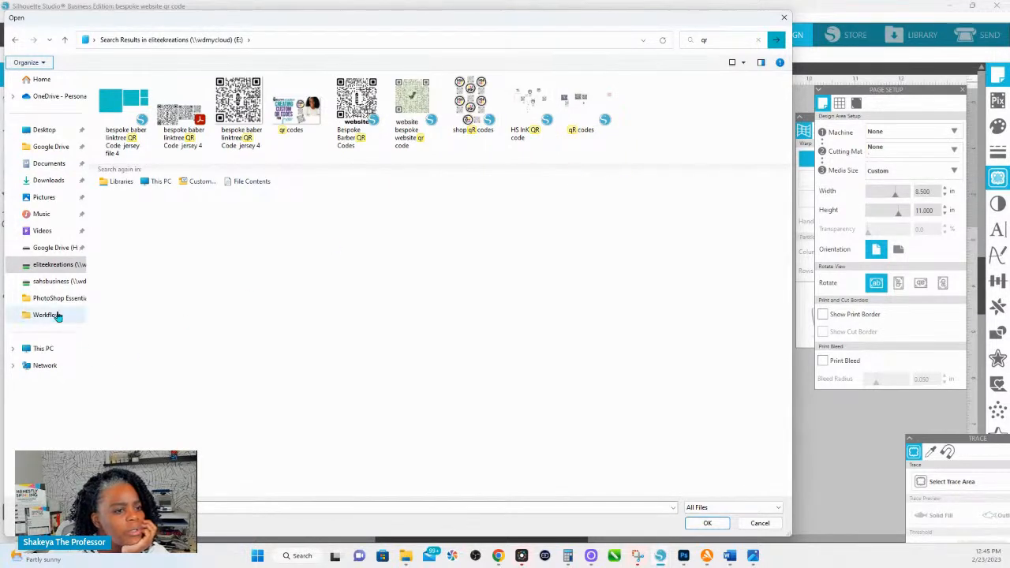
# Search the sahsbusiness drive for "qr".
pyautogui.click(69, 285)
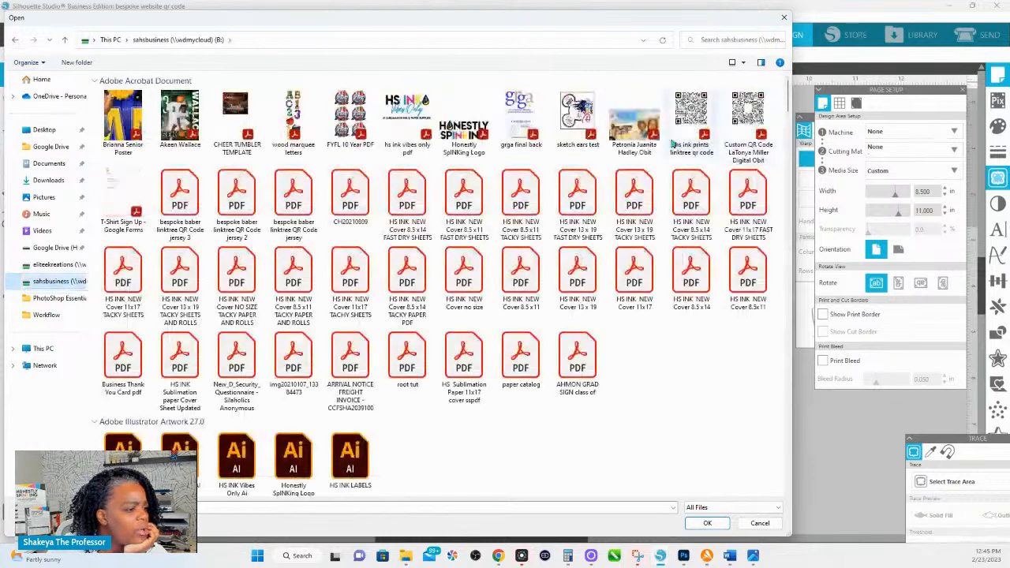
pyautogui.click(685, 40)
pyautogui.write('qr')
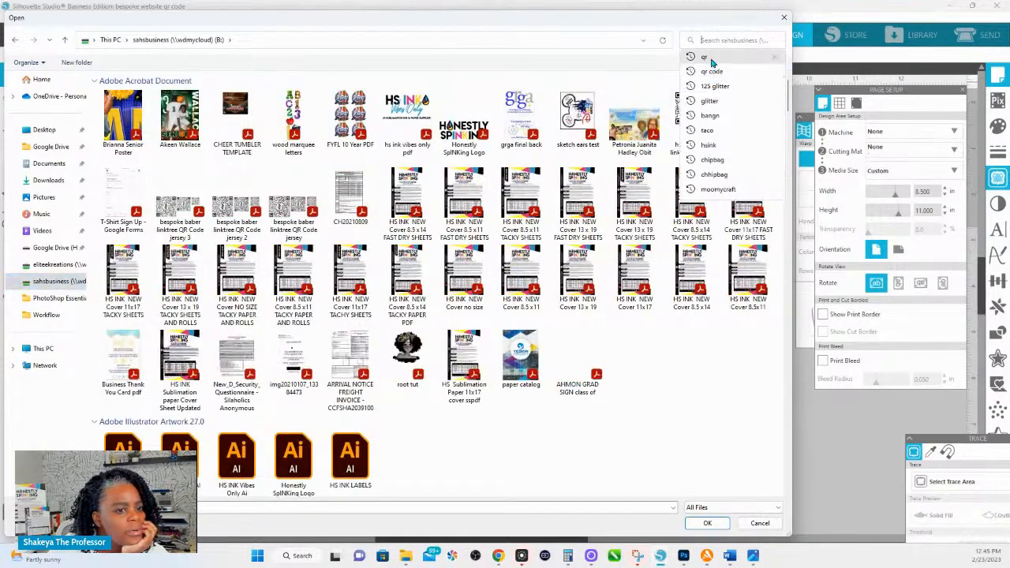
pyautogui.press('Return')
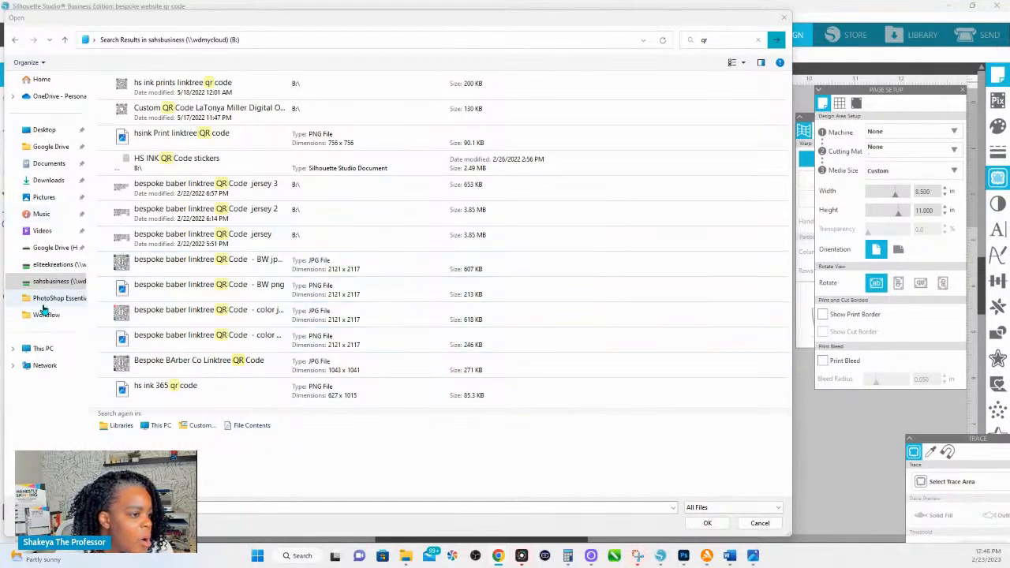
# Search the silaholicsanonym drive for "qr" and open the Custom QR Code Template Silhouette Studio document.
pyautogui.click(51, 267)
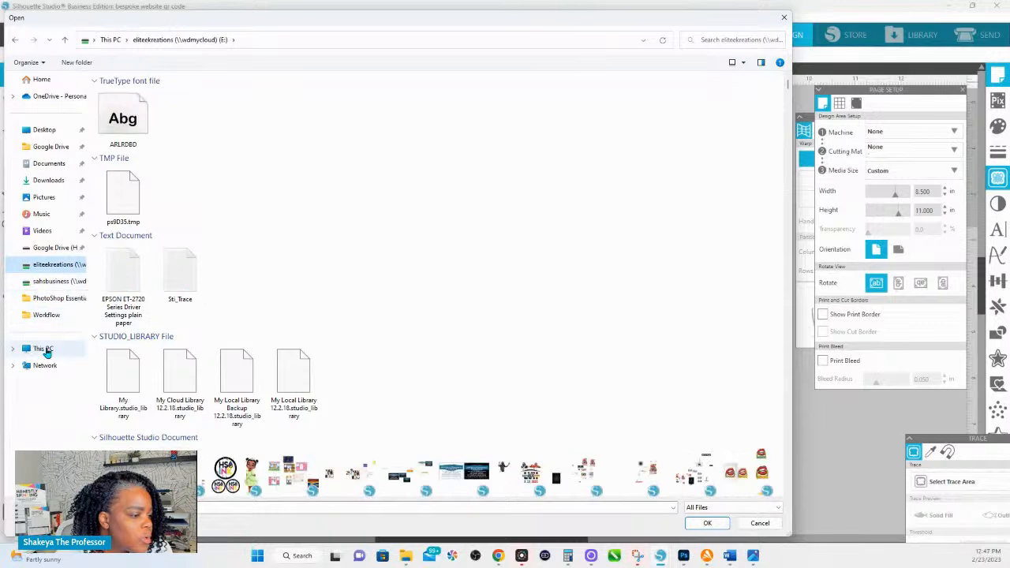
pyautogui.click(44, 348)
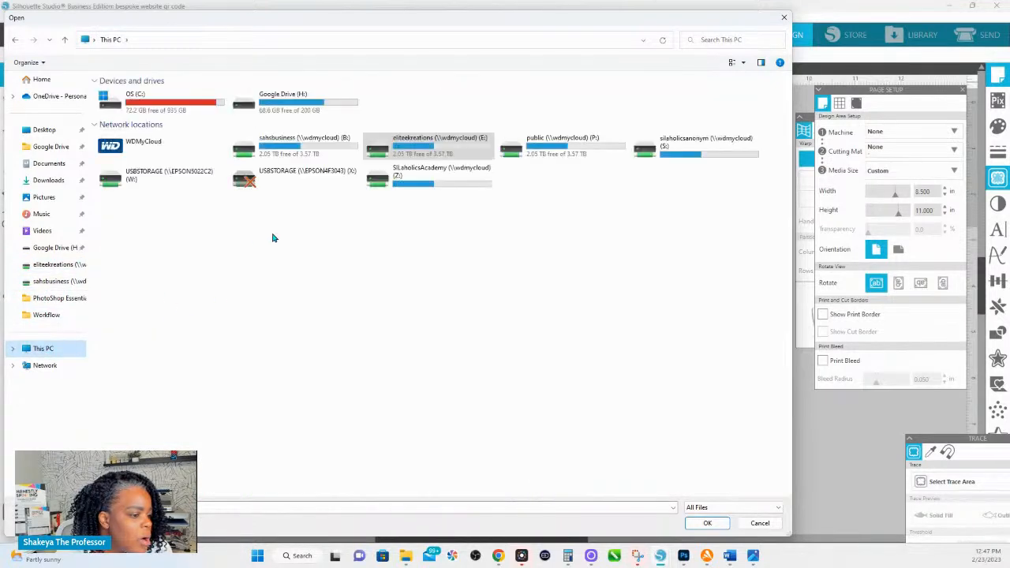
pyautogui.click(685, 158)
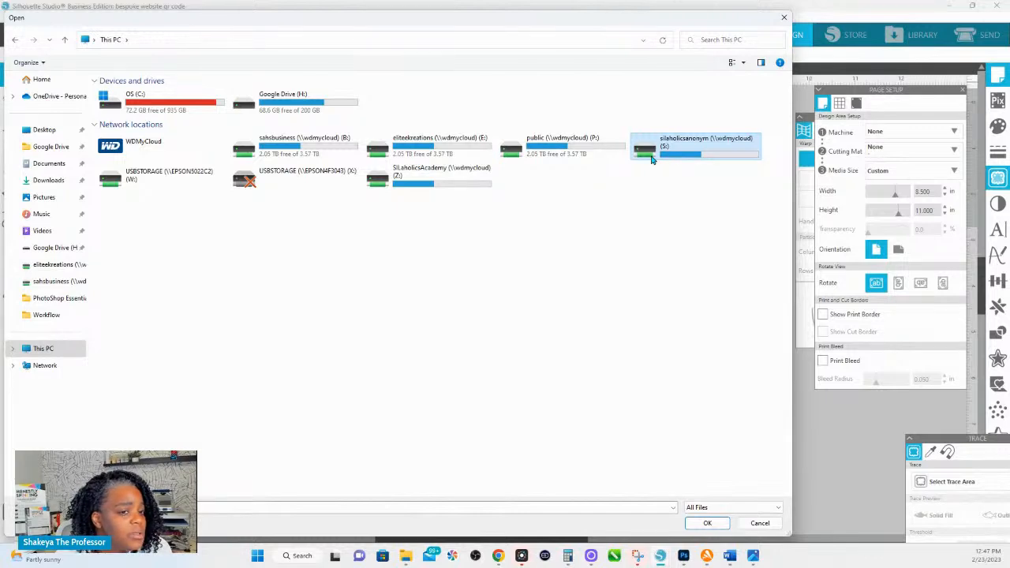
pyautogui.doubleClick(651, 158)
pyautogui.click(711, 39)
pyautogui.write('qr')
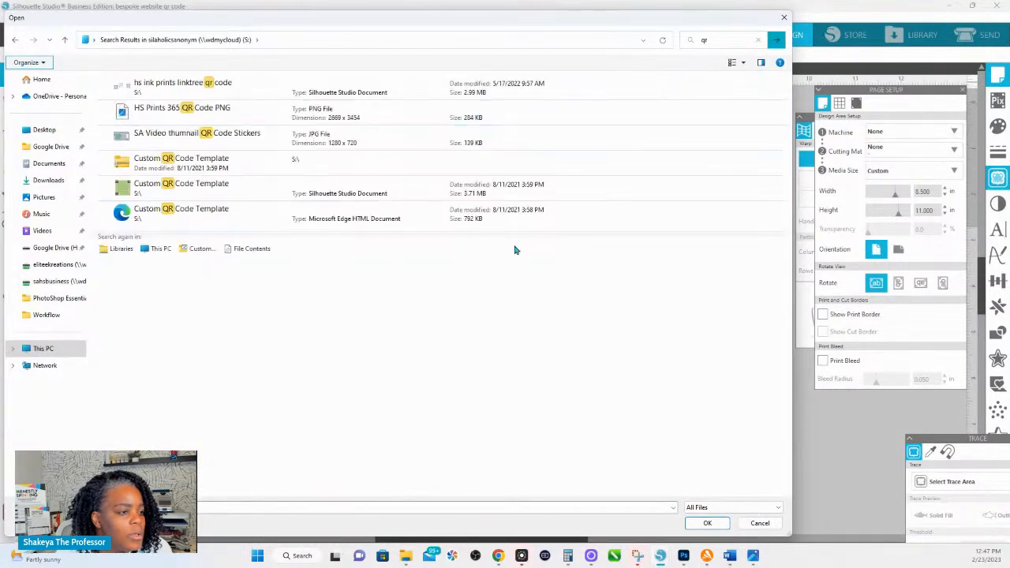
pyautogui.doubleClick(201, 193)
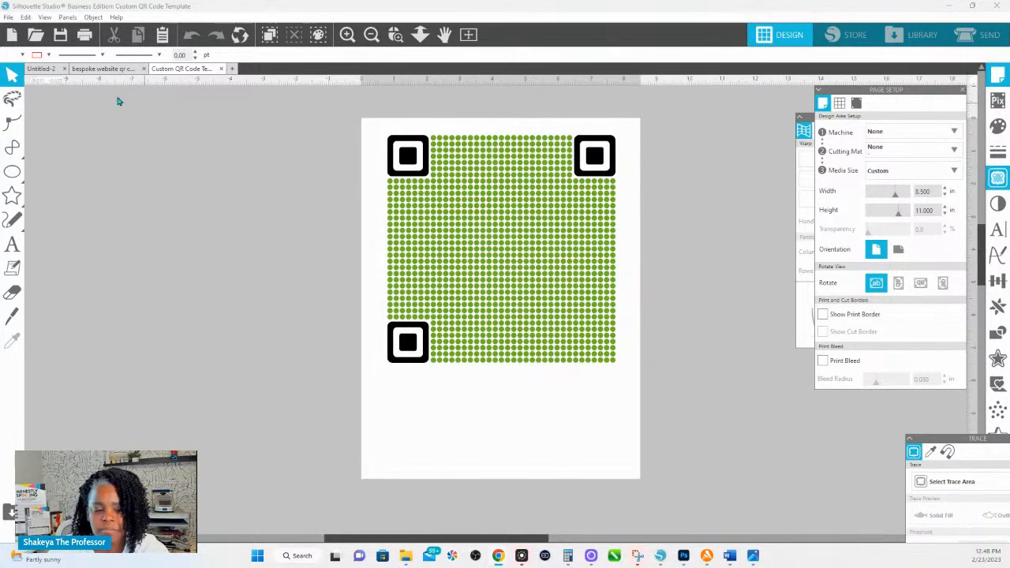
# Cut the taco QR code from the bespoke website qr code document into the Custom QR Code Template, and close the bespoke document.
pyautogui.click(108, 69)
pyautogui.click(279, 138)
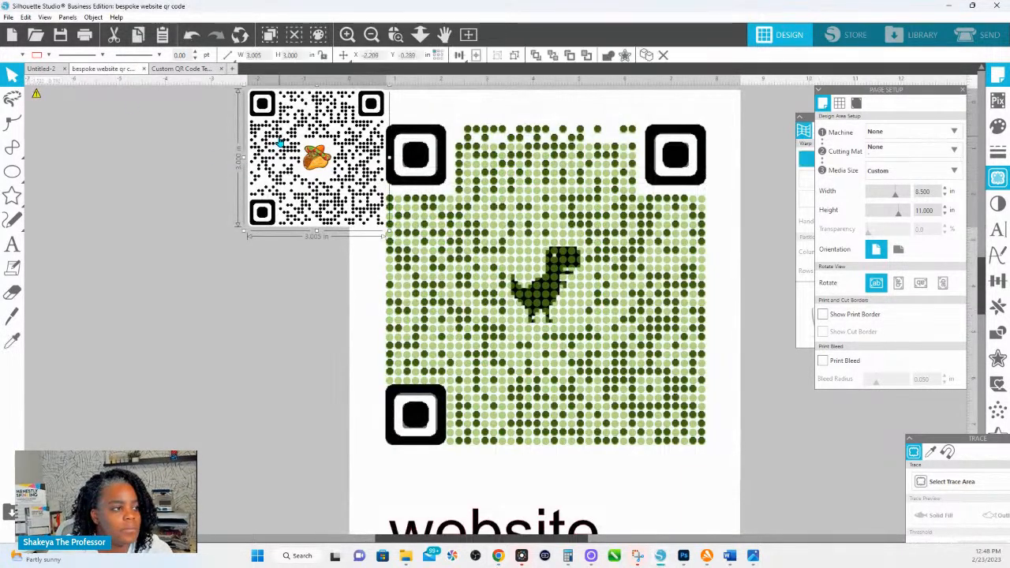
pyautogui.rightClick(279, 137)
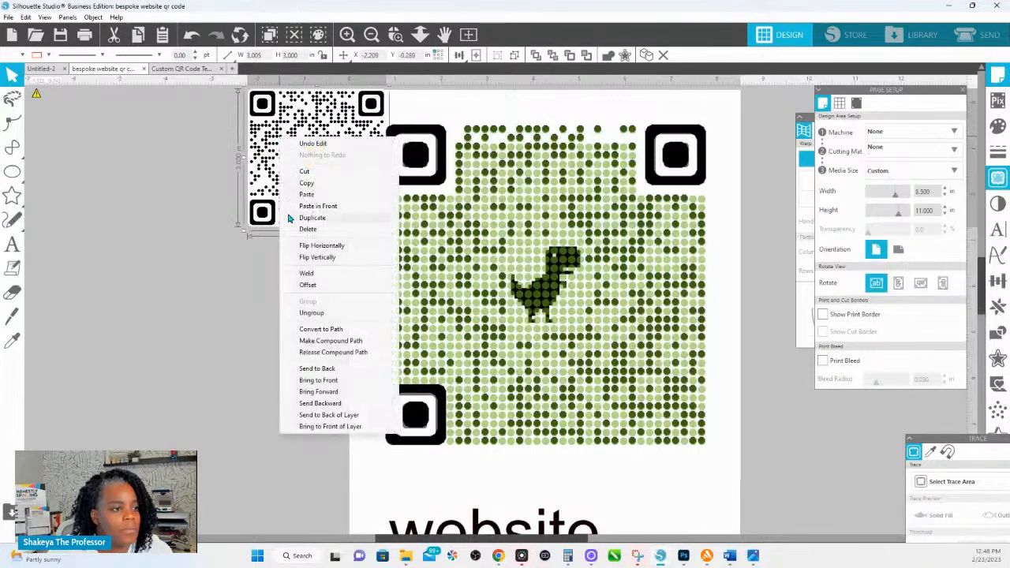
pyautogui.click(304, 172)
pyautogui.click(159, 69)
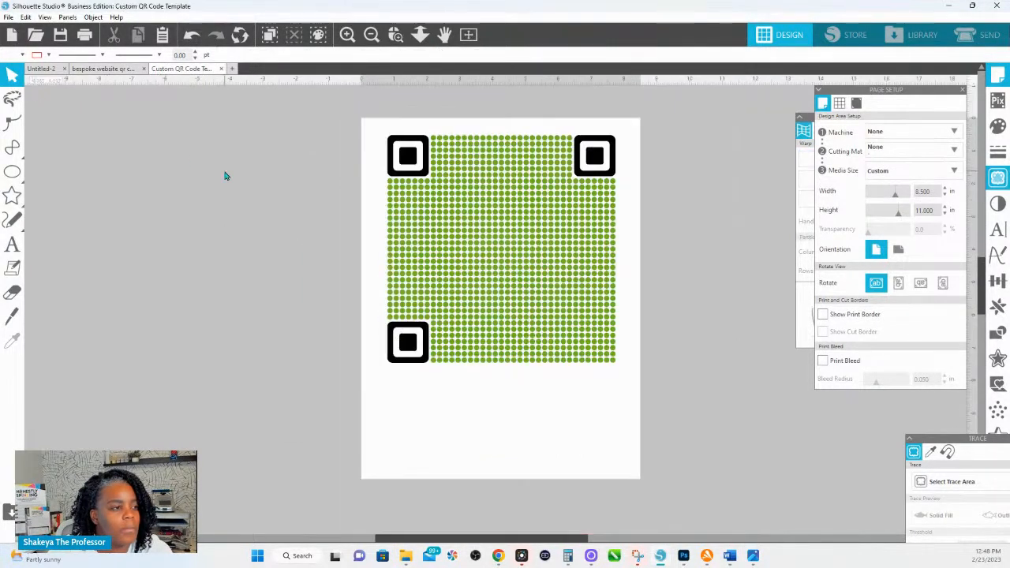
pyautogui.rightClick(225, 172)
pyautogui.click(253, 224)
pyautogui.click(110, 69)
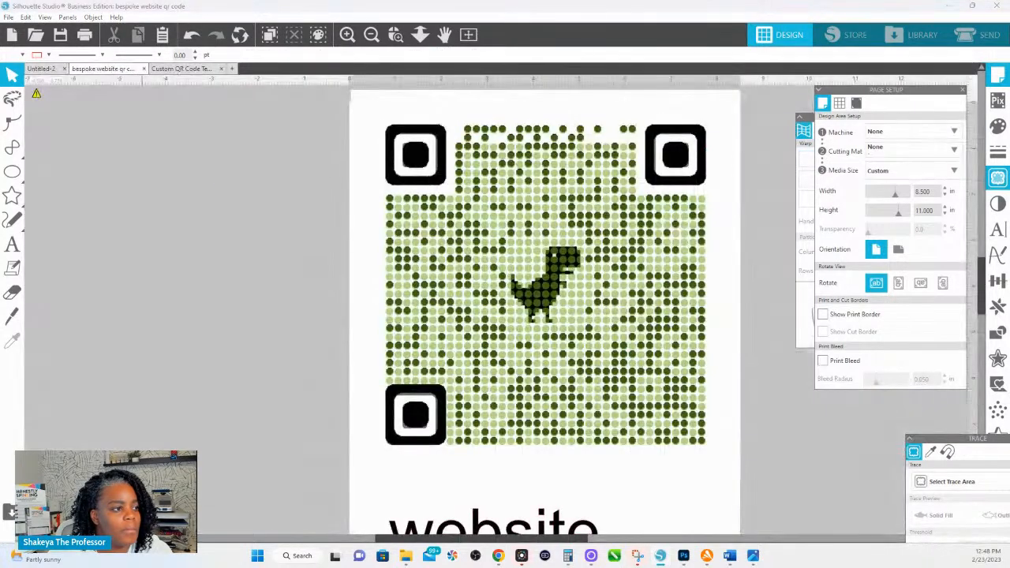
pyautogui.click(182, 69)
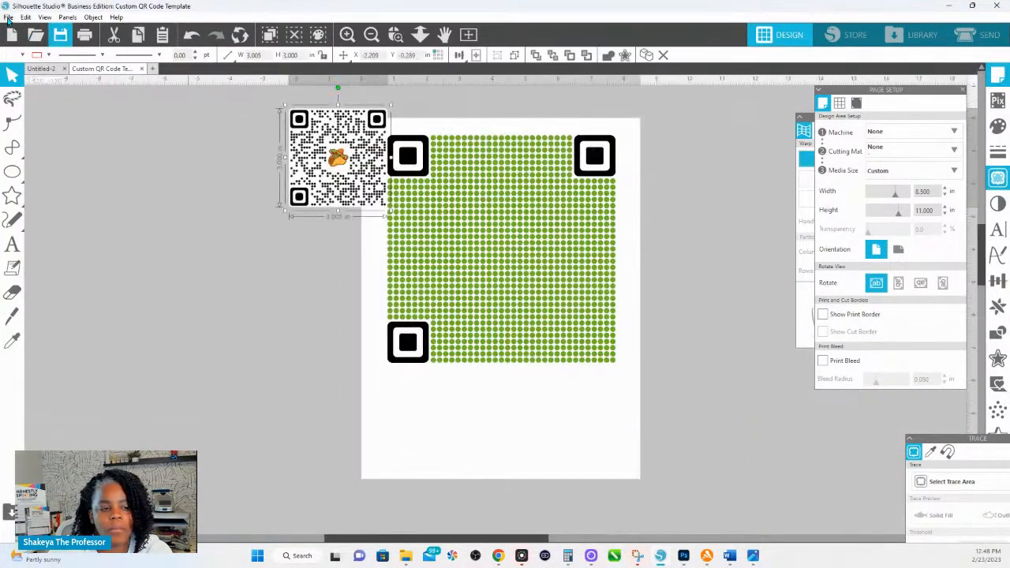
# Save the template document to the silaholicsanonym drive under the new name Custom QR Code BANGn Tacos.
pyautogui.click(8, 16)
pyautogui.moveTo(31, 118)
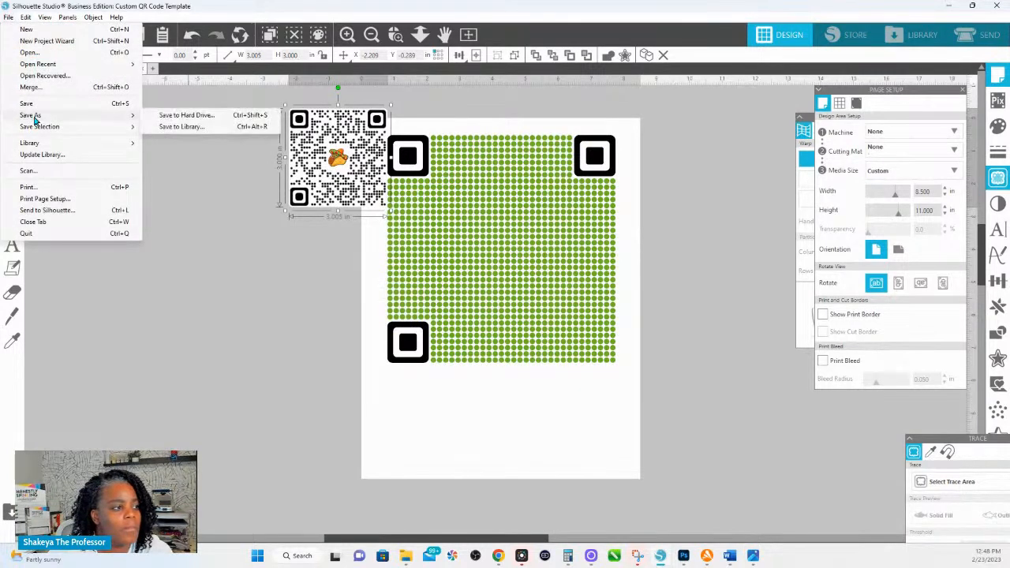
pyautogui.click(186, 116)
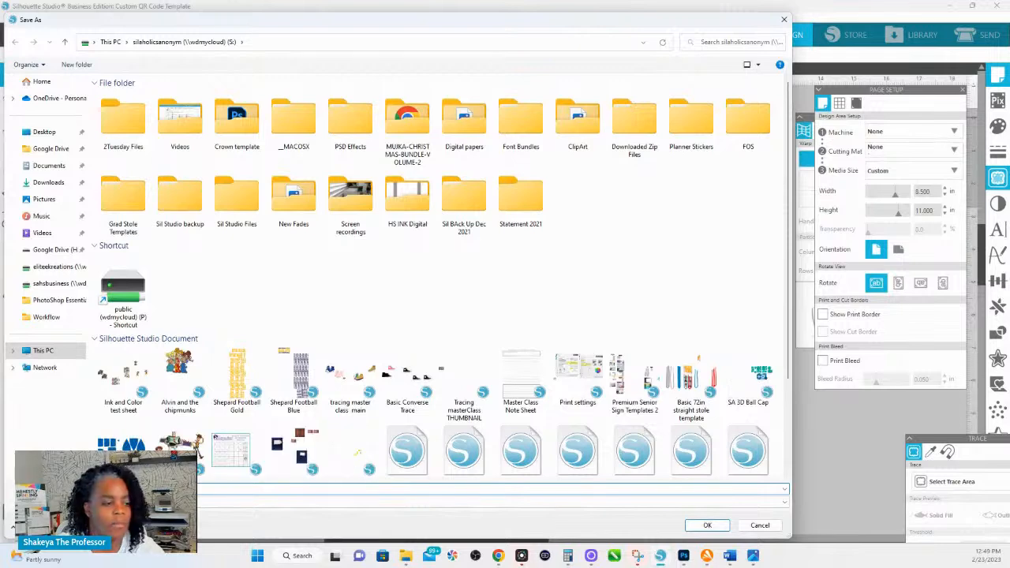
pyautogui.press('Return')
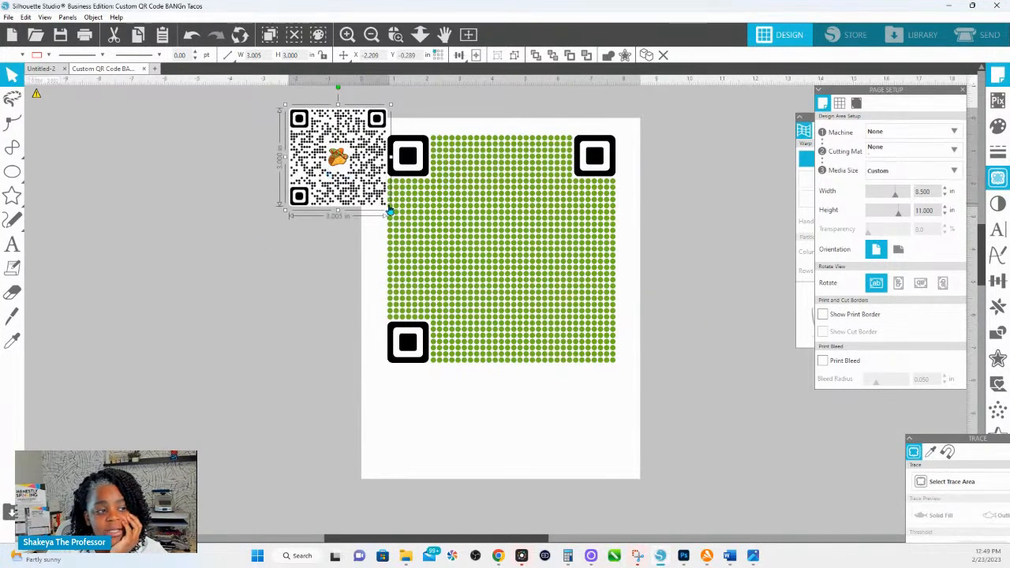
# Enlarge the taco QR code to about 7.1 in wide over the green dot grid, and send it to the back.
pyautogui.moveTo(390, 212); pyautogui.dragTo(544, 329)
pyautogui.moveTo(494, 141); pyautogui.dragTo(587, 166)
pyautogui.rightClick(601, 163)
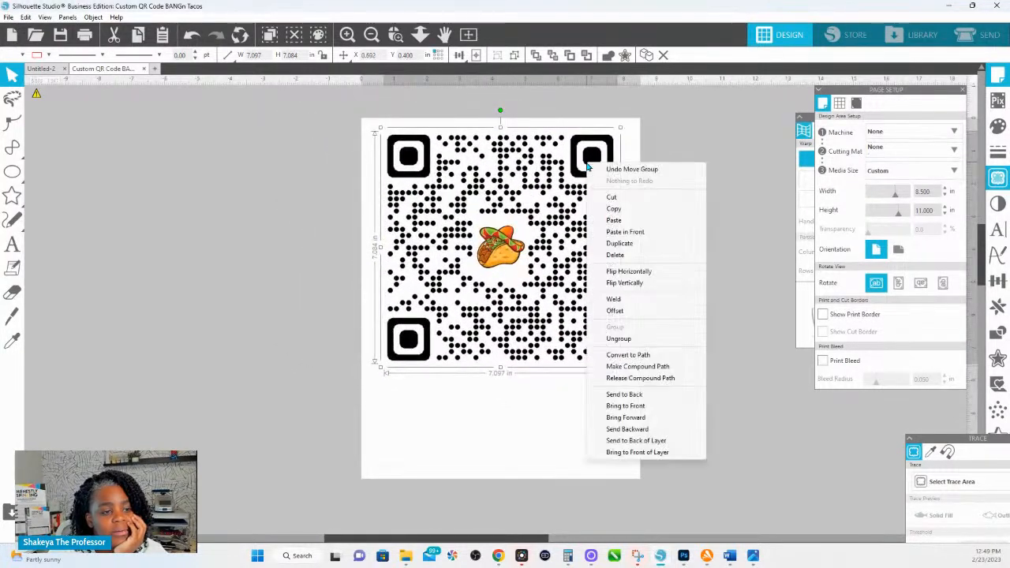
pyautogui.click(625, 395)
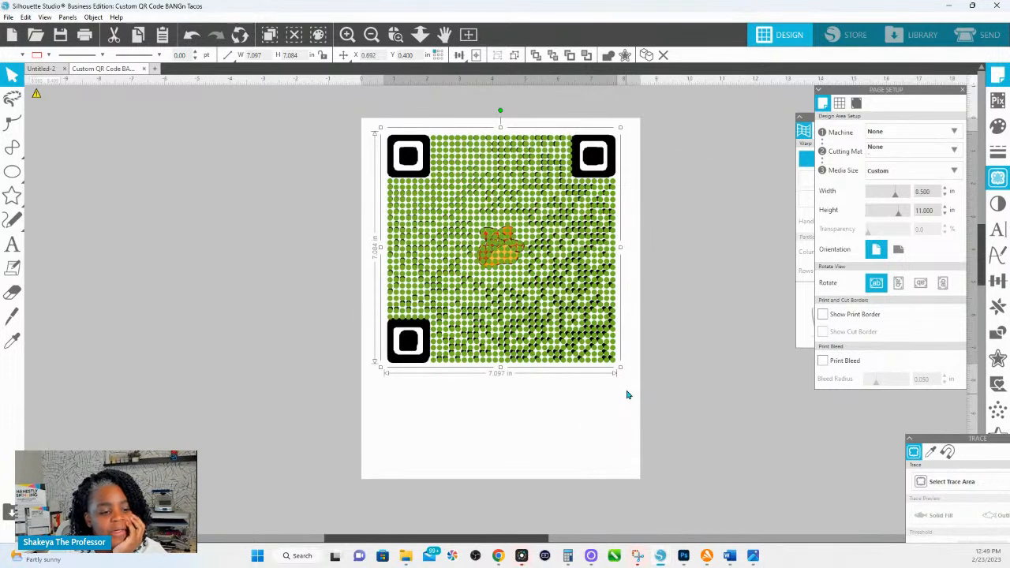
# Fine-tune the taco QR code to about 7.18 in wide against the green dots, and move it off the page beside the template.
pyautogui.moveTo(620, 368); pyautogui.dragTo(621, 369)
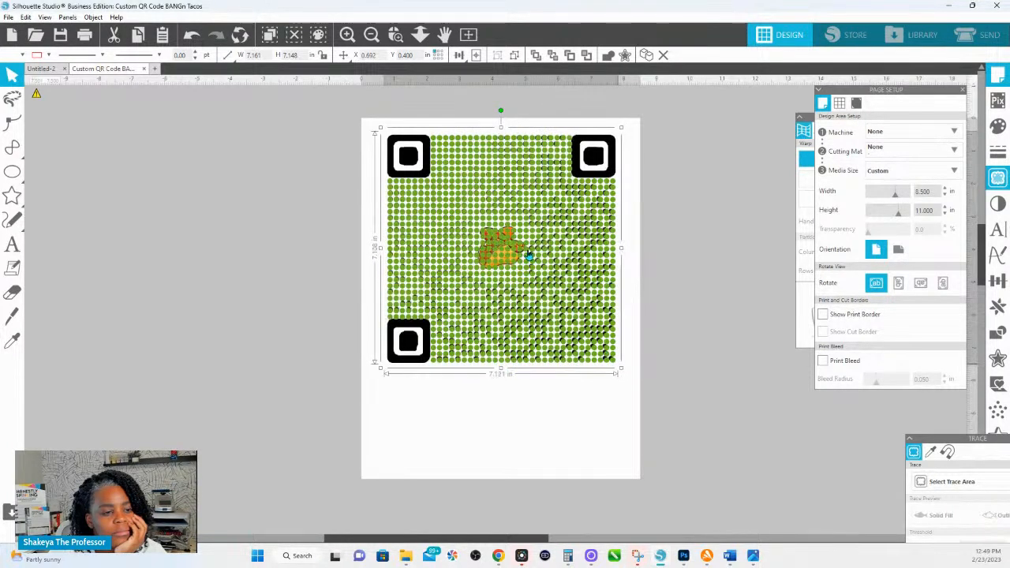
pyautogui.click(395, 34)
pyautogui.moveTo(351, 124); pyautogui.dragTo(670, 410)
pyautogui.moveTo(693, 481); pyautogui.dragTo(702, 481)
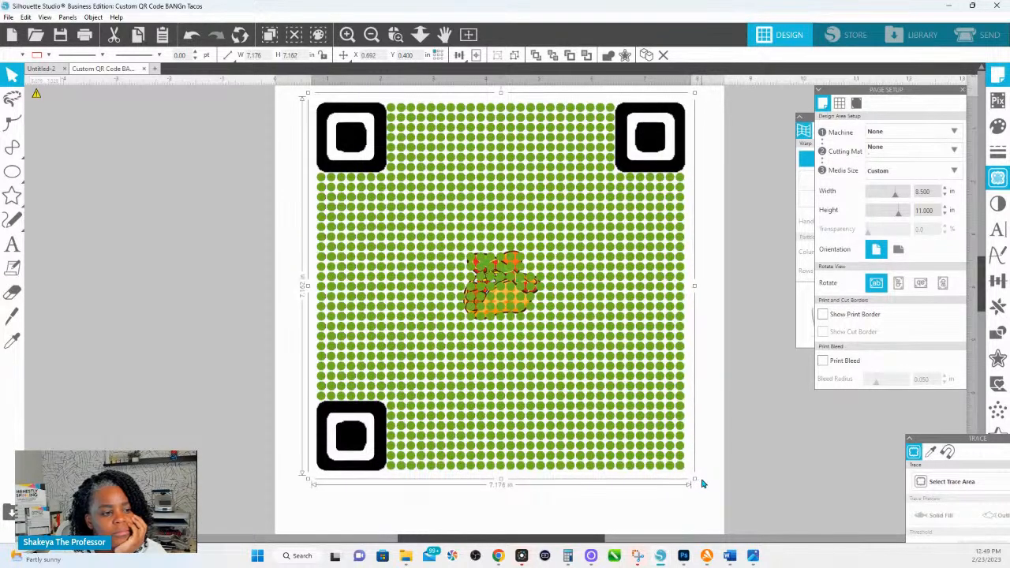
pyautogui.moveTo(620, 99); pyautogui.dragTo(84, 126)
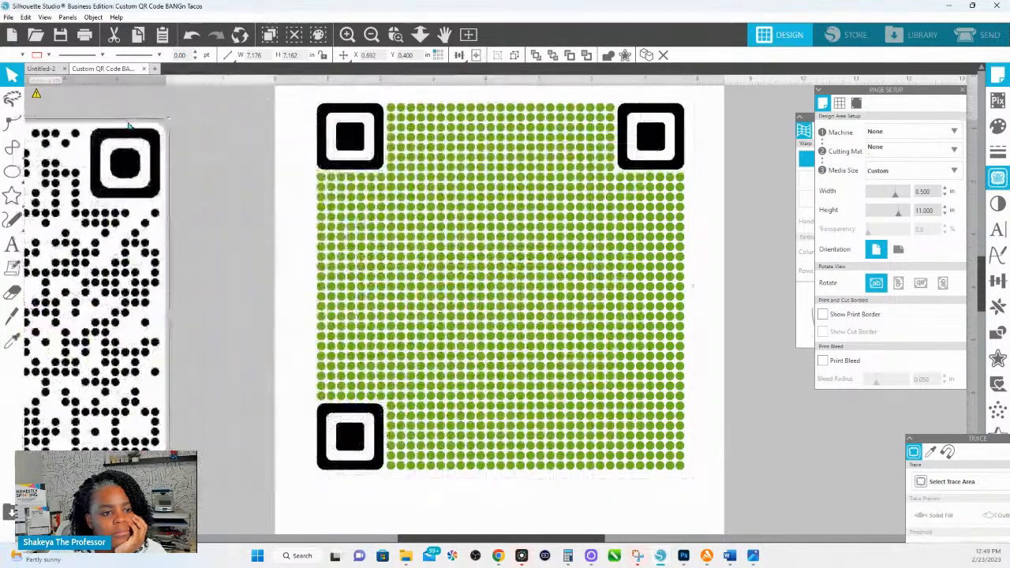
pyautogui.moveTo(392, 211); pyautogui.dragTo(387, 124)
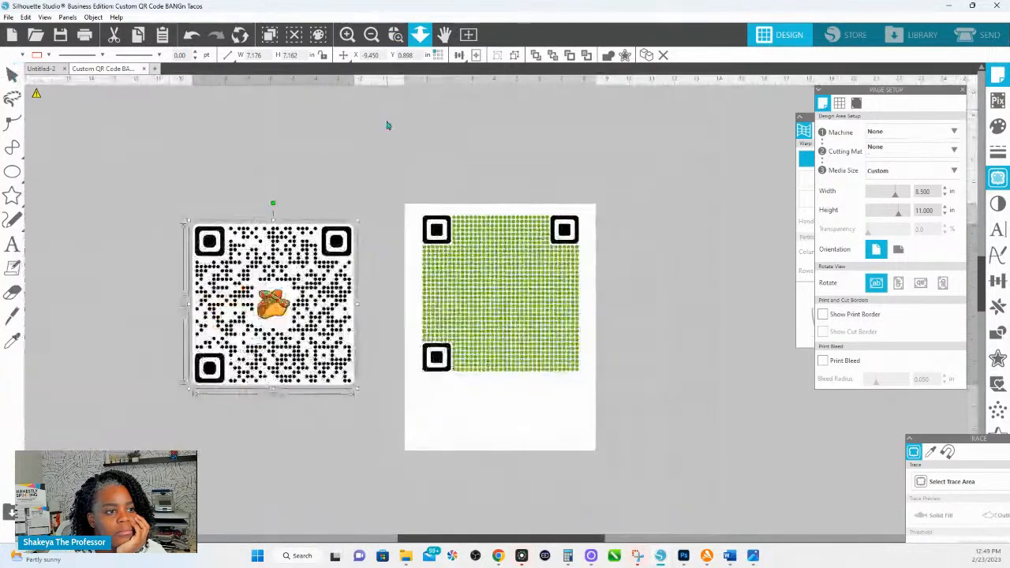
# Ungroup the taco QR code and move the taco picture out of its center to above the code.
pyautogui.rightClick(263, 300)
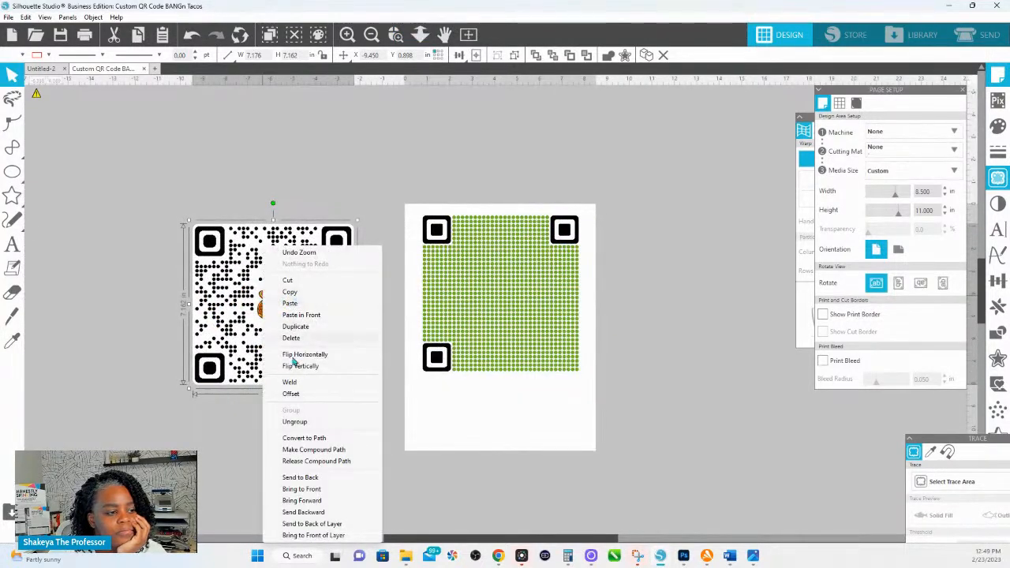
pyautogui.click(295, 421)
pyautogui.click(284, 173)
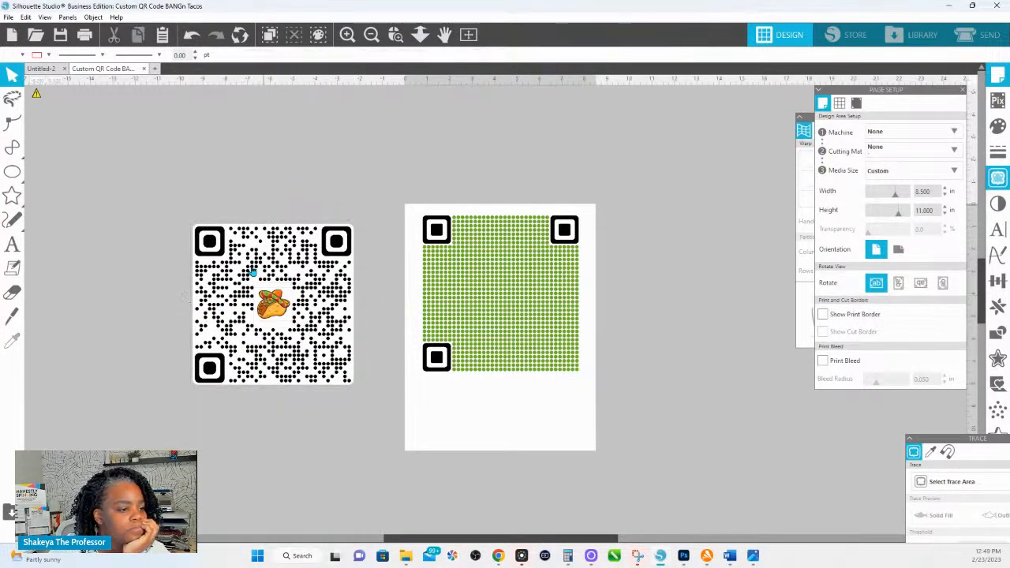
pyautogui.moveTo(273, 305); pyautogui.dragTo(275, 163)
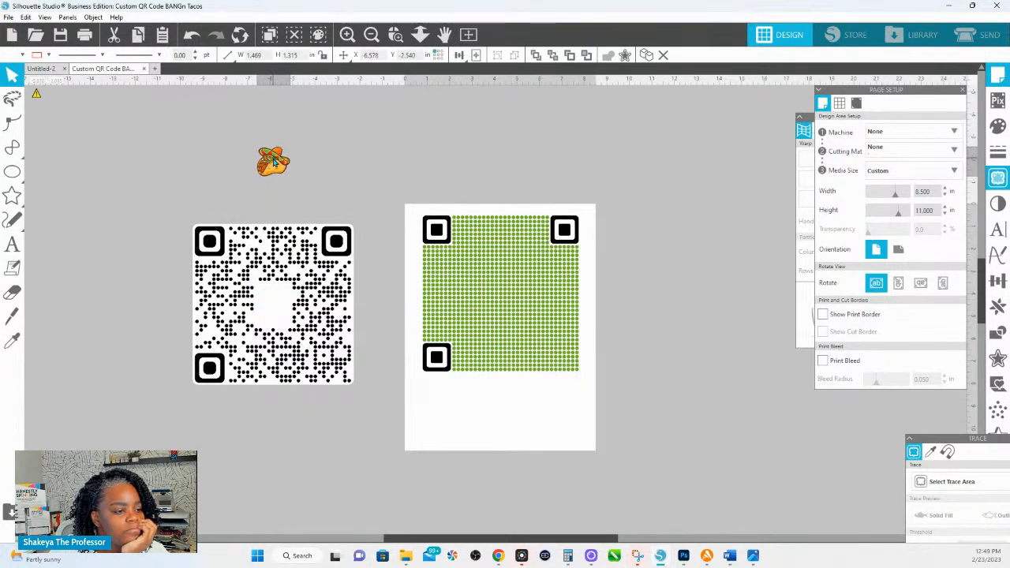
pyautogui.click(251, 155)
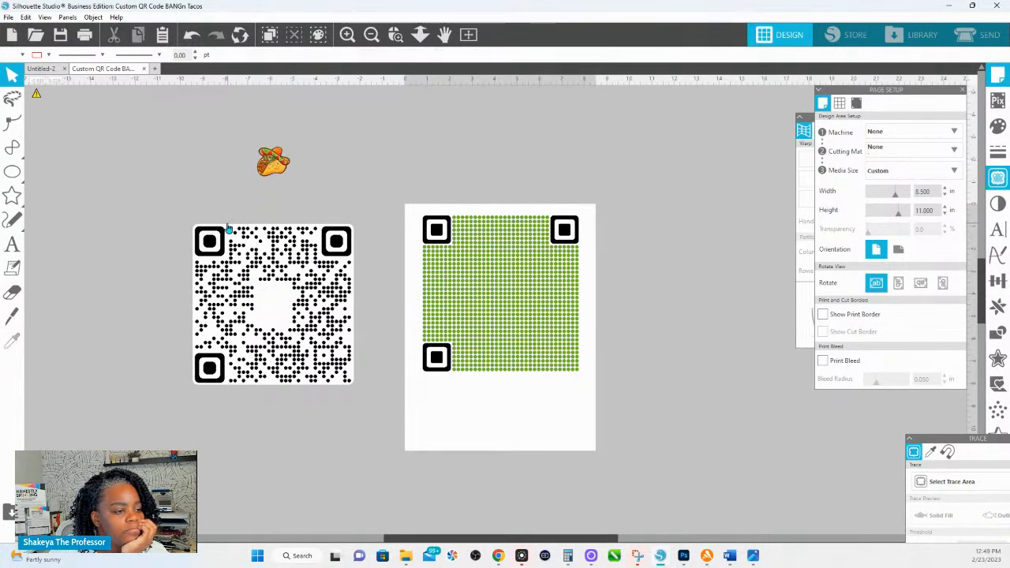
# Set a trace area about 8.9 in wide around the whole black QR code, leaving out the taco picture.
pyautogui.click(999, 203)
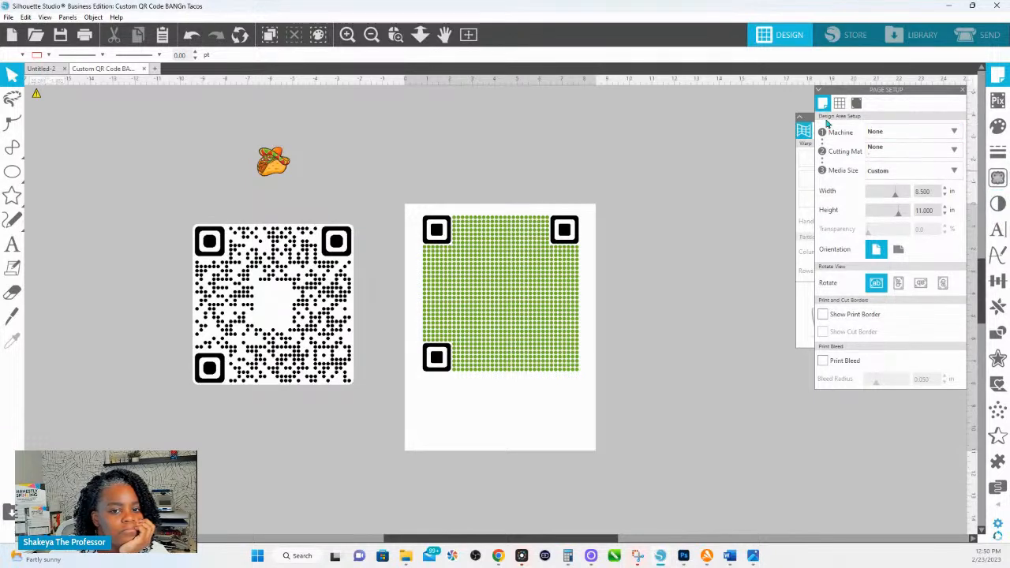
pyautogui.click(999, 177)
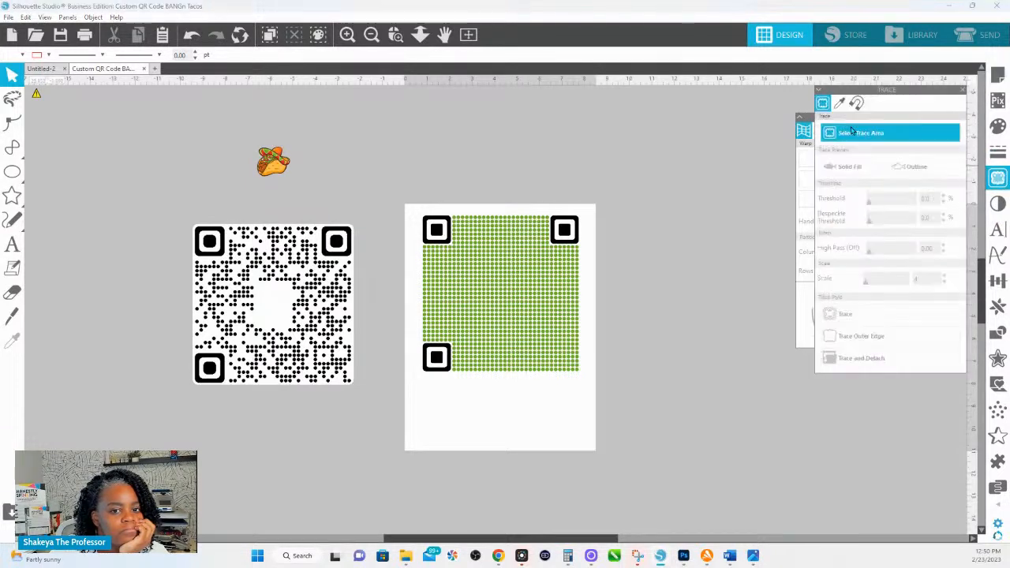
pyautogui.click(861, 133)
pyautogui.moveTo(173, 203)
pyautogui.mouseDown()
pyautogui.moveTo(300, 307)
pyautogui.moveTo(375, 399)
pyautogui.mouseUp()
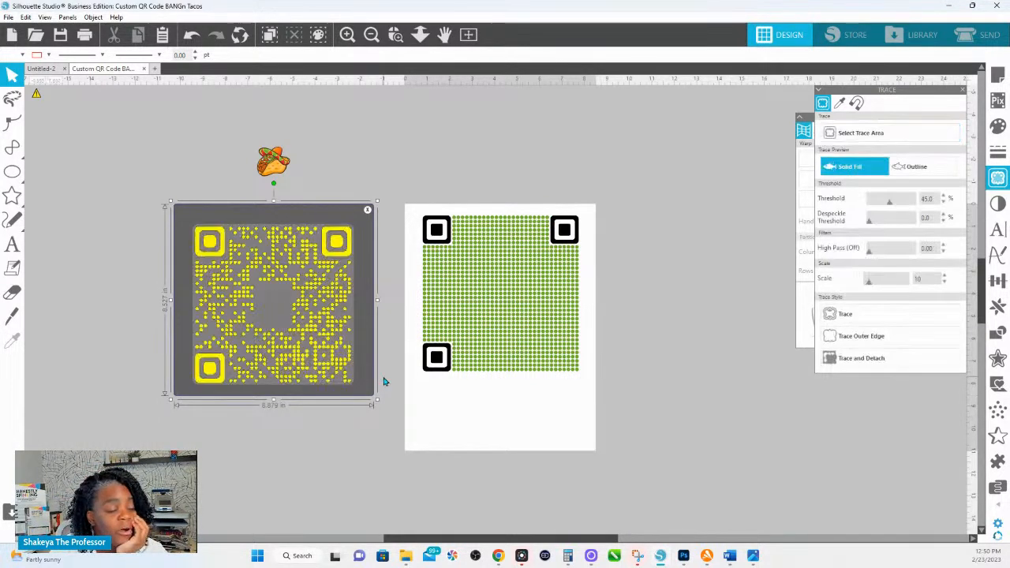
# Trace the QR code image and move the original image and the white centre piece away from the traced outlines.
pyautogui.click(395, 36)
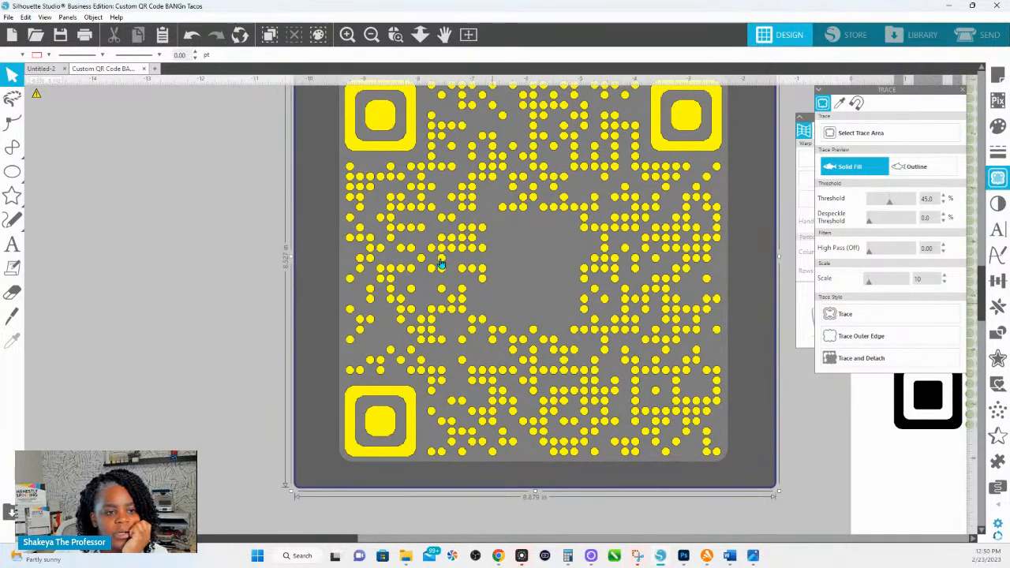
pyautogui.scroll(1, 625, 318)
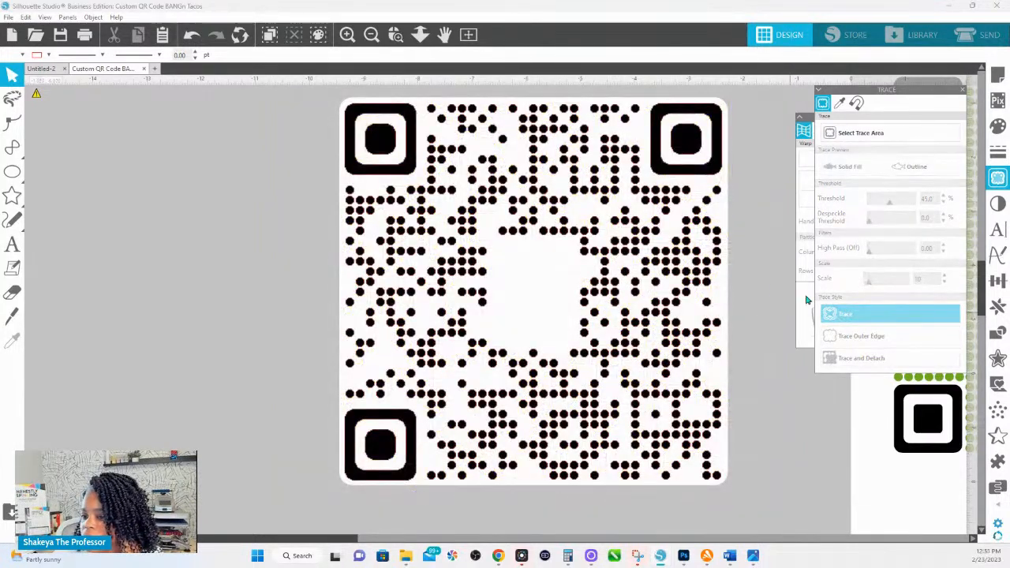
pyautogui.click(683, 162)
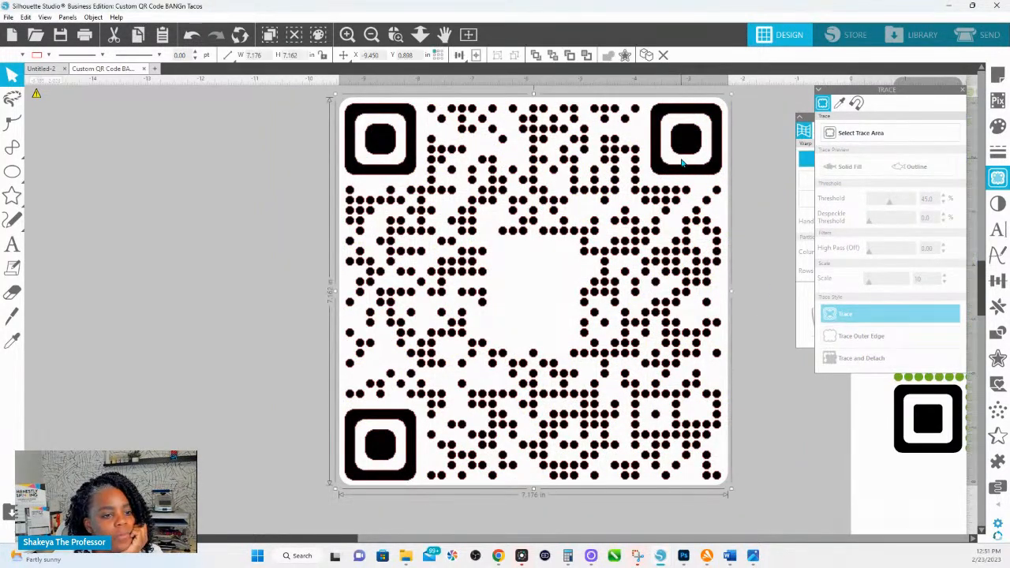
pyautogui.moveTo(654, 161); pyautogui.dragTo(103, 164)
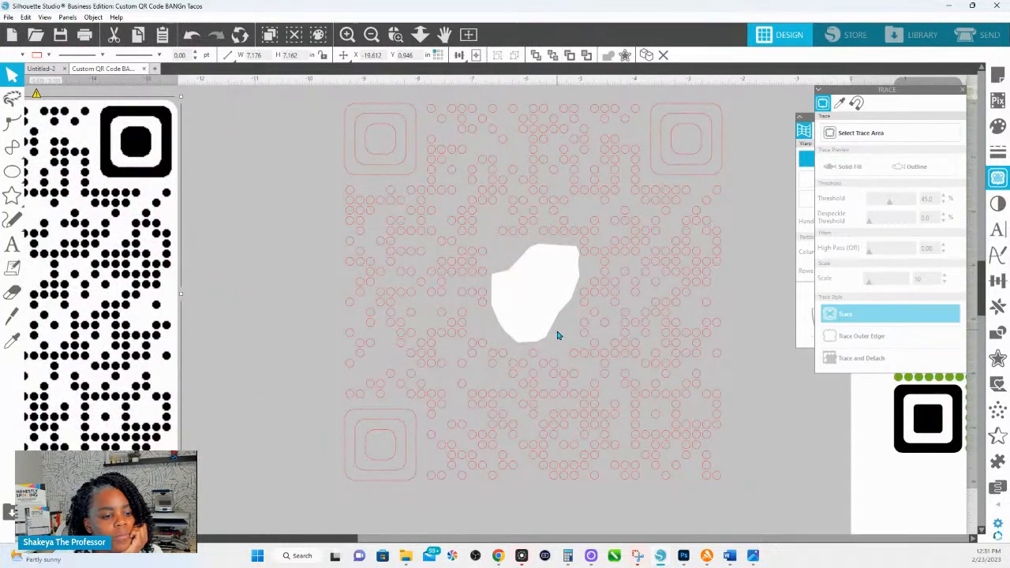
pyautogui.moveTo(542, 289); pyautogui.dragTo(63, 292)
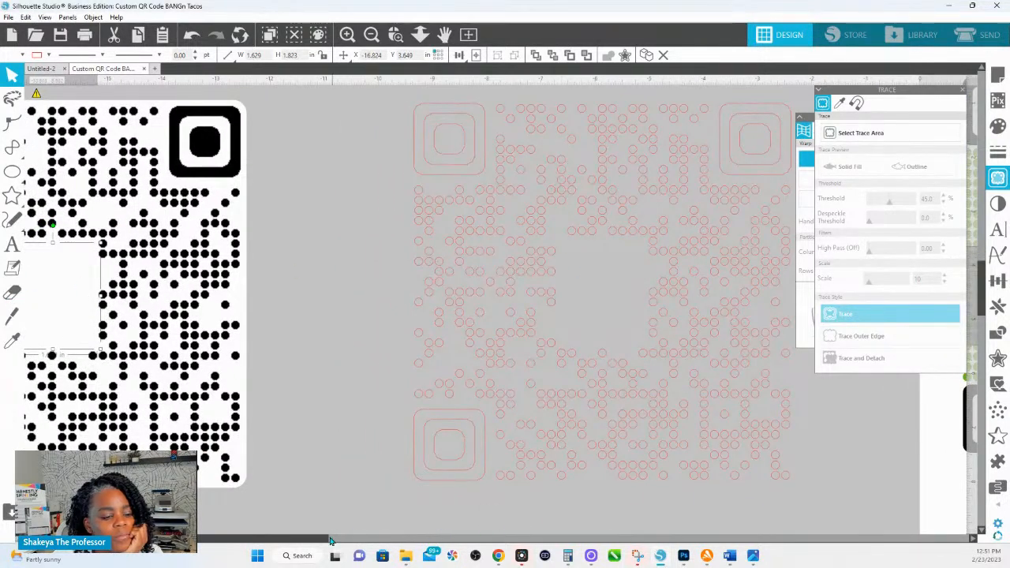
# Release the compound path of the traced QR outlines into separate shapes.
pyautogui.moveTo(329, 540); pyautogui.dragTo(434, 545)
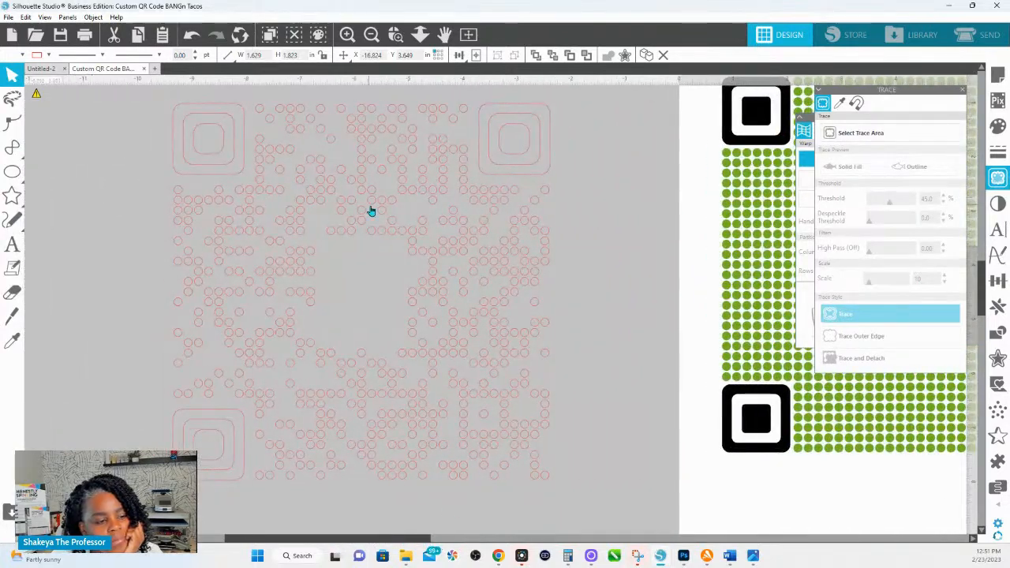
pyautogui.click(210, 142)
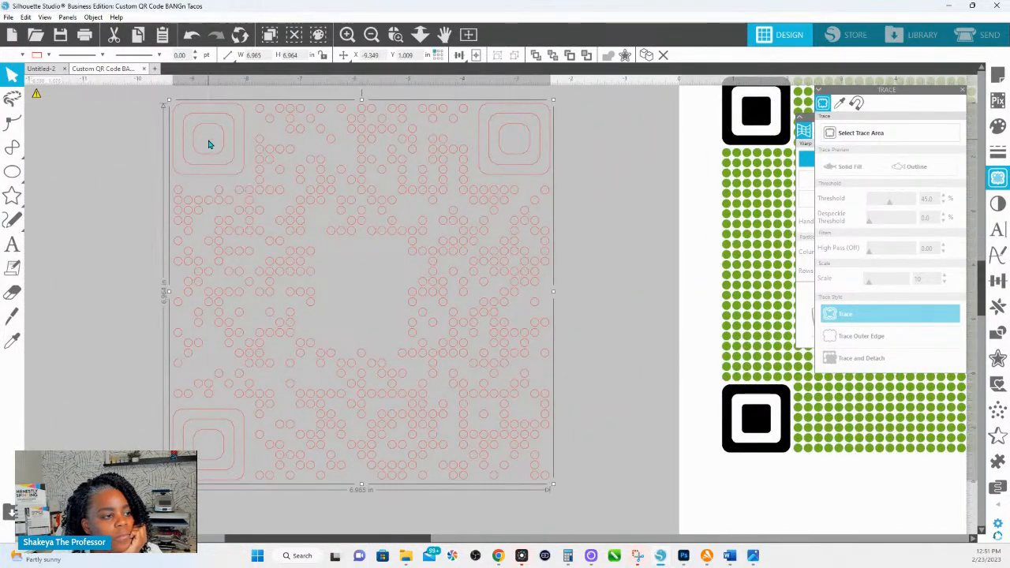
pyautogui.rightClick(209, 144)
pyautogui.click(263, 348)
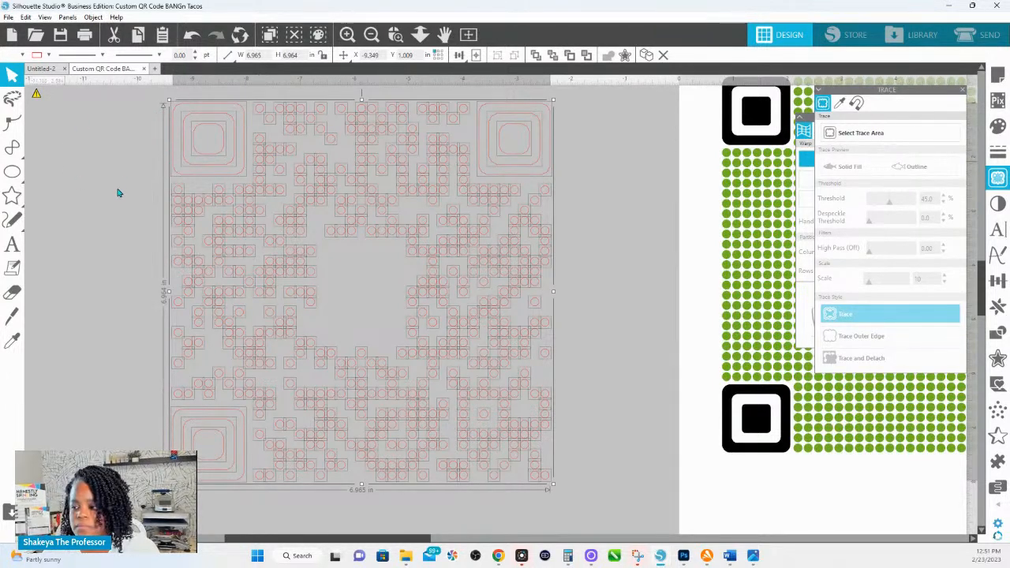
# Combine the nested outlines of each of the three corner markers into its own compound path.
pyautogui.click(150, 139)
pyautogui.click(220, 159)
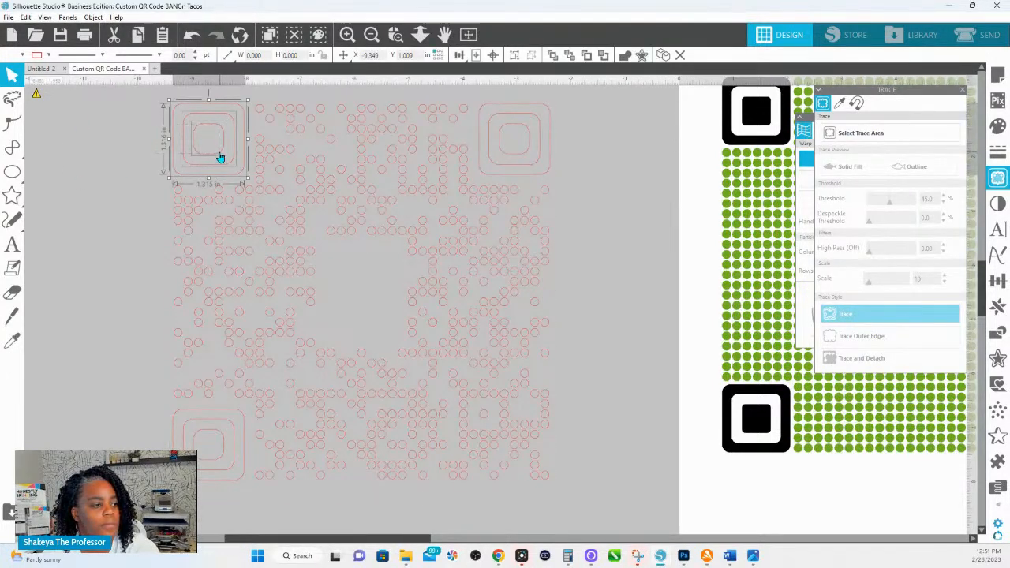
pyautogui.click(530, 147)
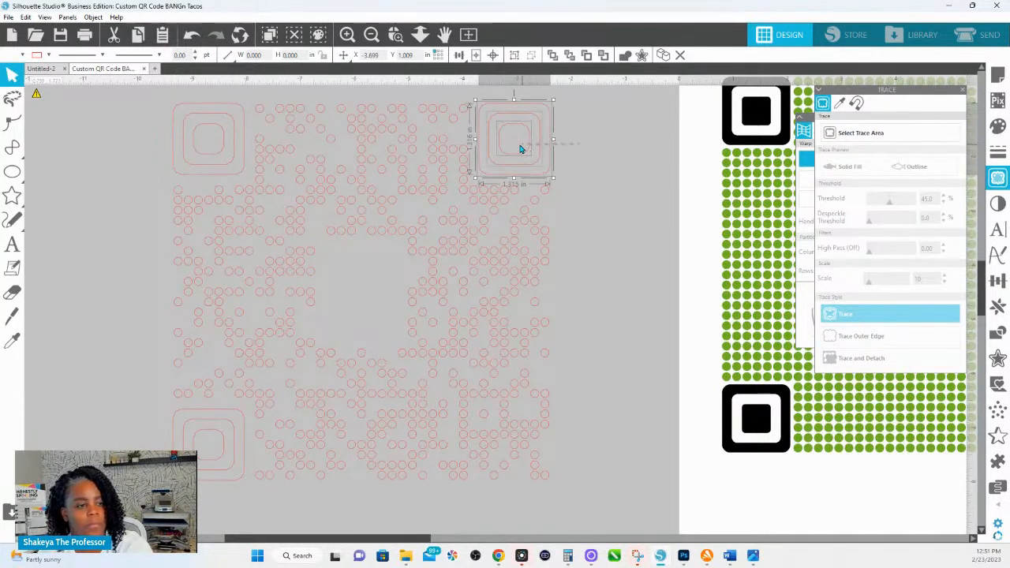
pyautogui.press('i')
pyautogui.scroll(-1, 203, 405)
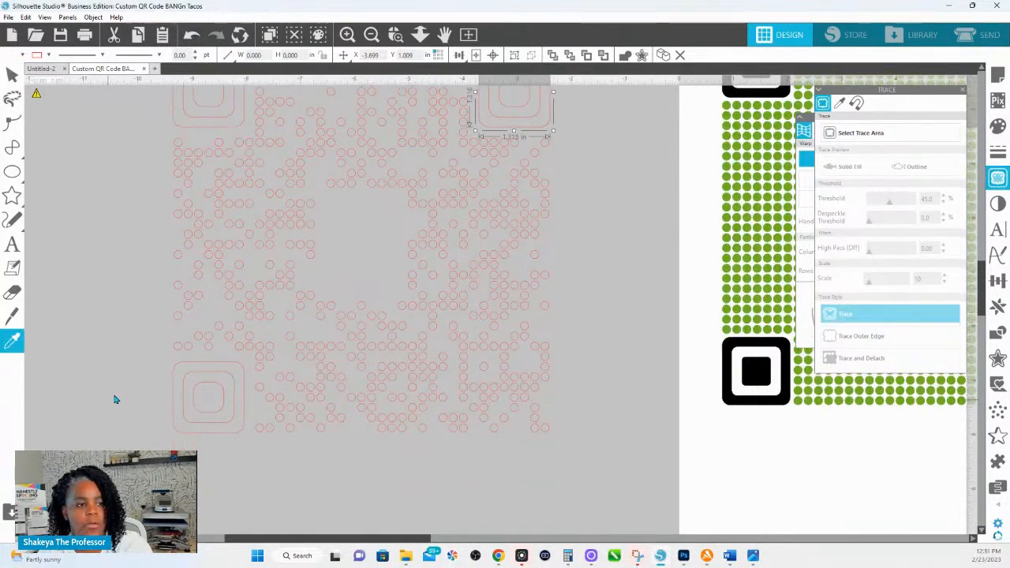
pyautogui.click(221, 401)
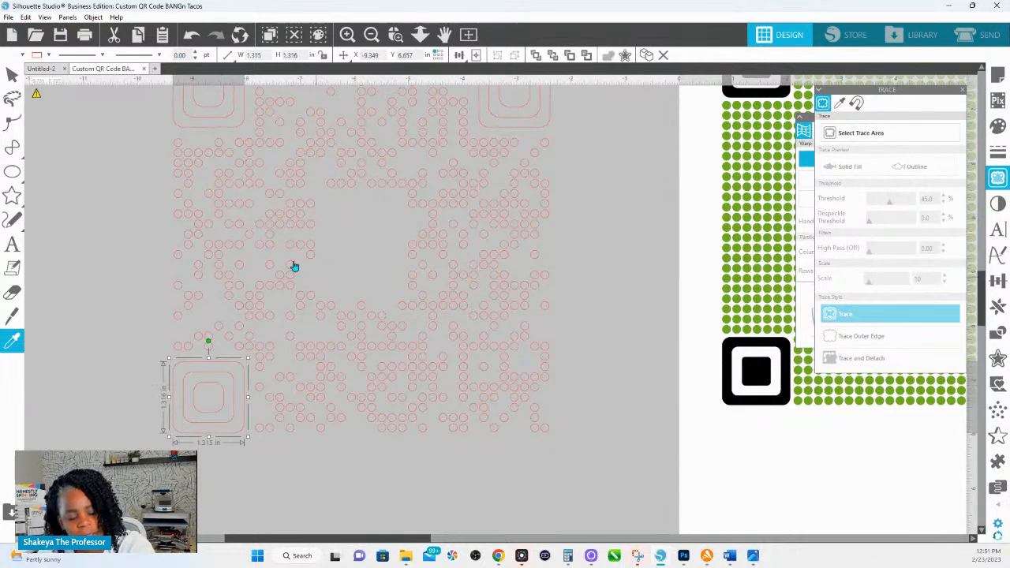
pyautogui.press('v')
# Fill the three corner markers together with pink and group them.
pyautogui.keyDown('shift'); pyautogui.click(230, 131); pyautogui.keyUp('shift')
pyautogui.keyDown('shift'); pyautogui.click(552, 127); pyautogui.keyUp('shift')
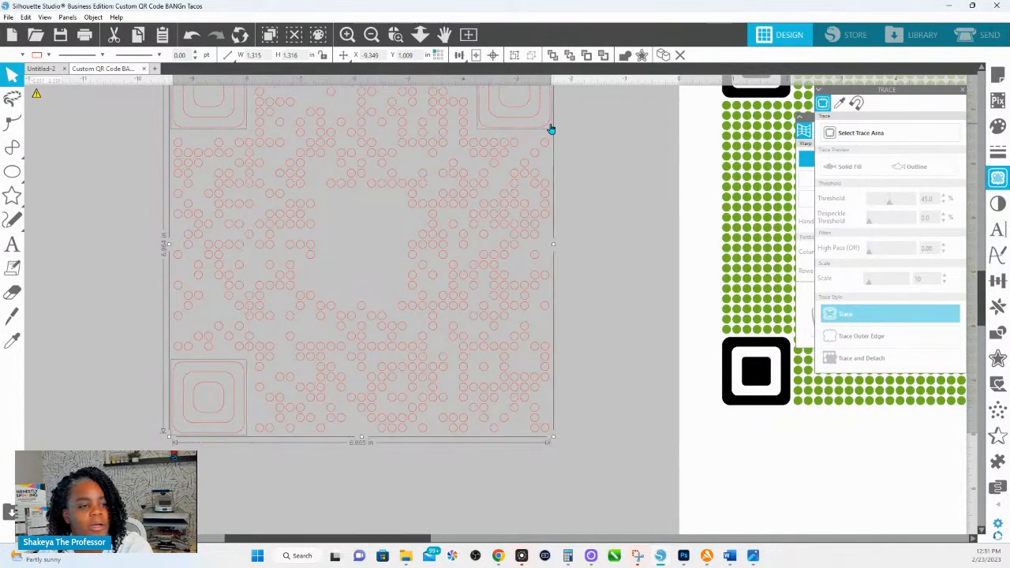
pyautogui.click(998, 126)
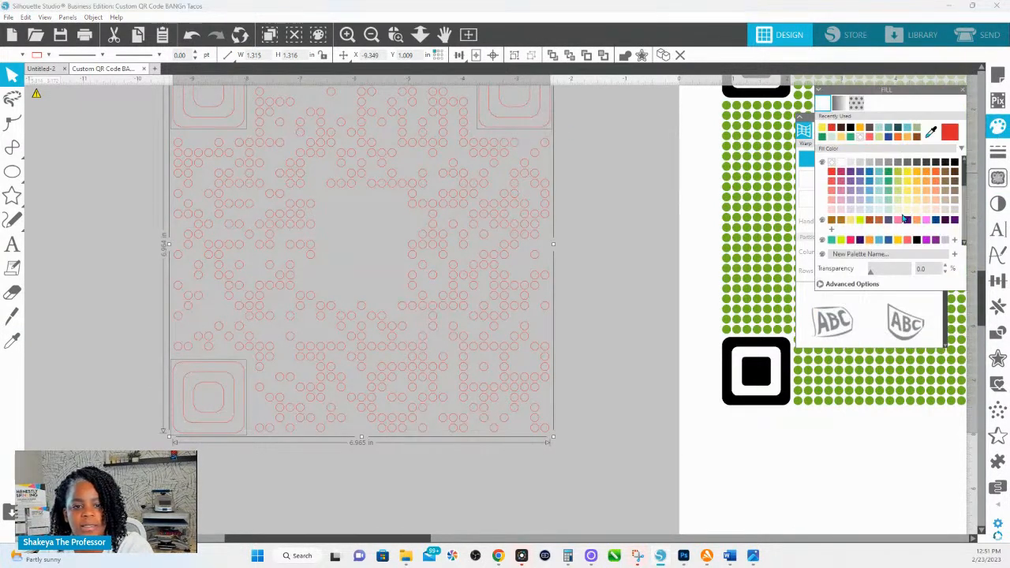
pyautogui.click(899, 220)
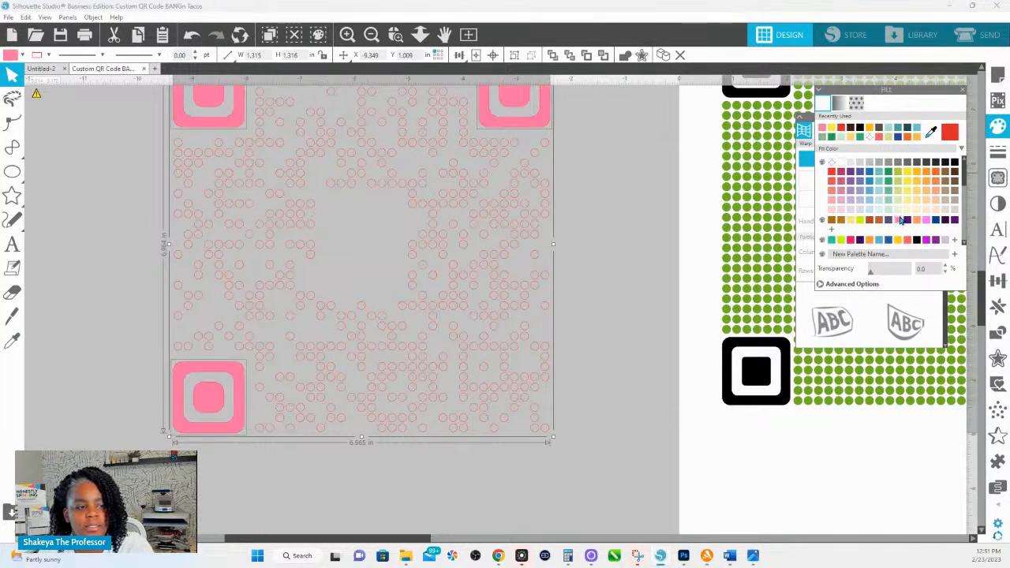
pyautogui.press('i')
pyautogui.hotkey('ctrl', 'g')
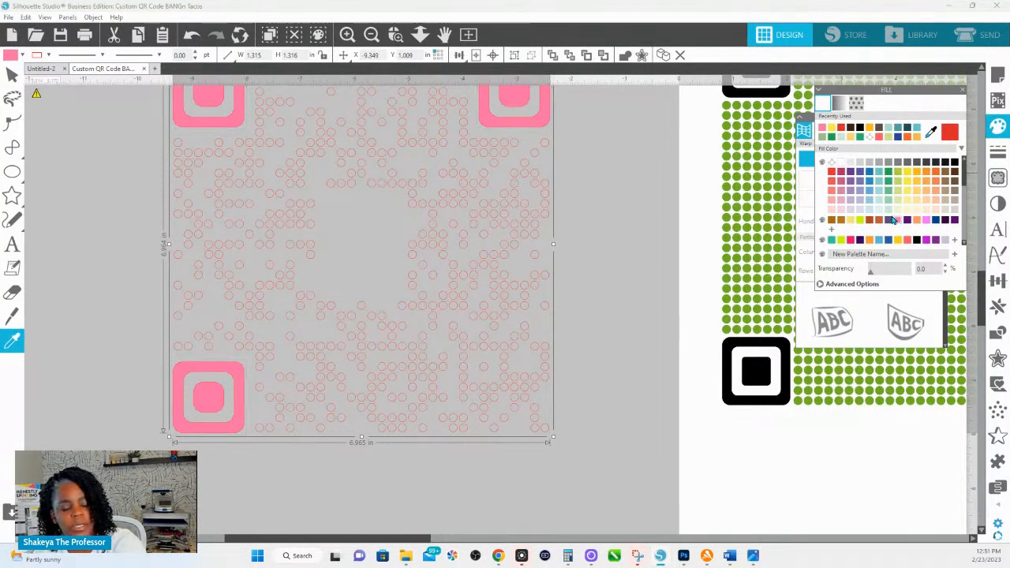
# Select all the small dots of the traced QR code and fill them with yellow.
pyautogui.moveTo(591, 466); pyautogui.dragTo(151, 69)
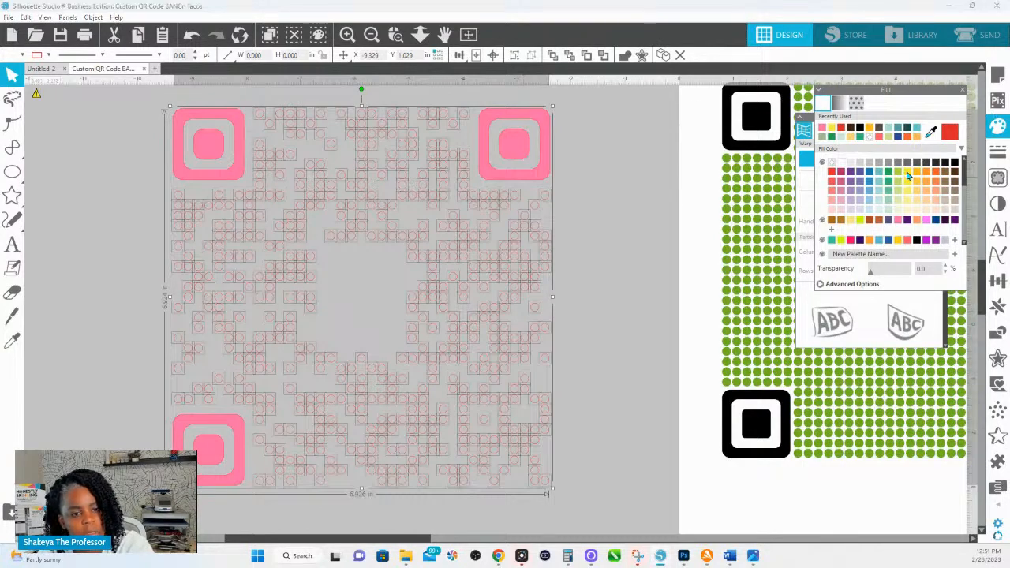
pyautogui.click(907, 174)
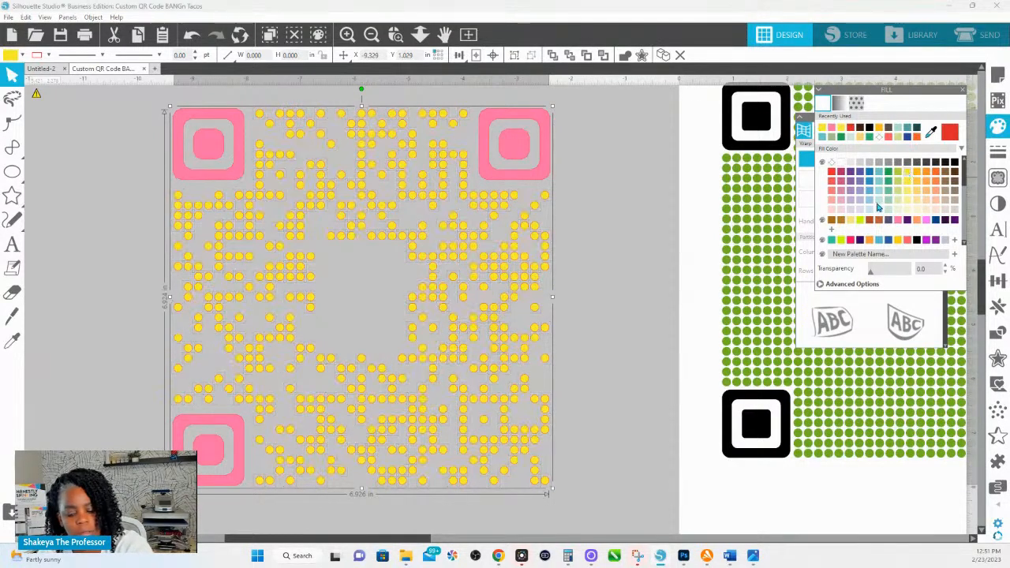
# Try to offset the yellow dots outward by 0.02 in with rounded corners.
pyautogui.click(998, 358)
pyautogui.click(838, 117)
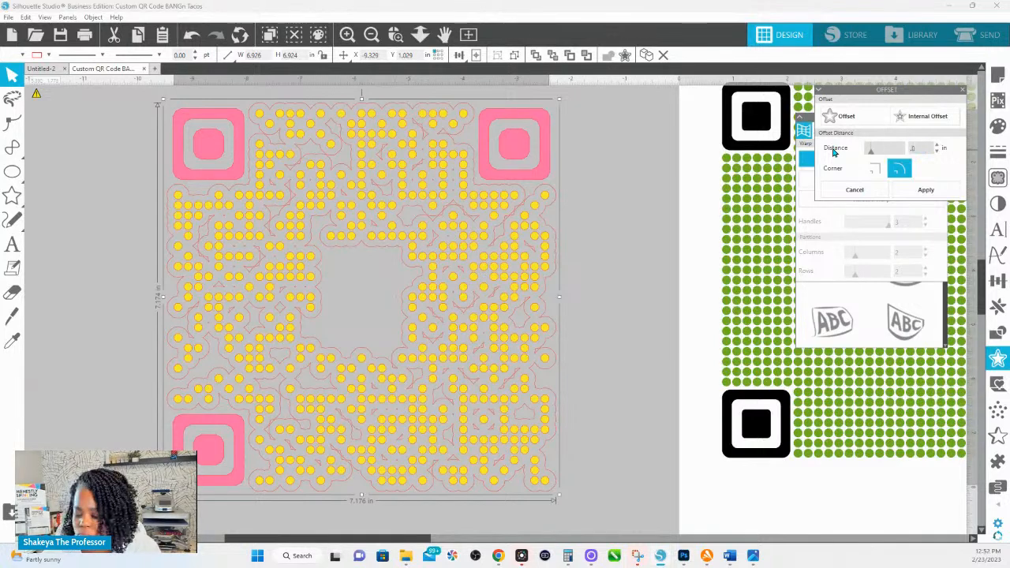
pyautogui.write('5')
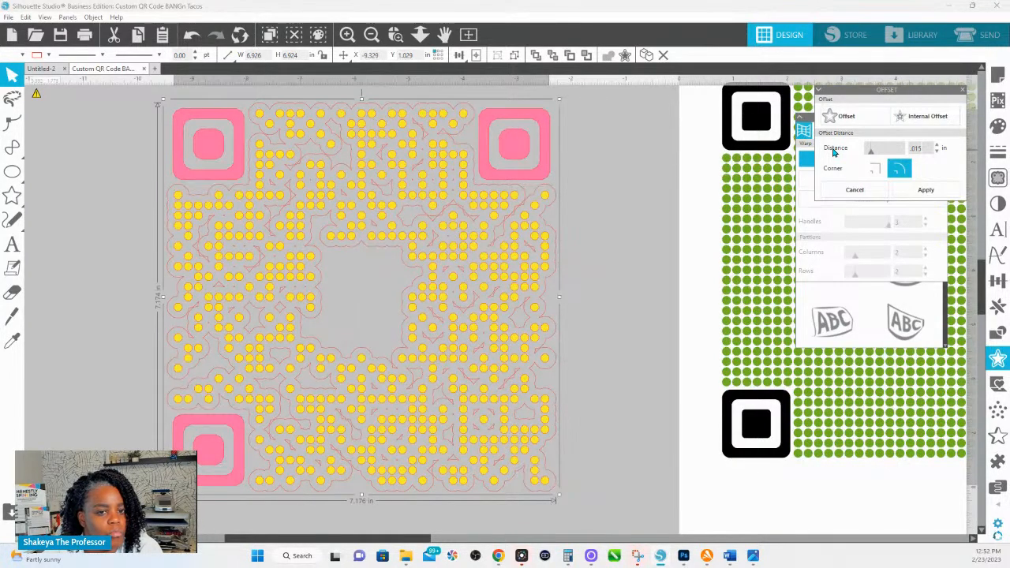
pyautogui.press('Return')
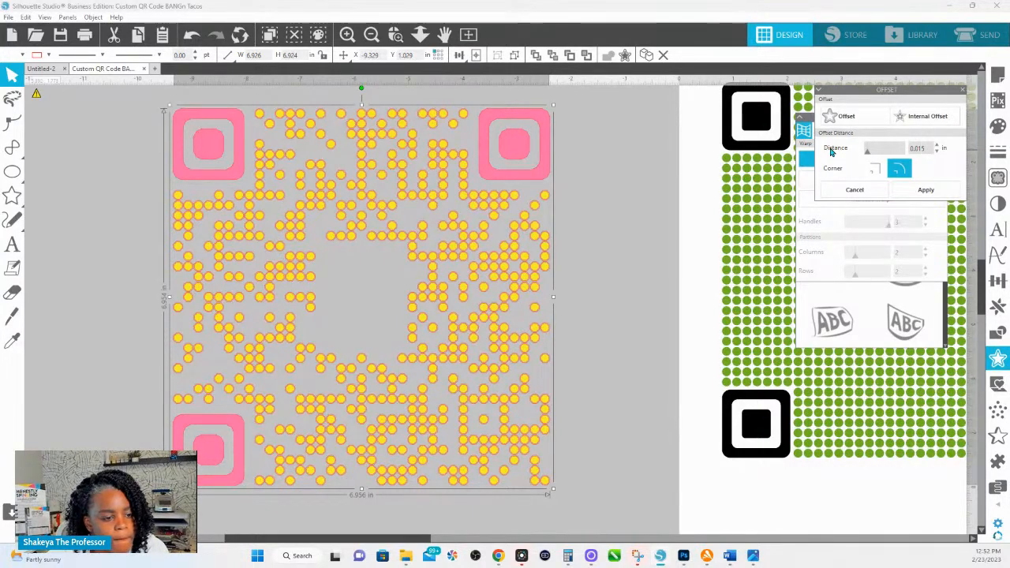
pyautogui.press('BackSpace')
pyautogui.press('BackSpace')
pyautogui.write('5')
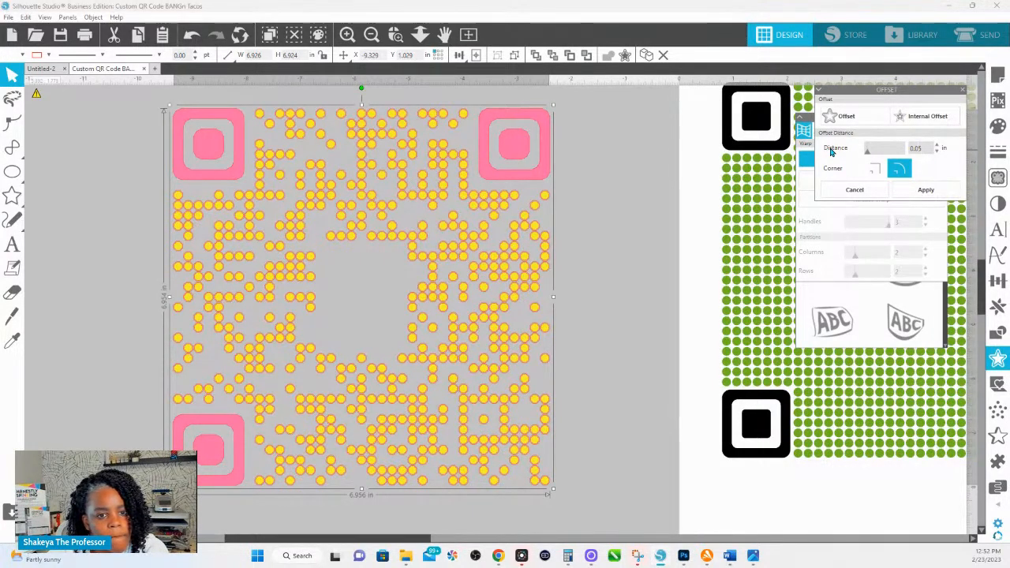
pyautogui.press('BackSpace')
pyautogui.write('2')
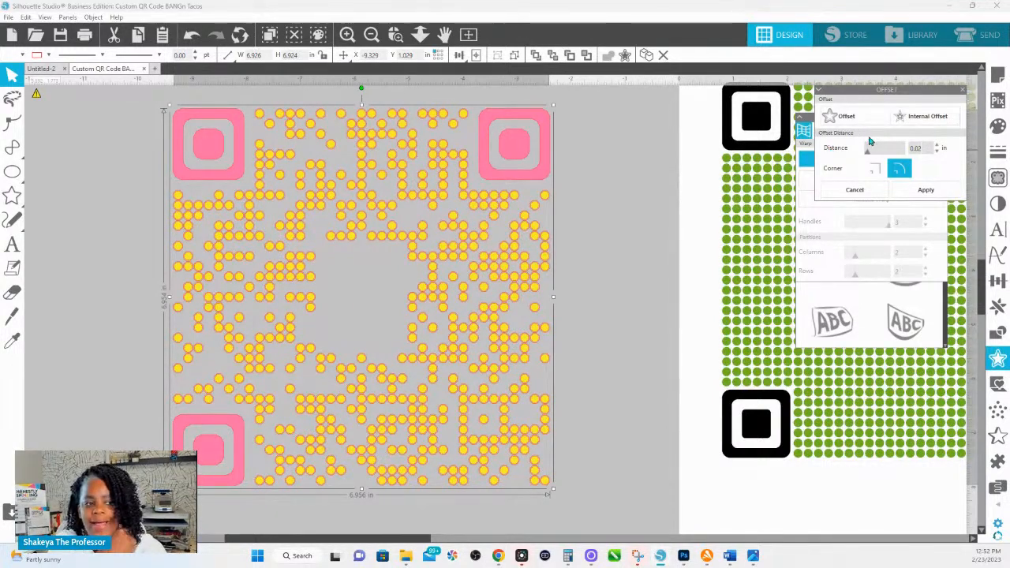
pyautogui.click(932, 190)
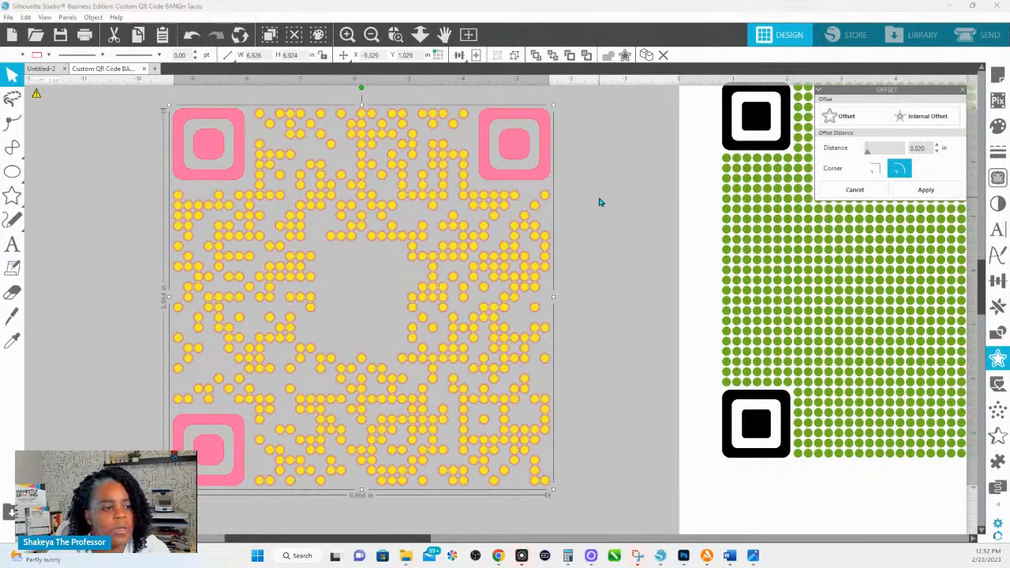
pyautogui.click(591, 244)
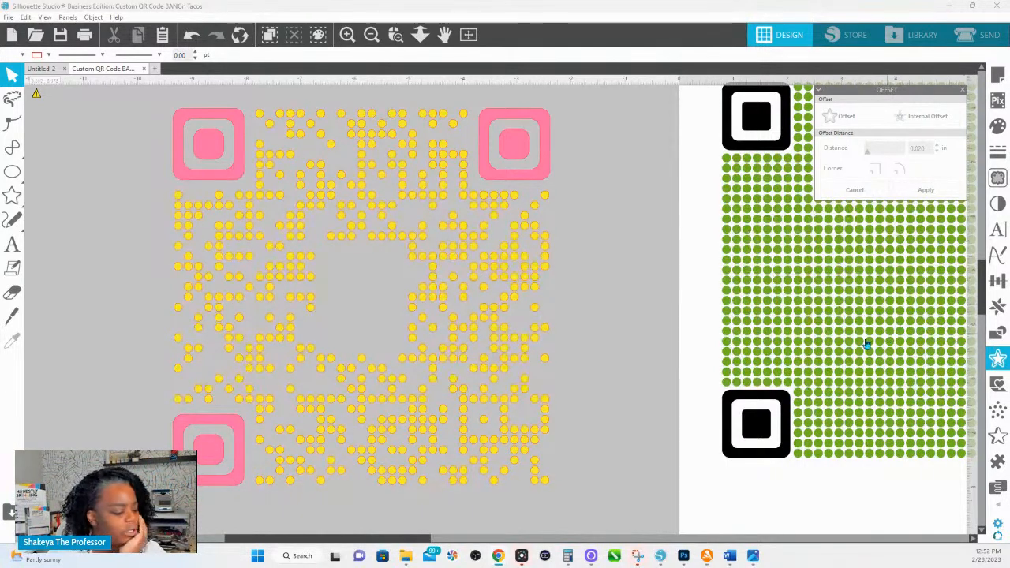
# Offset the yellow dots outward by 0.015 in with rounded corners and fill the offset shapes with blue-violet.
pyautogui.click(550, 201)
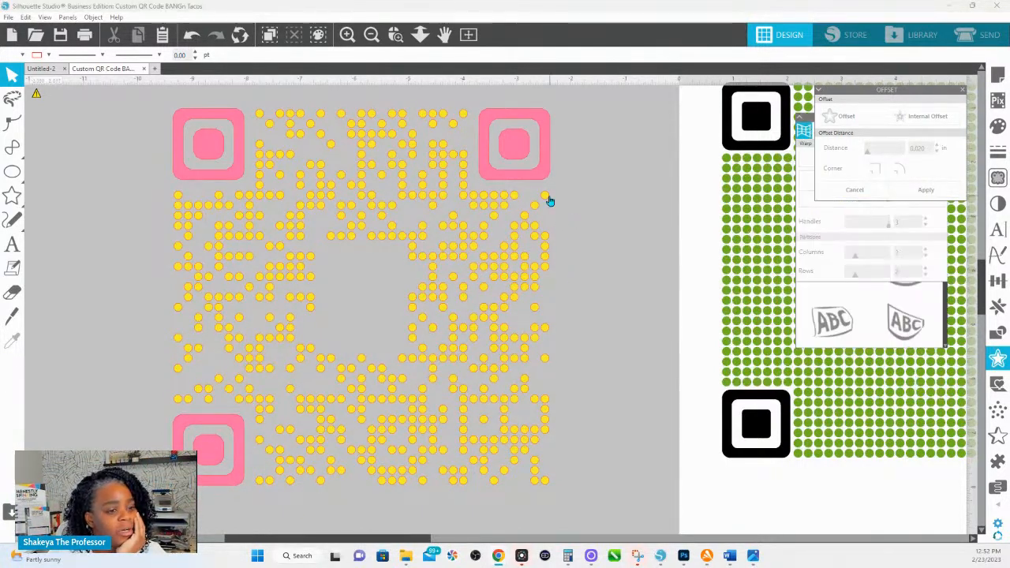
pyautogui.click(550, 200)
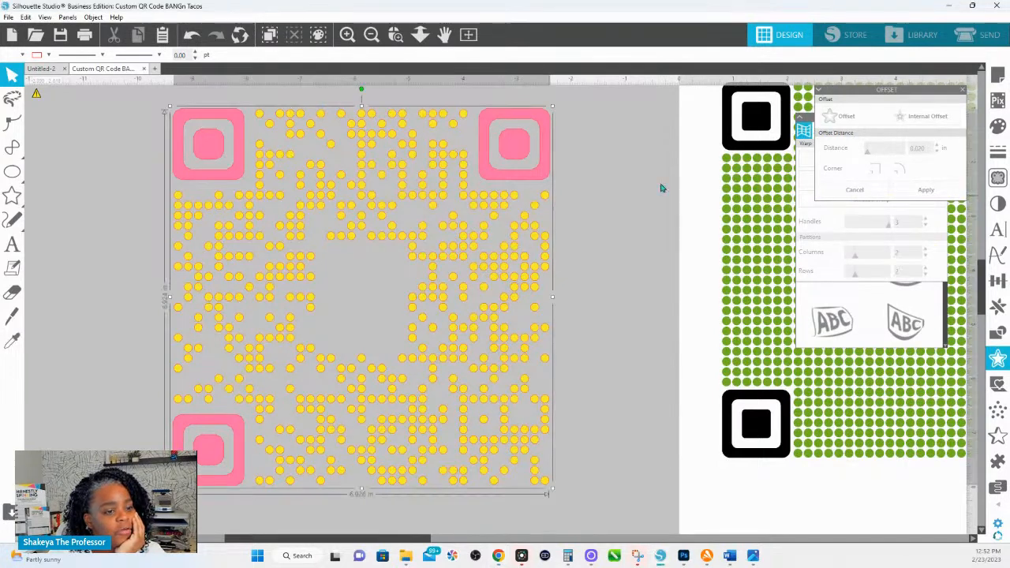
pyautogui.click(847, 119)
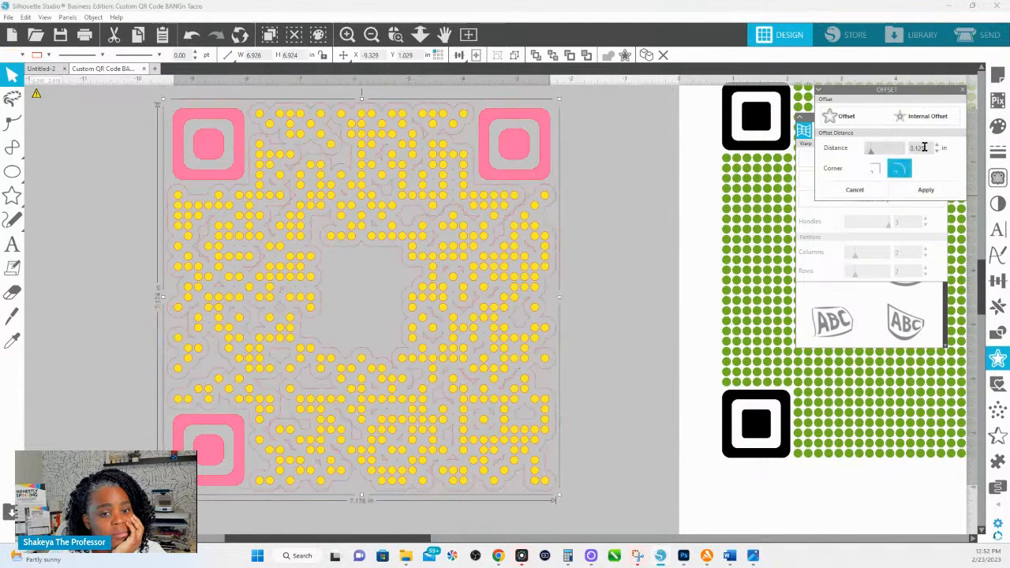
pyautogui.moveTo(925, 147); pyautogui.dragTo(886, 152)
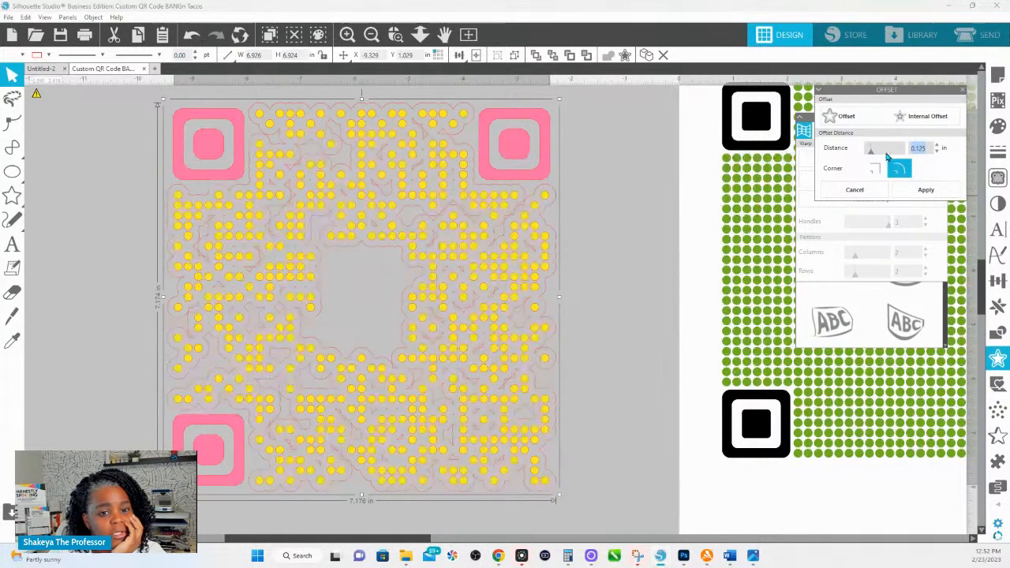
pyautogui.write('.2')
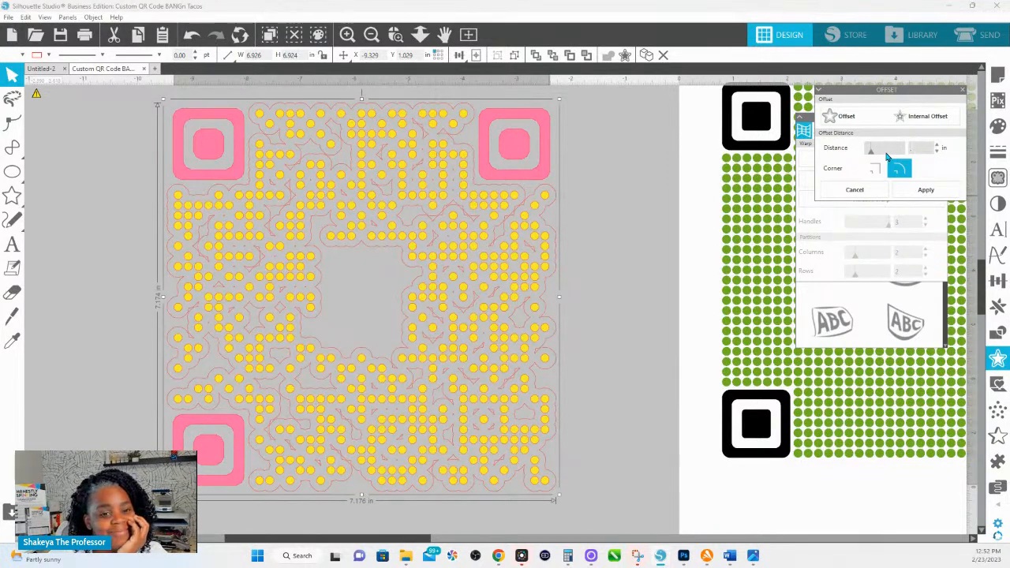
pyautogui.write('020')
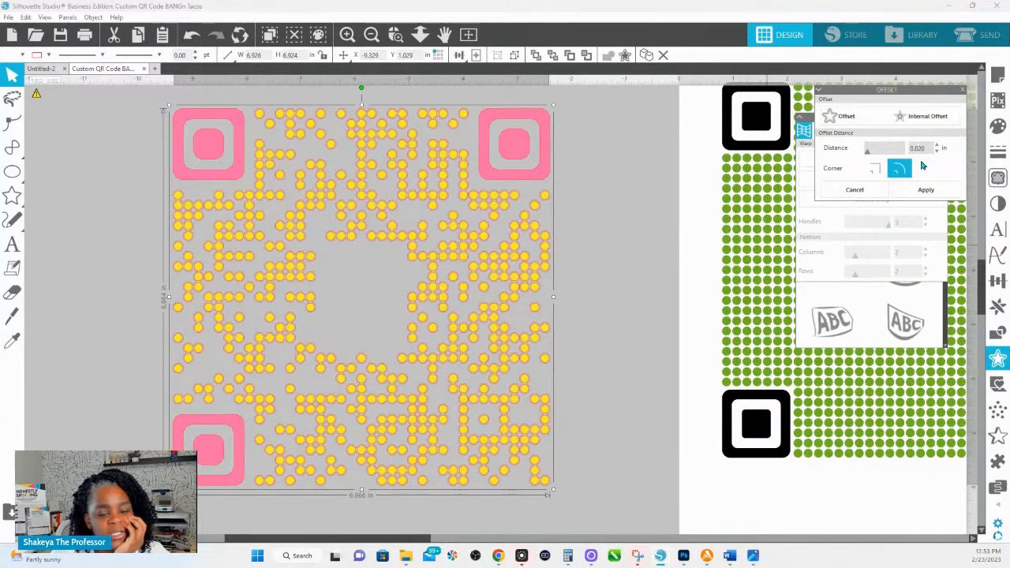
pyautogui.write('15')
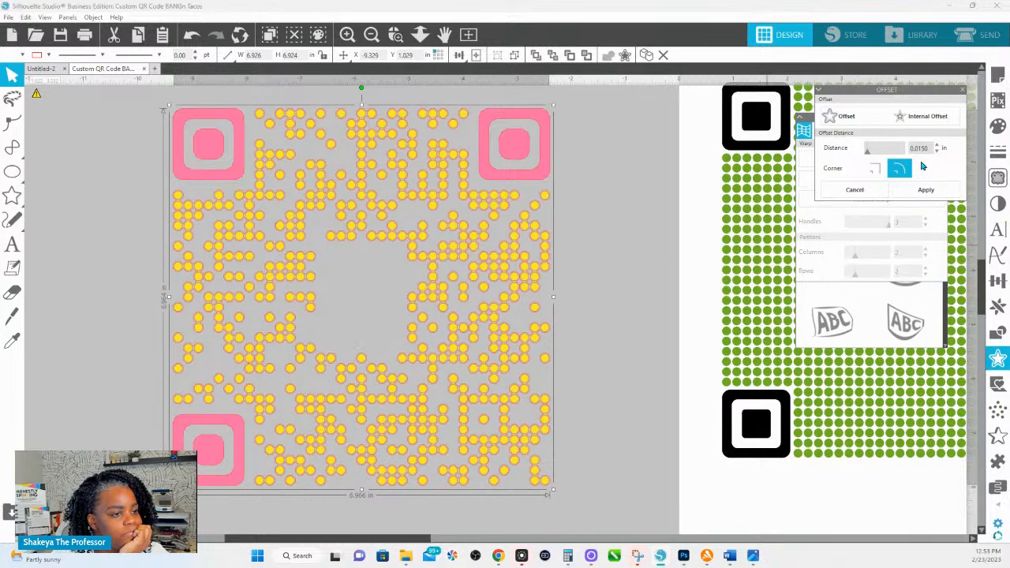
pyautogui.press('BackSpace')
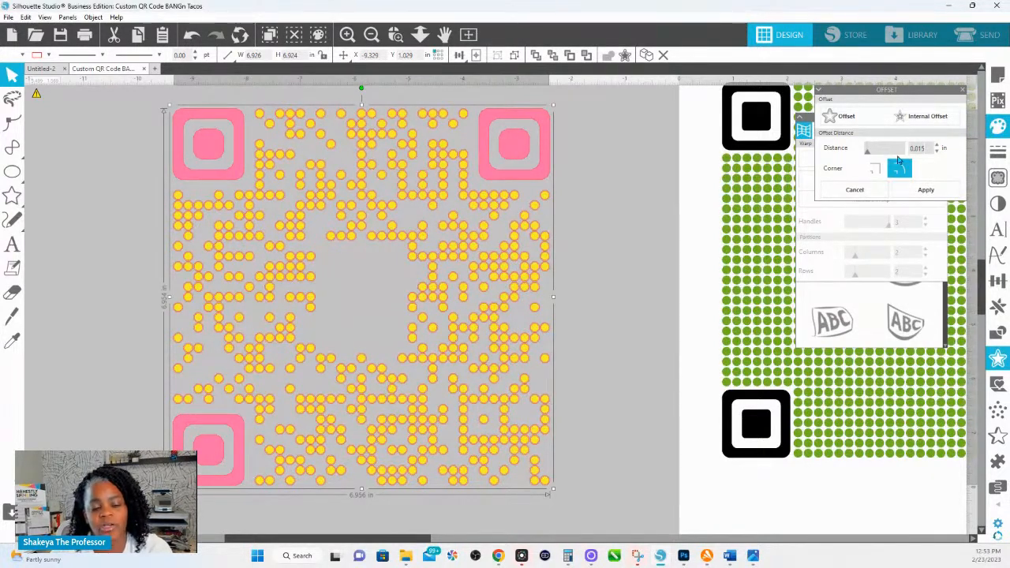
pyautogui.click(855, 117)
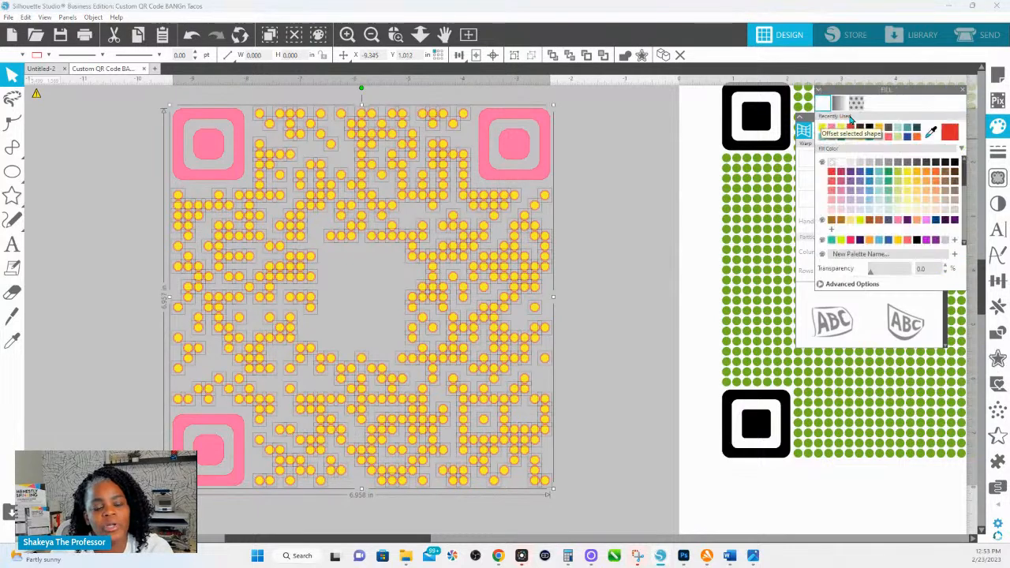
pyautogui.click(860, 173)
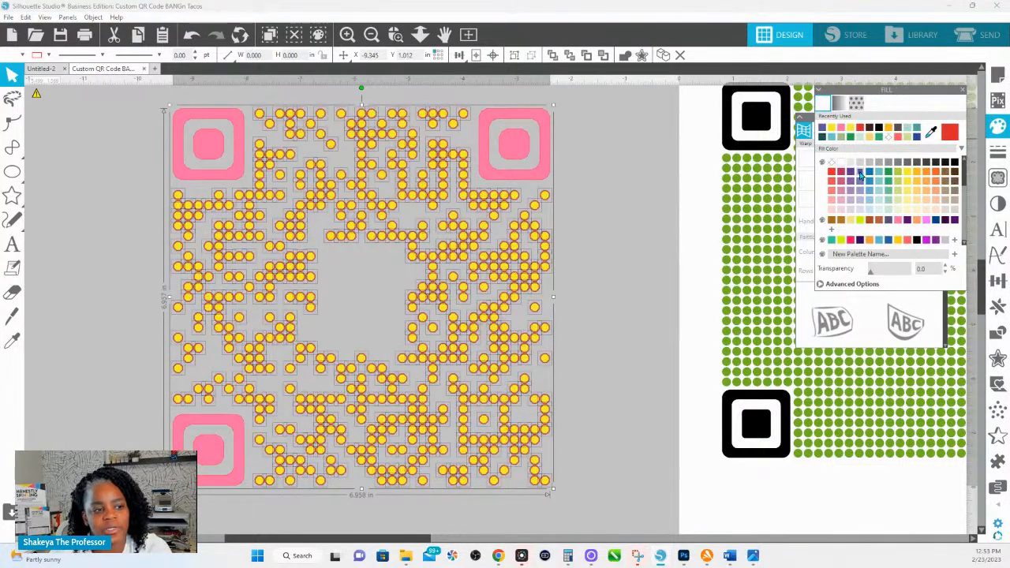
# Make the yellow dots a compound path and place a copy of the pink-and-yellow QR code beside the taco artwork.
pyautogui.hotkey('ctrl', 'e')
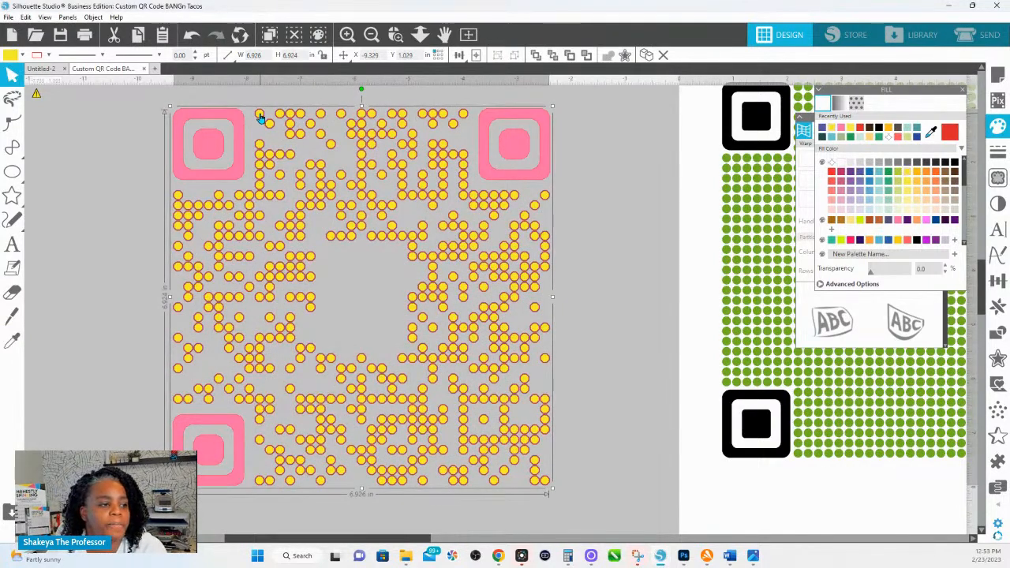
pyautogui.click(241, 135)
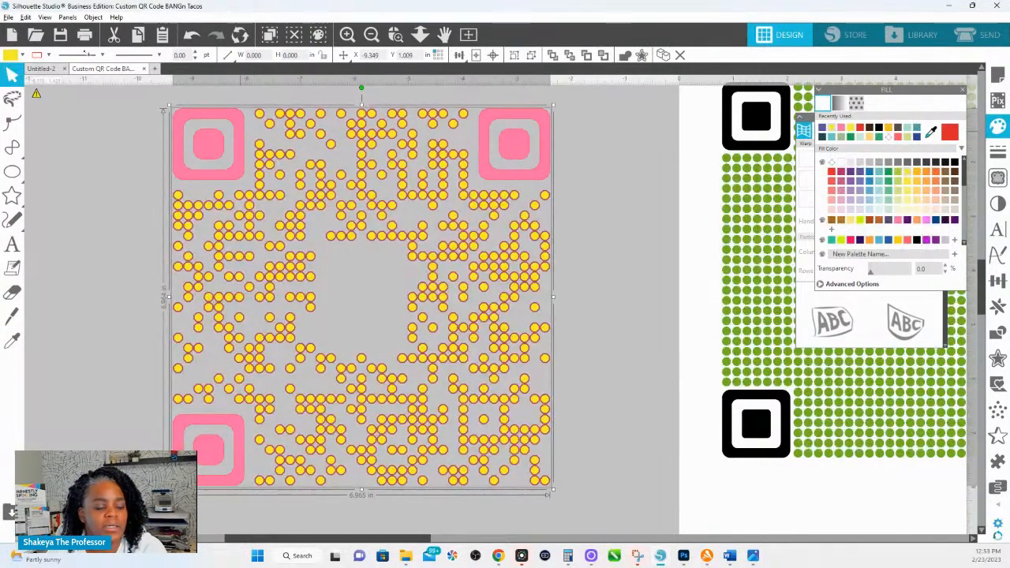
pyautogui.moveTo(241, 135); pyautogui.dragTo(107, 35)
pyautogui.moveTo(508, 193); pyautogui.dragTo(796, 423)
pyautogui.moveTo(548, 266); pyautogui.dragTo(384, 53)
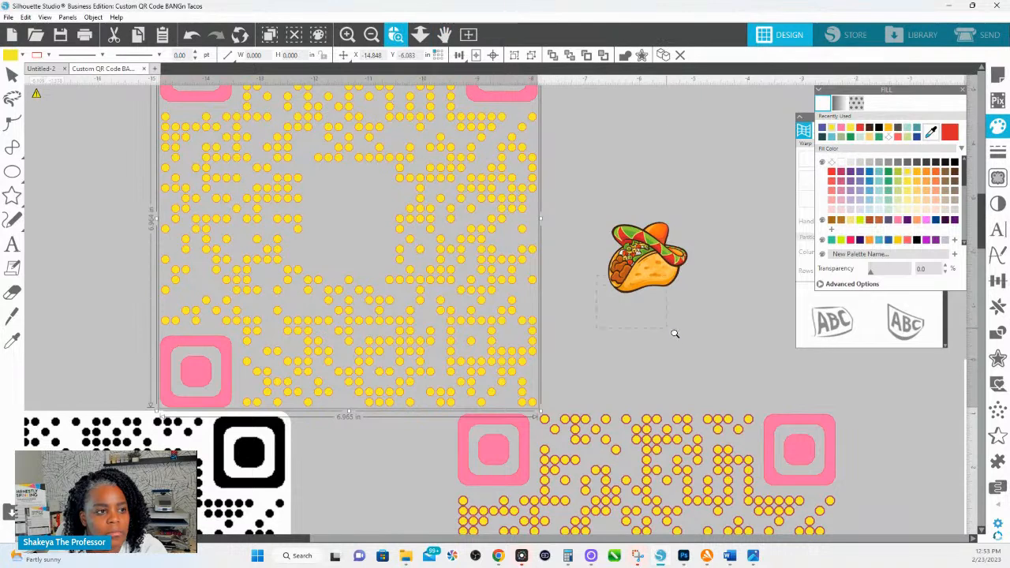
# Fill the duplicated QR code with the dark brown sampled from the taco's outline and remove its line colour.
pyautogui.moveTo(675, 333); pyautogui.dragTo(674, 332)
pyautogui.click(932, 132)
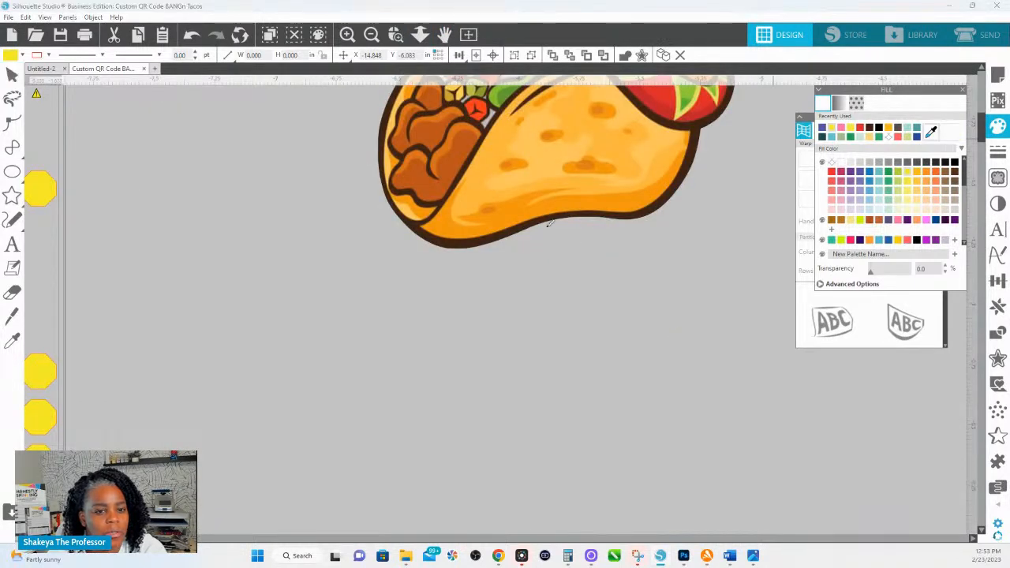
pyautogui.click(460, 244)
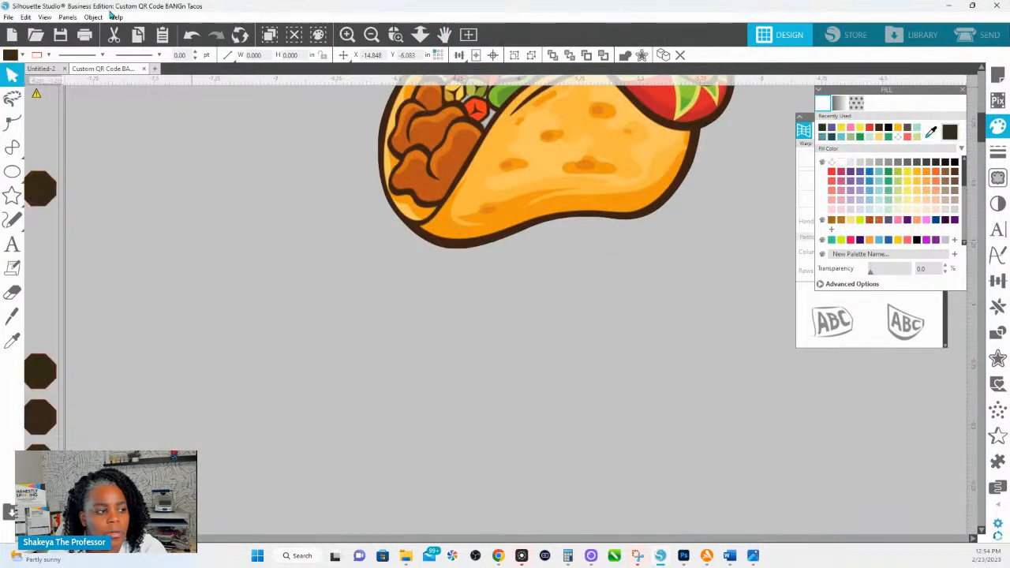
pyautogui.click(49, 56)
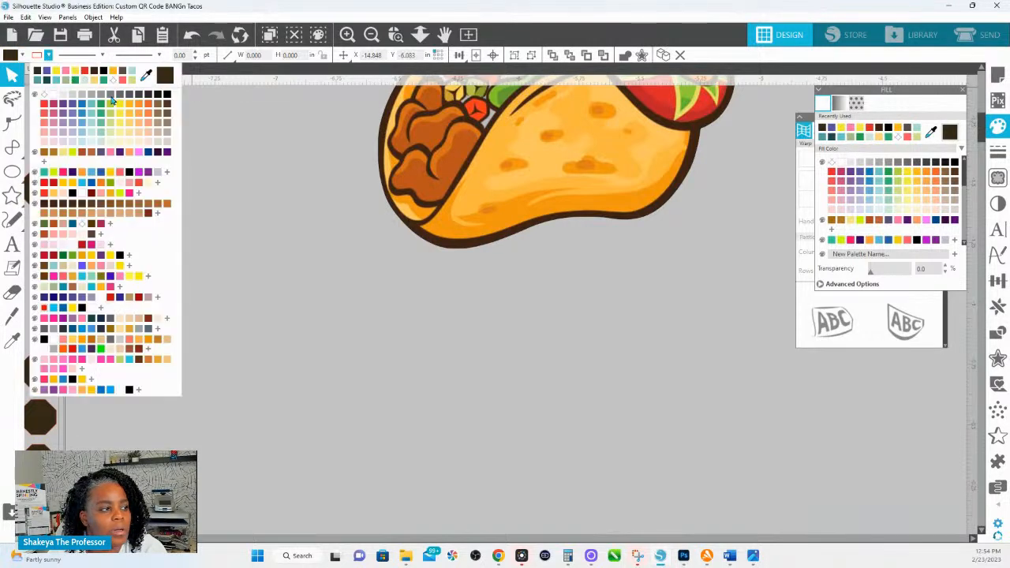
pyautogui.click(43, 95)
pyautogui.moveTo(142, 234); pyautogui.dragTo(615, 261)
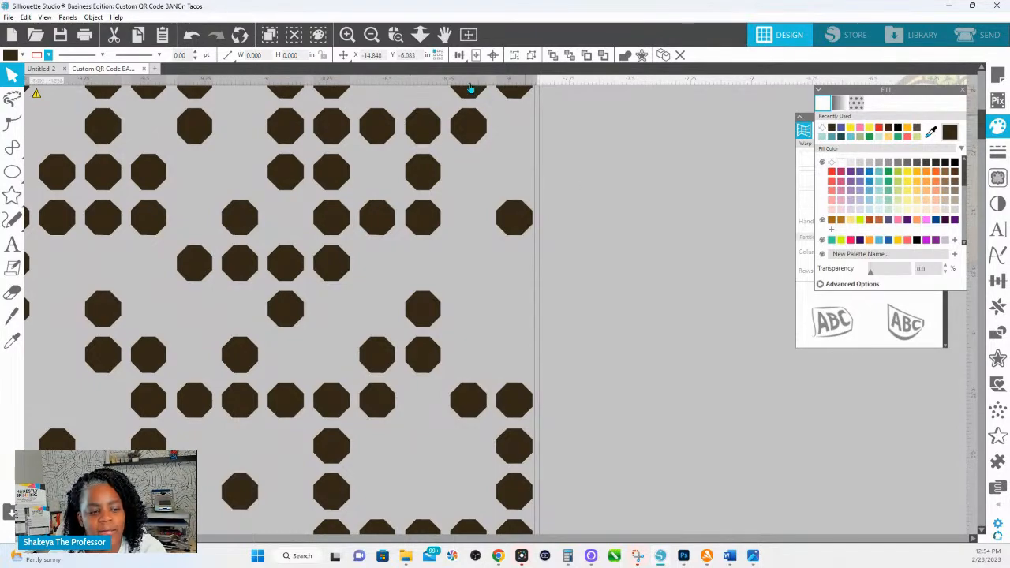
pyautogui.click(420, 34)
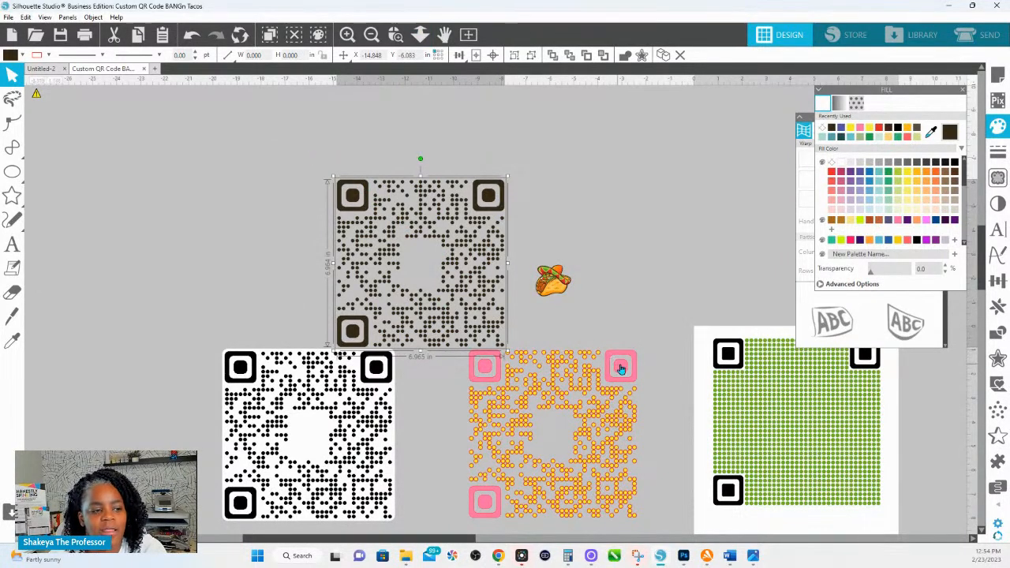
# Select the pink markers with the blue-violet offset dots and move them off the yellow dots onto the green dot grid.
pyautogui.click(621, 370)
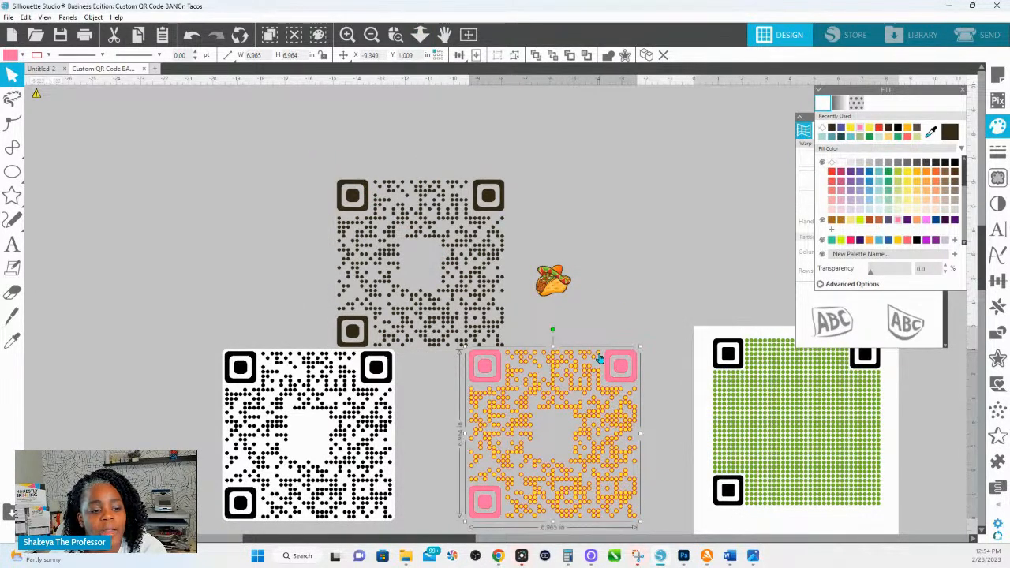
pyautogui.moveTo(593, 330); pyautogui.dragTo(598, 360)
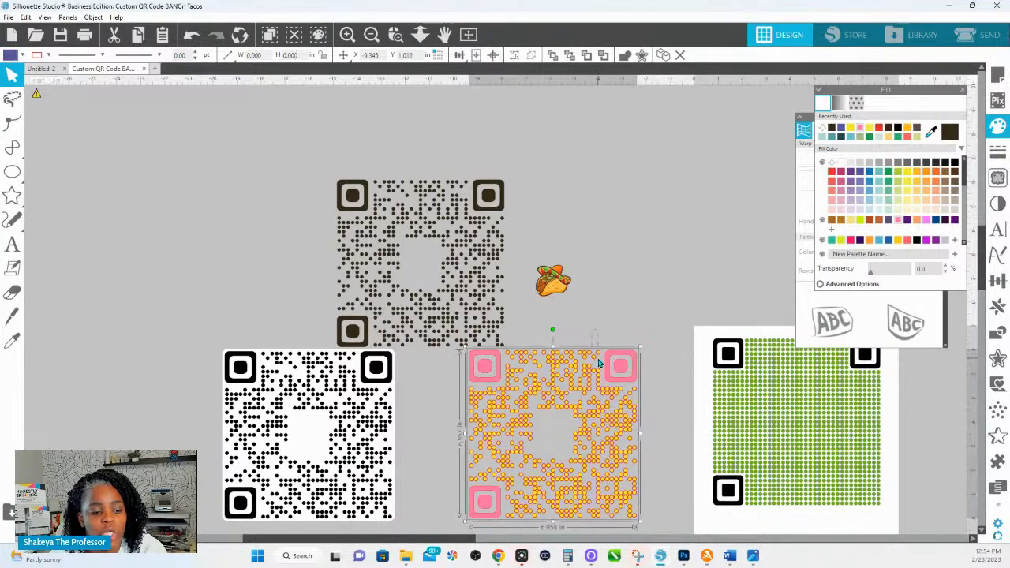
pyautogui.click(600, 358)
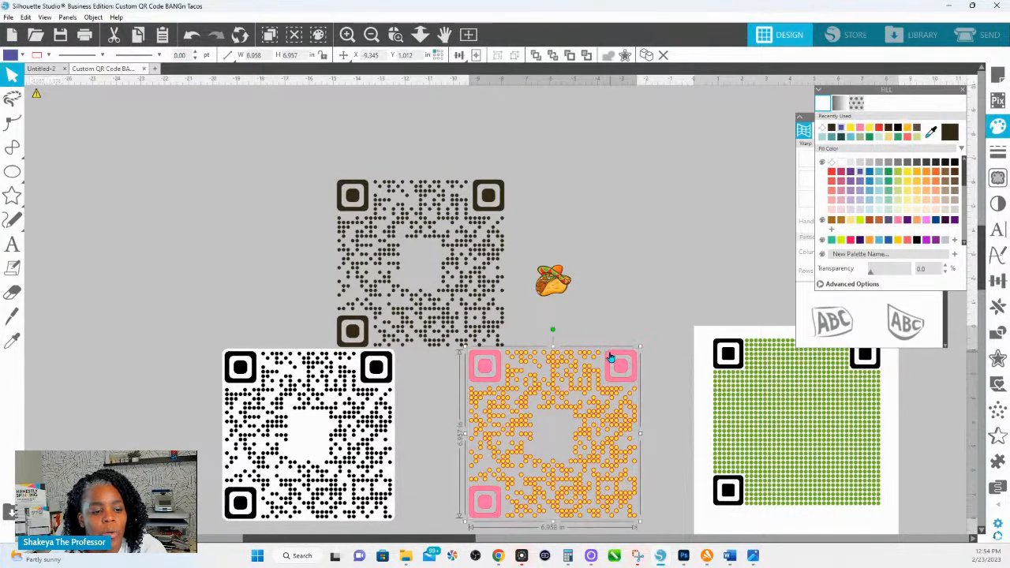
pyautogui.moveTo(611, 358); pyautogui.dragTo(630, 362)
pyautogui.hotkey('ctrl', 'z')
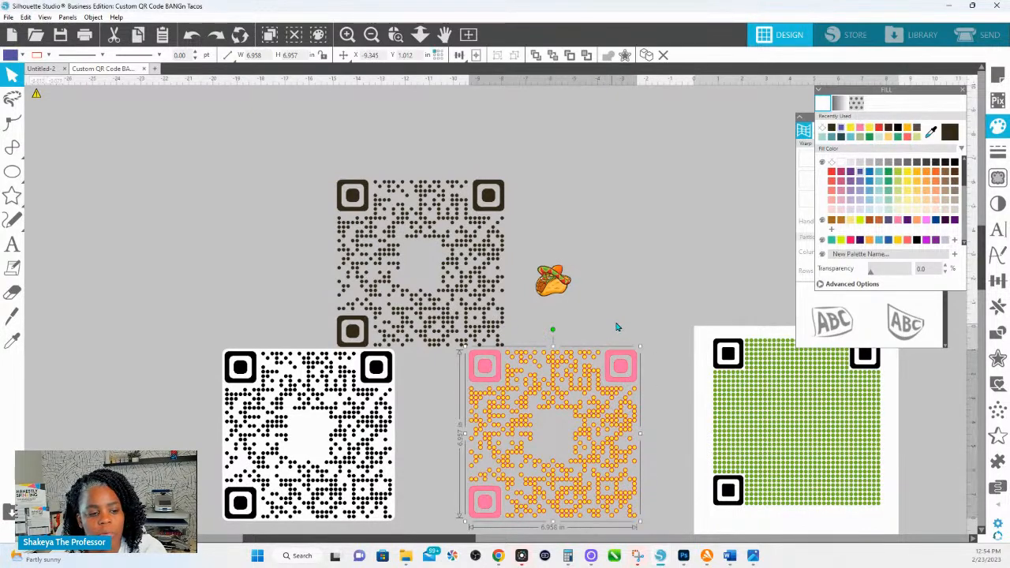
pyautogui.moveTo(648, 324); pyautogui.dragTo(565, 392)
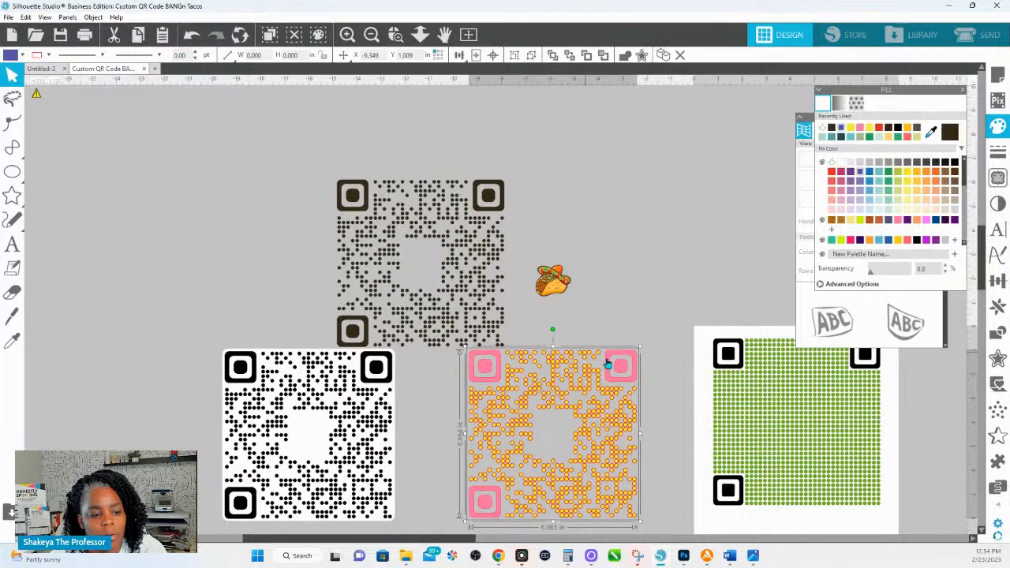
pyautogui.moveTo(632, 368); pyautogui.dragTo(865, 356)
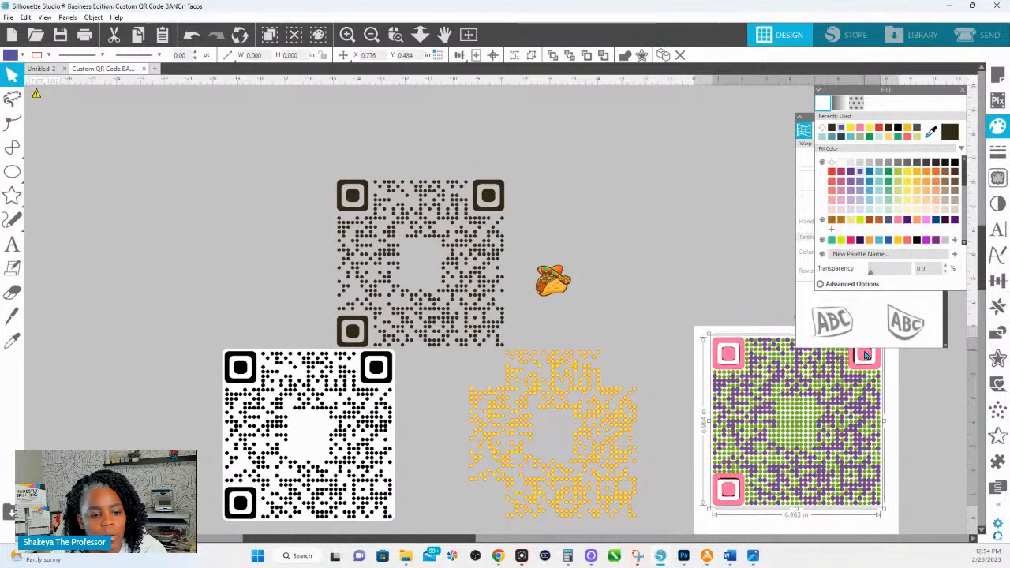
# Align the pink markers and blue-violet dots with the black markers and green dots beneath them, and deselect everything.
pyautogui.click(400, 34)
pyautogui.moveTo(700, 316); pyautogui.dragTo(821, 415)
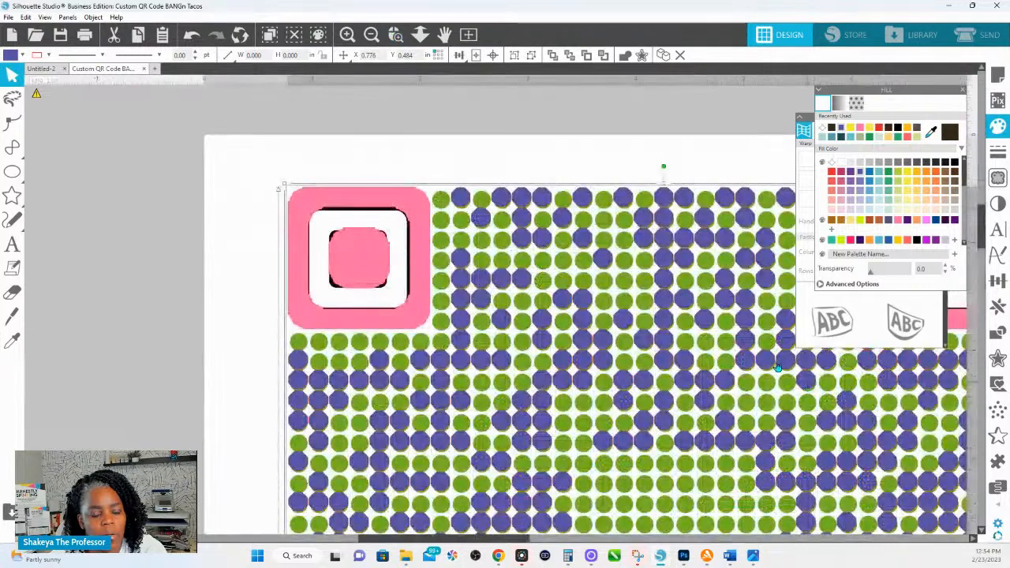
pyautogui.moveTo(415, 225); pyautogui.dragTo(419, 227)
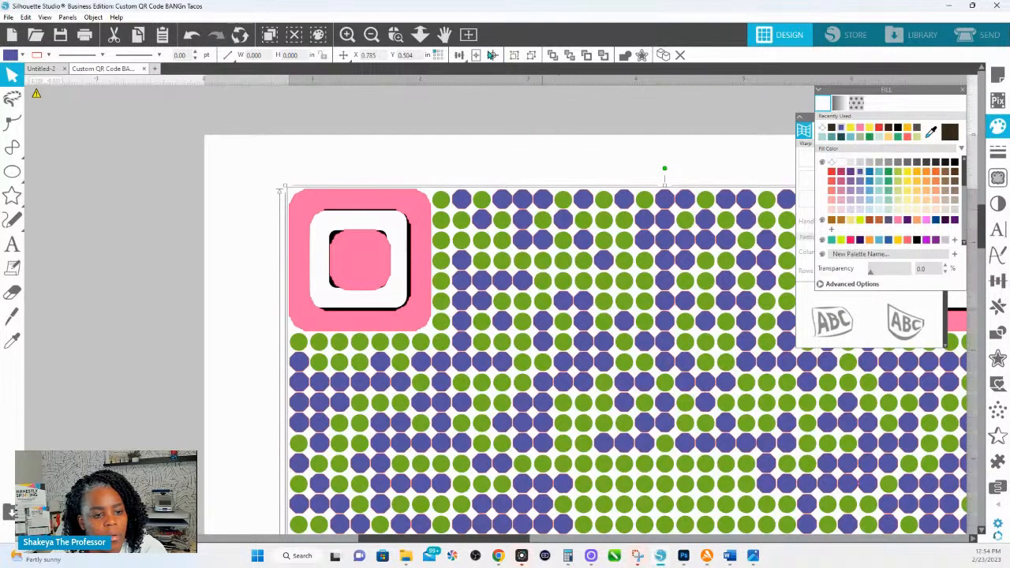
pyautogui.click(419, 34)
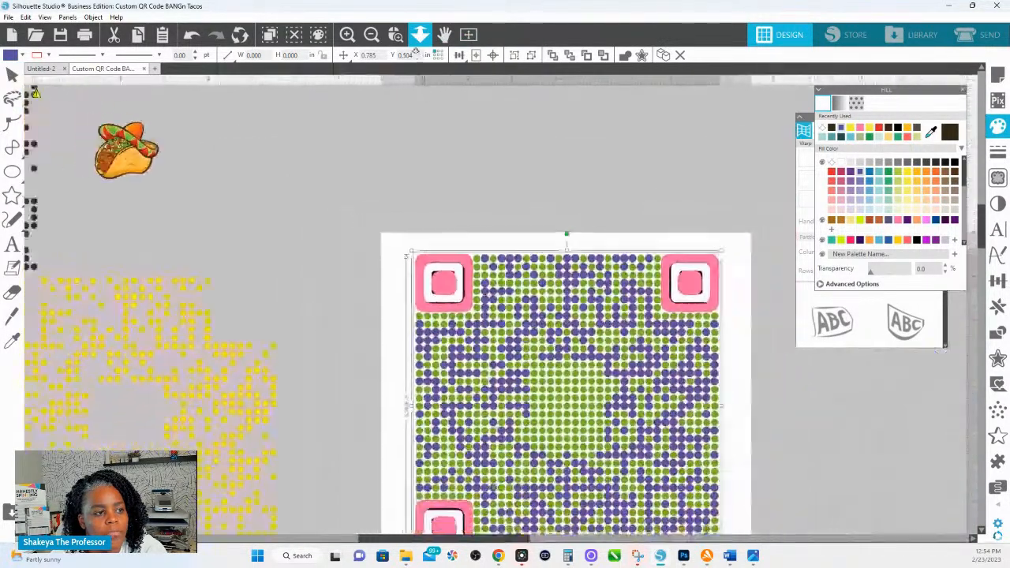
pyautogui.click(562, 195)
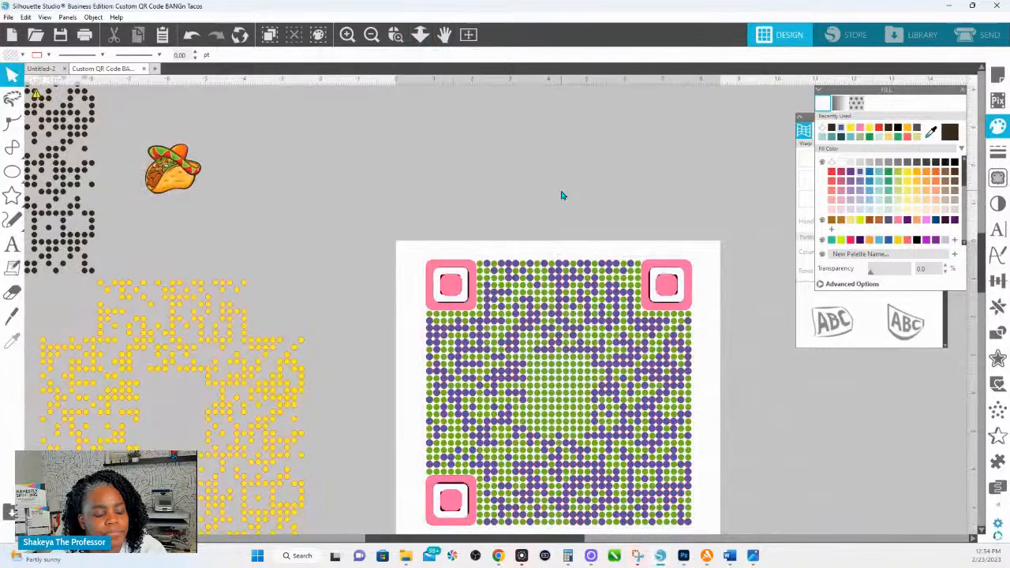
# Select the blue-violet dots together with the green grid dots and open the Modify options for combining them.
pyautogui.click(556, 261)
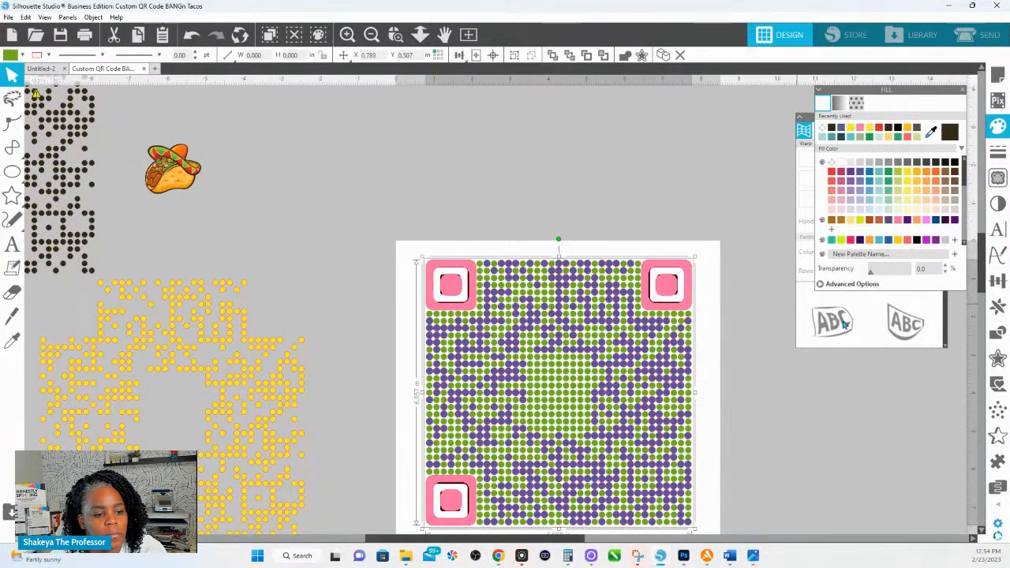
pyautogui.click(998, 358)
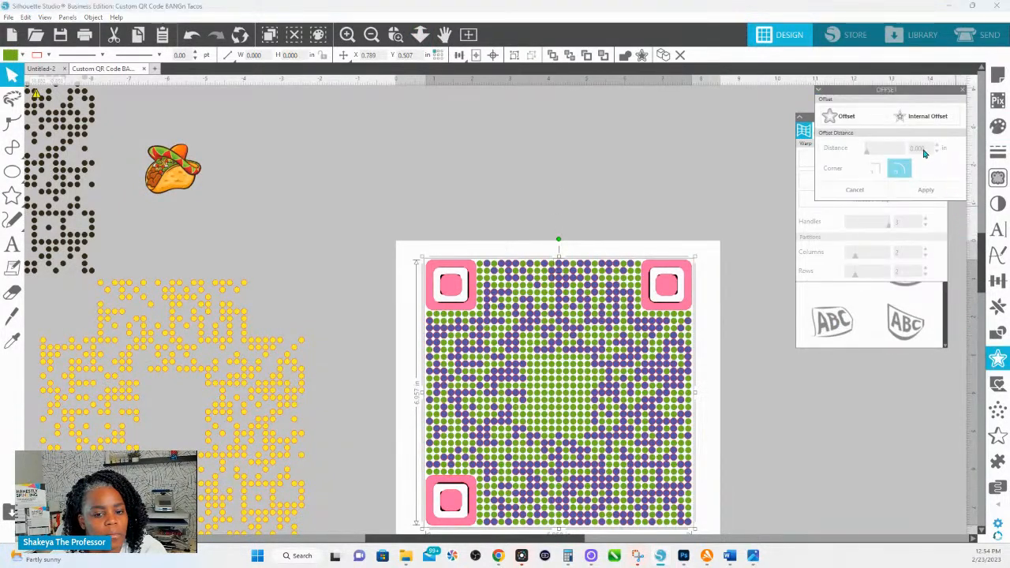
pyautogui.click(998, 332)
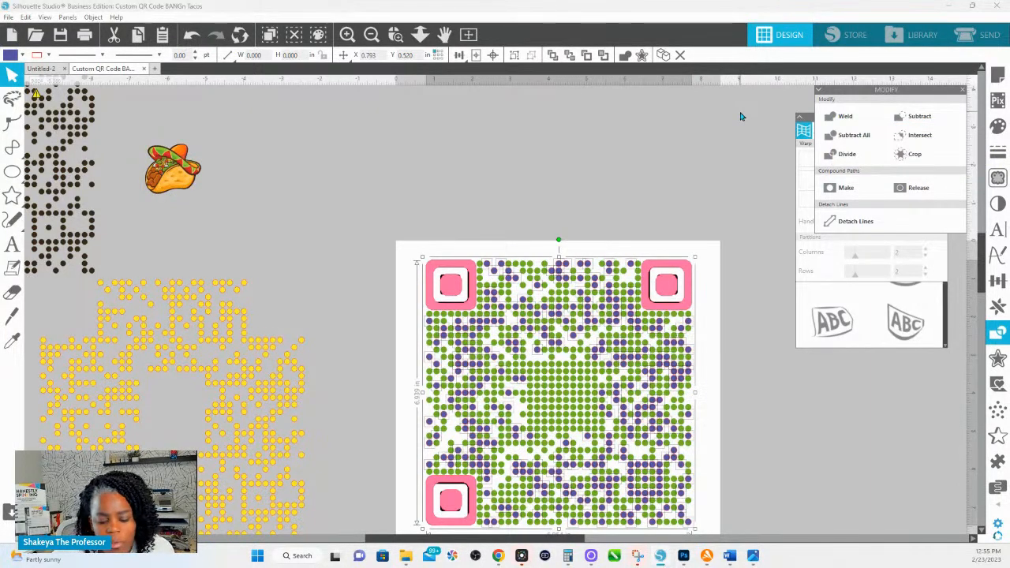
pyautogui.press('i')
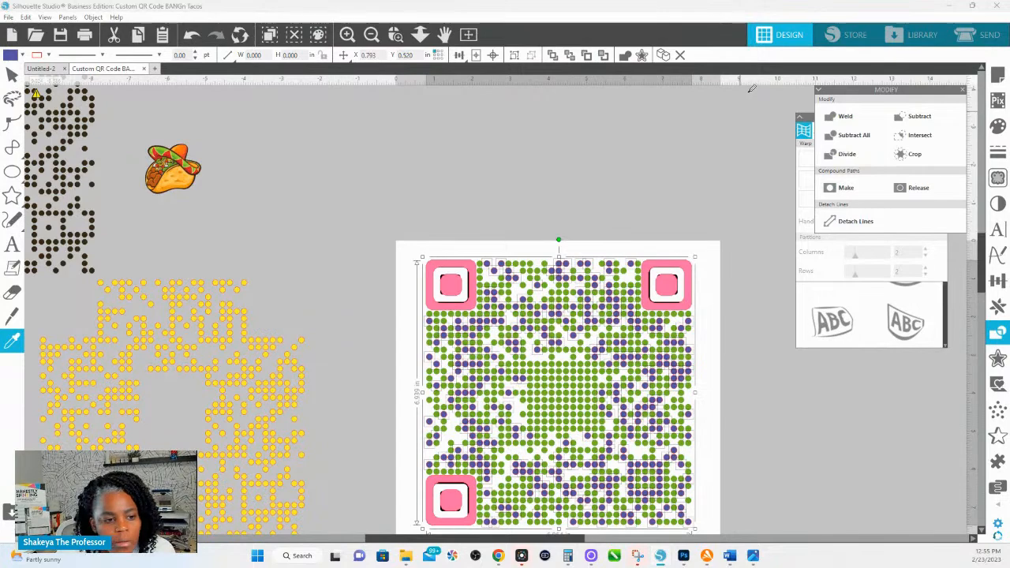
pyautogui.click(481, 209)
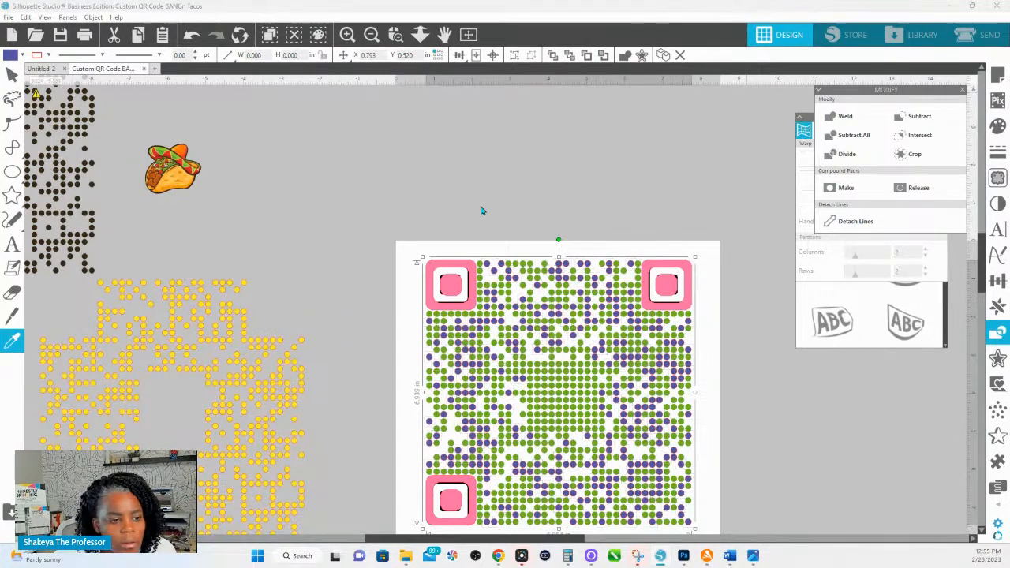
# Delete the green grid dots and black markers from the page, keeping the pink markers and blue-violet dots.
pyautogui.click(397, 36)
pyautogui.moveTo(408, 235); pyautogui.dragTo(726, 390)
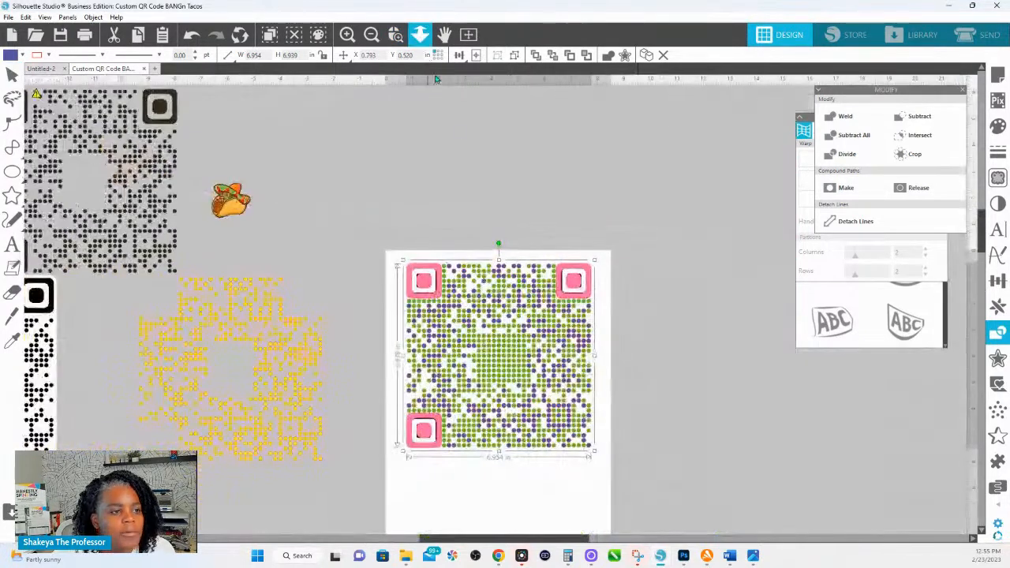
pyautogui.click(420, 34)
pyautogui.click(499, 334)
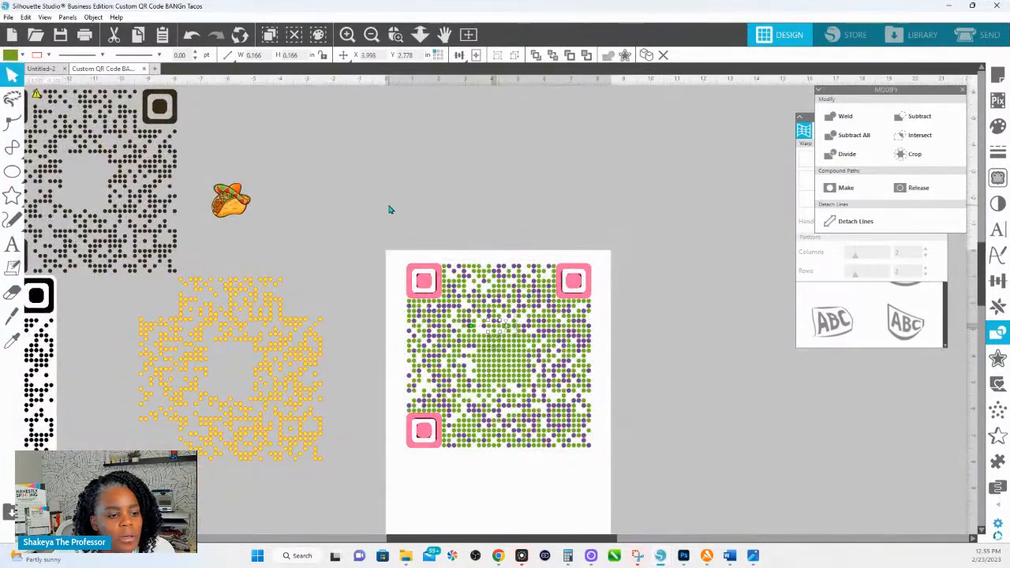
pyautogui.moveTo(389, 209); pyautogui.dragTo(607, 469)
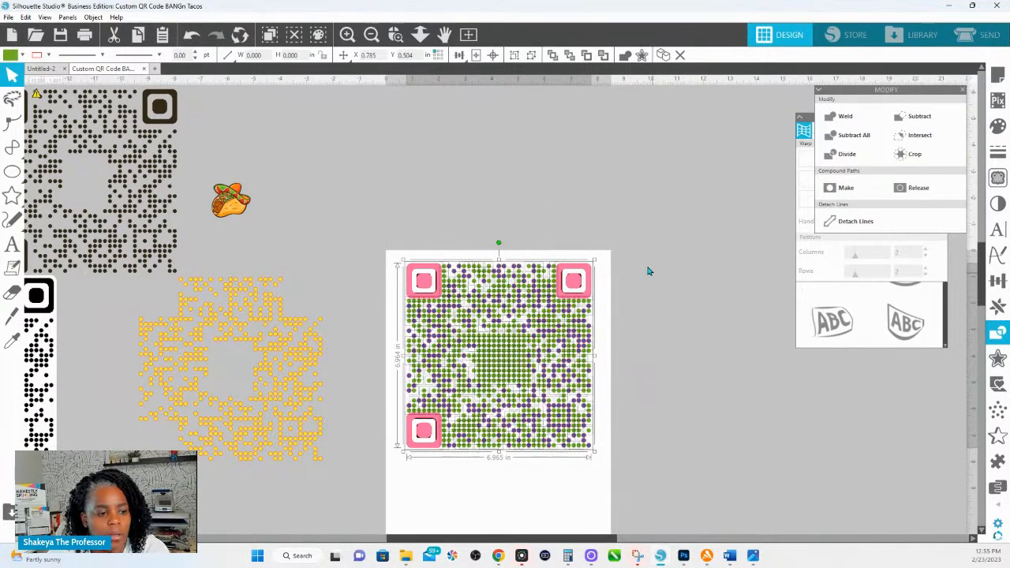
pyautogui.keyDown('shift'); pyautogui.click(577, 281); pyautogui.keyUp('shift')
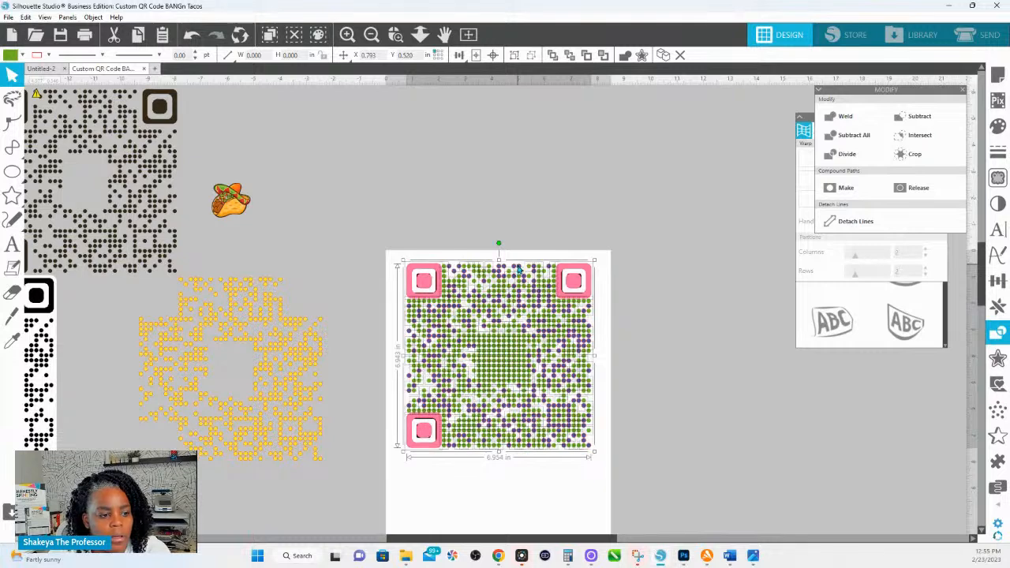
pyautogui.press('Delete')
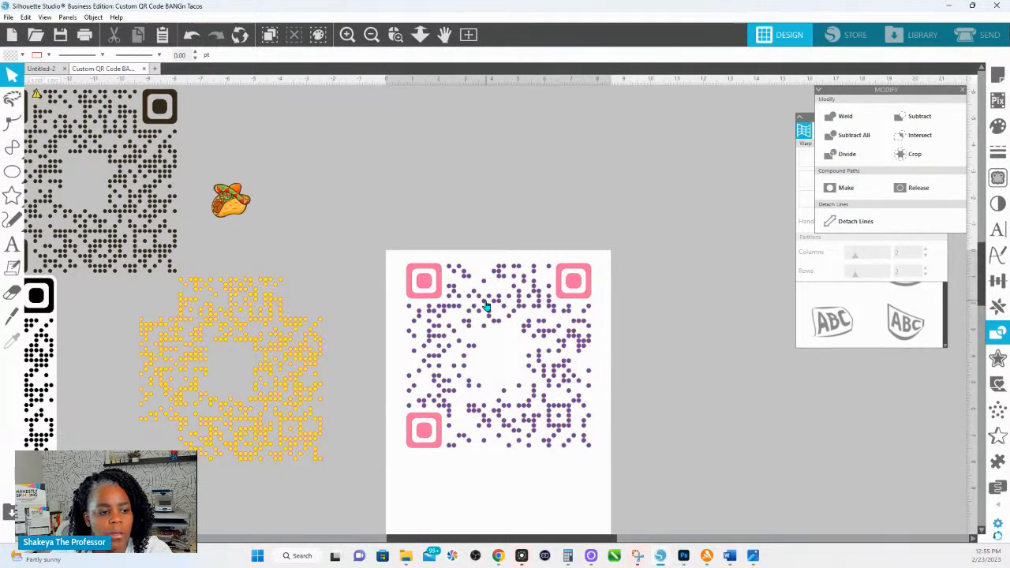
# Try moving the dark brown markers and overlaying the original black QR code on the page design for comparison, and undo these moves.
pyautogui.moveTo(155, 102); pyautogui.dragTo(363, 183)
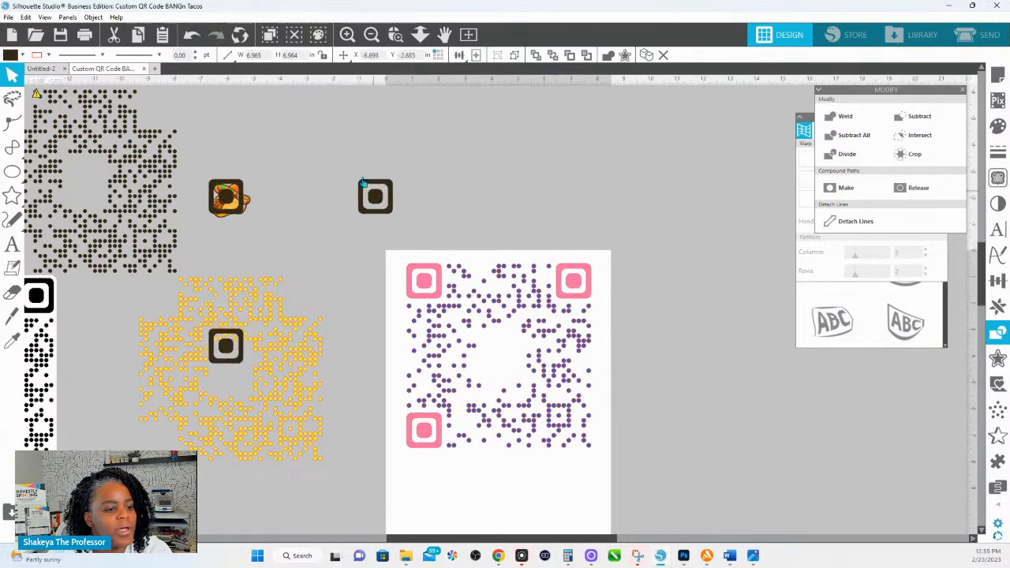
pyautogui.hotkey('ctrl', 'z')
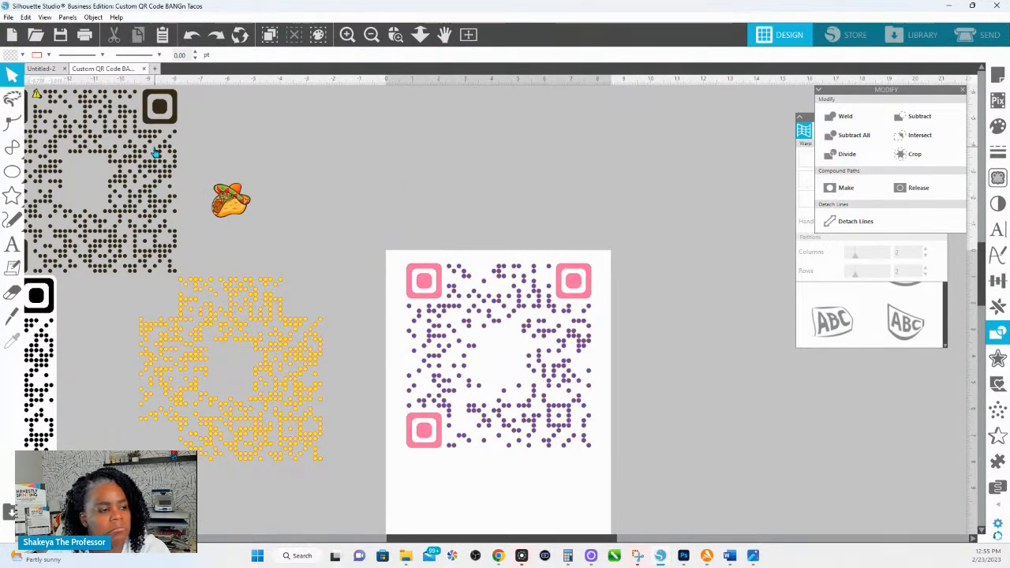
pyautogui.moveTo(40, 300); pyautogui.dragTo(576, 286)
pyautogui.click(576, 285)
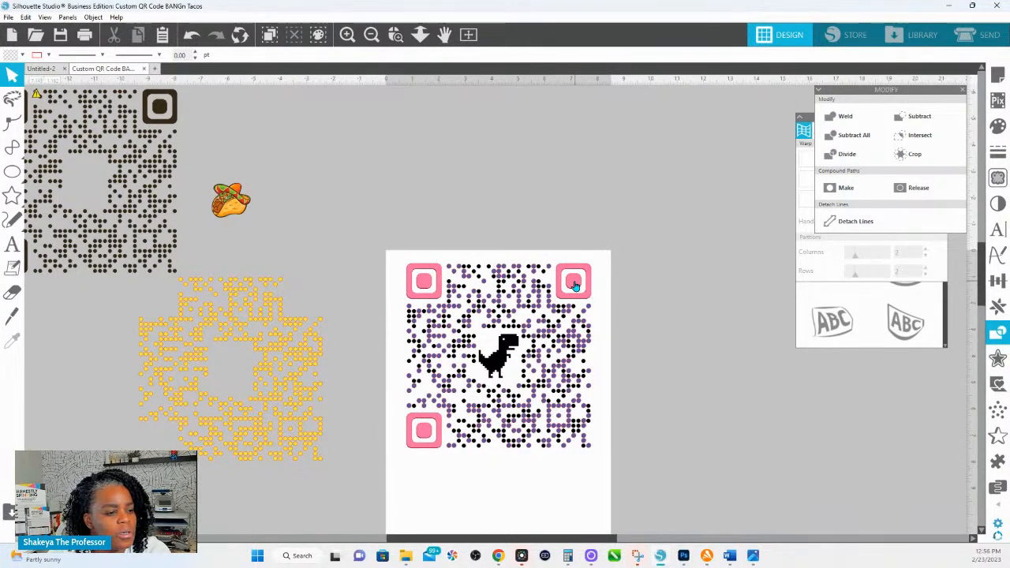
pyautogui.moveTo(575, 286); pyautogui.dragTo(577, 291)
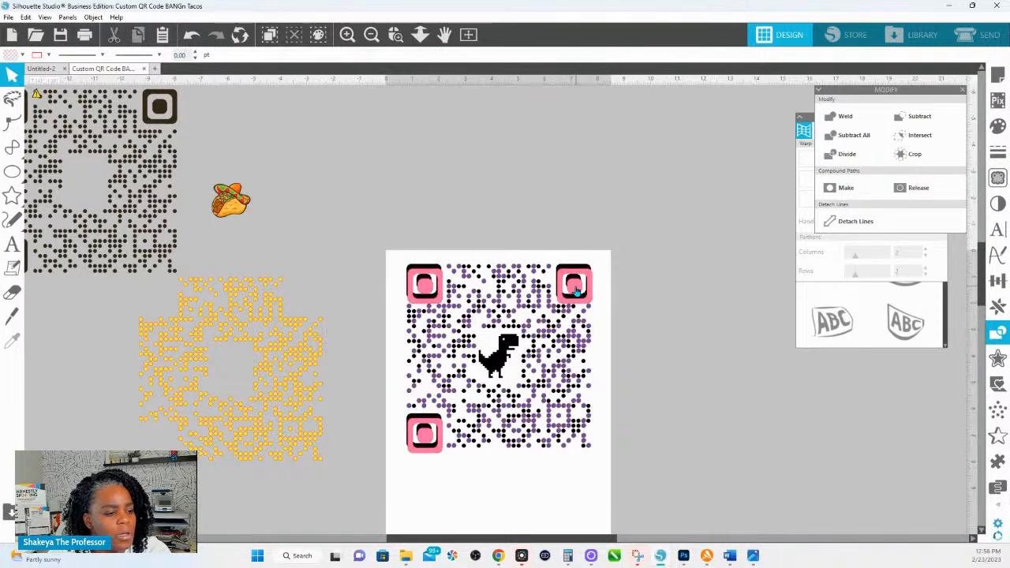
pyautogui.hotkey('ctrl', 'z')
pyautogui.click(497, 359)
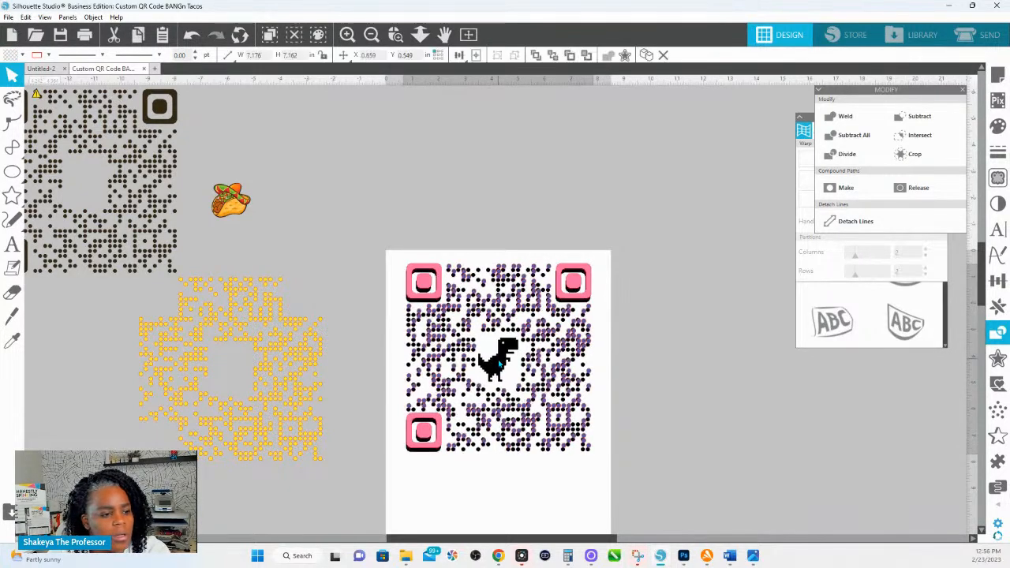
pyautogui.moveTo(501, 360); pyautogui.dragTo(40, 497)
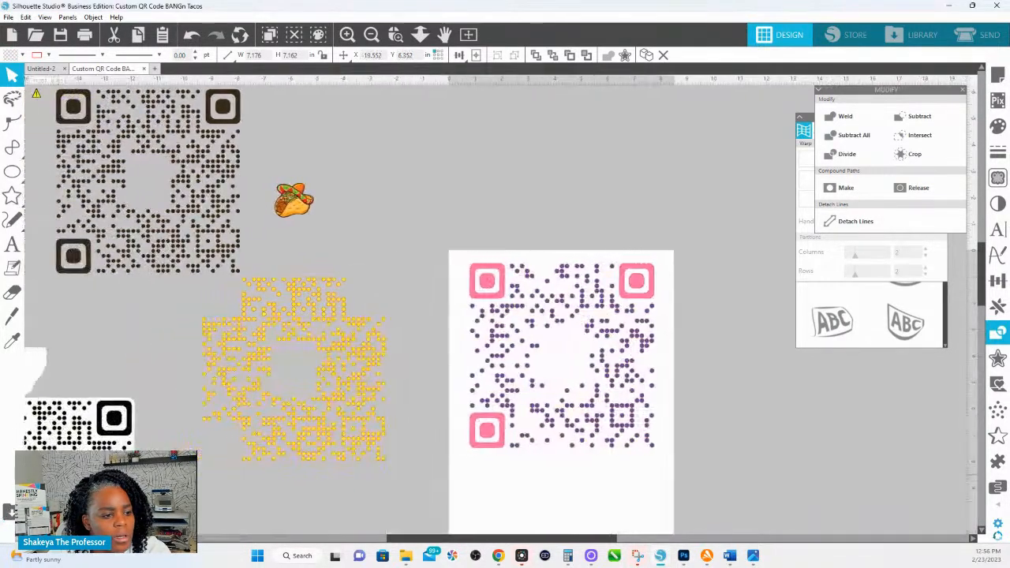
pyautogui.click(300, 254)
pyautogui.hotkey('ctrl', 'z')
pyautogui.hotkey('ctrl', 'z')
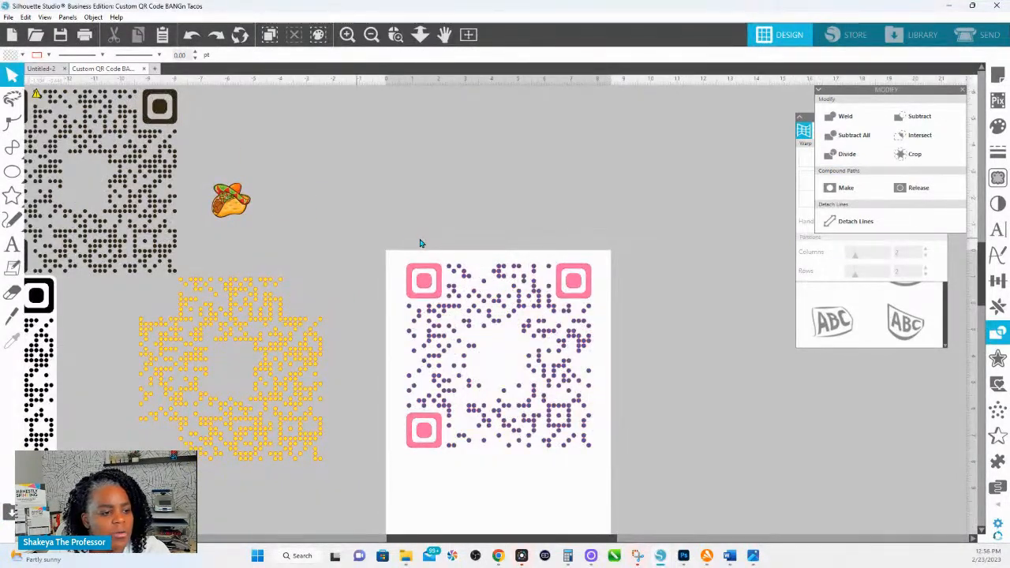
# Undo the deletions and the combining of the dots, restoring the full green grid and black markers, and deselect everything.
pyautogui.hotkey('ctrl', 'z')
pyautogui.hotkey('ctrl', 'z')
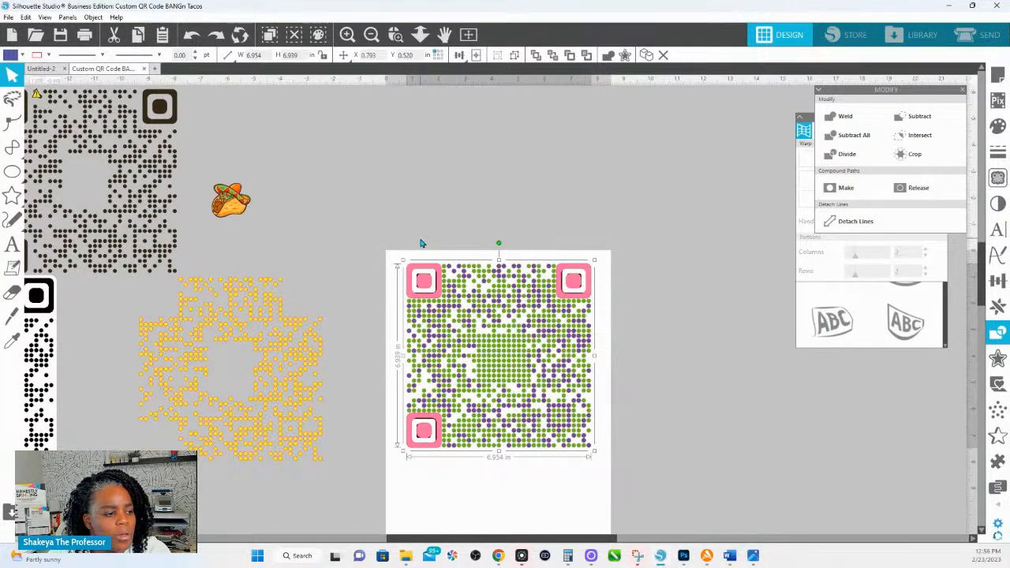
pyautogui.scroll(5, 494, 242)
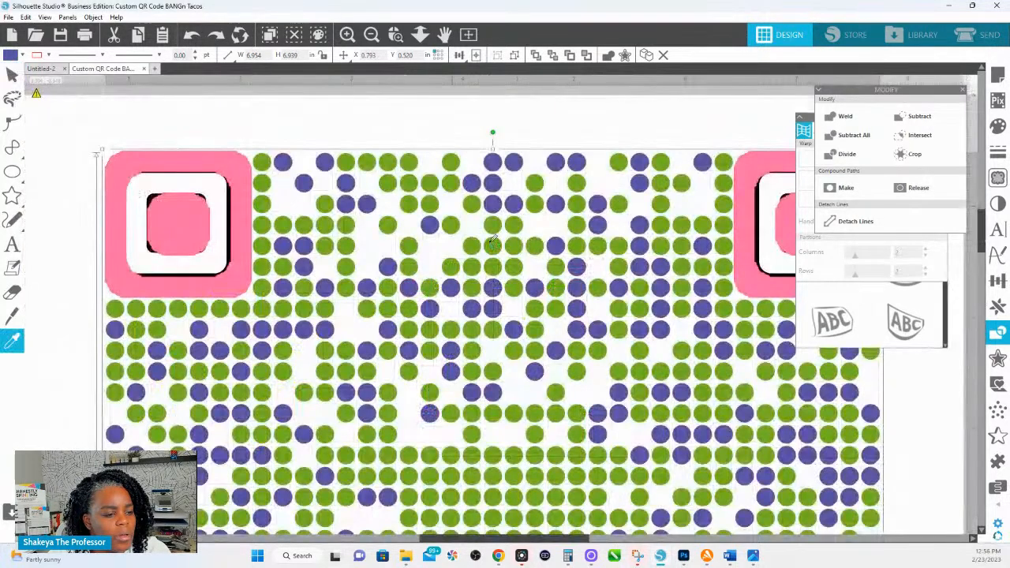
pyautogui.scroll(-5, 493, 239)
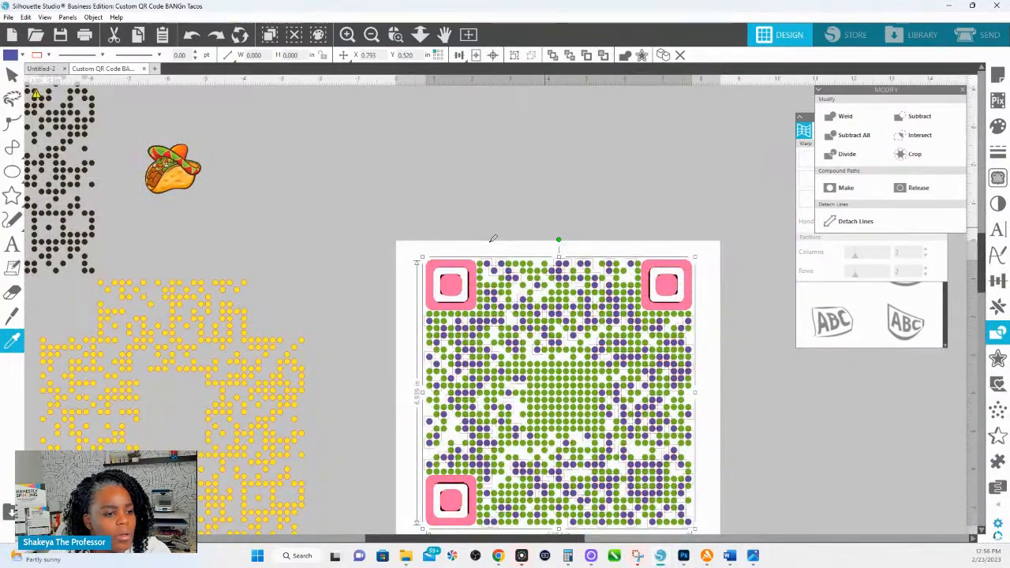
pyautogui.hotkey('ctrl', 'z')
pyautogui.press('v')
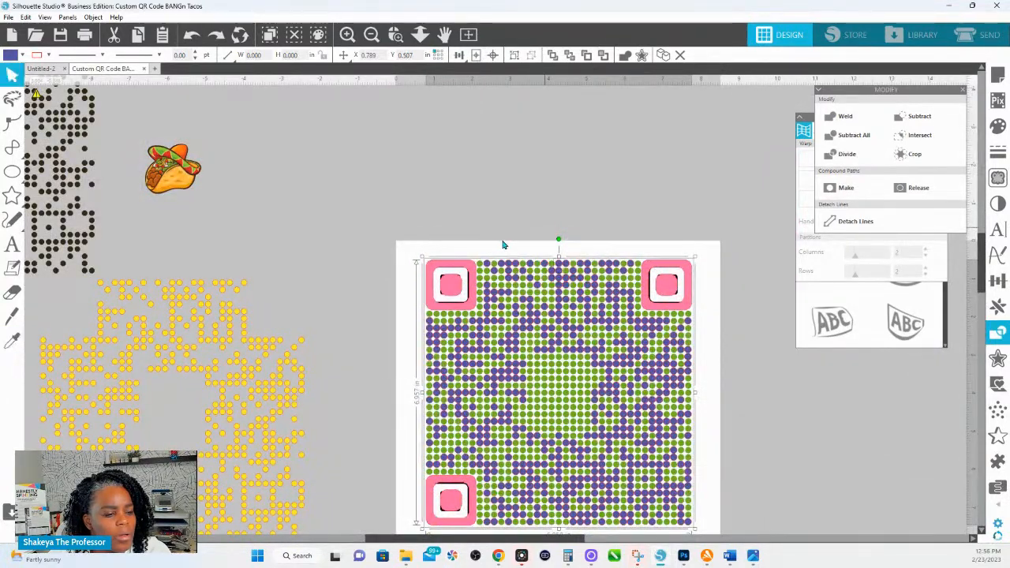
pyautogui.click(530, 208)
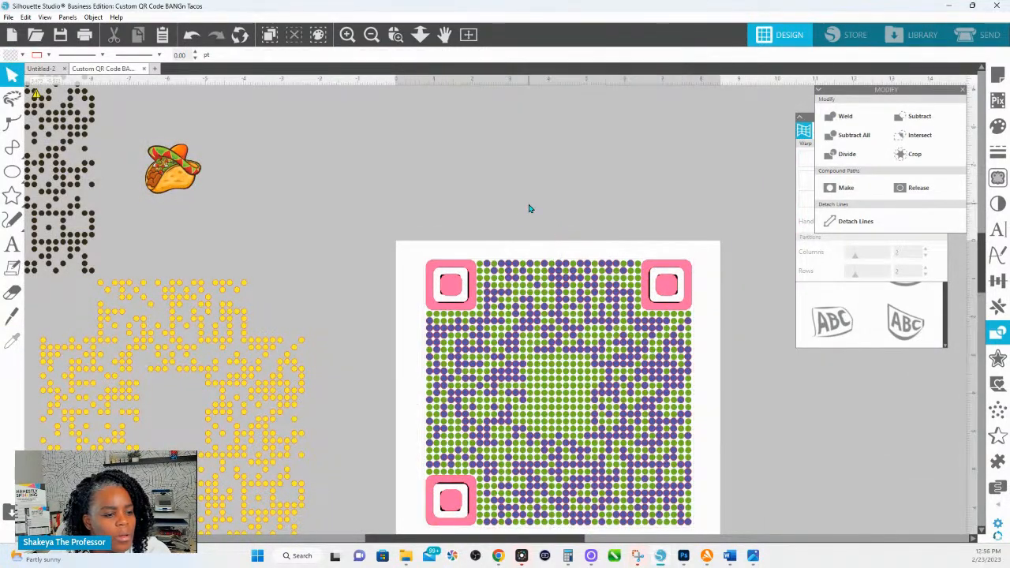
# Try moving the green grid dots and then the blue-violet dots, and undo these moves.
pyautogui.click(495, 270)
pyautogui.moveTo(496, 259); pyautogui.dragTo(495, 253)
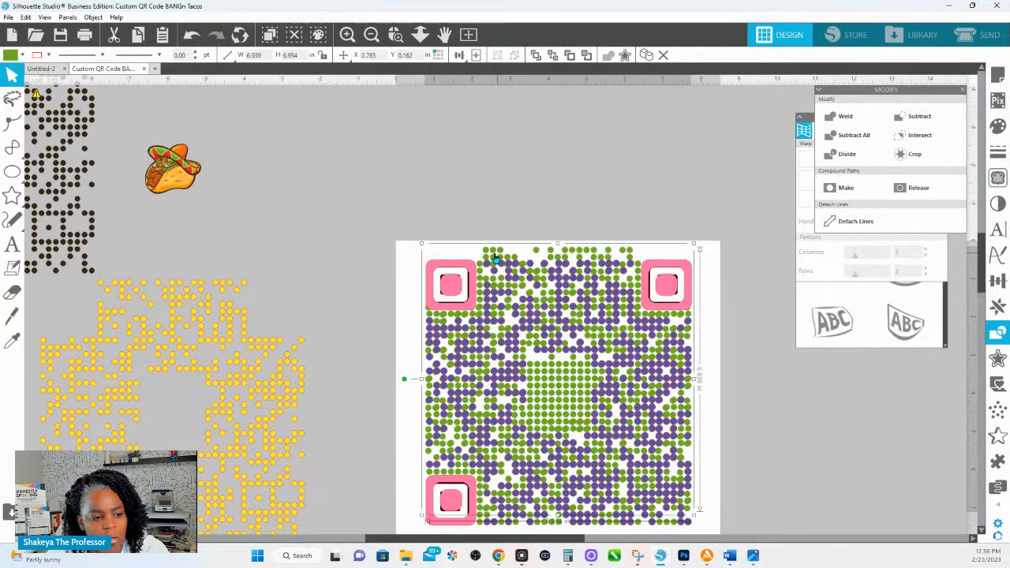
pyautogui.moveTo(495, 257); pyautogui.dragTo(595, 349)
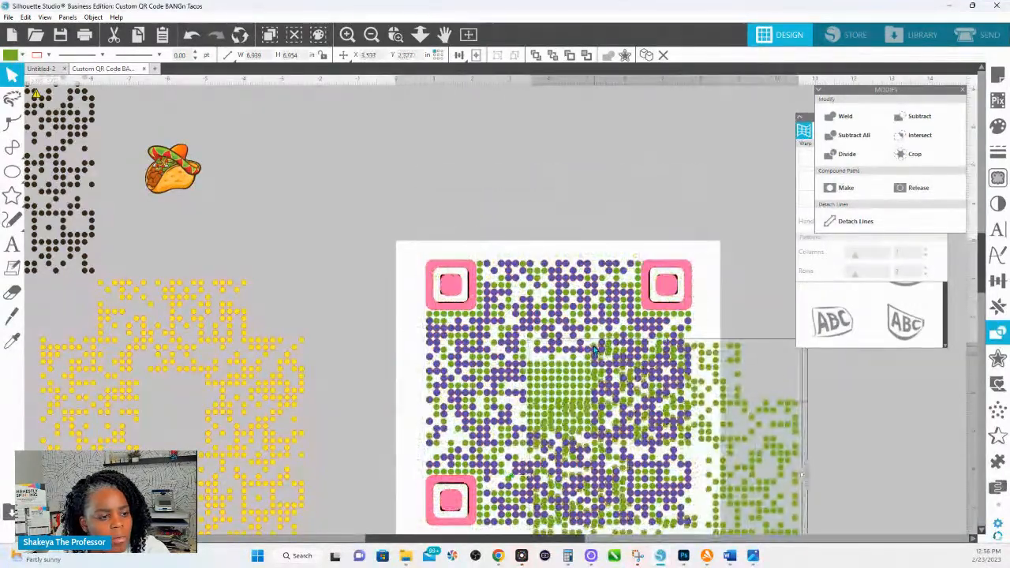
pyautogui.click(485, 282)
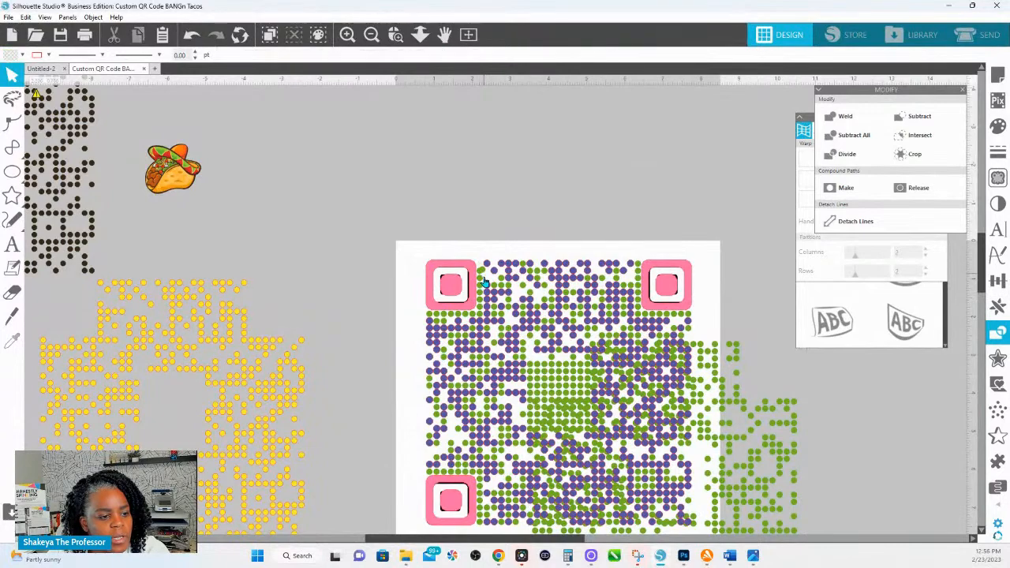
pyautogui.hotkey('ctrl', 'z')
pyautogui.hotkey('ctrl', 'z')
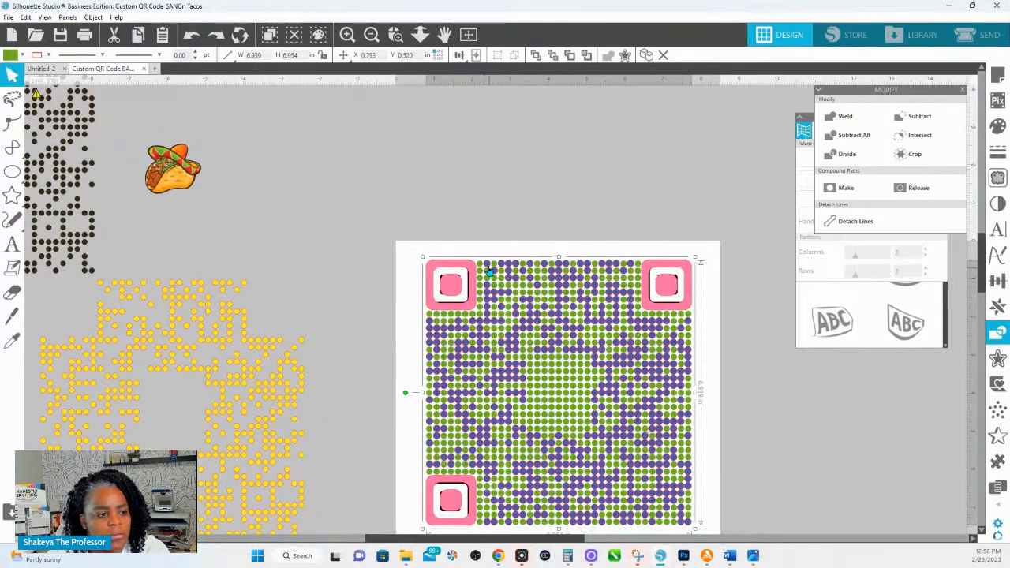
pyautogui.moveTo(488, 265); pyautogui.dragTo(490, 274)
pyautogui.click(490, 274)
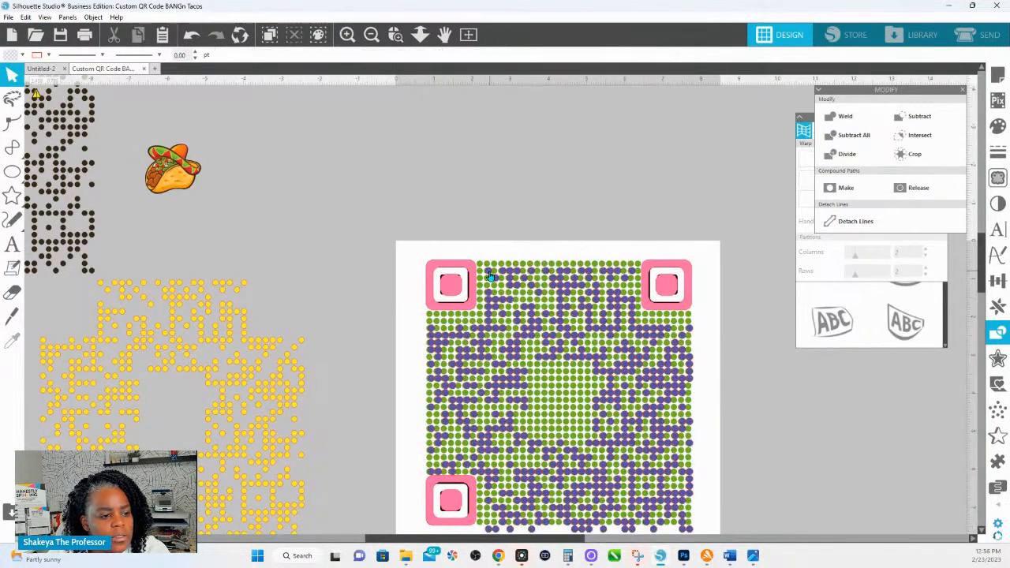
pyautogui.hotkey('ctrl', 'z')
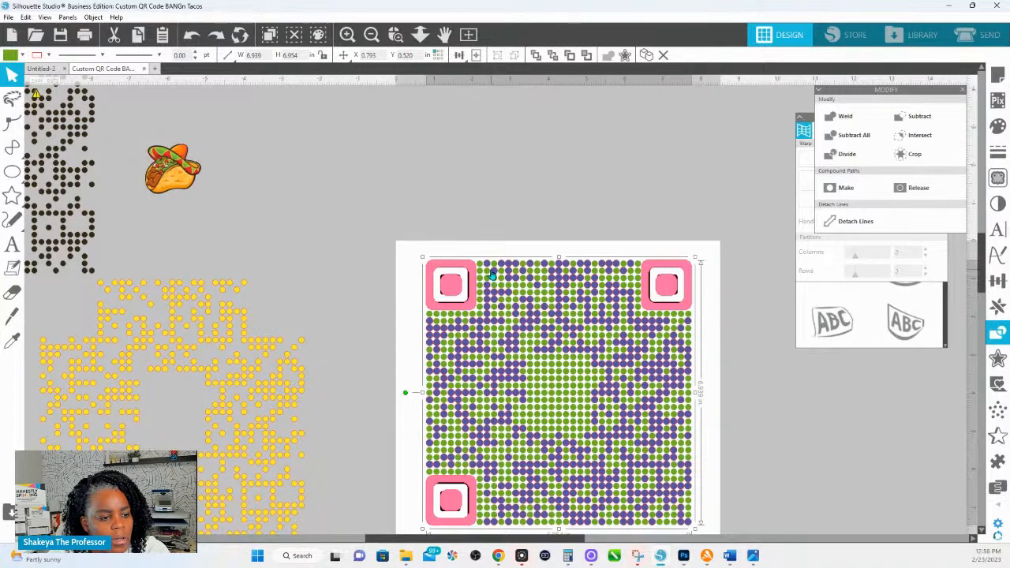
# Step back through the recent edits and redo the alignment of the pink markers and blue-violet dots over the green grid.
pyautogui.hotkey('ctrl', 'z')
pyautogui.hotkey('ctrl', 'z')
pyautogui.hotkey('ctrl', 'z')
pyautogui.hotkey('ctrl', 'z')
pyautogui.hotkey('ctrl', 'z')
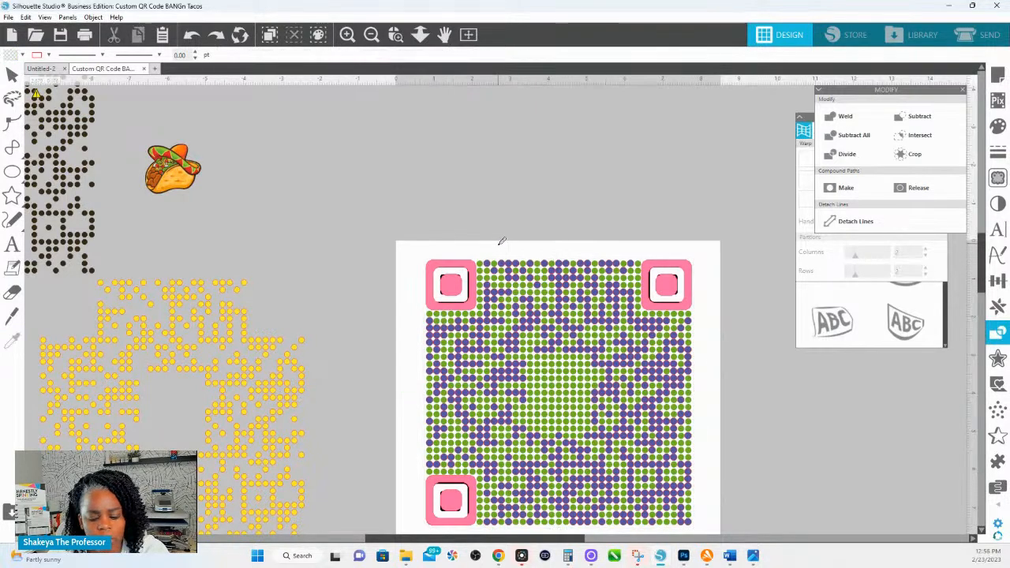
pyautogui.scroll(3, 502, 241)
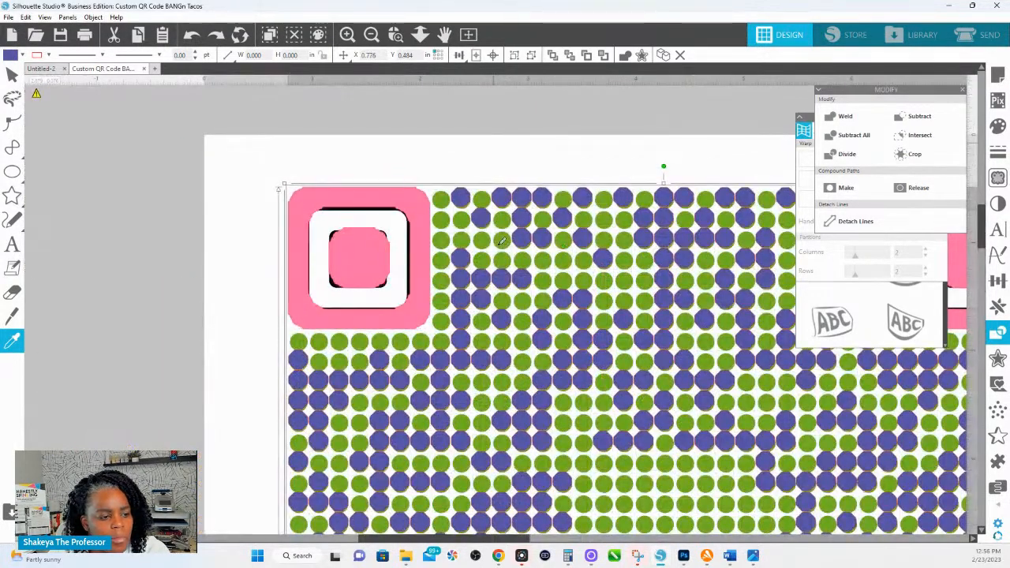
pyautogui.click(194, 37)
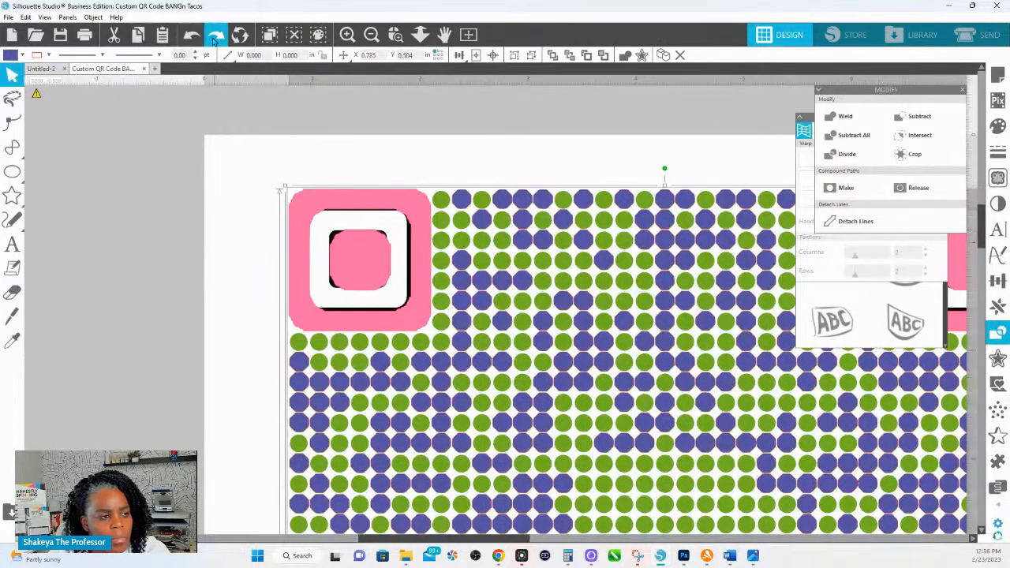
# Try moving green dots away from the grid beside the upper-left marker, and undo these moves.
pyautogui.click(542, 159)
pyautogui.moveTo(480, 207); pyautogui.dragTo(527, 447)
pyautogui.moveTo(445, 207); pyautogui.dragTo(442, 190)
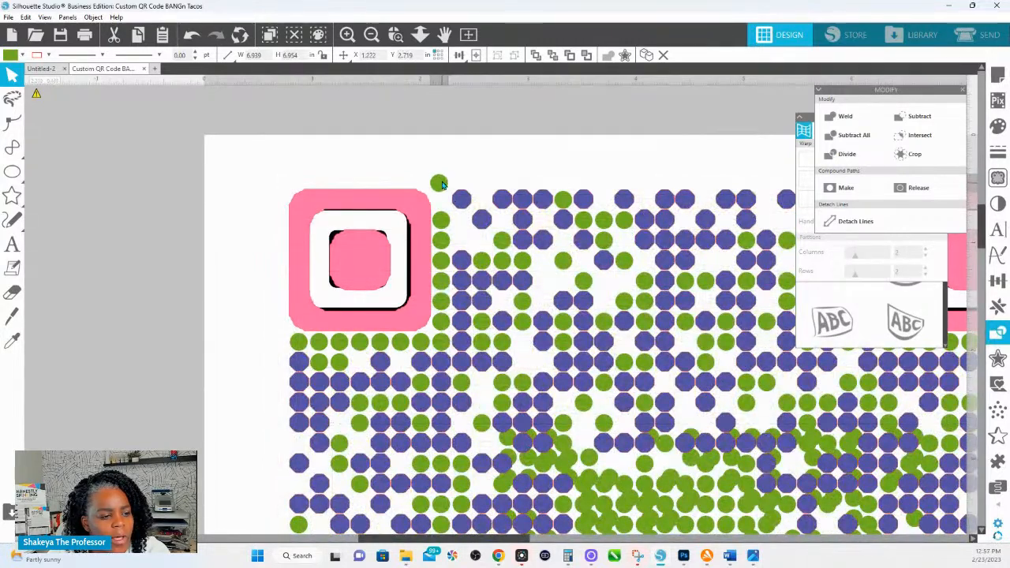
pyautogui.hotkey('ctrl', 'z')
pyautogui.hotkey('ctrl', 'z')
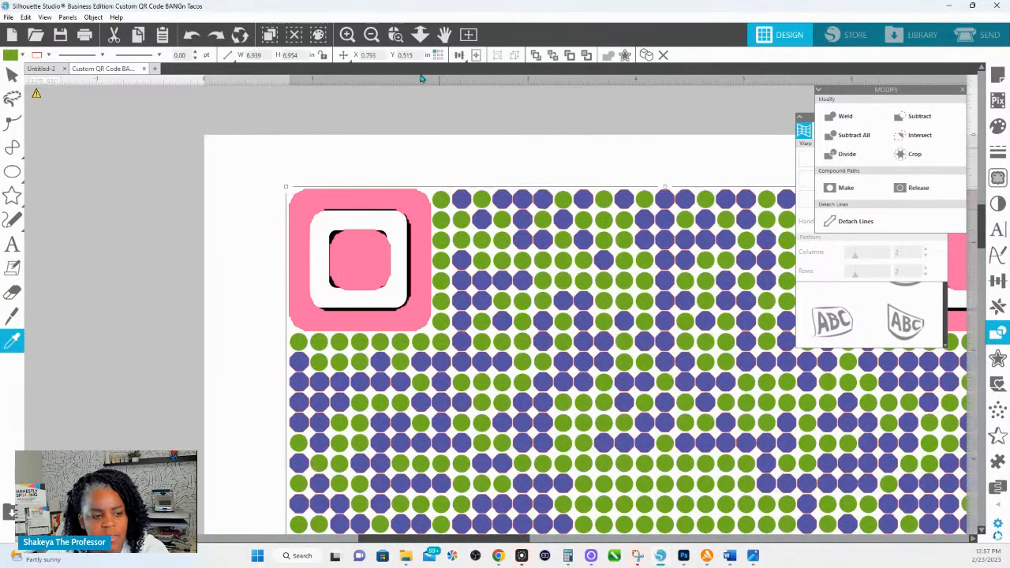
# Send the pink markers behind the black markers and dots, and deselect everything.
pyautogui.click(420, 34)
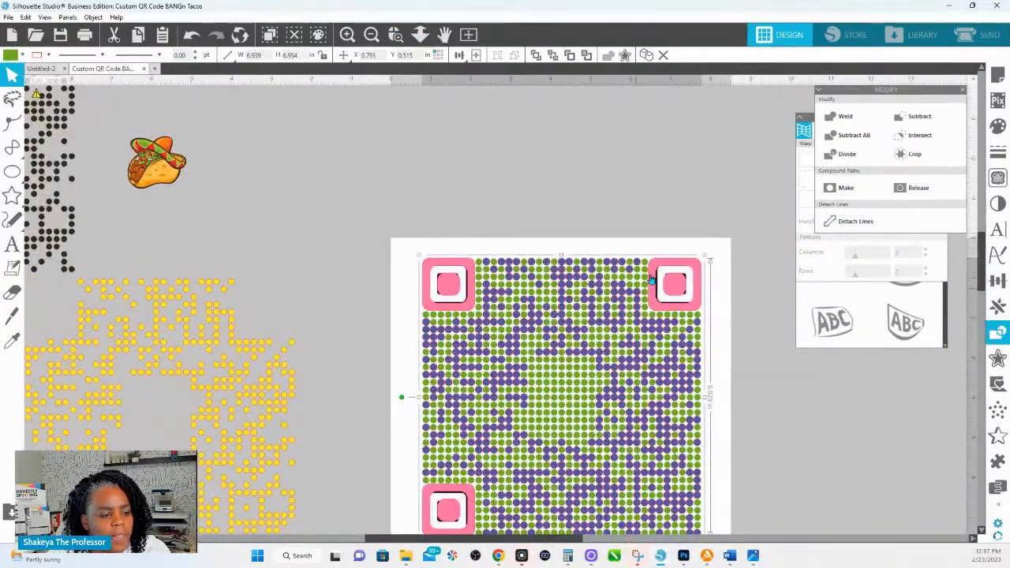
pyautogui.moveTo(425, 210); pyautogui.dragTo(716, 543)
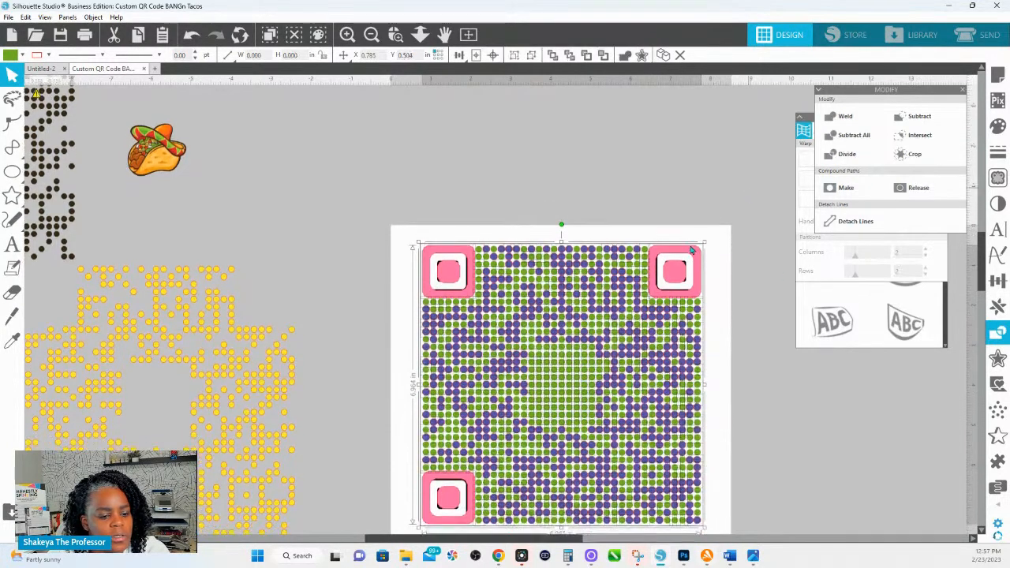
pyautogui.click(690, 253)
pyautogui.rightClick(680, 254)
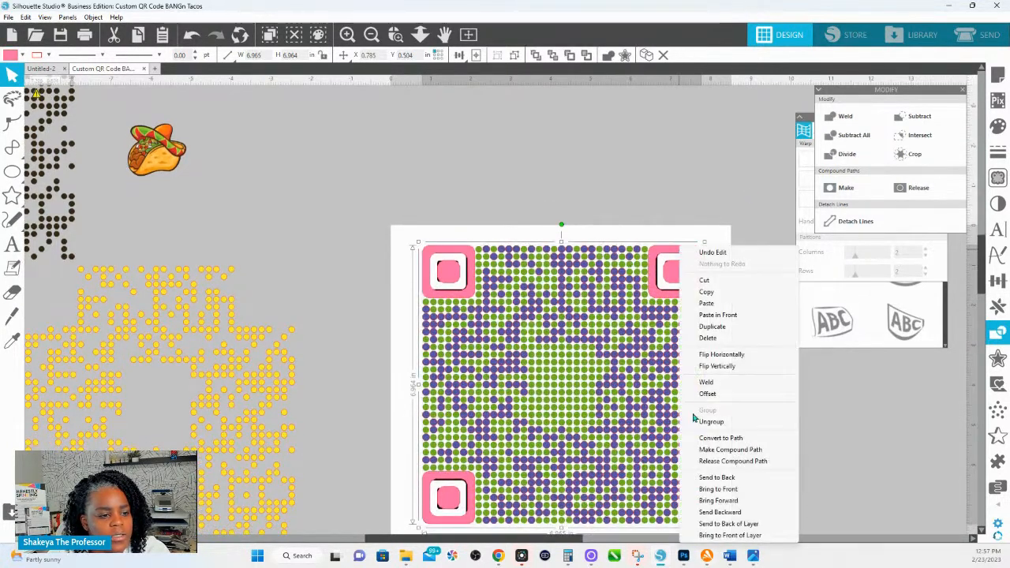
pyautogui.click(715, 477)
pyautogui.click(495, 121)
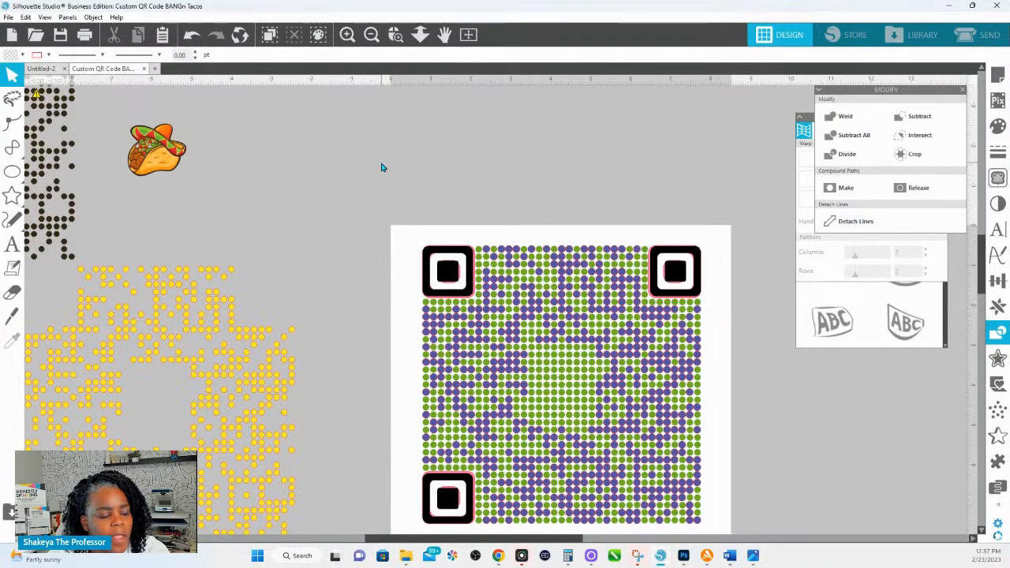
# Try filling the green grid dots and the black markers selected with them with yellow, and undo the fill.
pyautogui.moveTo(371, 180); pyautogui.dragTo(690, 458)
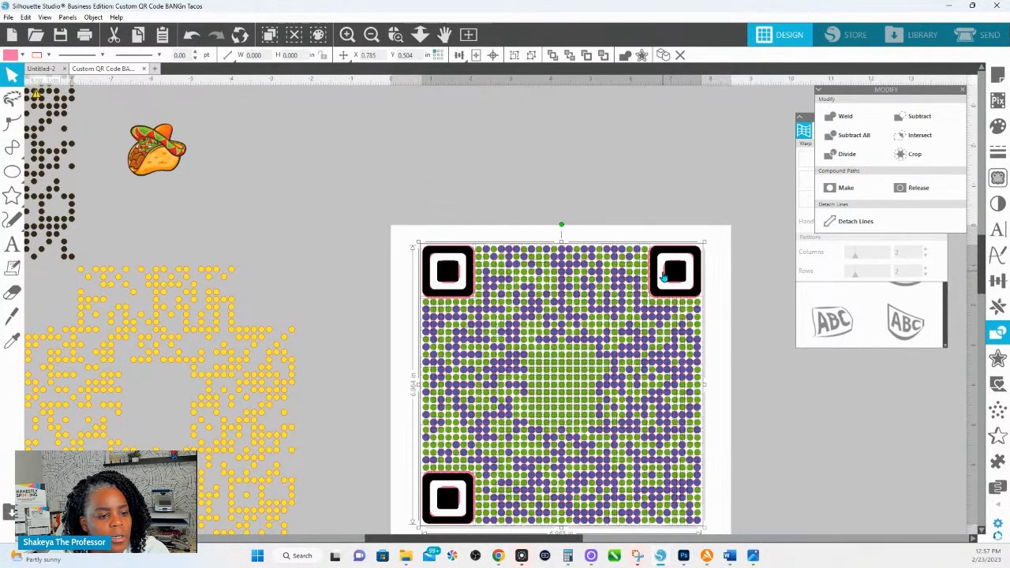
pyautogui.click(642, 258)
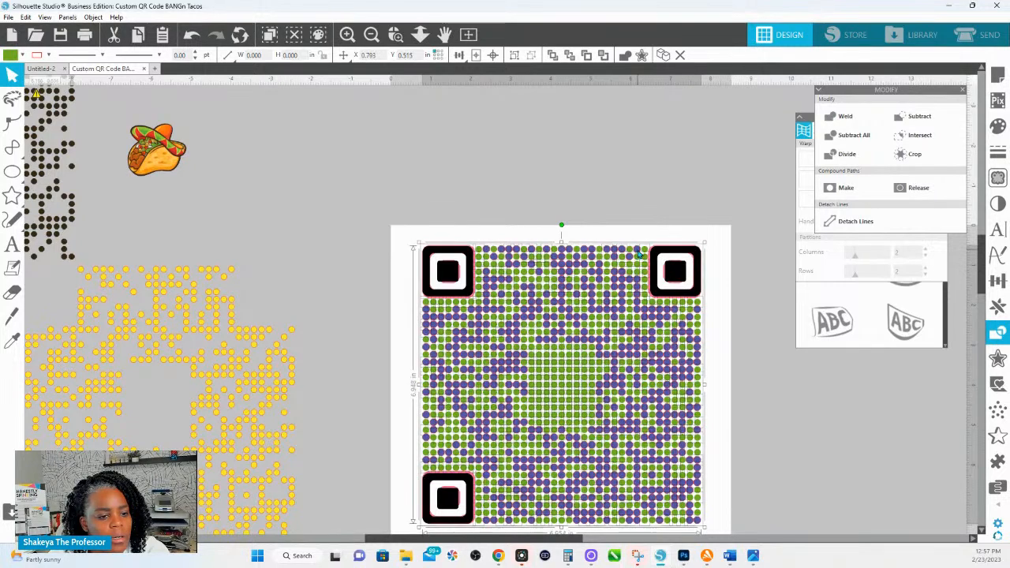
pyautogui.click(1000, 131)
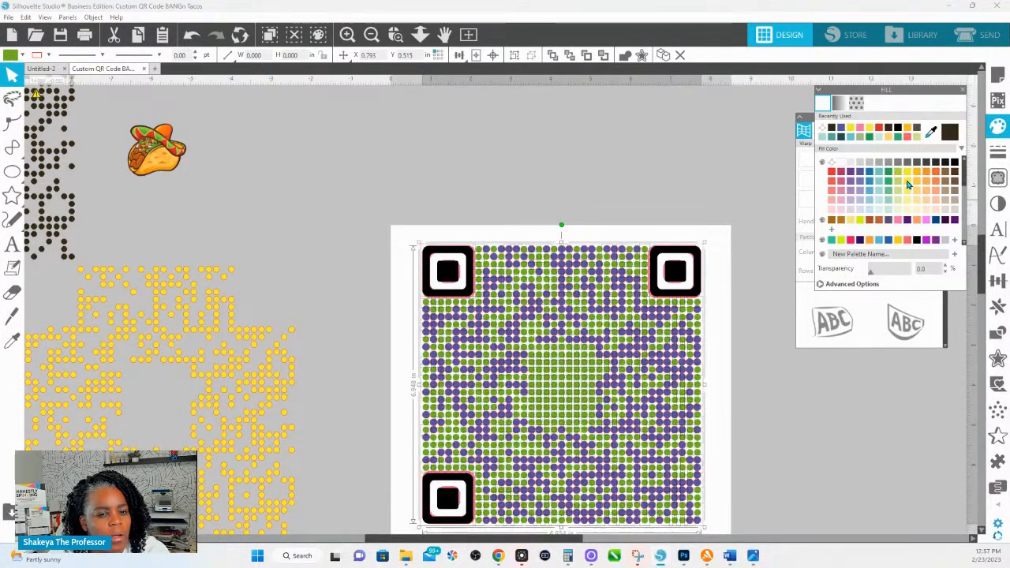
pyautogui.click(907, 182)
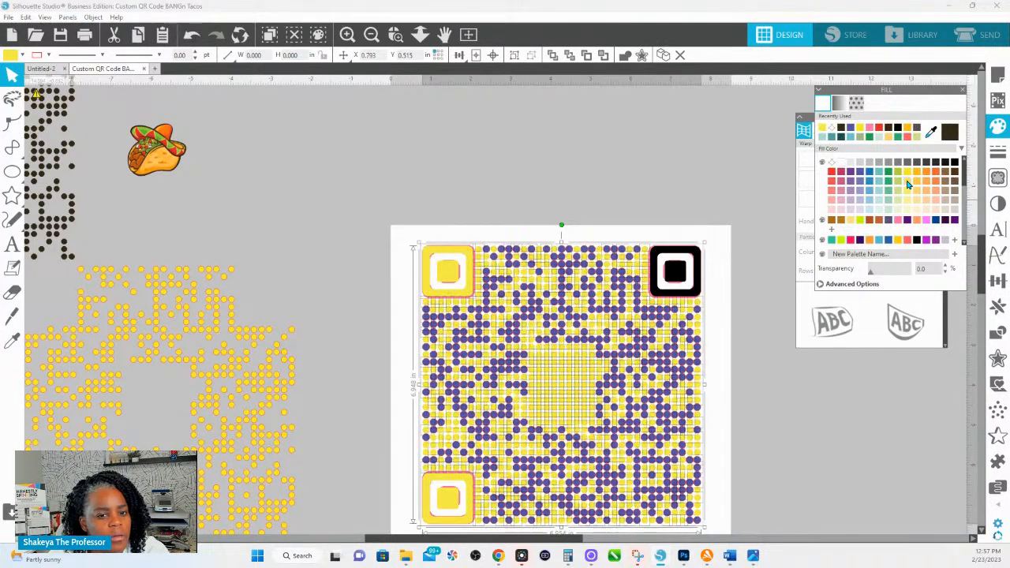
pyautogui.press('i')
pyautogui.hotkey('ctrl', 'z')
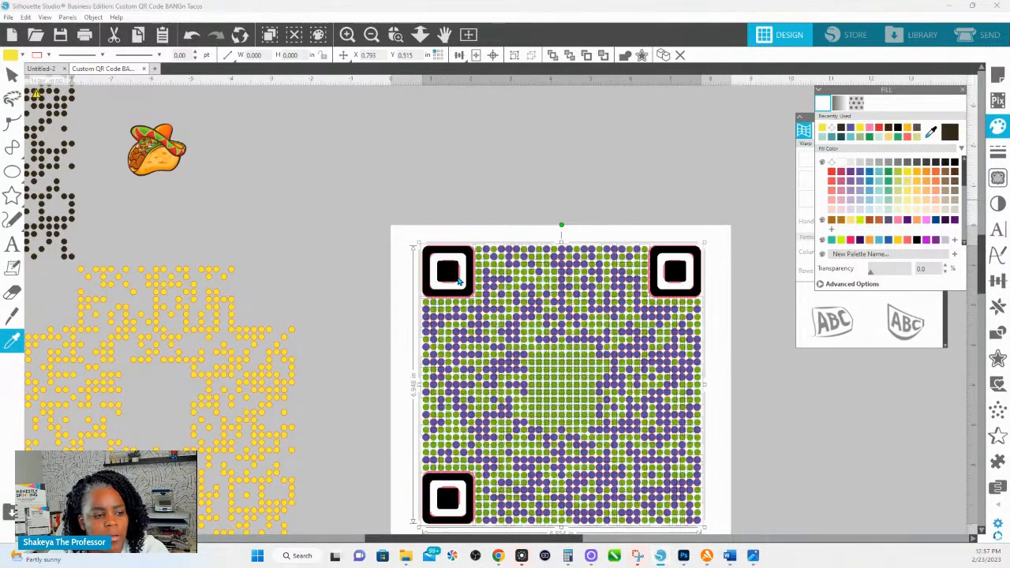
# Fill only the green grid dots with light blue, leaving out the black markers, and join them into one compound path.
pyautogui.click(452, 276)
pyautogui.click(450, 504)
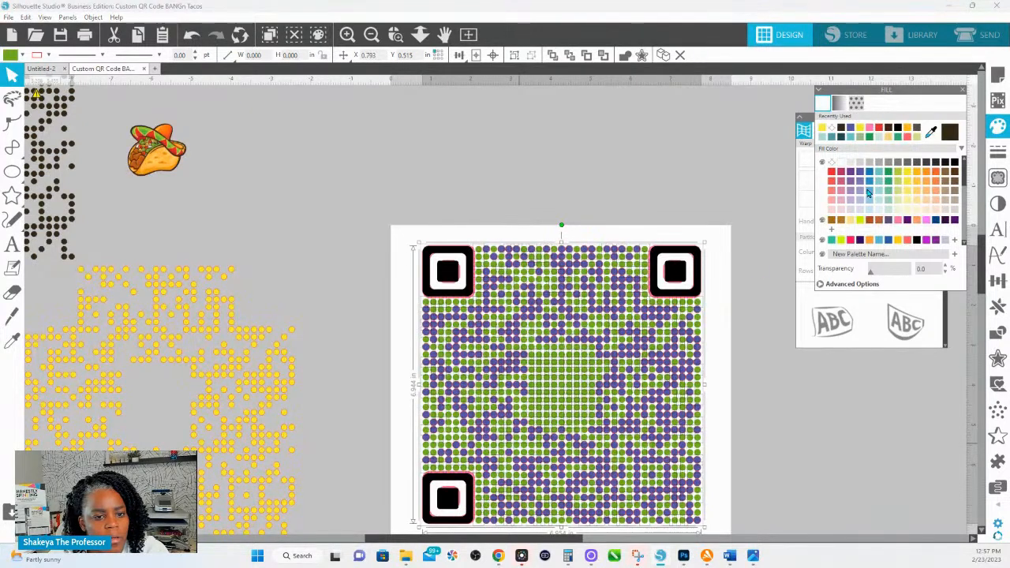
pyautogui.click(869, 192)
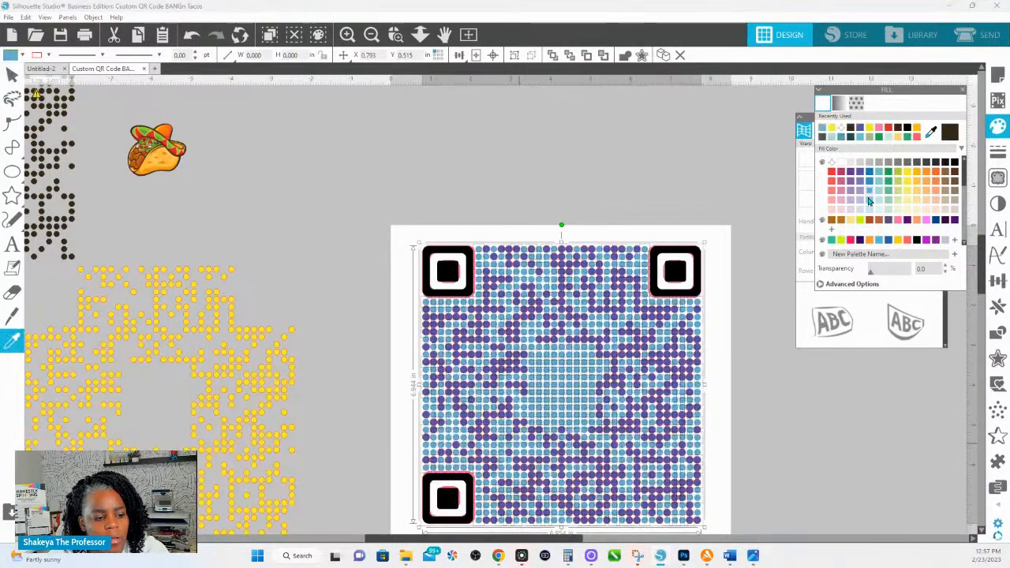
pyautogui.hotkey('ctrl', 'e')
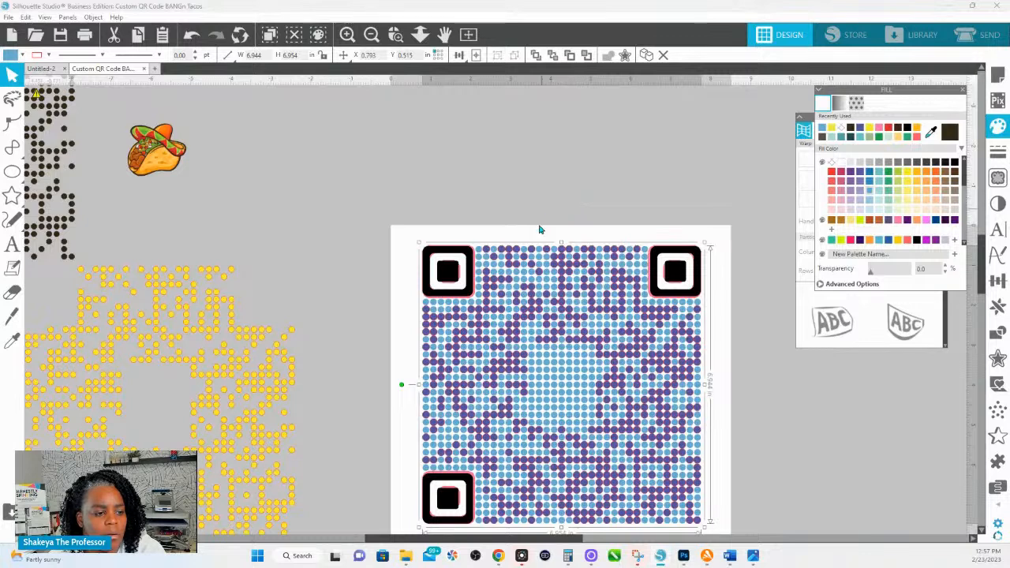
# Crop the light blue grid dots and the blue-violet dots against each other and join the resulting dots into one object.
pyautogui.click(556, 206)
pyautogui.click(556, 249)
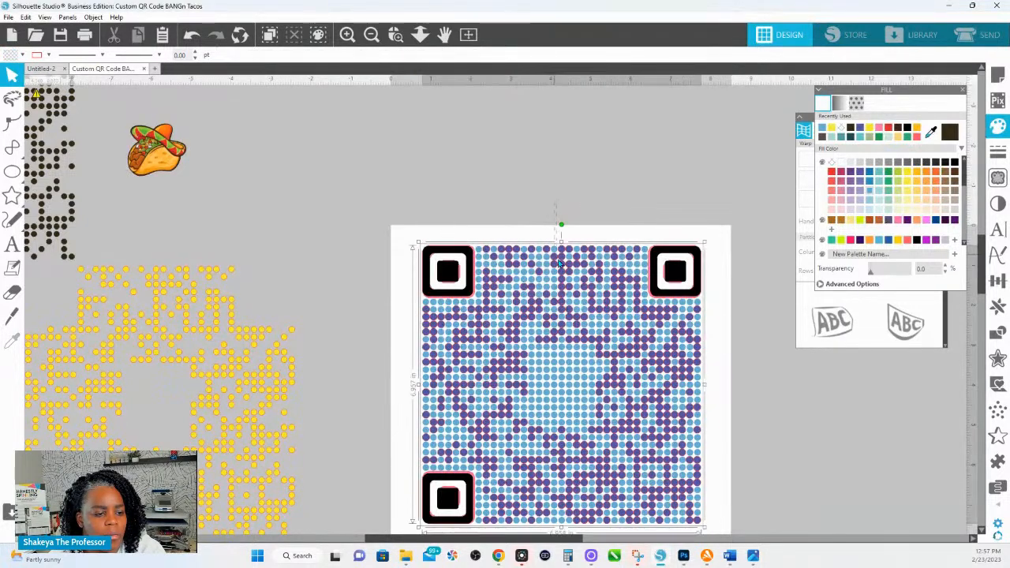
pyautogui.click(998, 333)
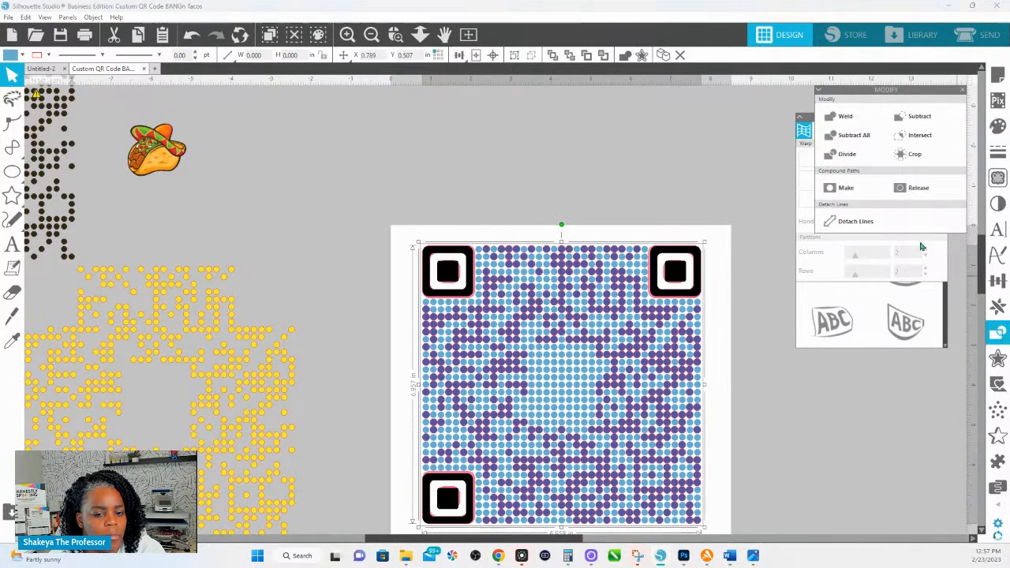
pyautogui.click(911, 155)
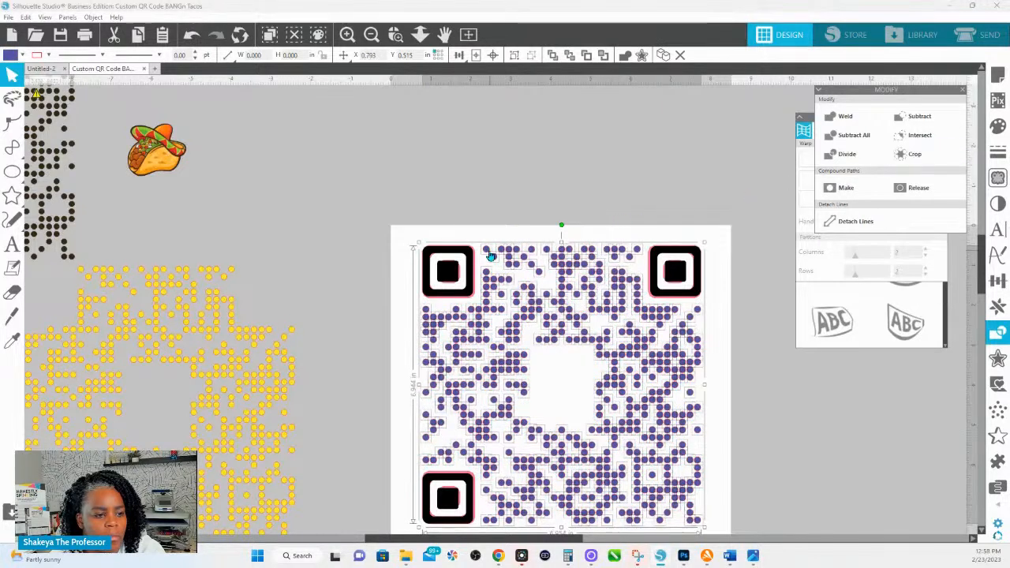
pyautogui.press('i')
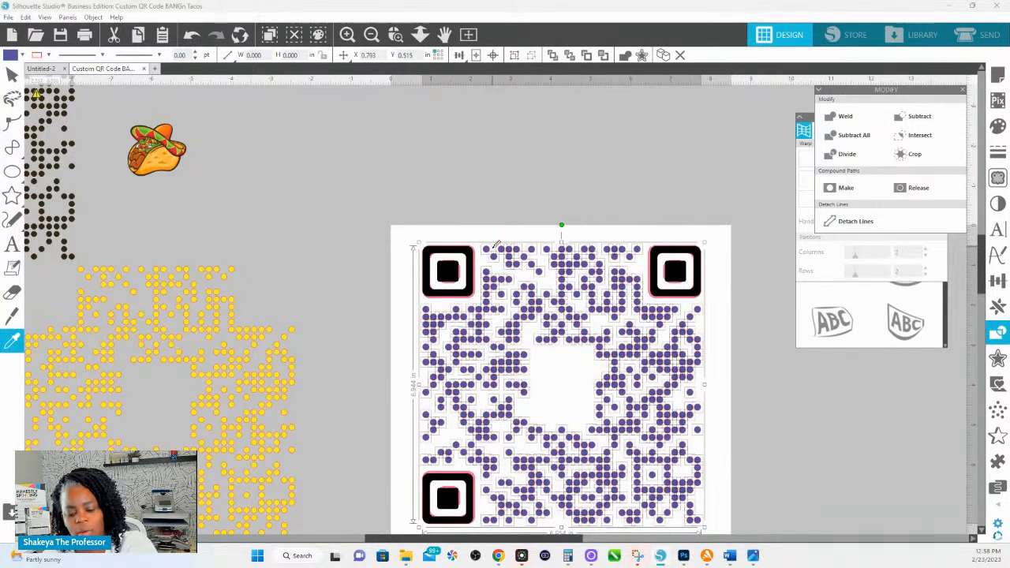
# Move the pink markers off the page, leaving the black markers with the blue-violet dots.
pyautogui.click(450, 271)
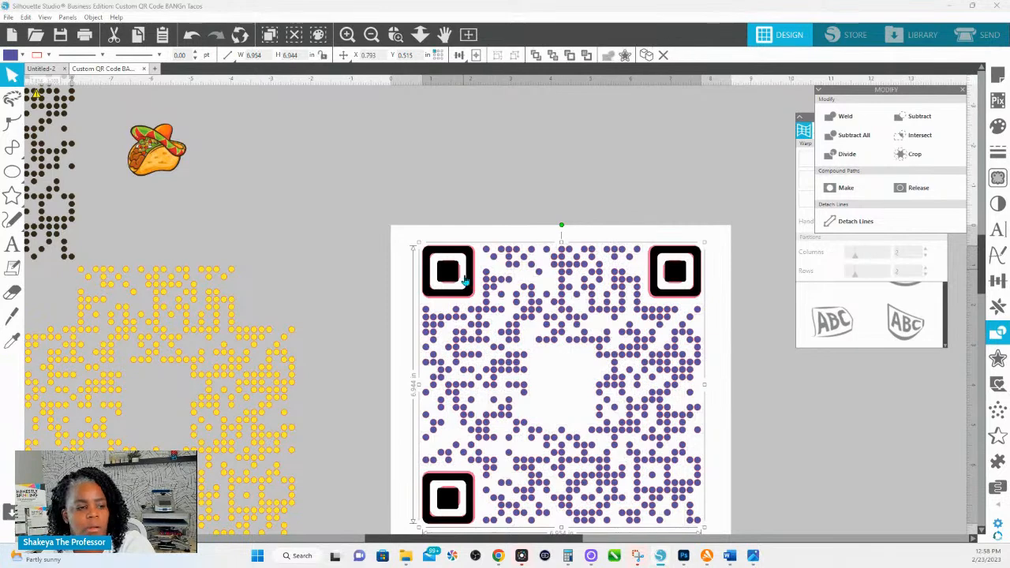
pyautogui.moveTo(466, 282); pyautogui.dragTo(924, 427)
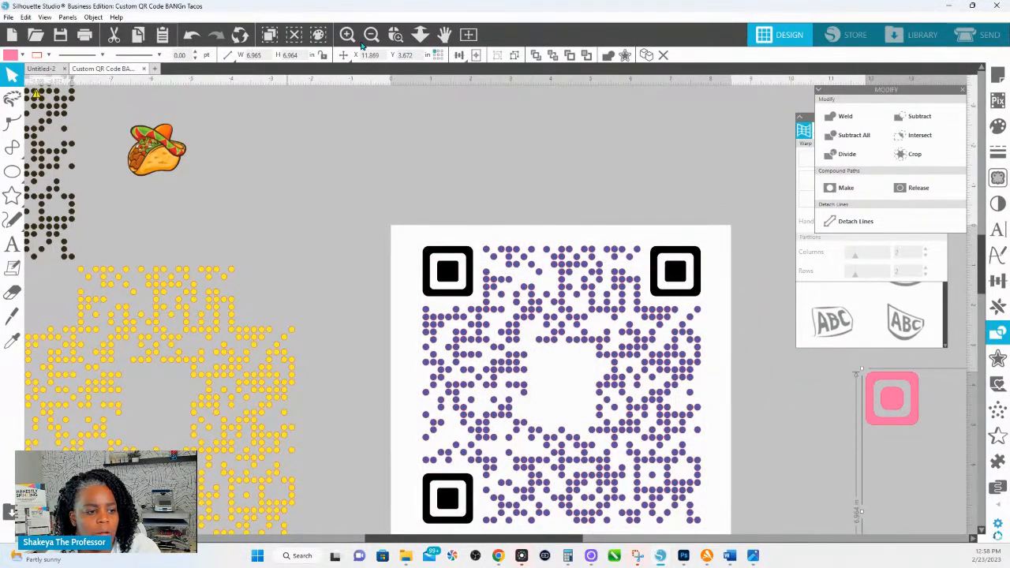
pyautogui.click(420, 34)
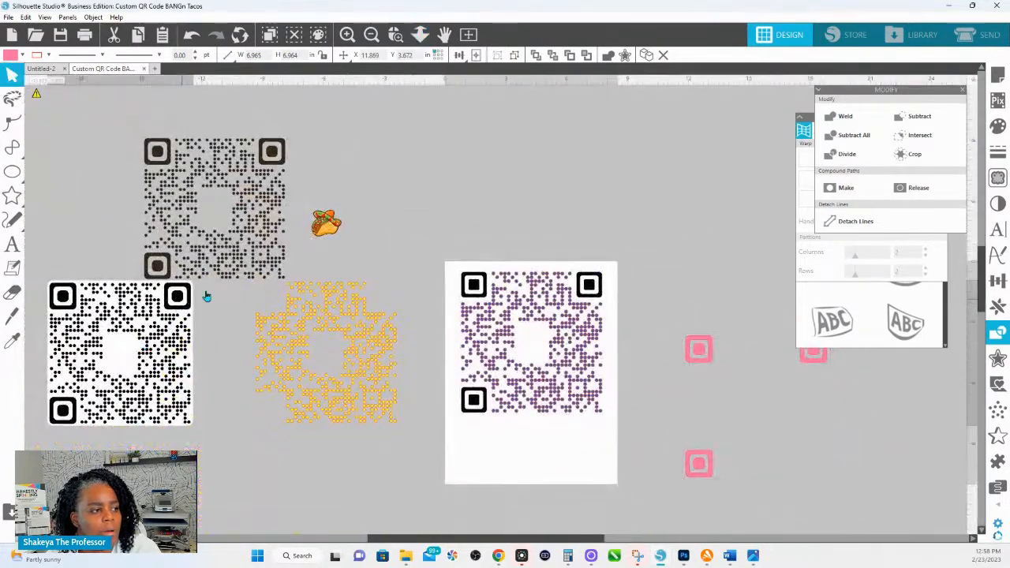
# Move the original black QR code above the page, and join the three black corner markers of the page's QR code into one object.
pyautogui.moveTo(206, 296); pyautogui.dragTo(623, 75)
pyautogui.moveTo(442, 277); pyautogui.dragTo(606, 462)
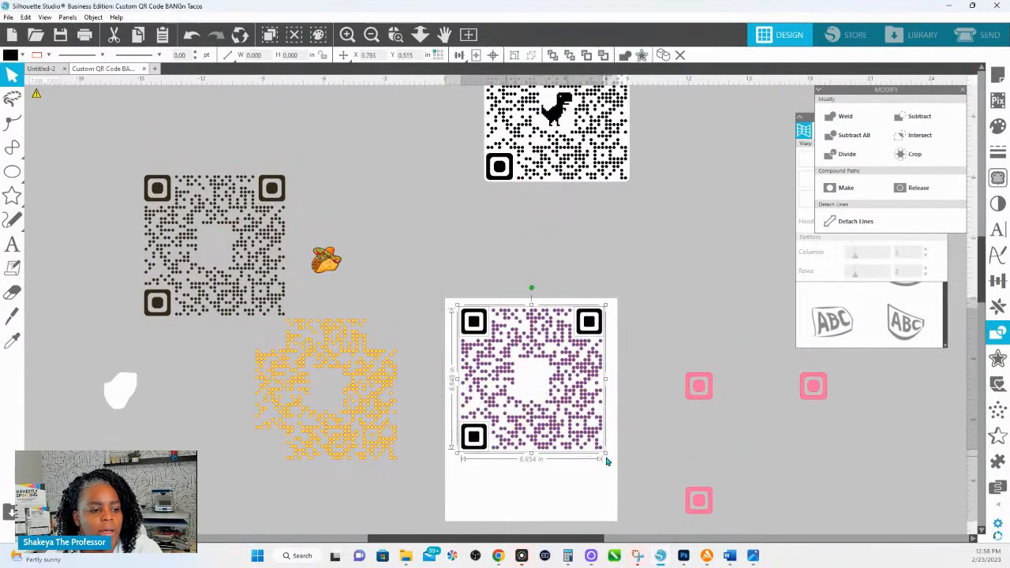
pyautogui.click(629, 288)
pyautogui.click(464, 330)
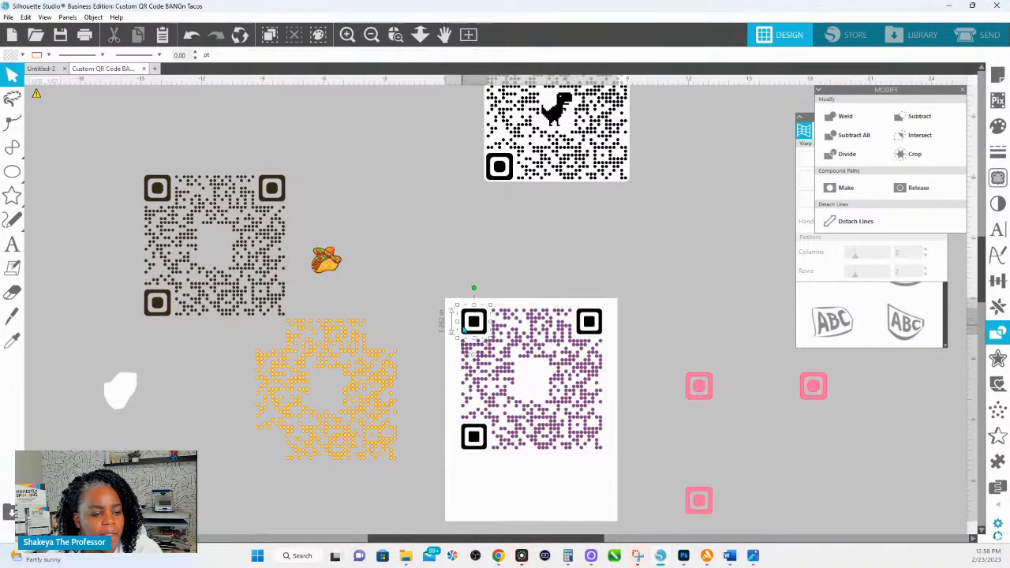
pyautogui.keyDown('shift'); pyautogui.click(474, 436); pyautogui.keyUp('shift')
pyautogui.keyDown('shift'); pyautogui.click(584, 328); pyautogui.keyUp('shift')
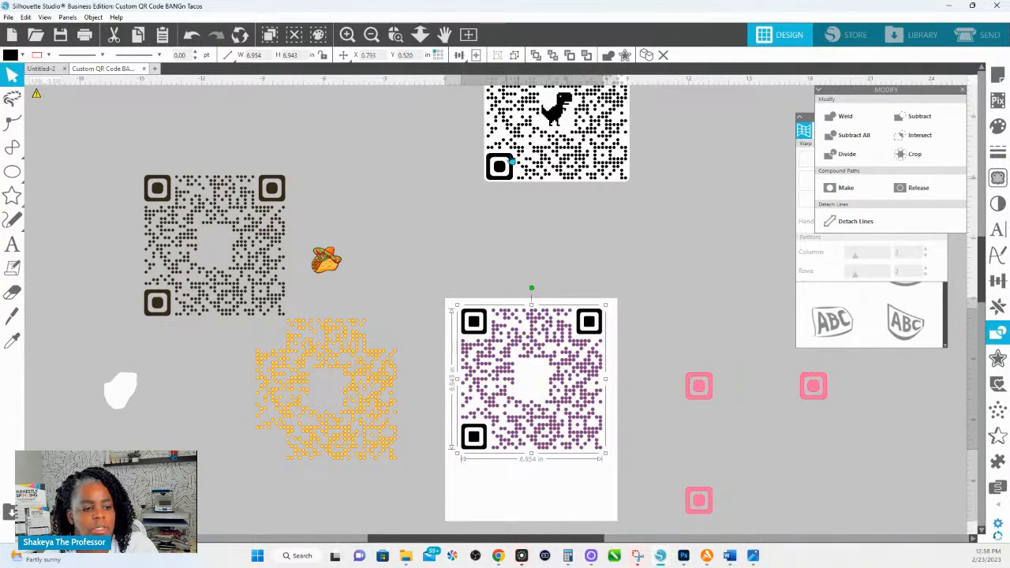
# Group the black markers with the purple dots on the page and copy the finished QR code.
pyautogui.moveTo(447, 267); pyautogui.dragTo(619, 490)
pyautogui.press('i')
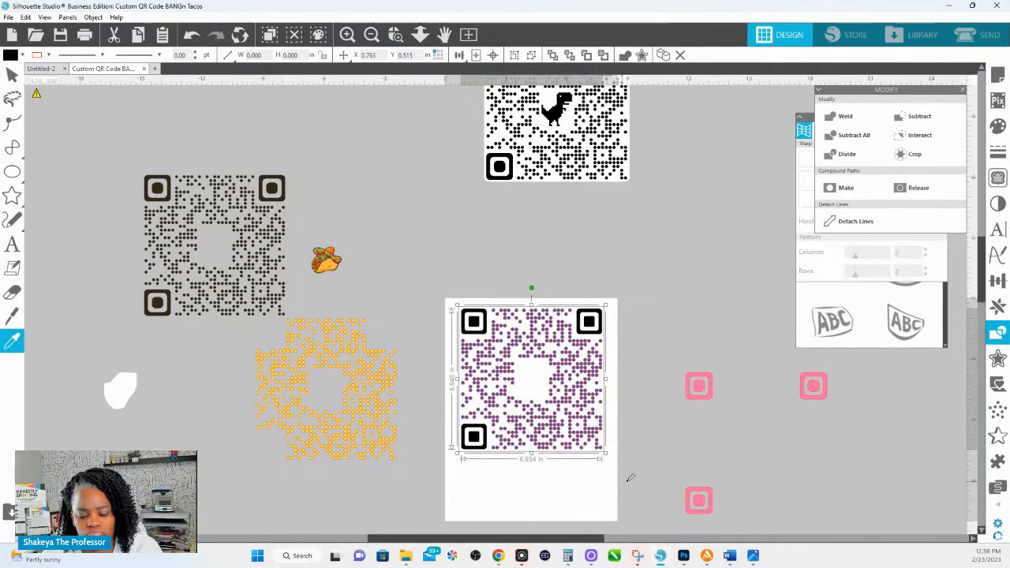
pyautogui.click(12, 73)
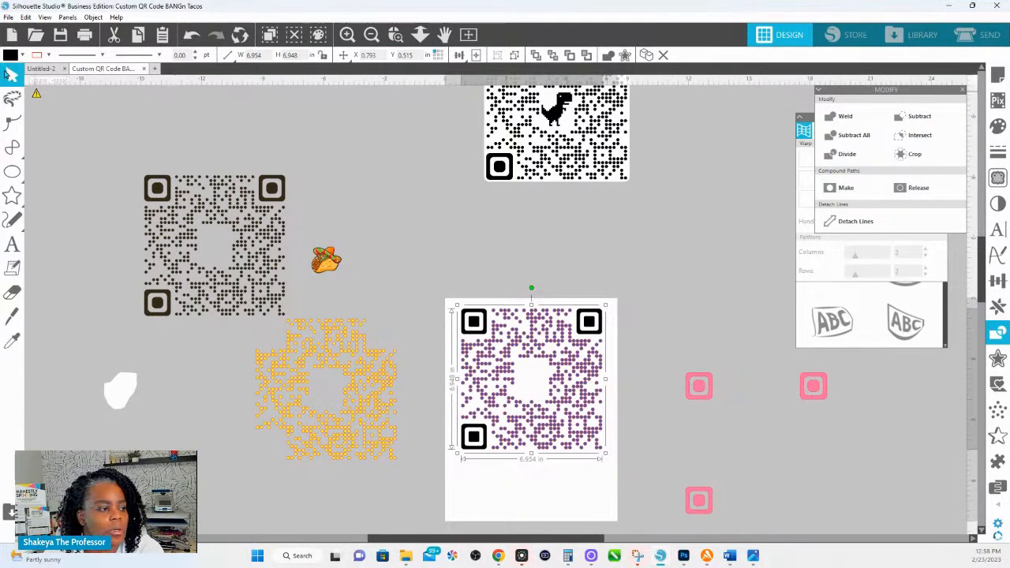
# Paste the QR code into the Untitled-2 document, scaled to about 2.89 in and aligned over the existing black QR code.
pyautogui.click(44, 69)
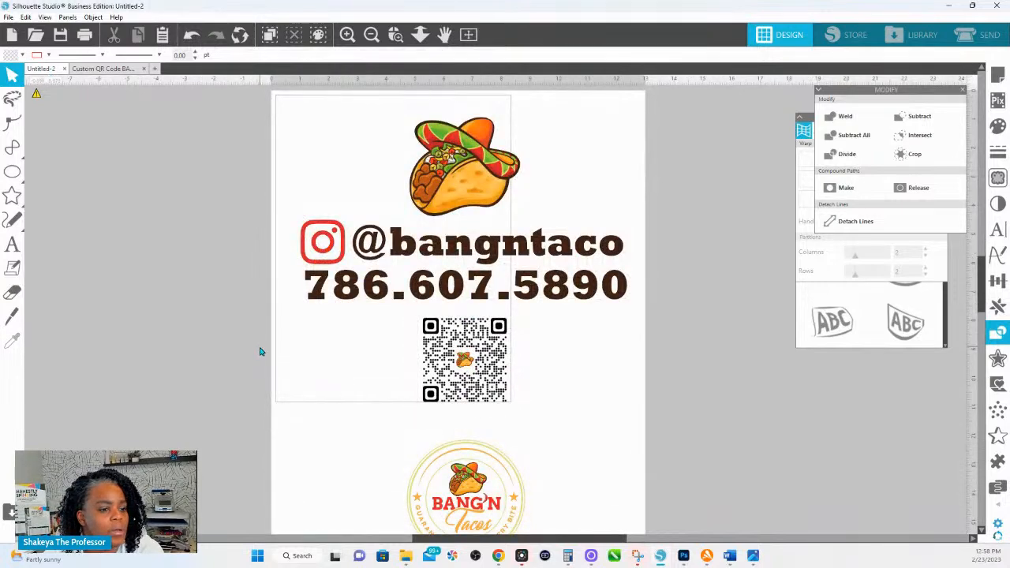
pyautogui.hotkey('ctrl', 'v')
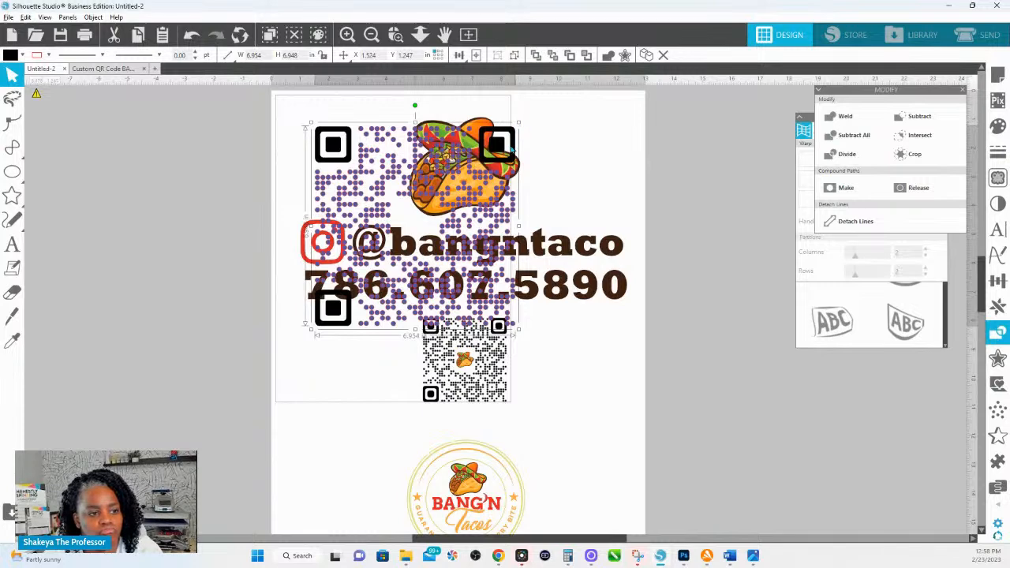
pyautogui.moveTo(518, 123); pyautogui.dragTo(504, 328)
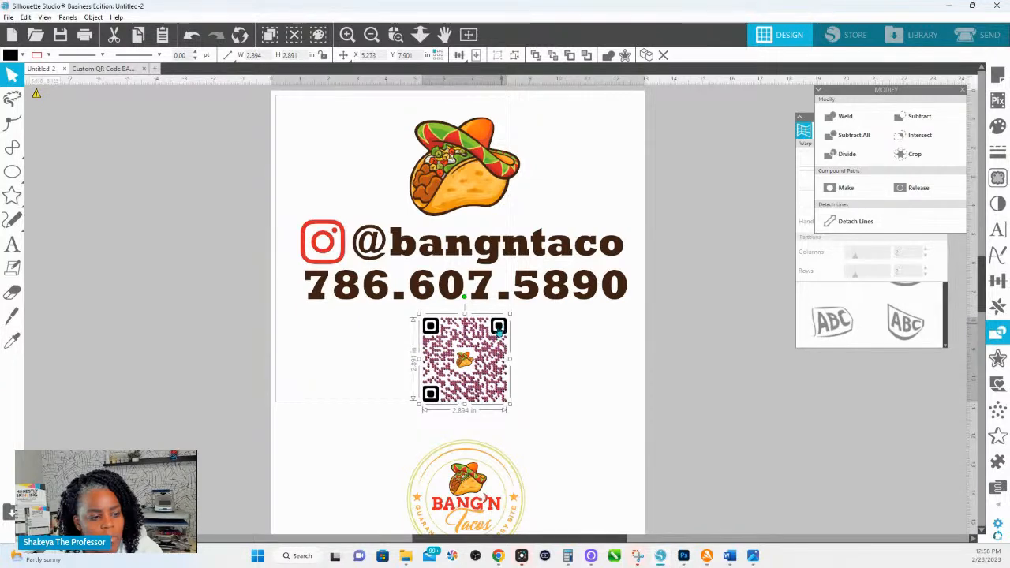
pyautogui.click(533, 357)
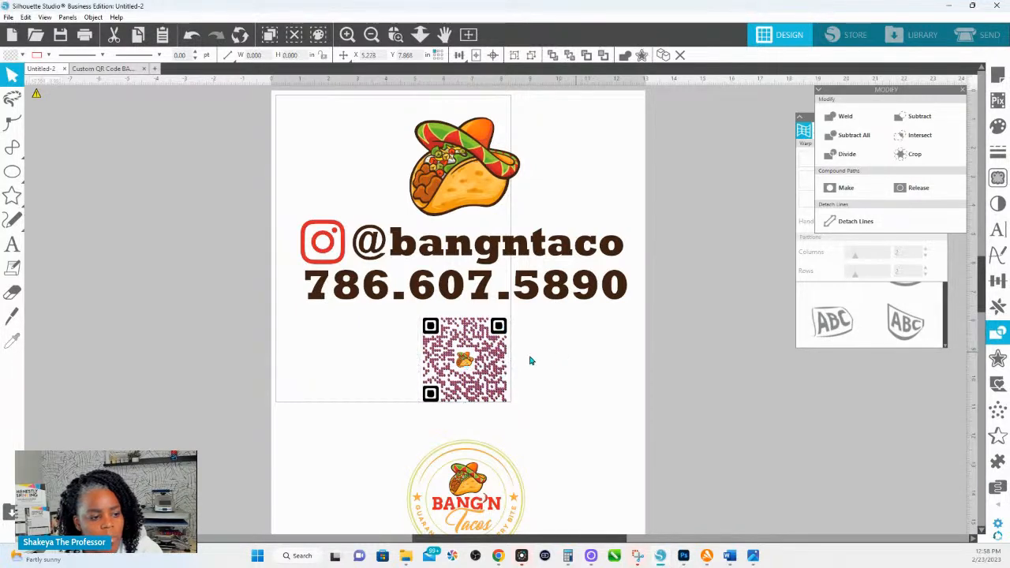
# Ungroup the old QR code and remove its black pattern, keeping the small taco at the centre of the new code.
pyautogui.rightClick(468, 366)
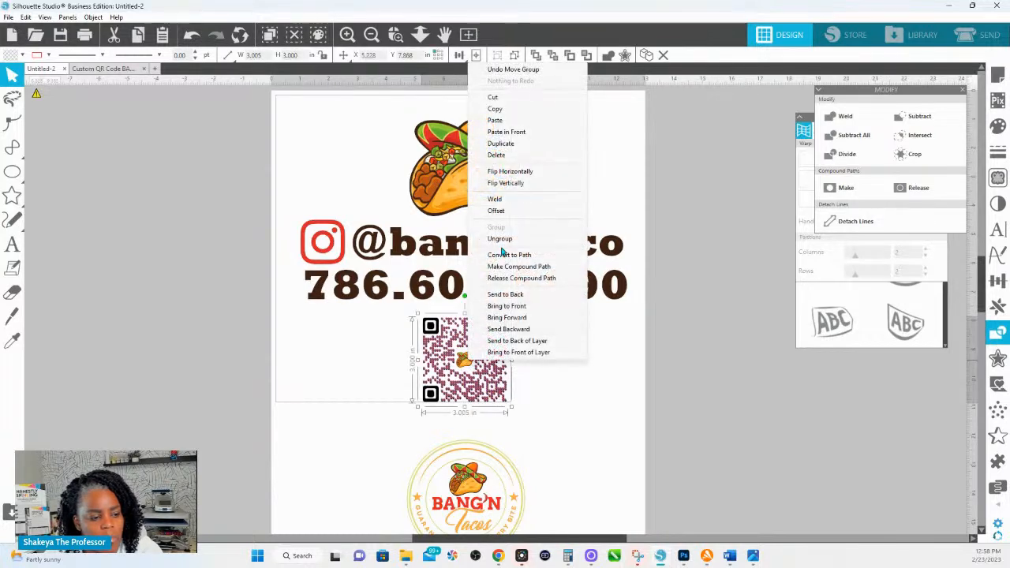
pyautogui.click(500, 240)
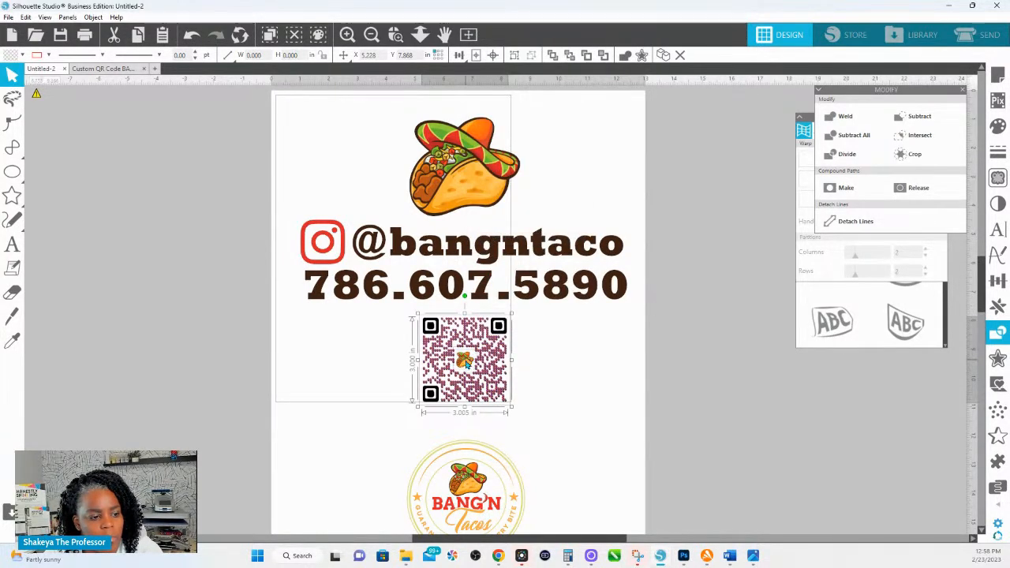
pyautogui.click(465, 364)
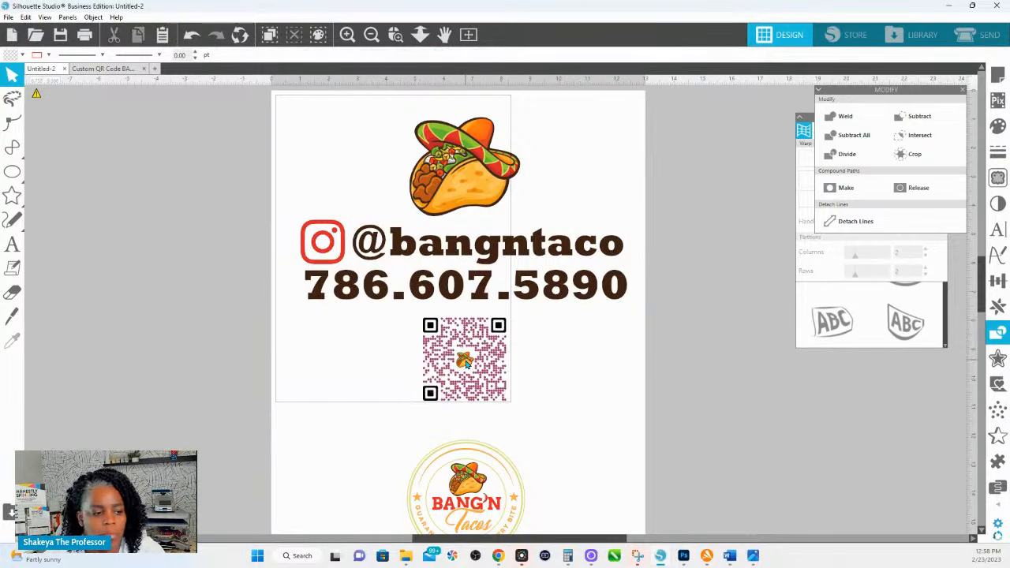
pyautogui.click(502, 386)
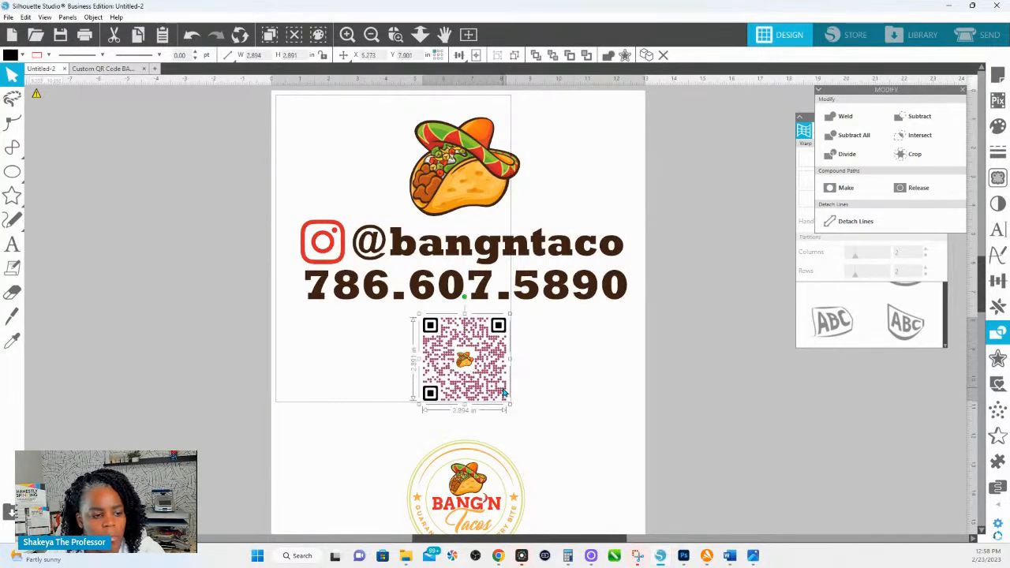
pyautogui.rightClick(502, 330)
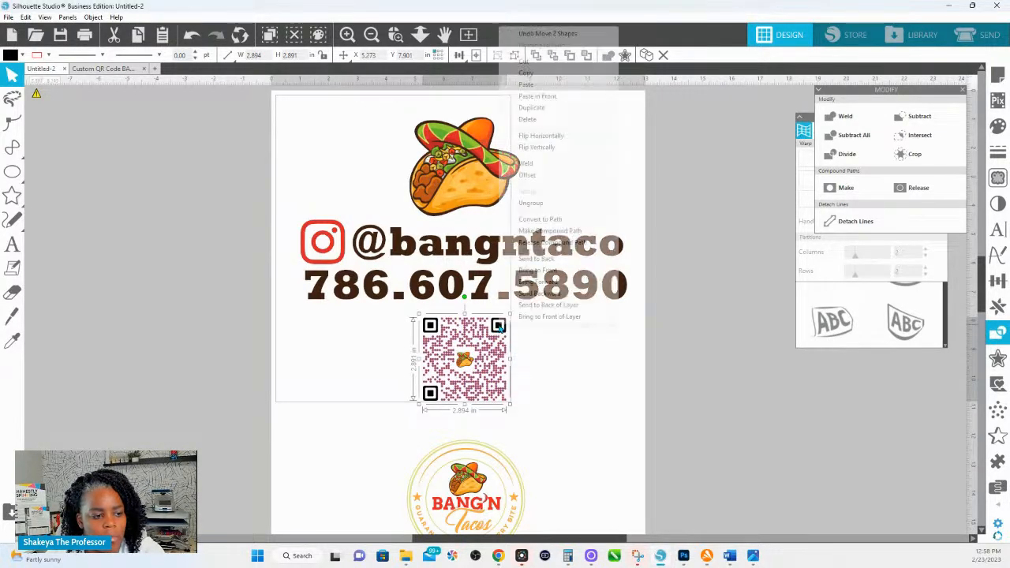
pyautogui.click(529, 203)
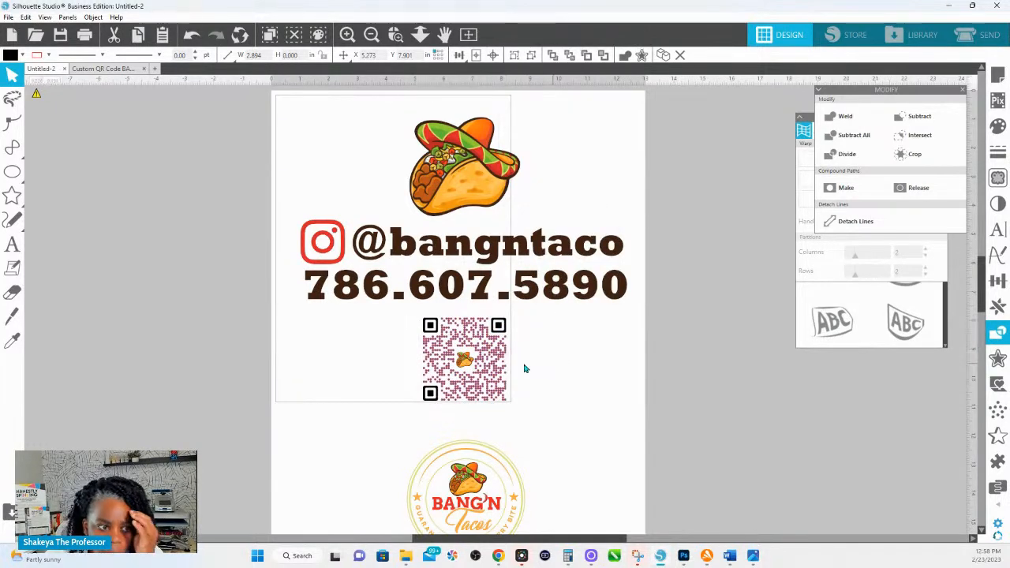
pyautogui.click(13, 341)
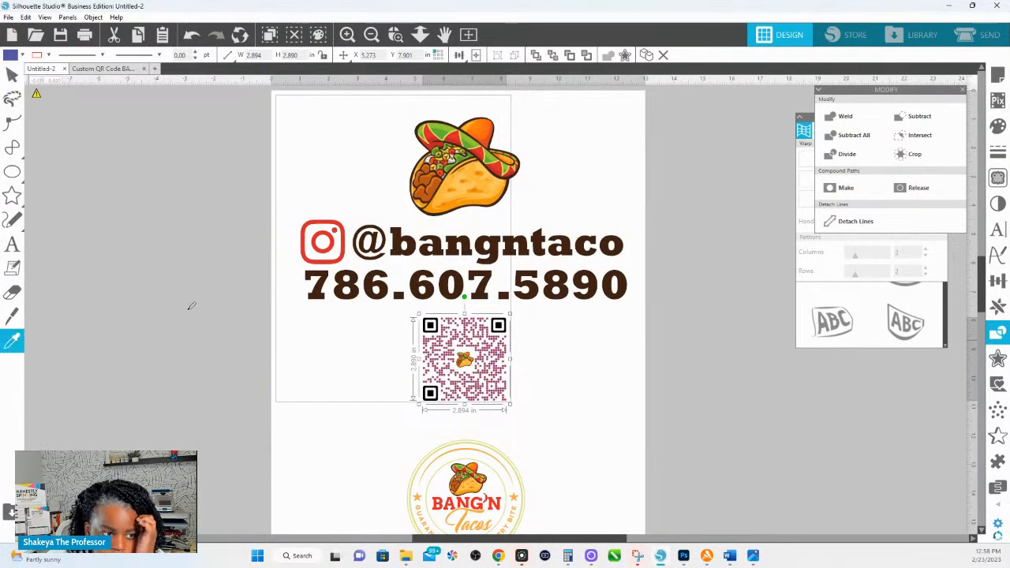
pyautogui.click(401, 250)
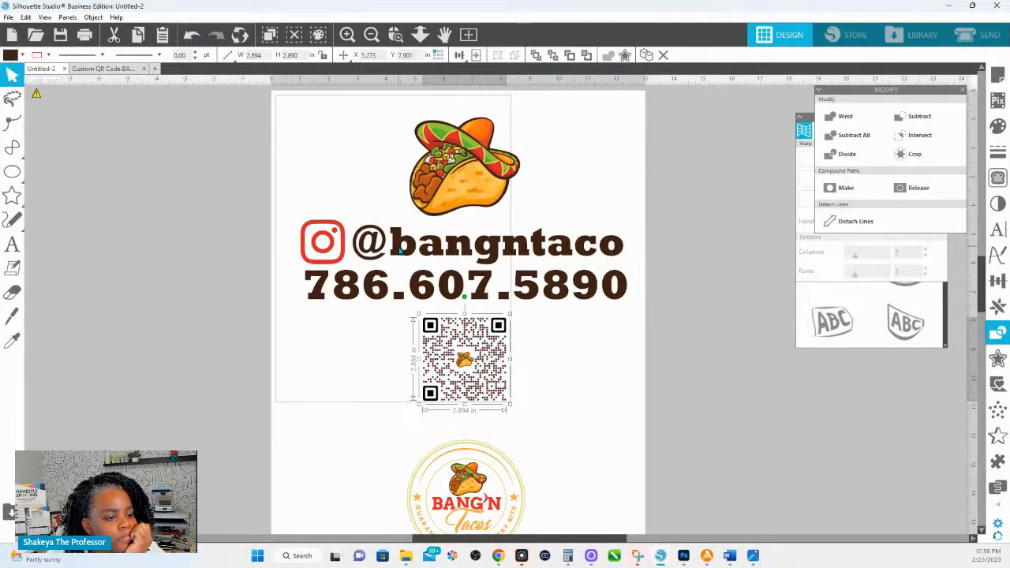
# Try filling the three corner markers with the brown sampled from the large taco's meat filling.
pyautogui.hotkey('ctrl', 'z')
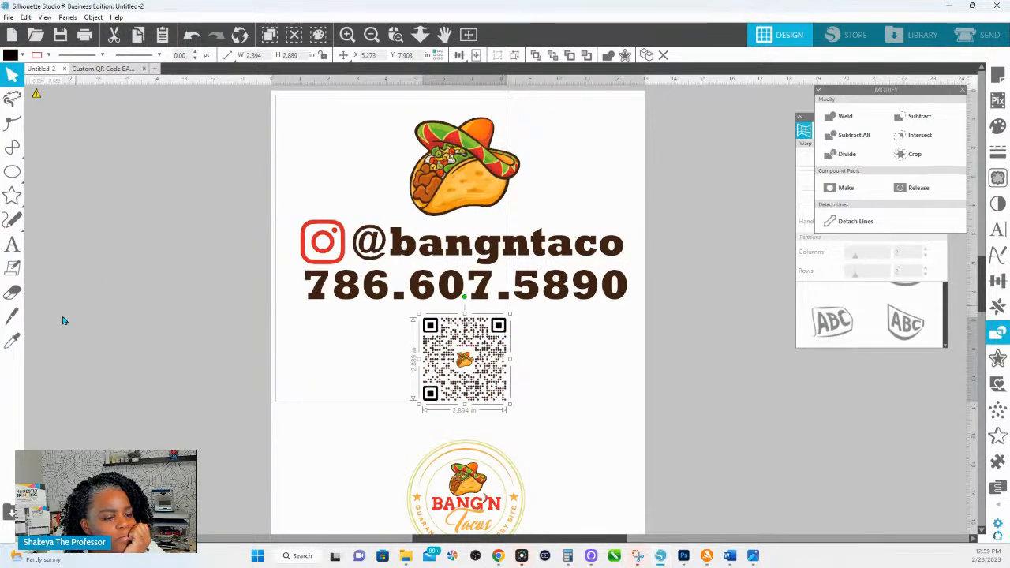
pyautogui.click(13, 341)
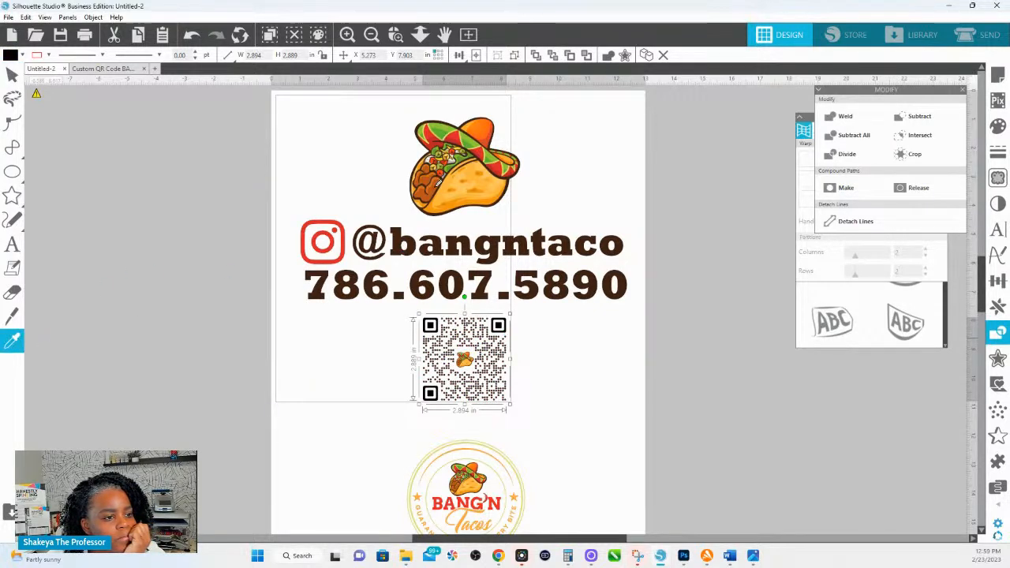
pyautogui.click(439, 189)
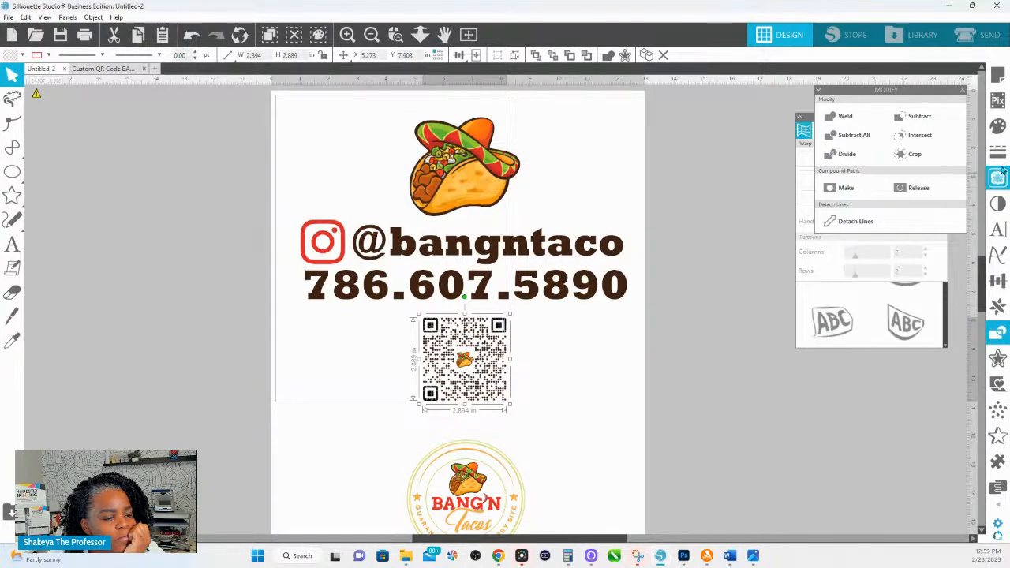
pyautogui.click(999, 127)
pyautogui.click(929, 136)
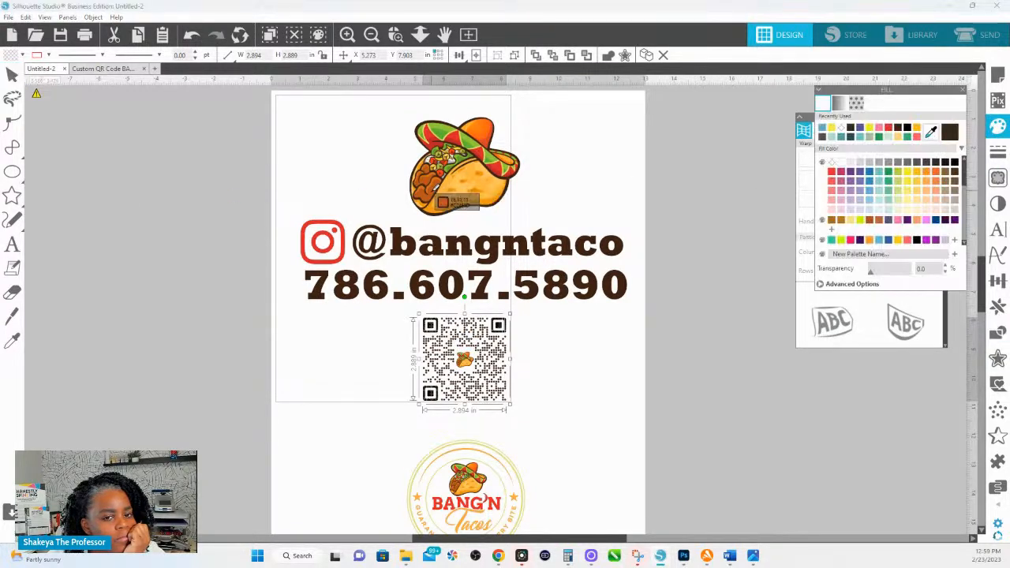
pyautogui.click(433, 196)
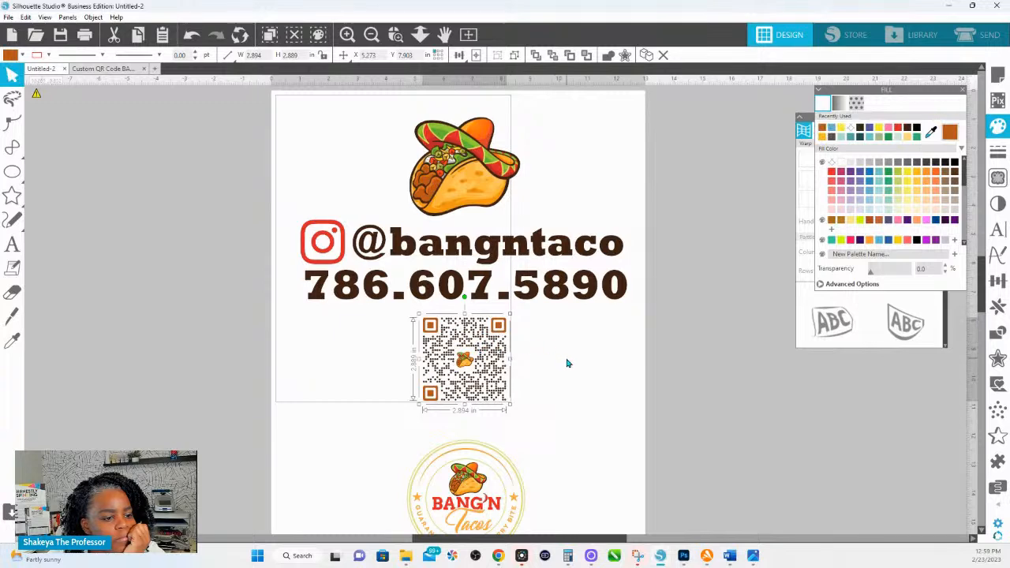
# Try filling the three corner markers with the bright orange sampled from the crown of the taco's sombrero.
pyautogui.click(931, 132)
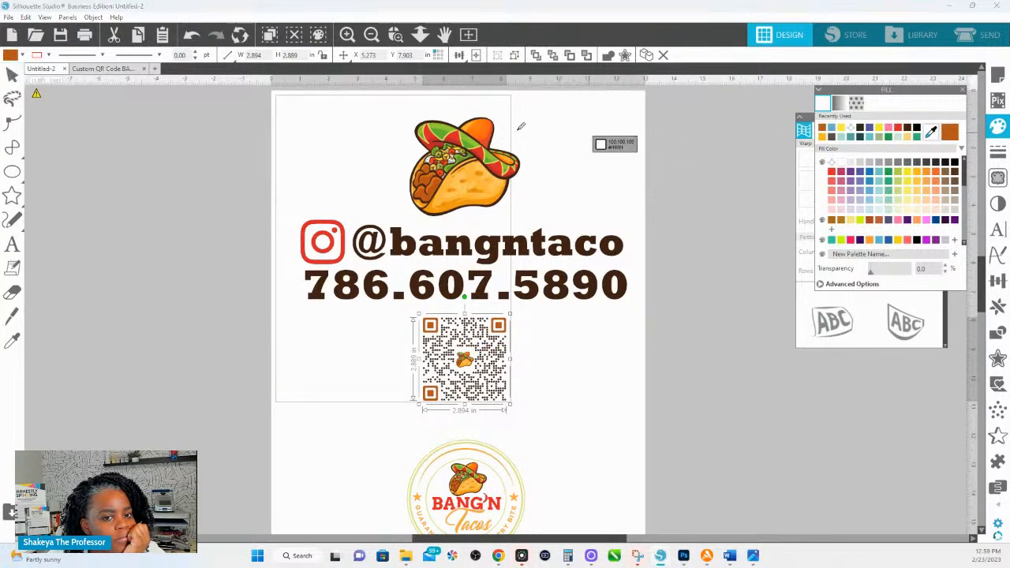
pyautogui.click(484, 138)
pyautogui.click(553, 371)
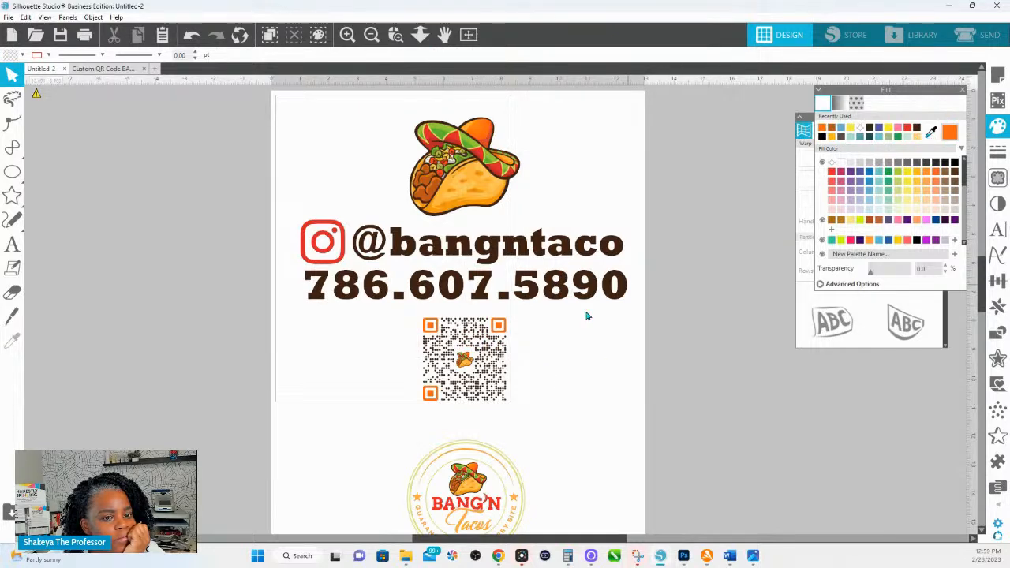
# Fill the three corner markers with the red-orange sampled from the taco's sombrero.
pyautogui.click(497, 332)
pyautogui.click(932, 132)
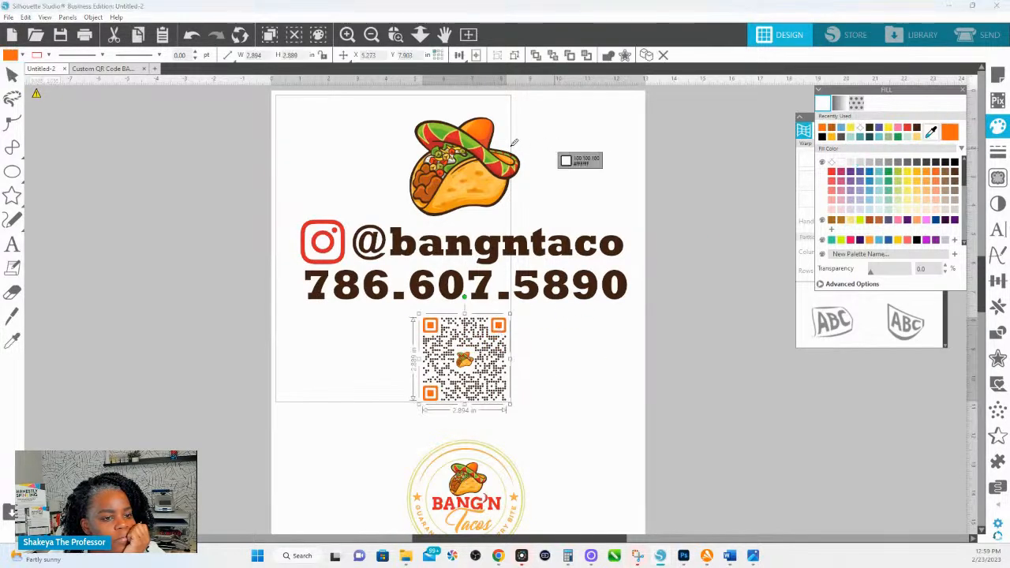
pyautogui.click(486, 147)
pyautogui.click(597, 367)
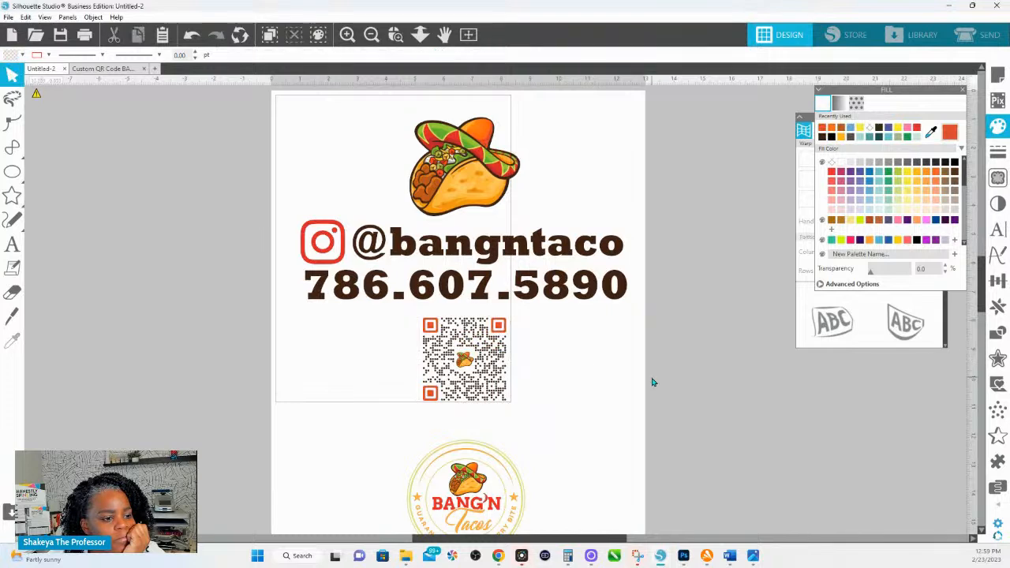
# Group the QR code's brown dots, red-orange markers and central taco.
pyautogui.click(506, 369)
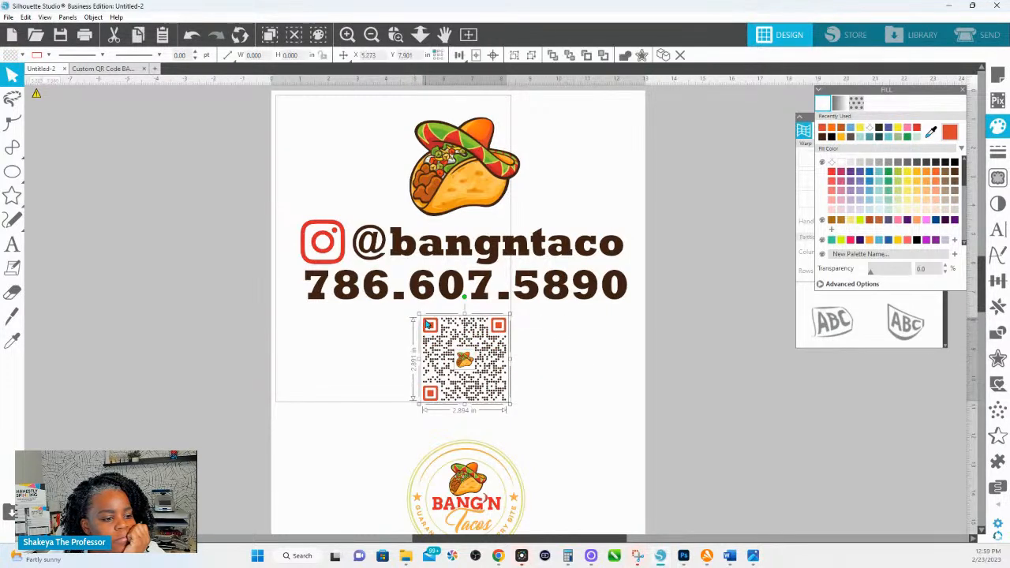
pyautogui.rightClick(428, 324)
pyautogui.click(458, 198)
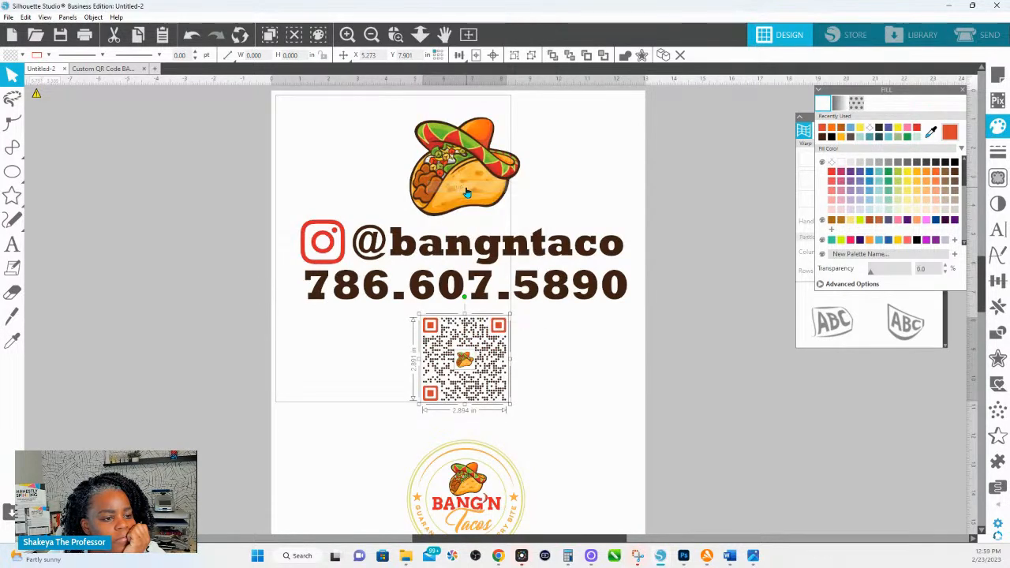
pyautogui.click(551, 363)
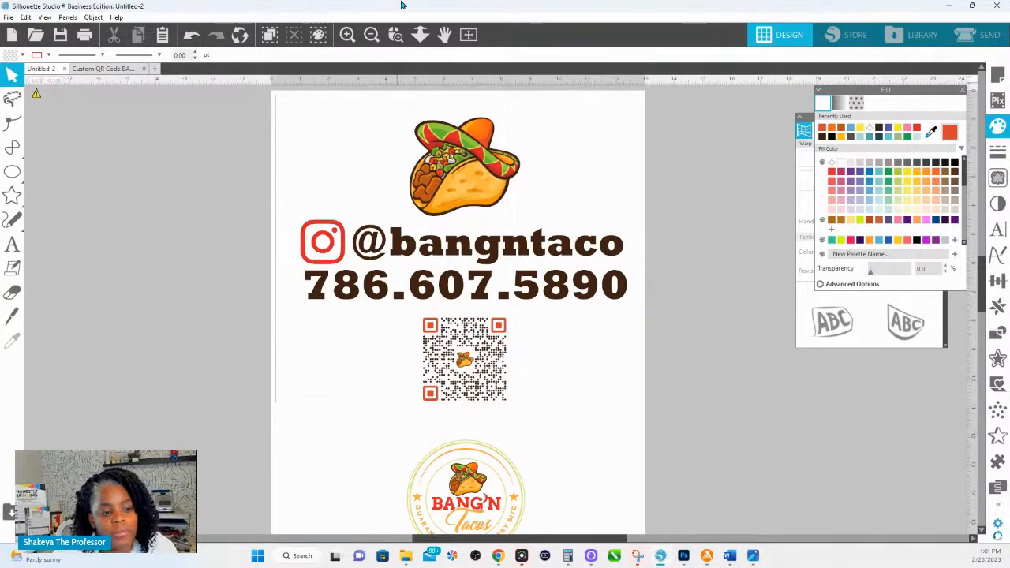
# Select the large taco, contact text and QR code, and set the page size to 11 in wide and 17 in high.
pyautogui.click(420, 34)
pyautogui.moveTo(445, 274); pyautogui.dragTo(450, 196)
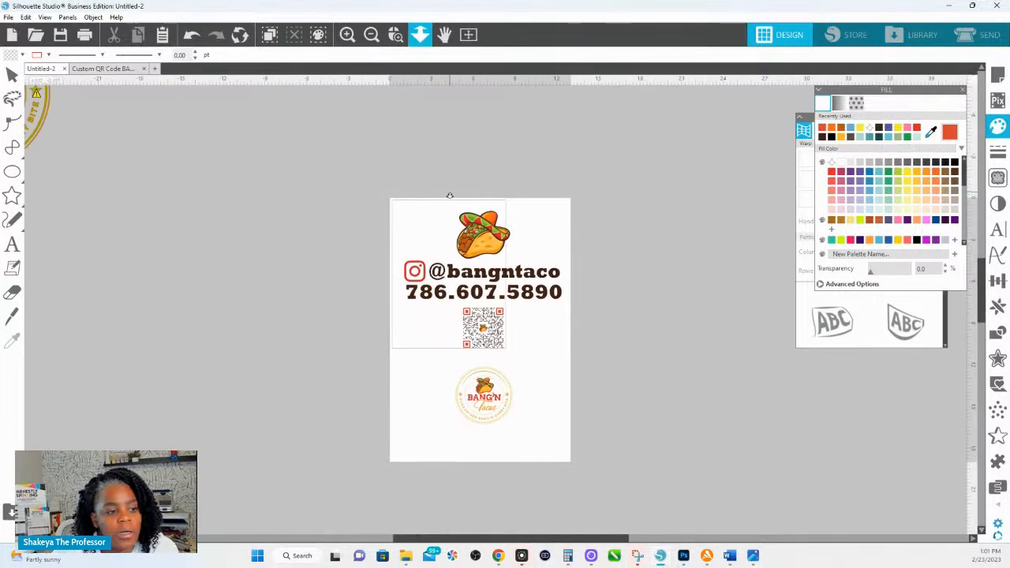
pyautogui.moveTo(555, 443); pyautogui.dragTo(450, 362)
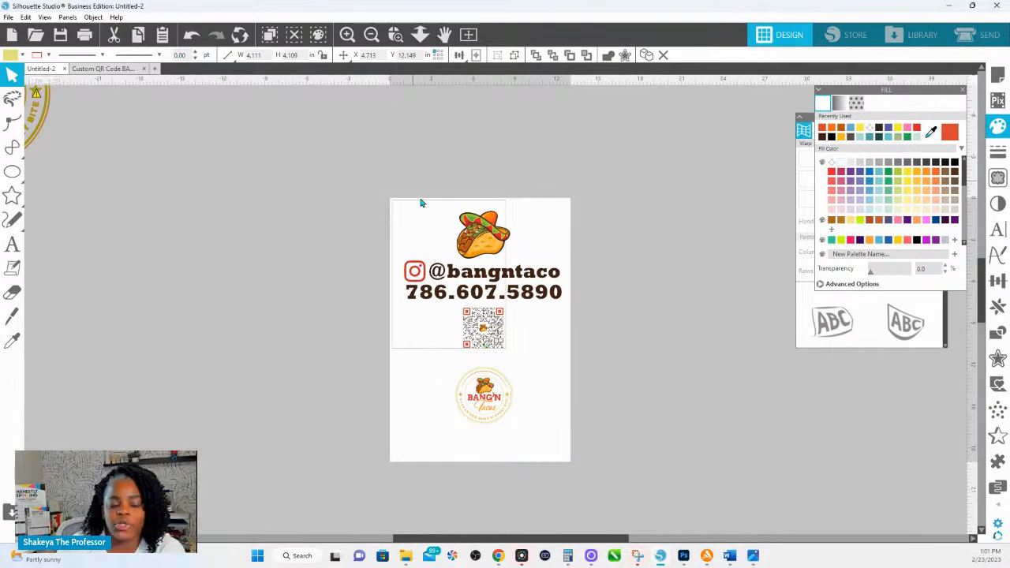
pyautogui.moveTo(419, 201); pyautogui.dragTo(514, 352)
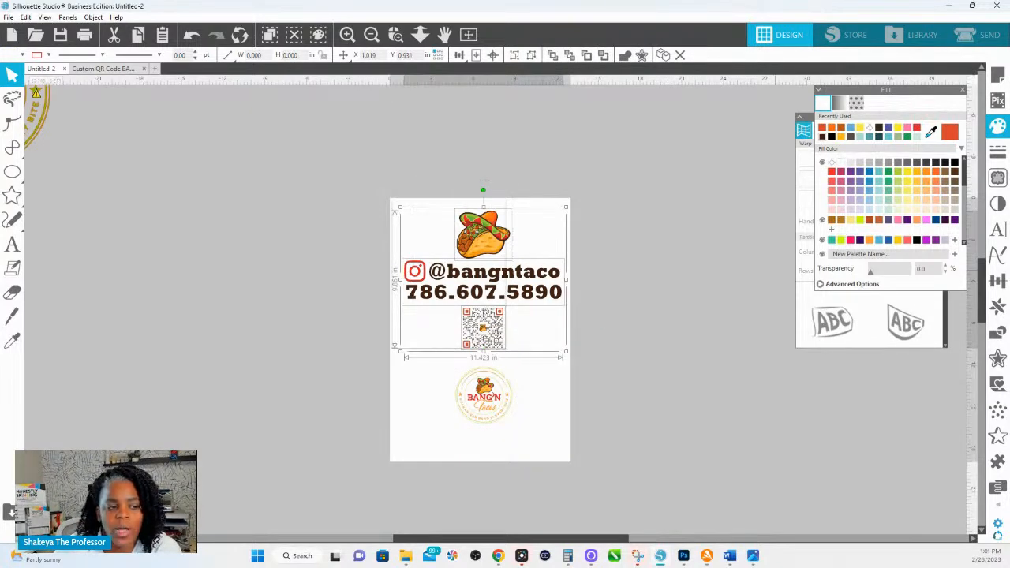
pyautogui.click(999, 75)
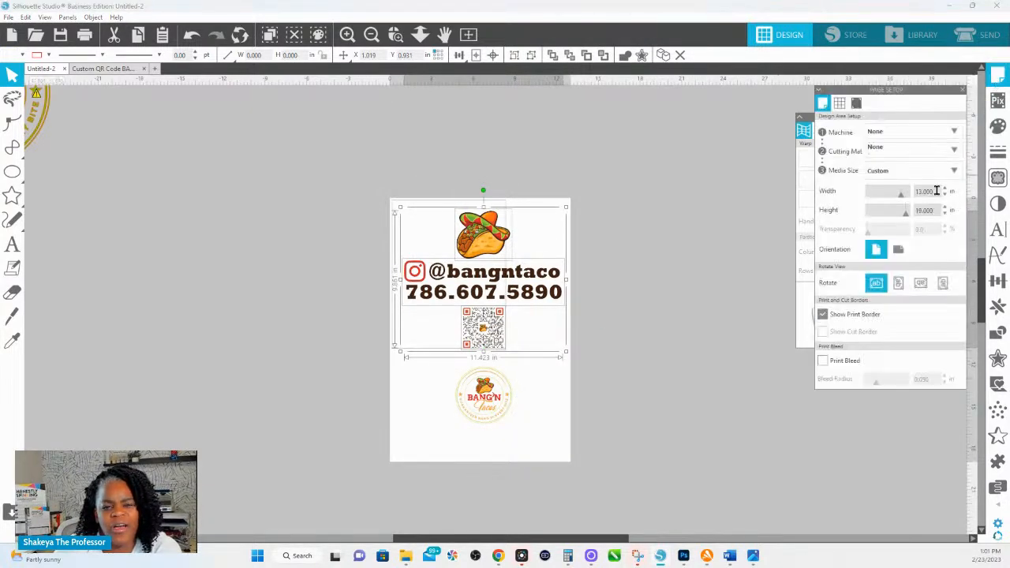
pyautogui.moveTo(938, 192); pyautogui.dragTo(878, 196)
pyautogui.write('11')
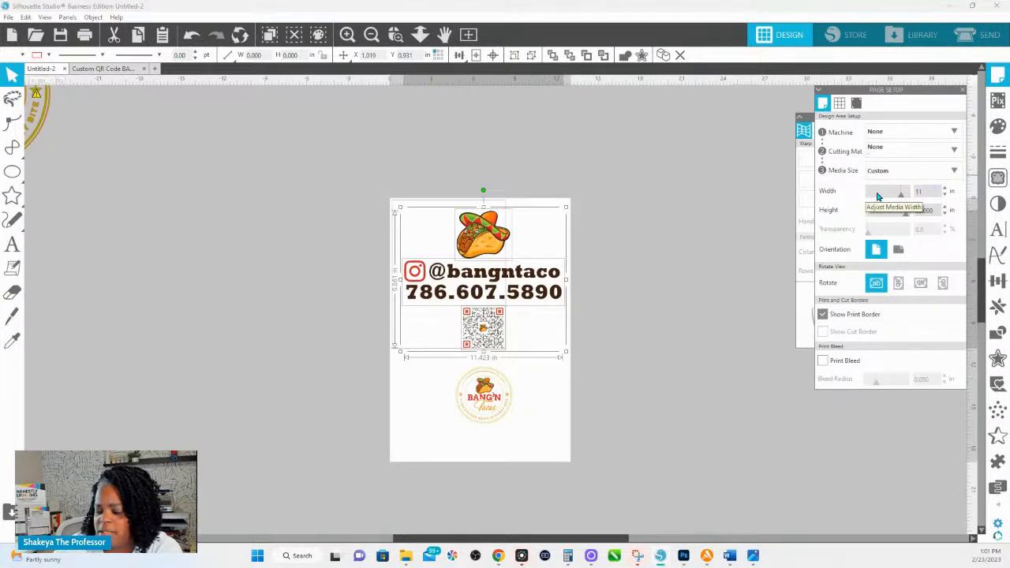
pyautogui.press('Tab')
pyautogui.write('17')
pyautogui.press('Return')
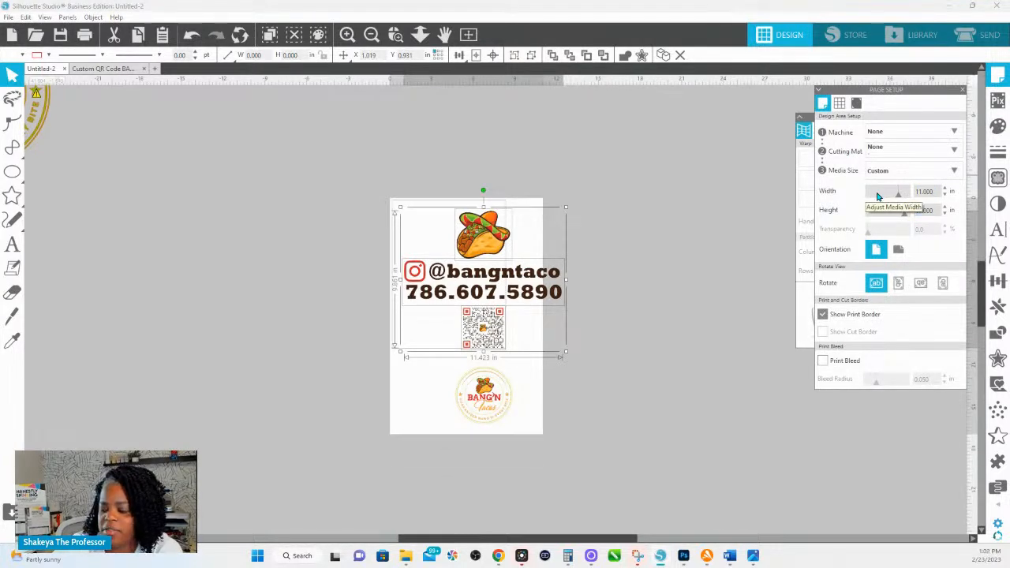
# Rotate the taco, contact text and QR code 90° counter-clockwise, move them within the page, and shift the round logo below the QR code.
pyautogui.moveTo(483, 190); pyautogui.dragTo(392, 279)
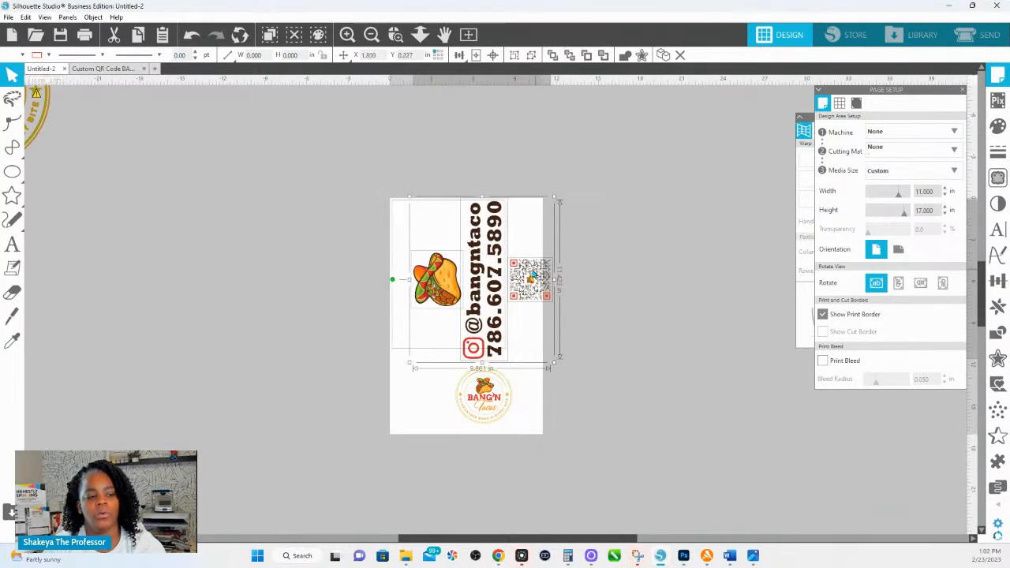
pyautogui.moveTo(536, 277); pyautogui.dragTo(519, 275)
pyautogui.click(518, 419)
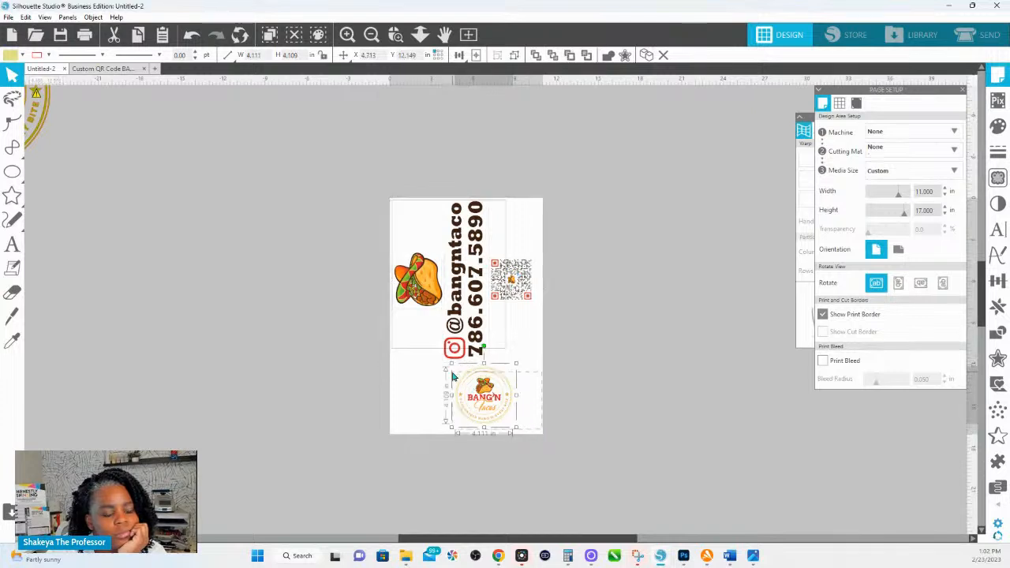
pyautogui.moveTo(484, 391); pyautogui.dragTo(506, 392)
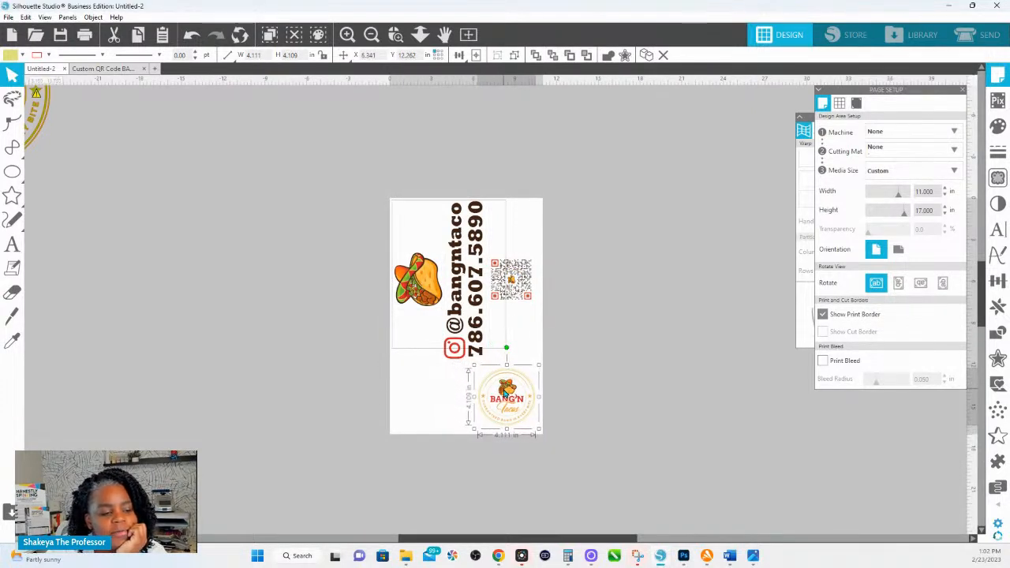
# Duplicate the round BANG'N Tacos logo and place the copy beside the original at the foot of the page.
pyautogui.click(395, 34)
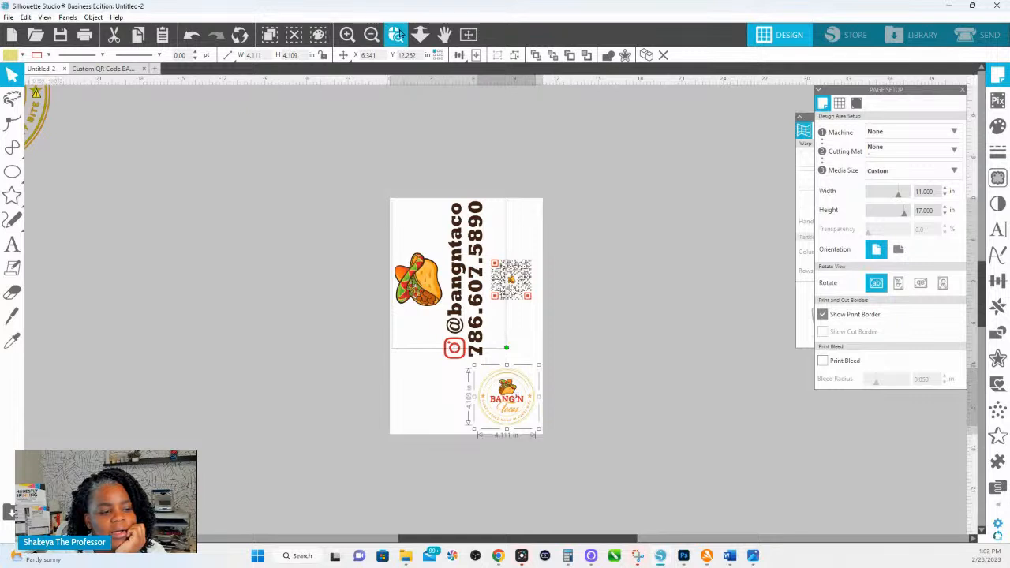
pyautogui.moveTo(403, 257); pyautogui.dragTo(631, 497)
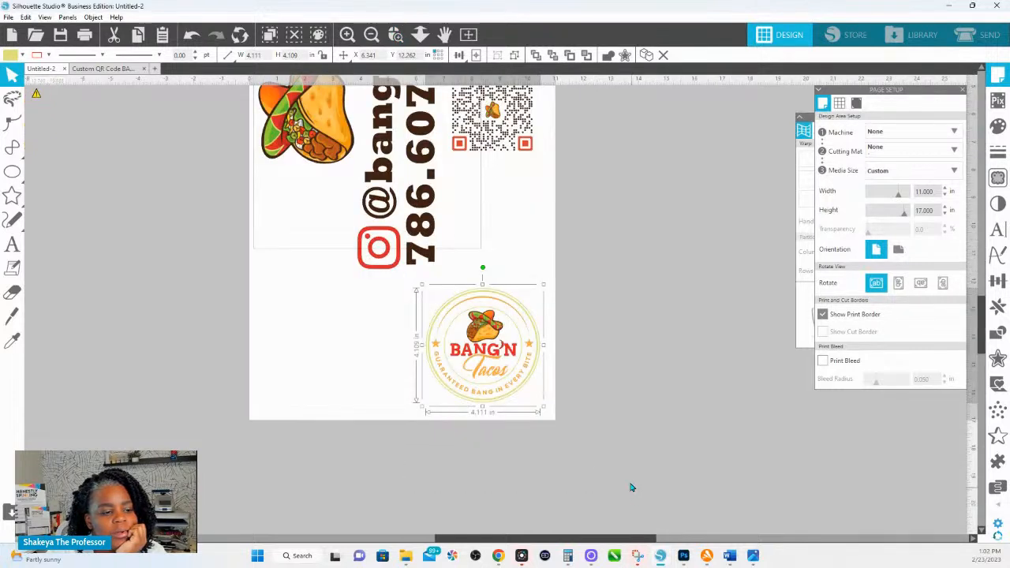
pyautogui.click(599, 236)
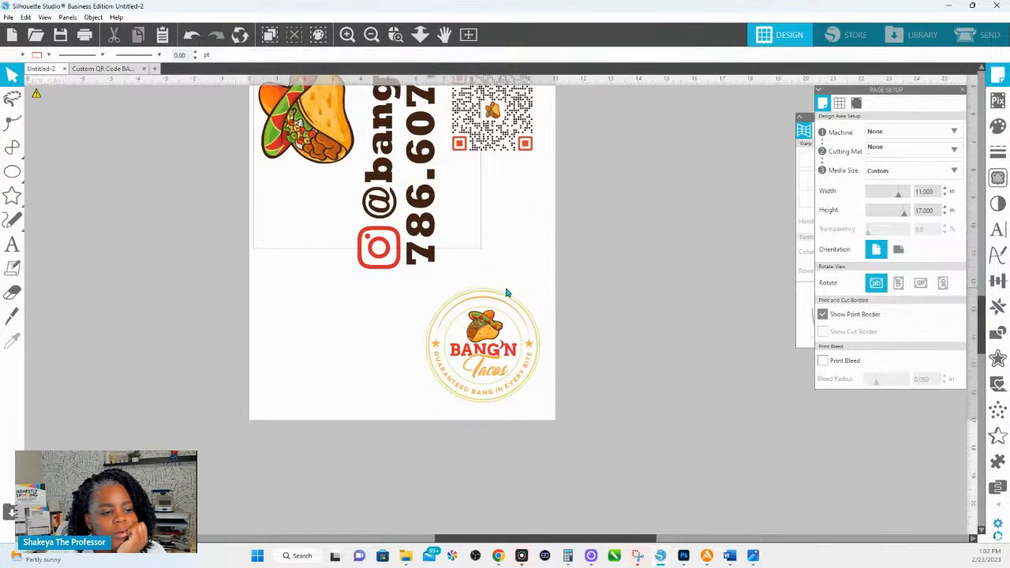
pyautogui.moveTo(603, 458); pyautogui.dragTo(410, 282)
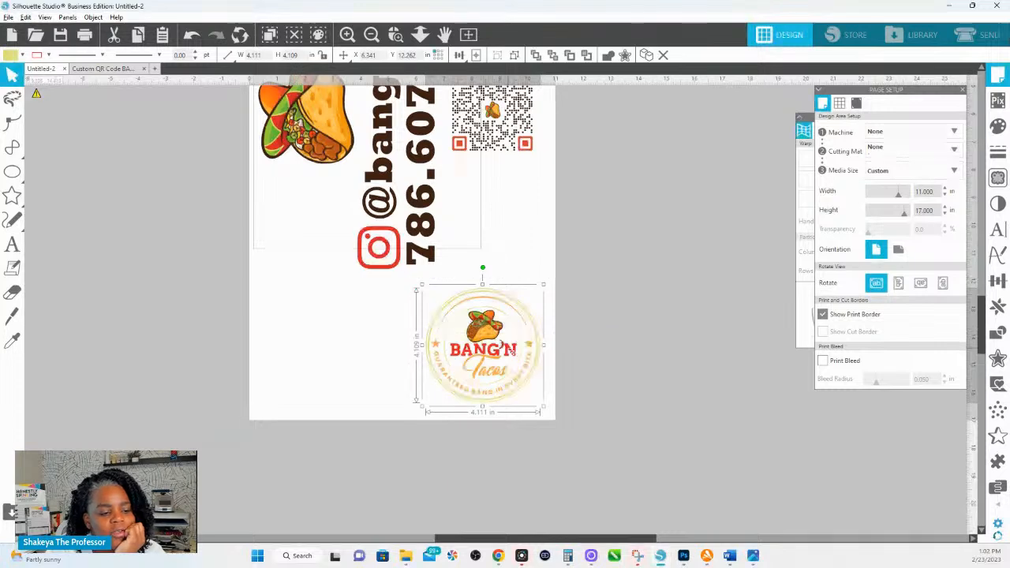
pyautogui.moveTo(503, 345); pyautogui.dragTo(361, 349)
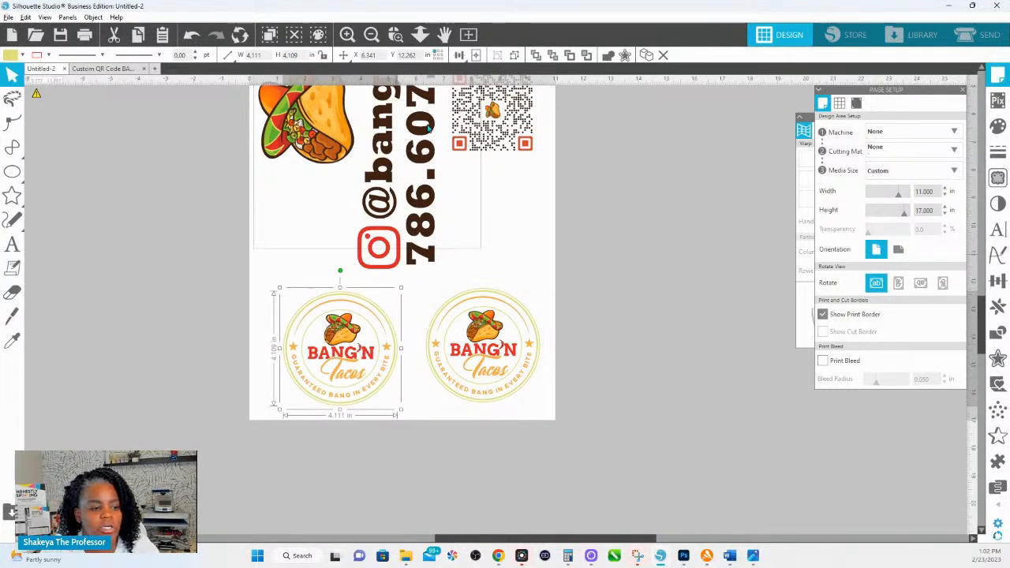
# Ungroup the left copy of the round logo so its parts can be recoloured separately.
pyautogui.click(401, 36)
pyautogui.moveTo(296, 314); pyautogui.dragTo(564, 382)
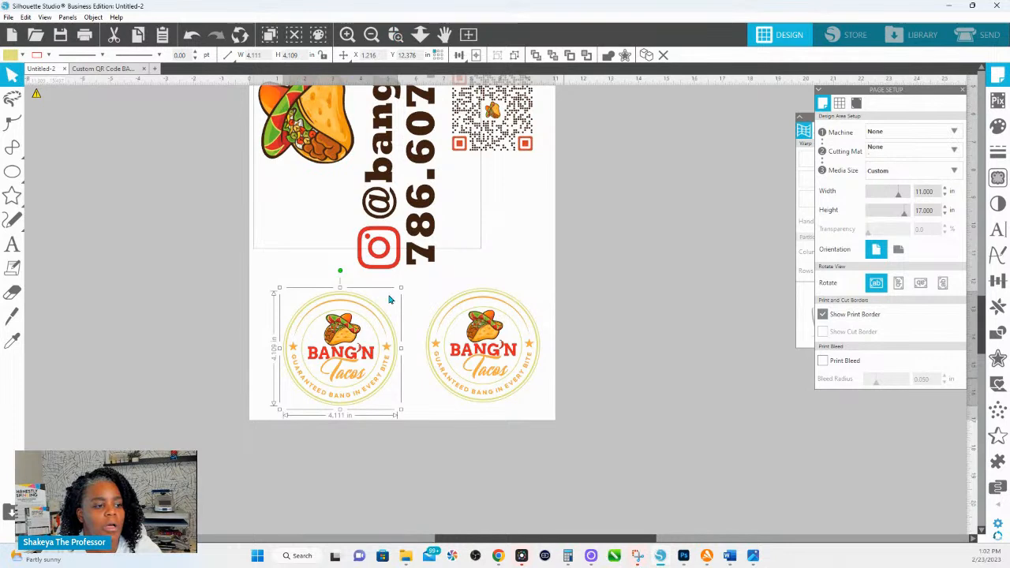
pyautogui.rightClick(360, 212)
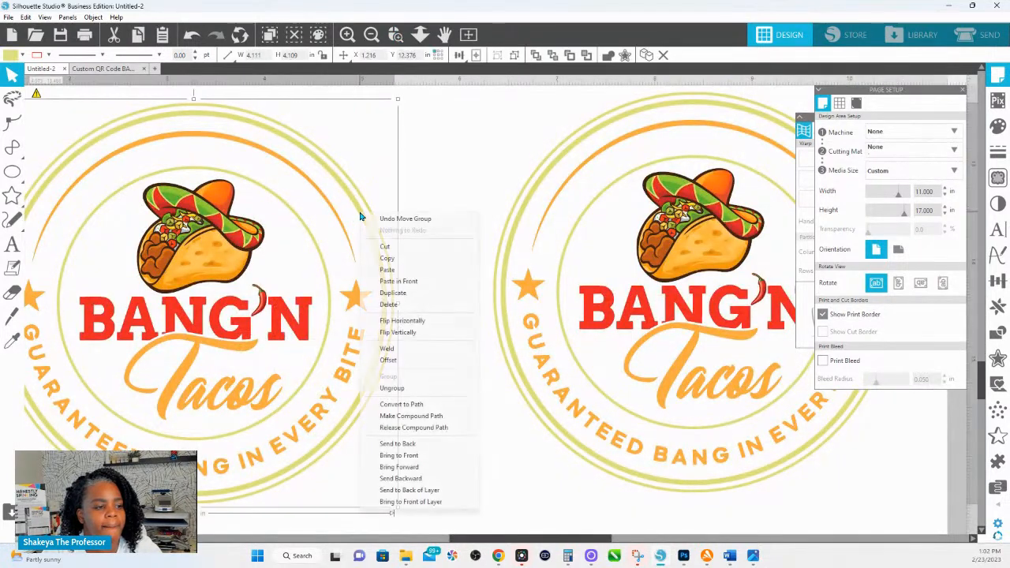
pyautogui.click(400, 388)
pyautogui.click(416, 179)
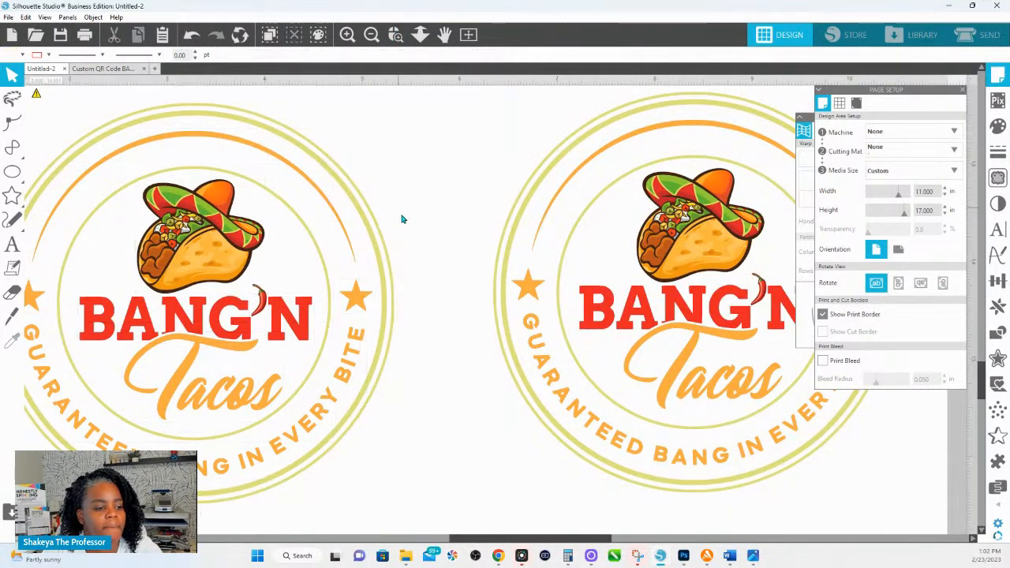
# Try filling the left logo's outer double ring with the light green sampled from the taco's sombrero.
pyautogui.moveTo(415, 241); pyautogui.dragTo(377, 261)
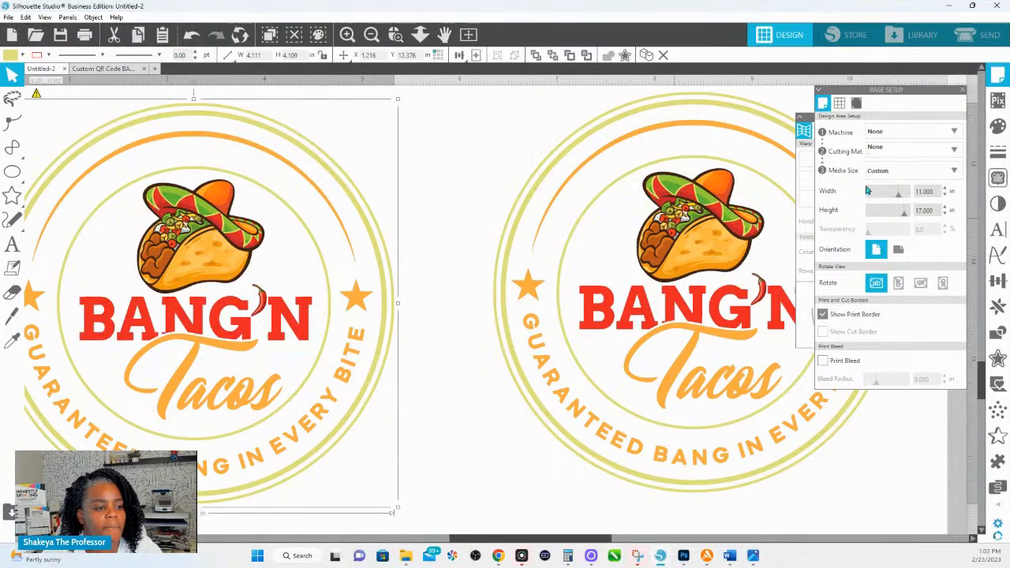
pyautogui.click(999, 126)
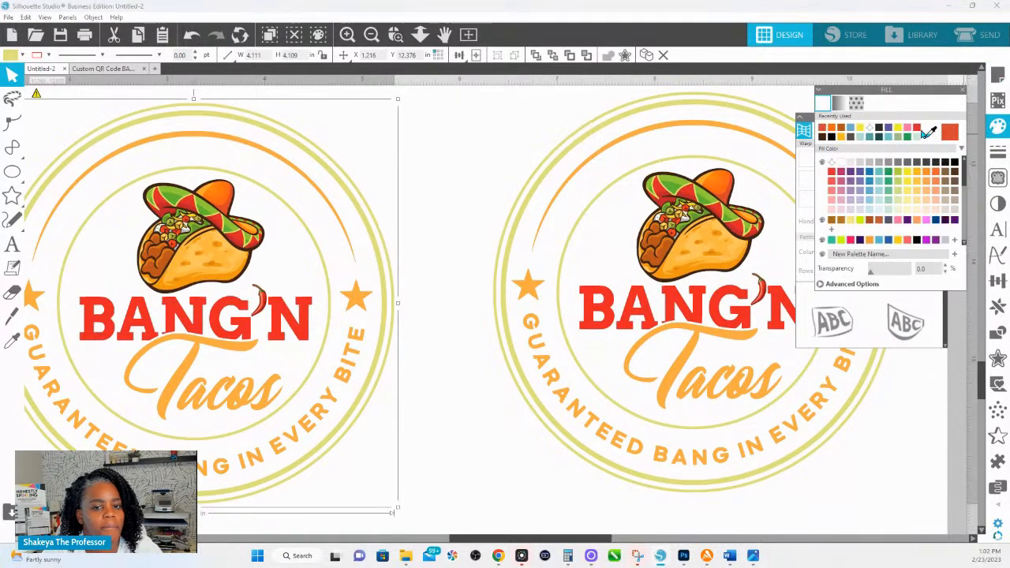
pyautogui.click(932, 132)
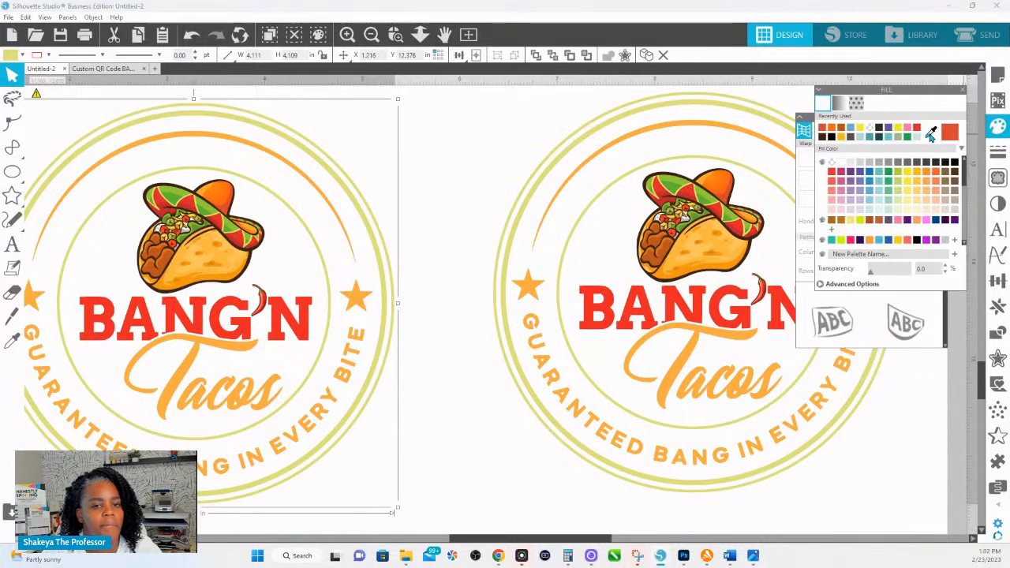
pyautogui.click(213, 210)
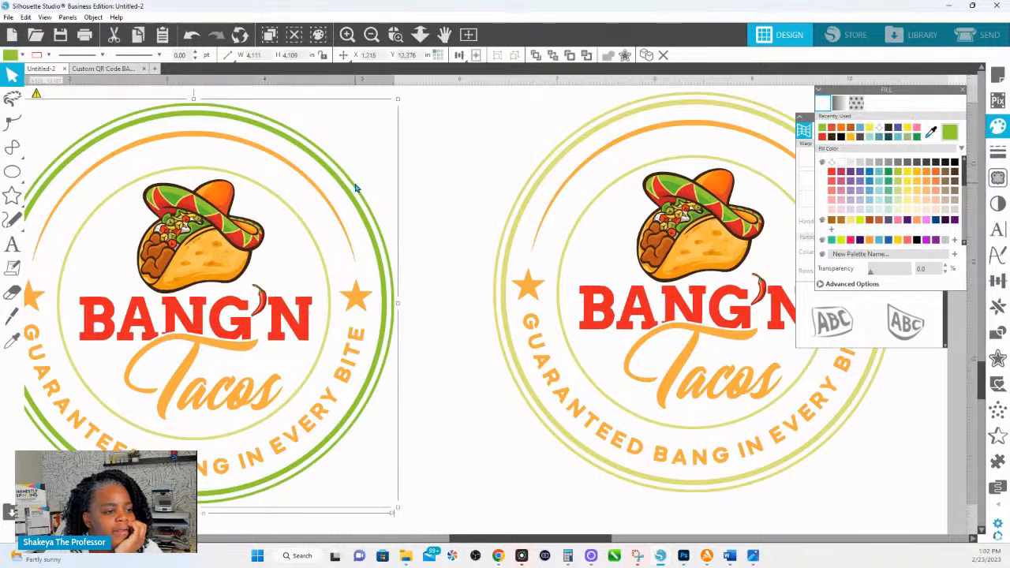
# Fill the left logo's inner ring with a darker green sampled from the sombrero, and apply the same green to the outer double ring.
pyautogui.click(296, 215)
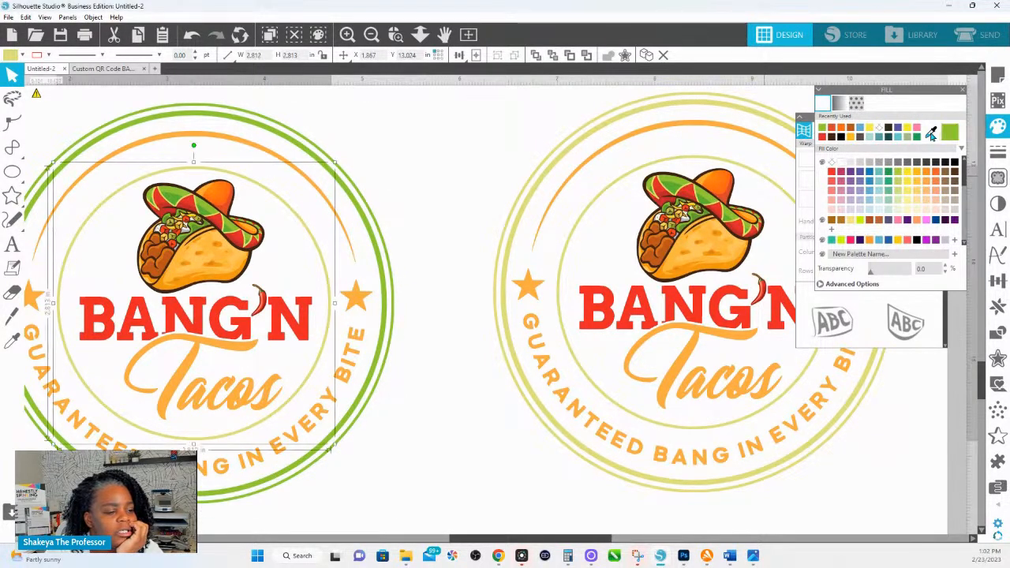
pyautogui.click(931, 134)
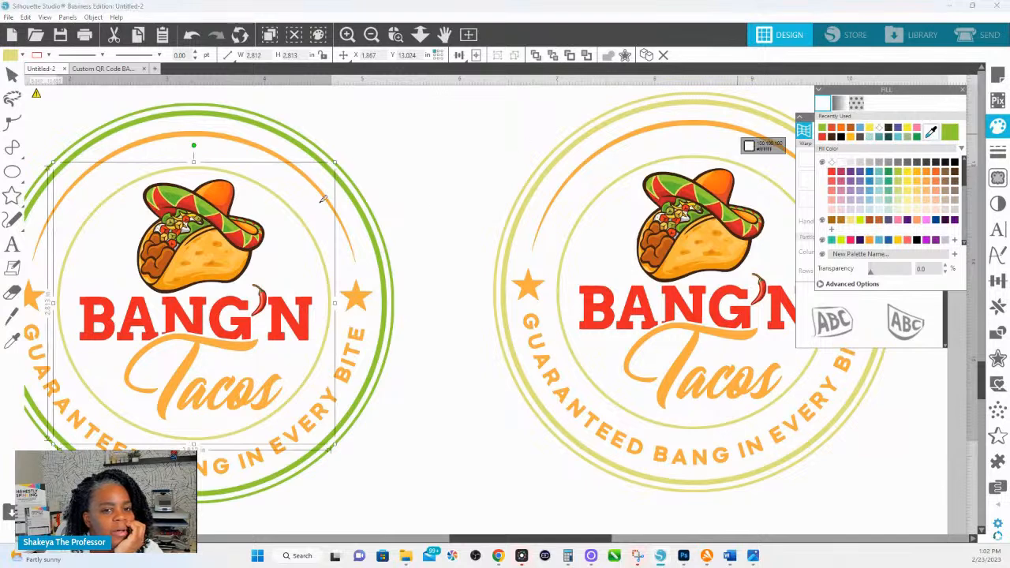
pyautogui.click(211, 208)
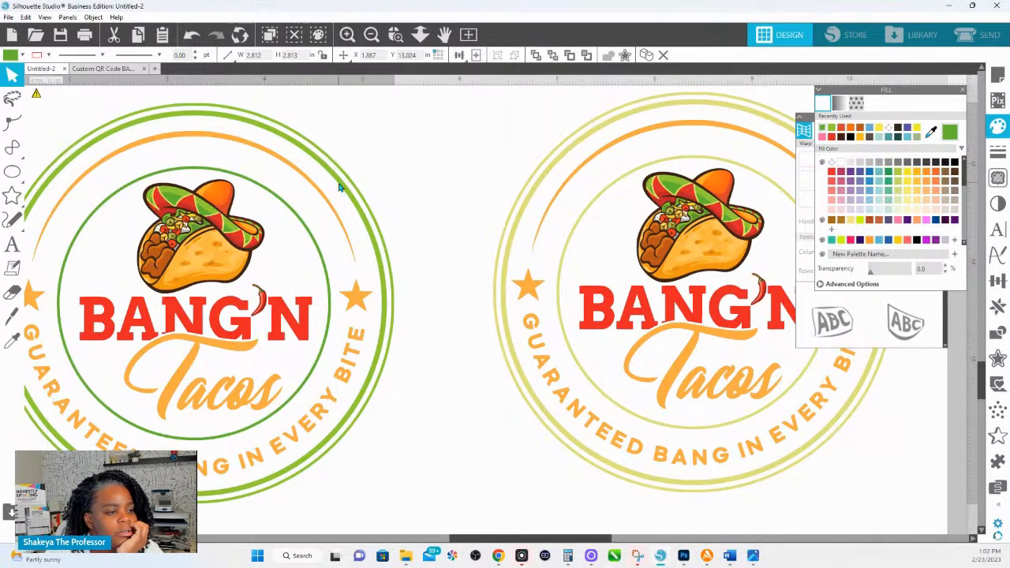
pyautogui.click(341, 188)
pyautogui.click(825, 131)
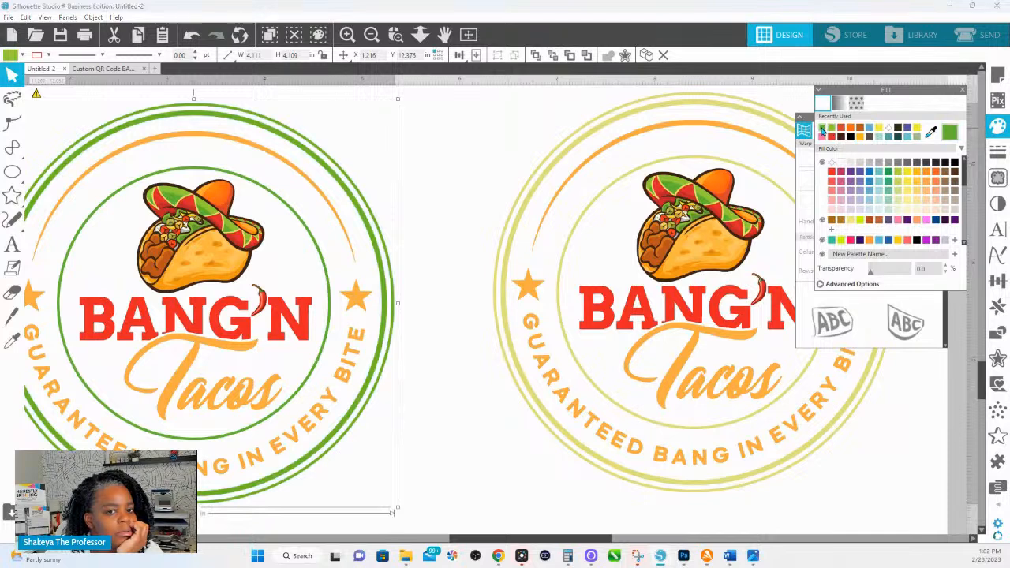
# Refill the left logo's inner ring with the lighter green sampled from the sombrero's brim and deselect it.
pyautogui.click(309, 237)
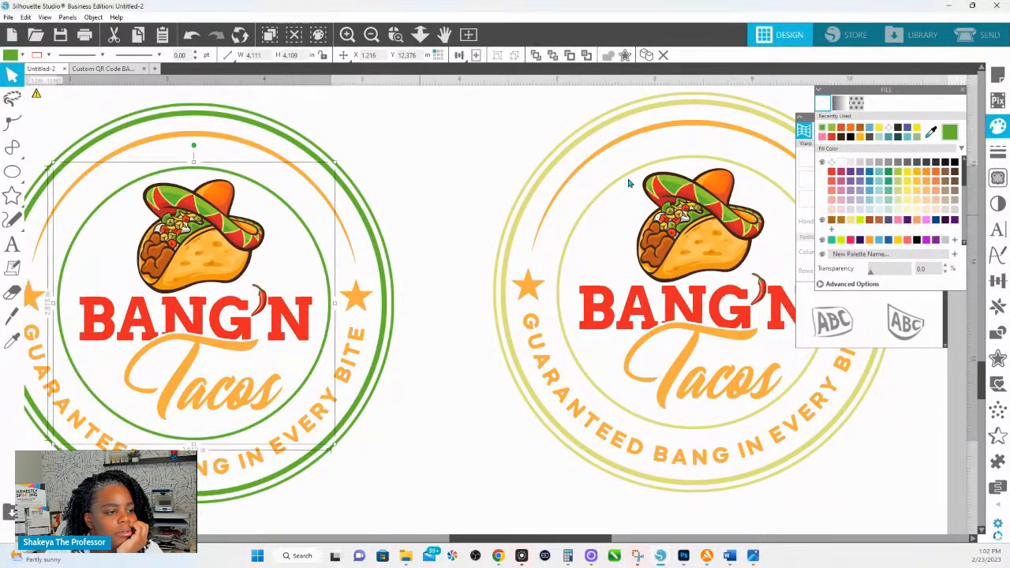
pyautogui.click(932, 133)
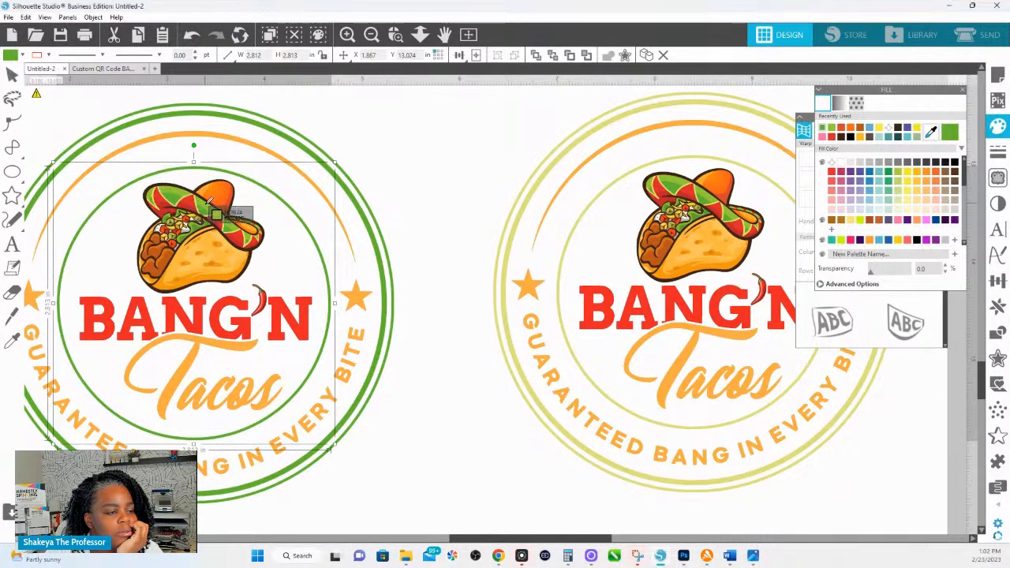
pyautogui.click(233, 203)
pyautogui.click(434, 138)
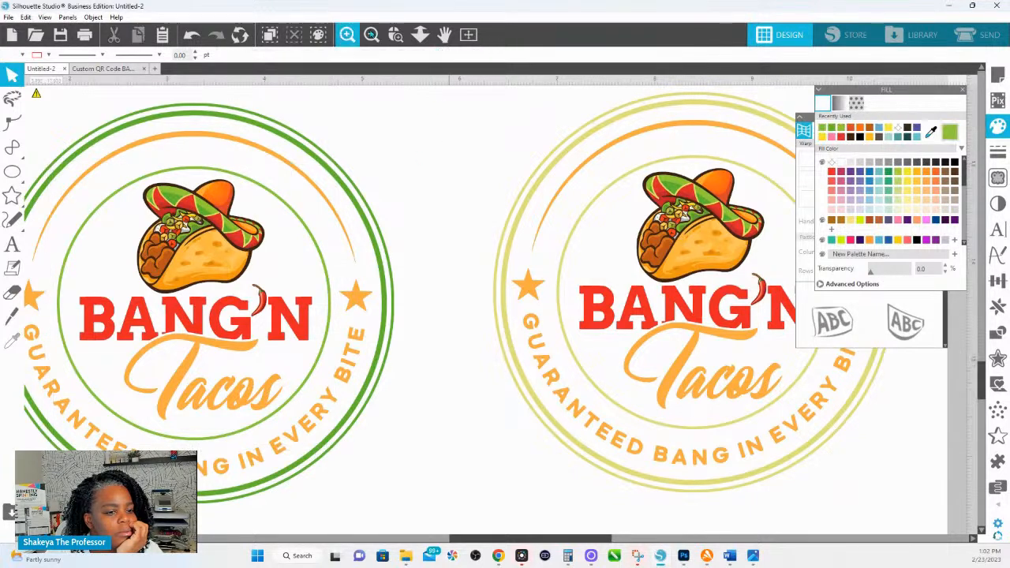
# Select the left logo's Tacos lettering, both stars, upper arc and slogan, and fill them with the yellow-orange sampled from the sombrero.
pyautogui.click(420, 34)
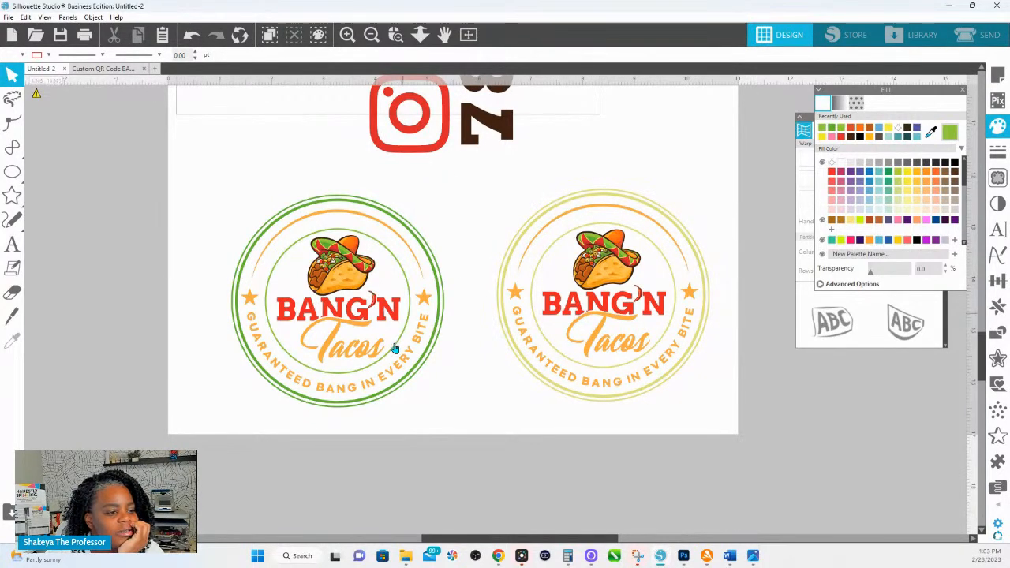
pyautogui.click(420, 34)
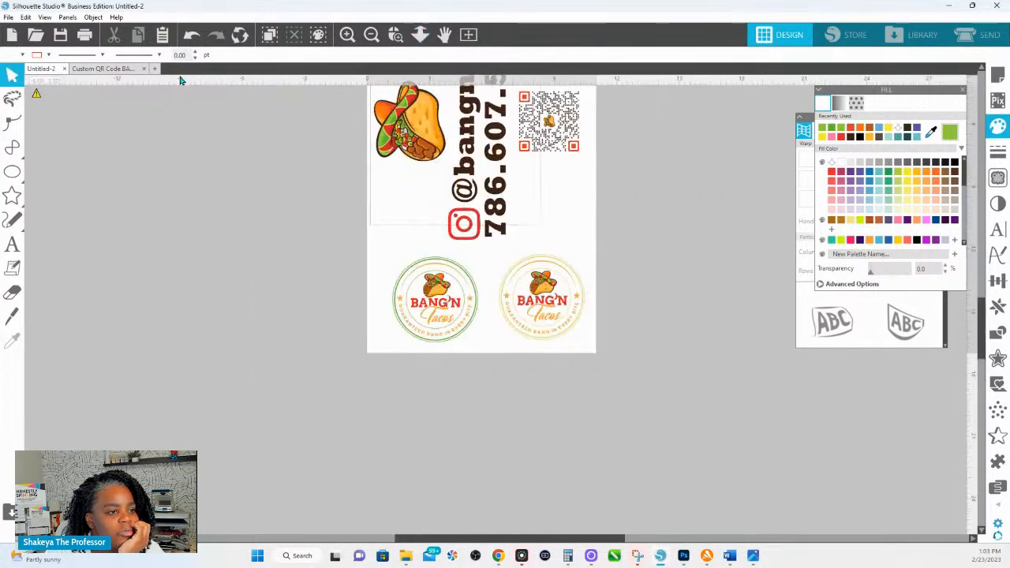
pyautogui.click(401, 38)
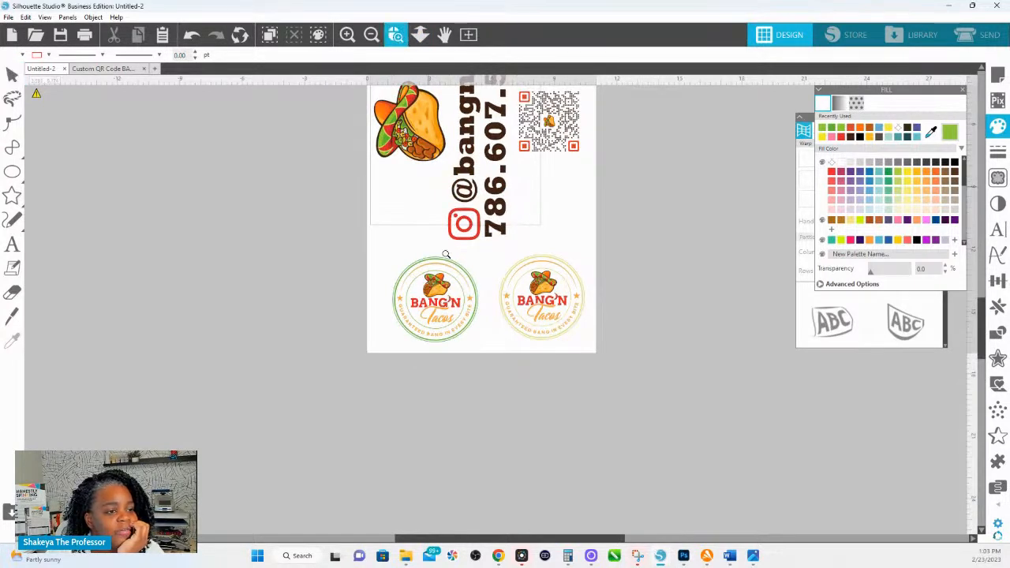
pyautogui.moveTo(374, 261); pyautogui.dragTo(562, 361)
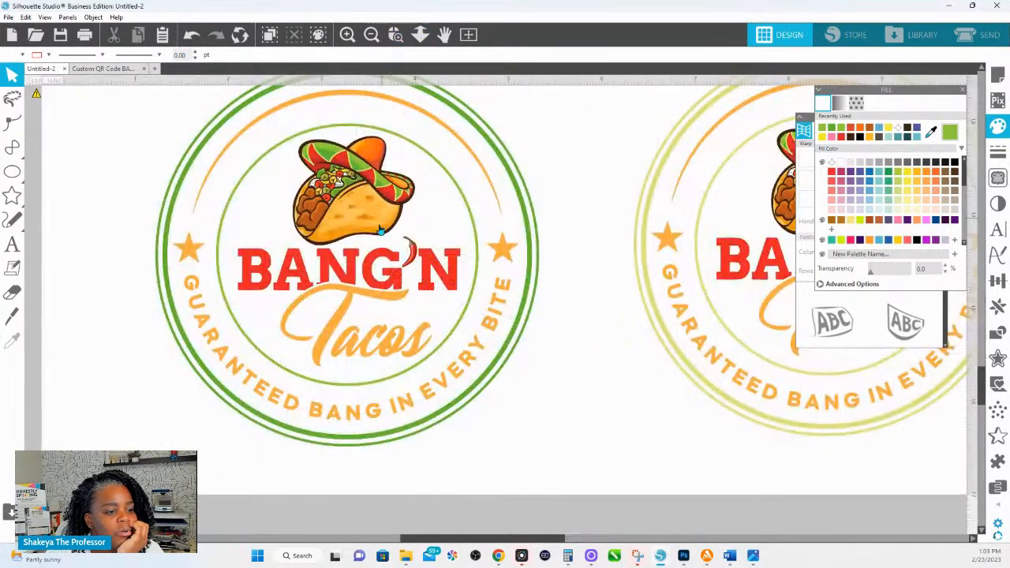
pyautogui.click(402, 302)
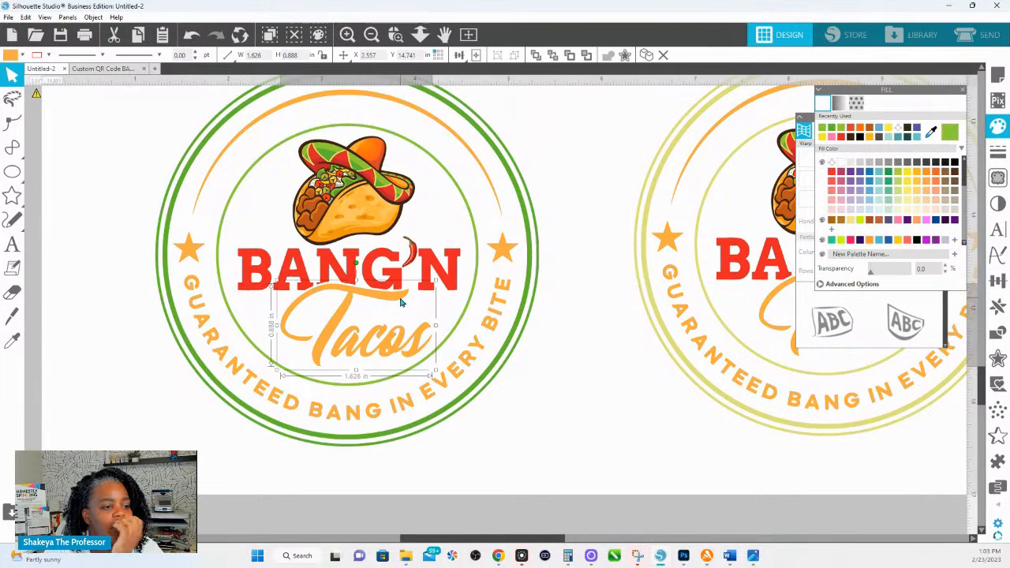
pyautogui.keyDown('shift'); pyautogui.click(192, 258); pyautogui.keyUp('shift')
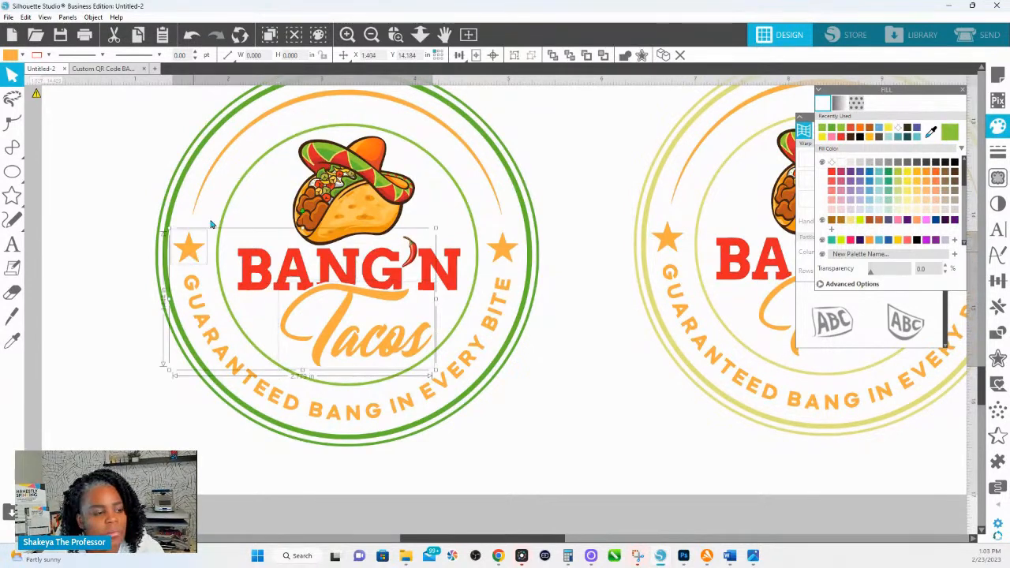
pyautogui.keyDown('shift'); pyautogui.click(211, 170); pyautogui.keyUp('shift')
pyautogui.keyDown('shift'); pyautogui.click(224, 354); pyautogui.keyUp('shift')
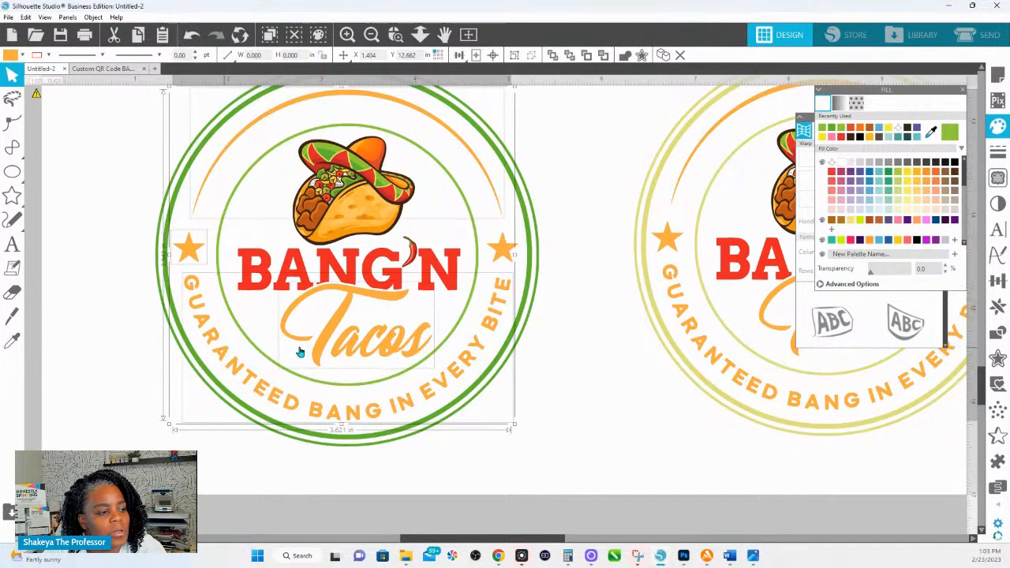
pyautogui.keyDown('shift'); pyautogui.click(510, 250); pyautogui.keyUp('shift')
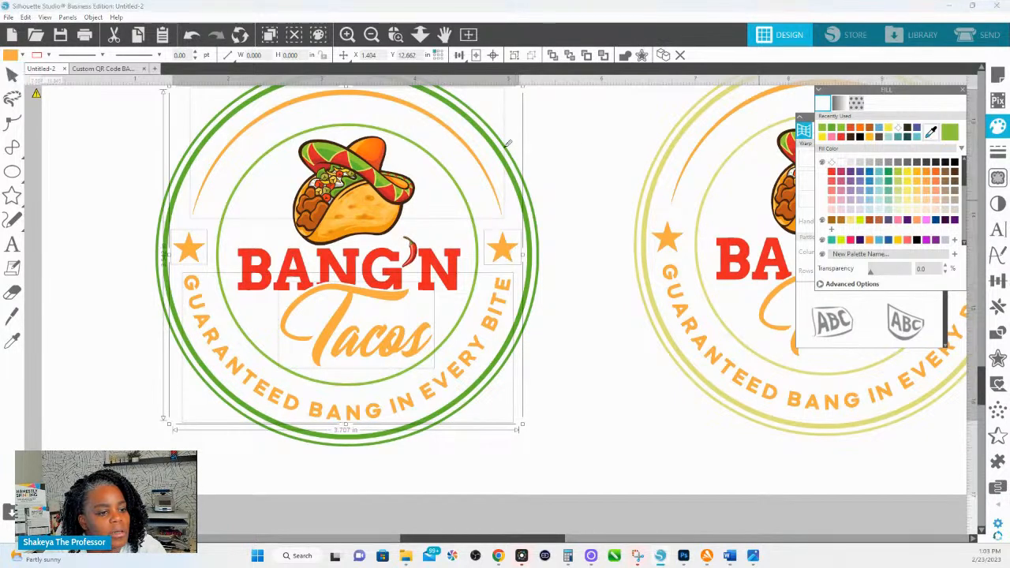
pyautogui.click(356, 155)
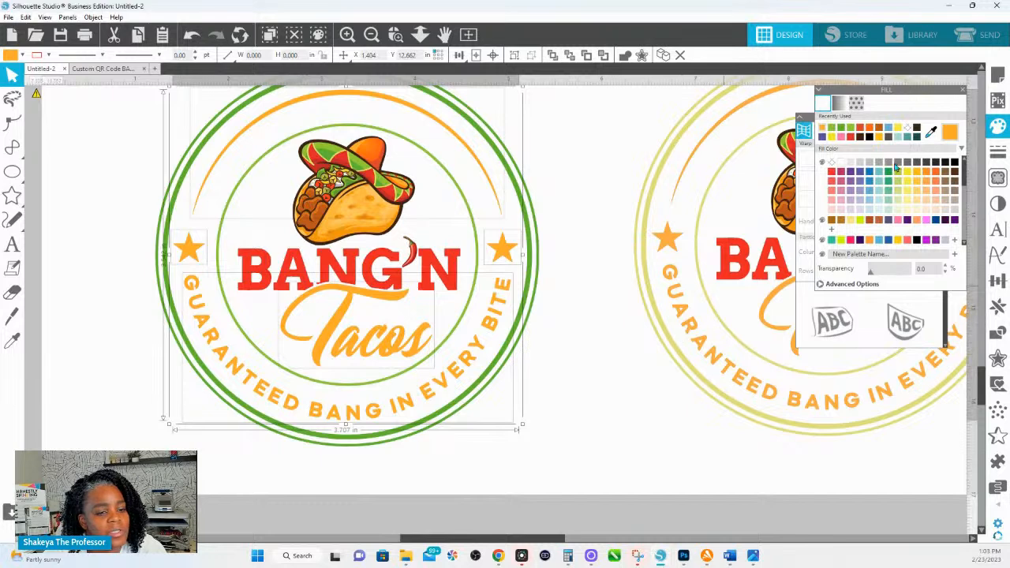
# Recolour the selected lettering, stars, arc and slogan with the sombrero crown's bright orange, followed by the dark brown of the taco's outline.
pyautogui.click(932, 132)
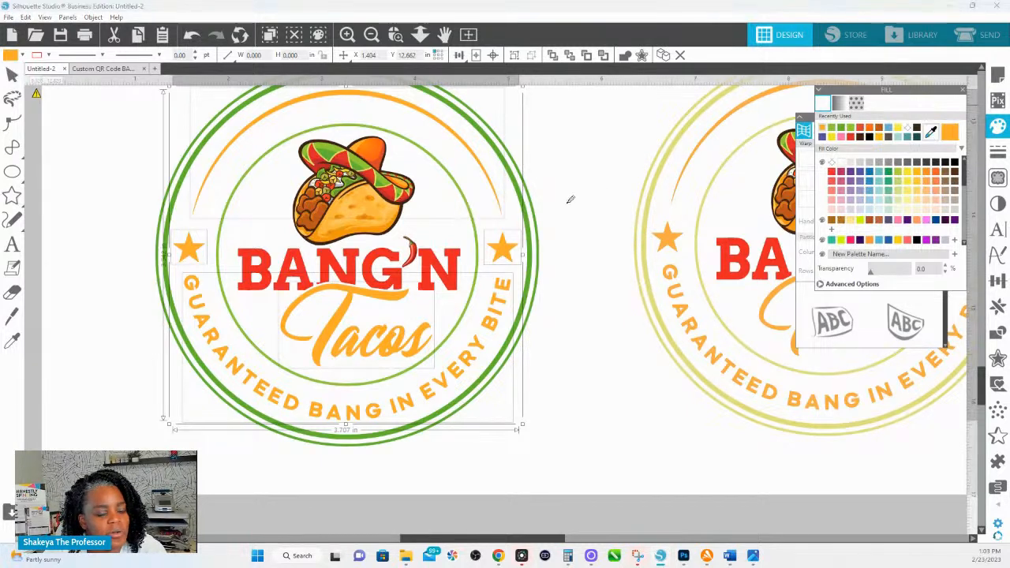
pyautogui.click(371, 154)
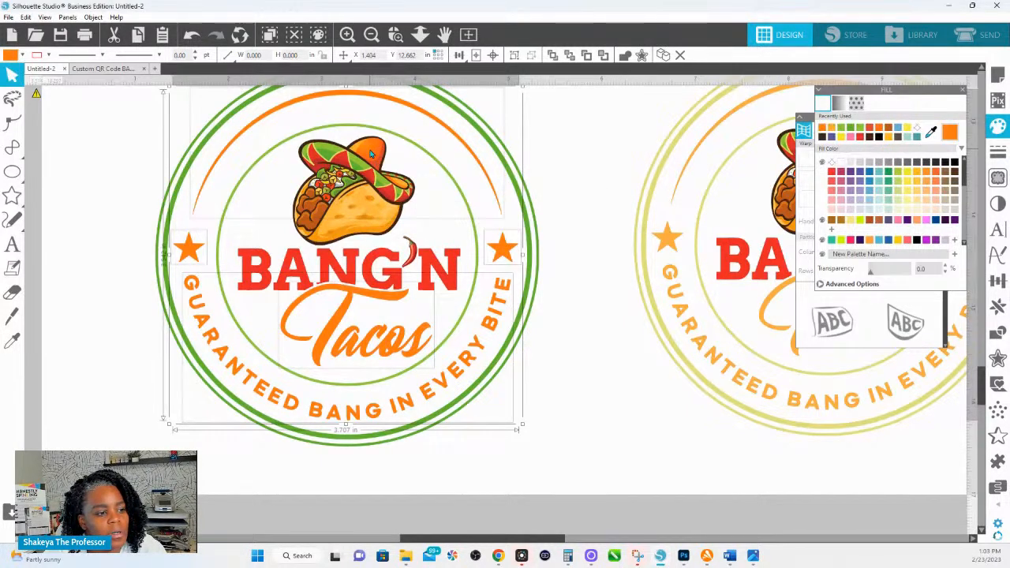
pyautogui.click(931, 133)
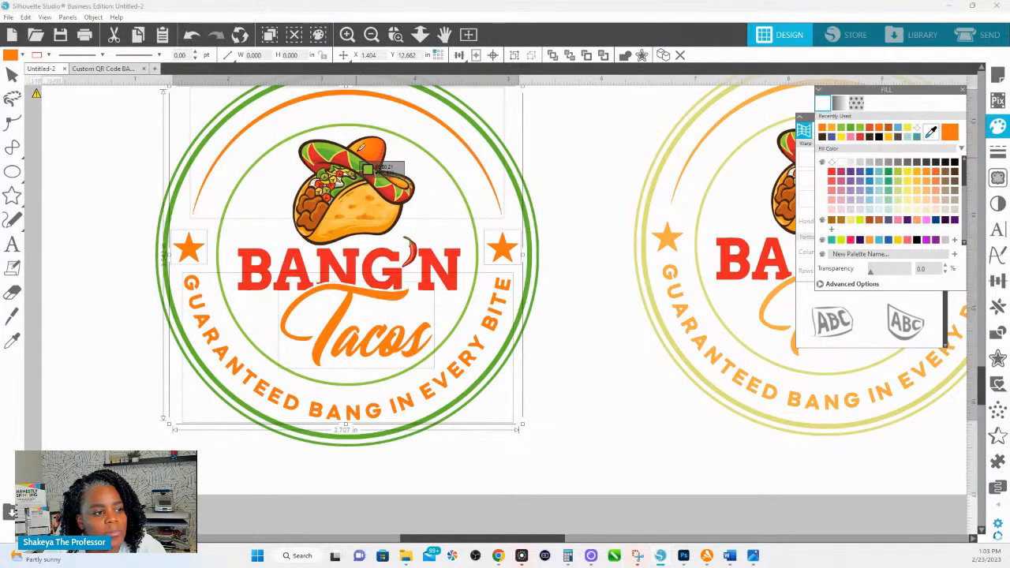
pyautogui.click(359, 156)
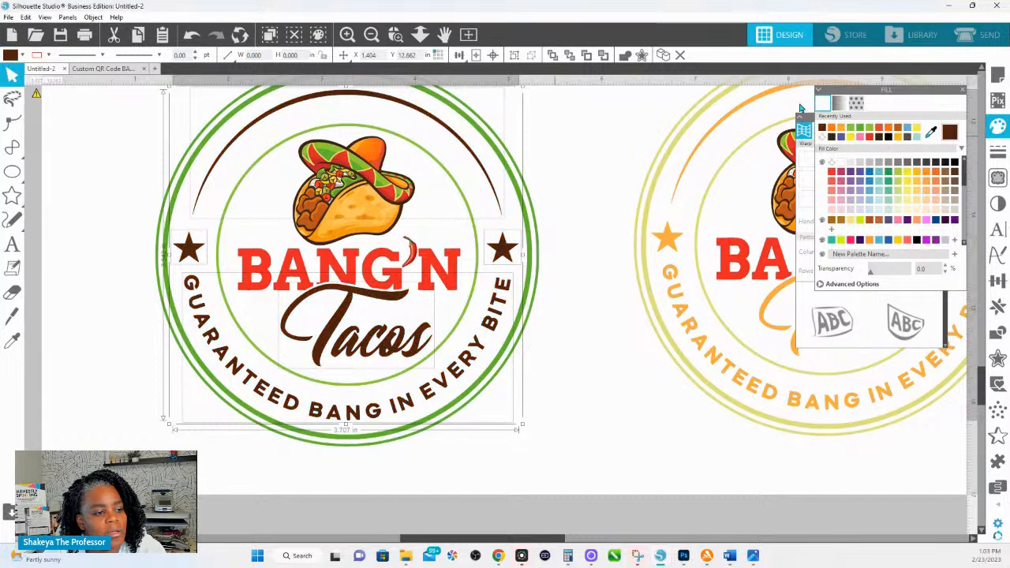
# Refill the left logo's Tacos lettering, stars, upper arc and slogan with the yellow-orange sampled from the sombrero and deselect them.
pyautogui.click(932, 133)
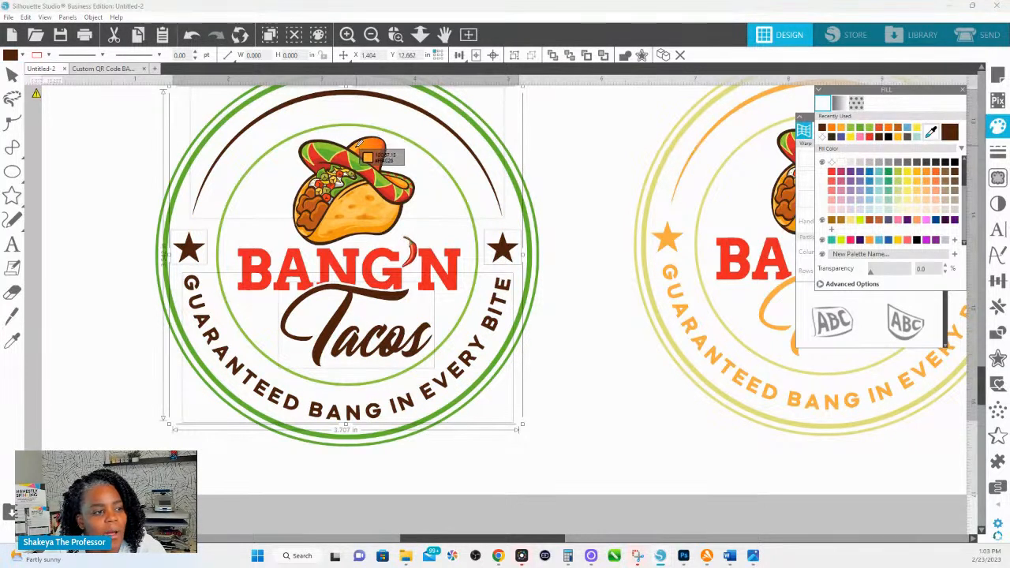
pyautogui.click(355, 151)
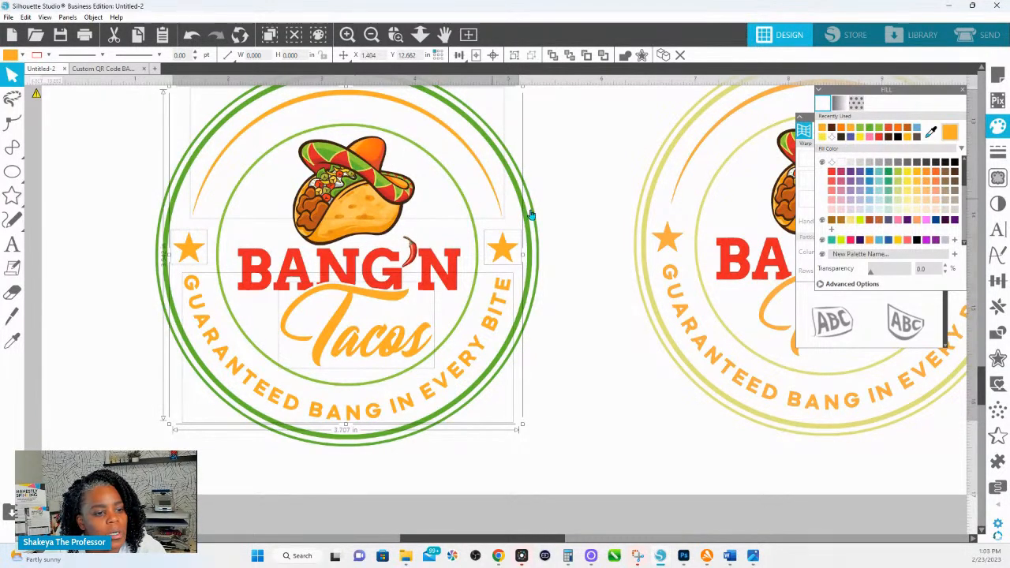
pyautogui.click(568, 158)
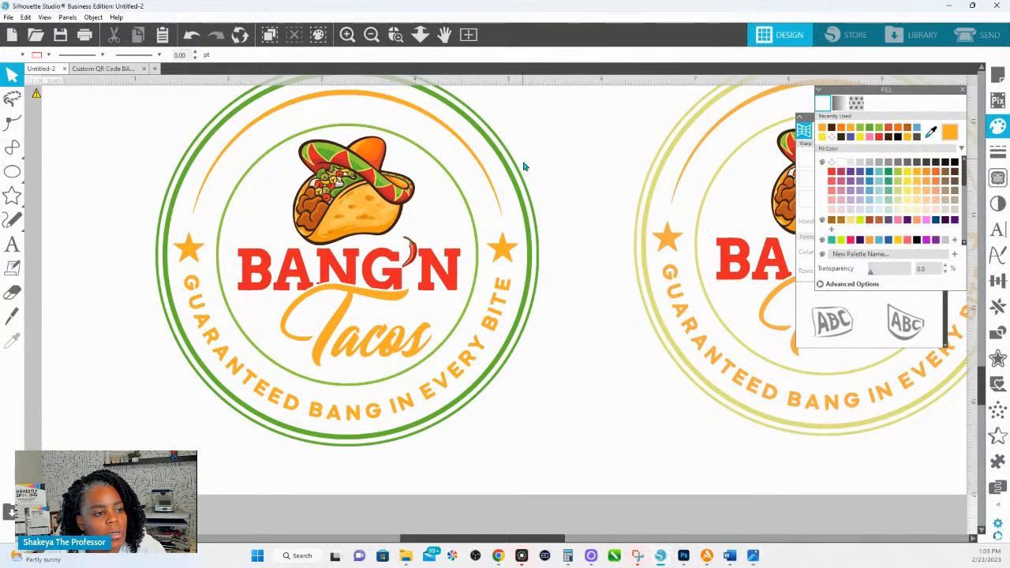
# Fill the left logo's outer double ring with the lighter green sampled from the sombrero's brim and deselect it.
pyautogui.click(535, 189)
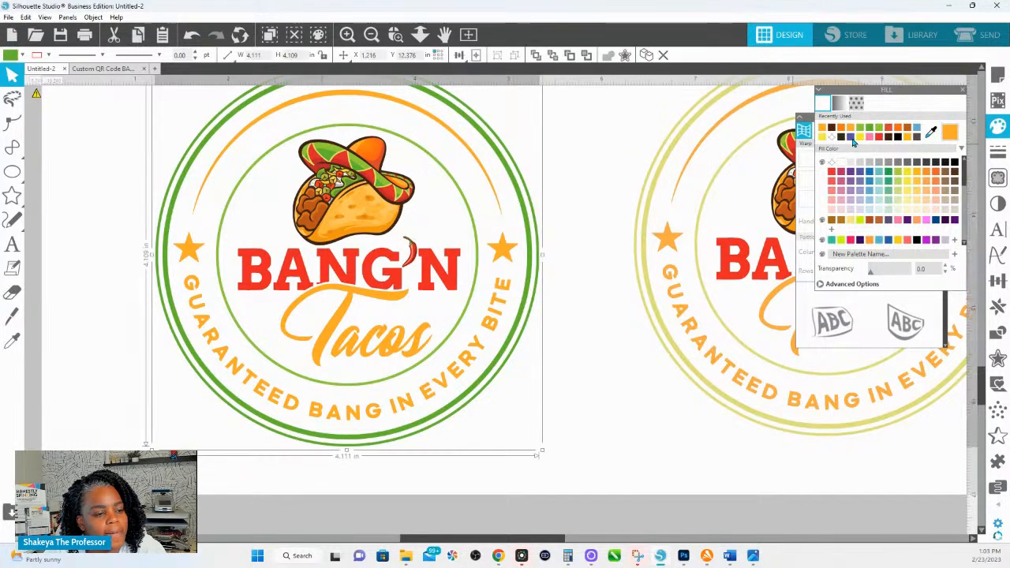
pyautogui.click(931, 132)
pyautogui.click(382, 180)
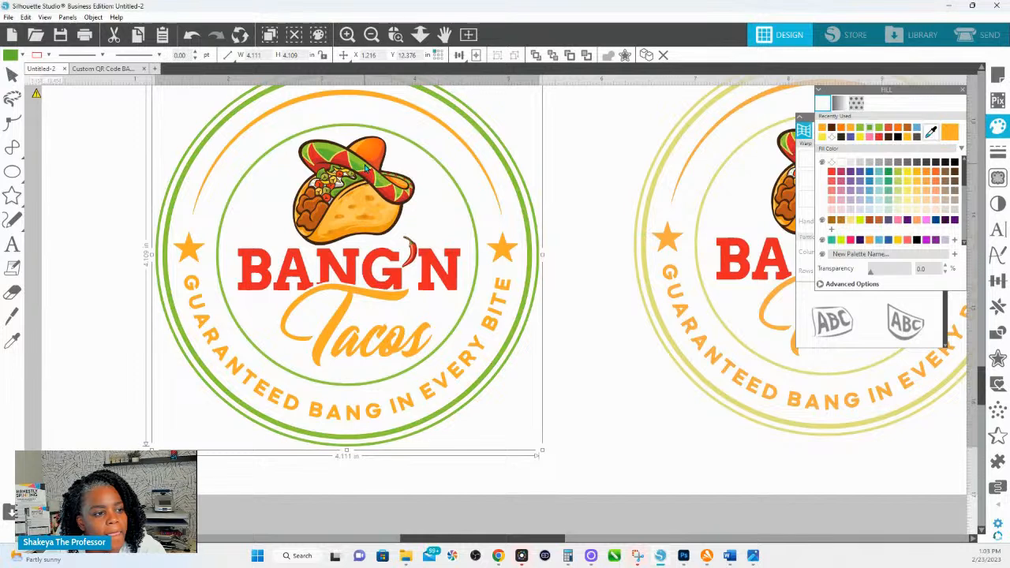
pyautogui.click(577, 127)
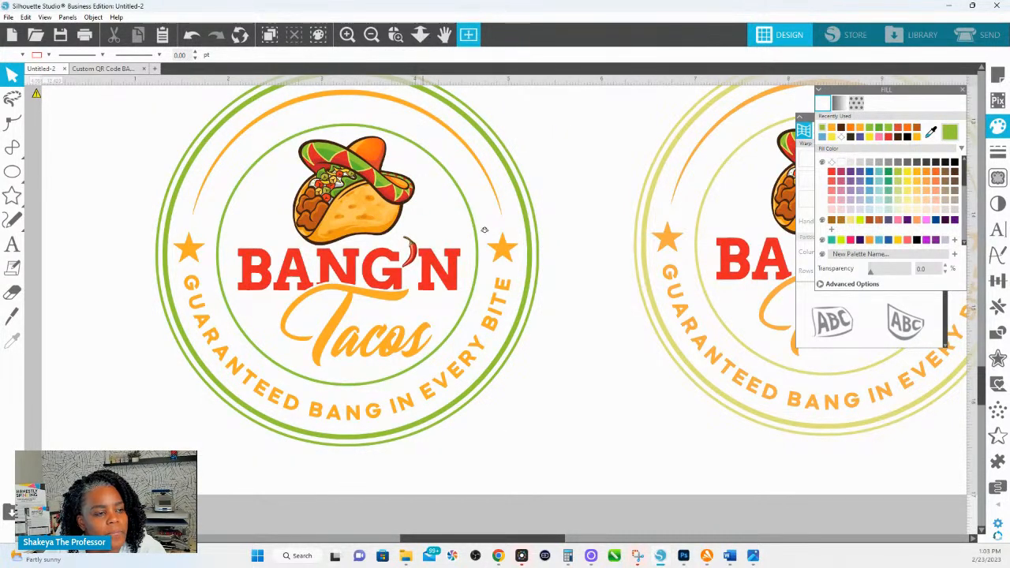
# Compare the two logos and examine how the taco, contact text and QR code sit on the full page.
pyautogui.moveTo(484, 229); pyautogui.dragTo(466, 125)
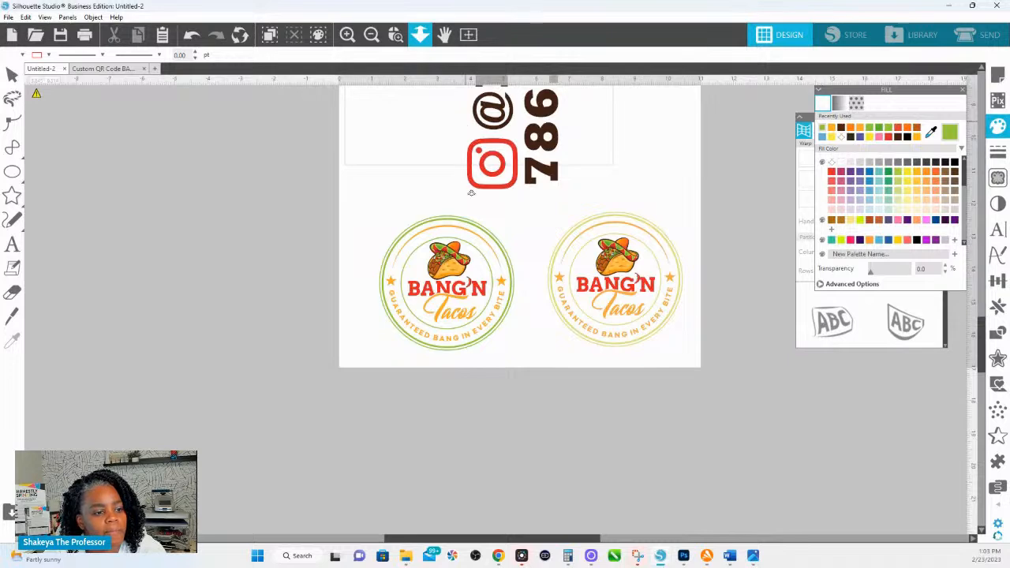
pyautogui.moveTo(471, 193); pyautogui.dragTo(459, 139)
pyautogui.press('Escape')
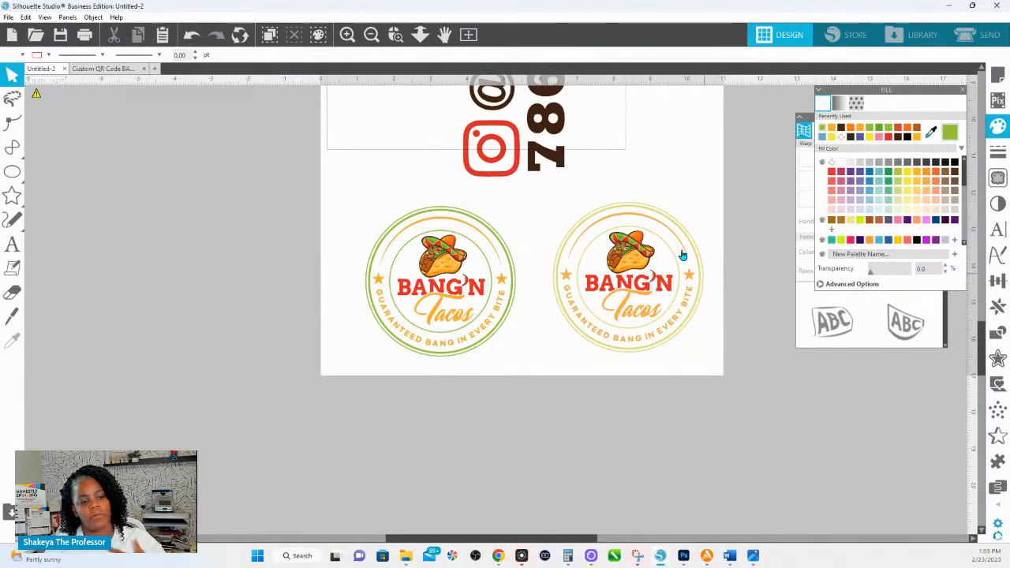
pyautogui.scroll(3, 588, 194)
pyautogui.scroll(3, 573, 162)
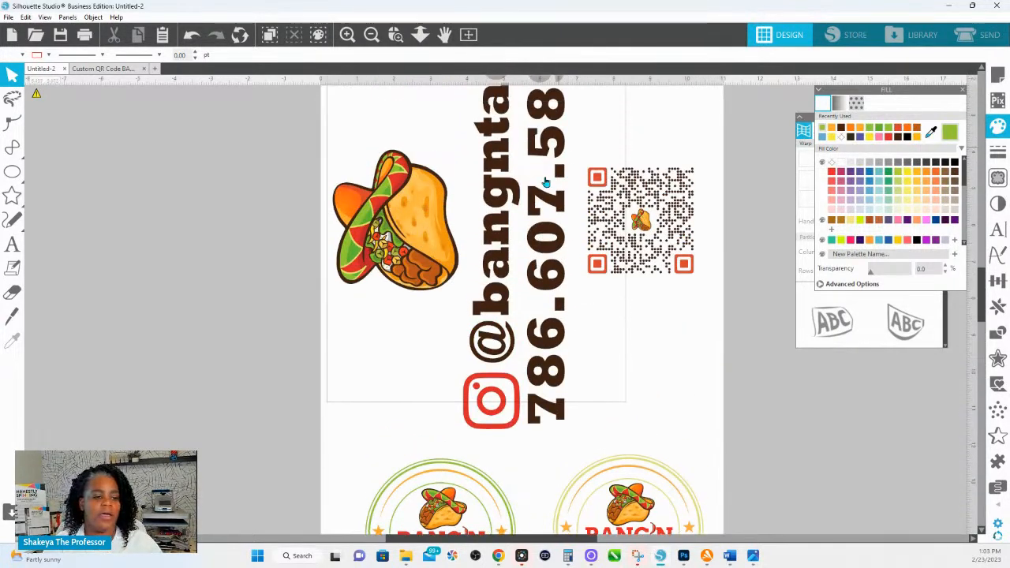
pyautogui.click(420, 34)
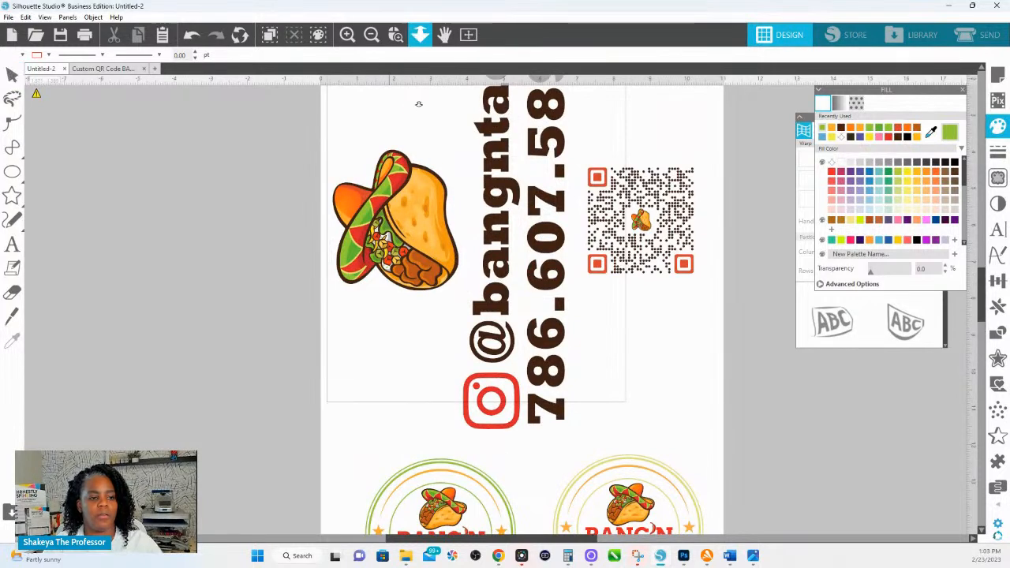
pyautogui.moveTo(392, 104); pyautogui.dragTo(616, 360)
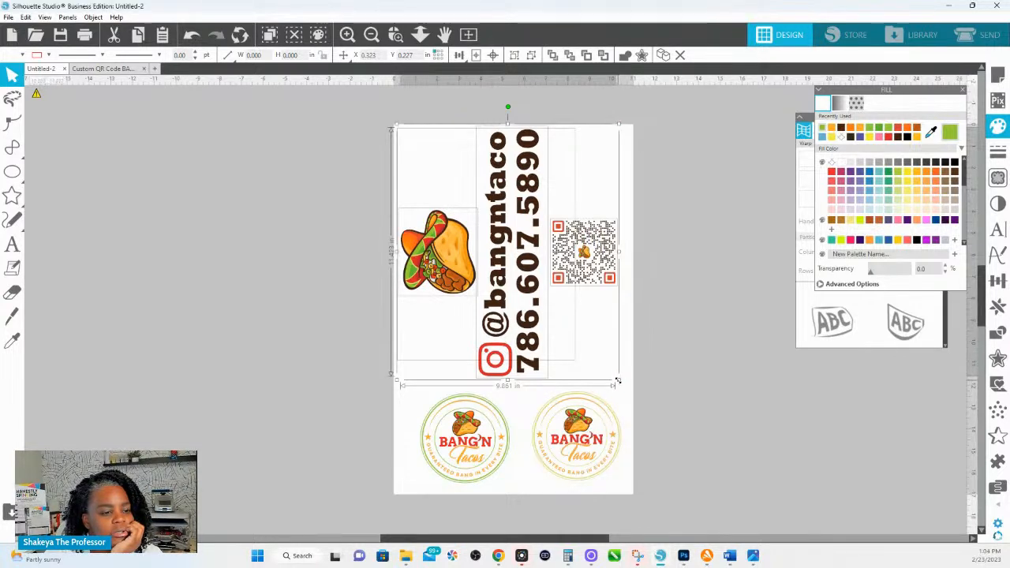
pyautogui.click(737, 196)
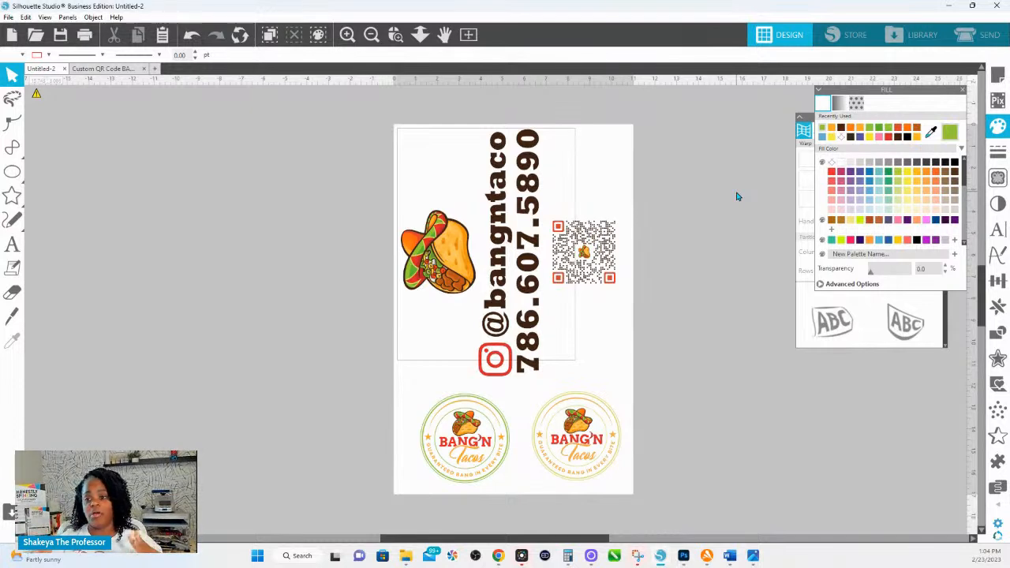
# Copy the taco, contact text and QR code to the left of the page and enlarge the copy to about 10.57 in wide.
pyautogui.moveTo(366, 123); pyautogui.dragTo(623, 316)
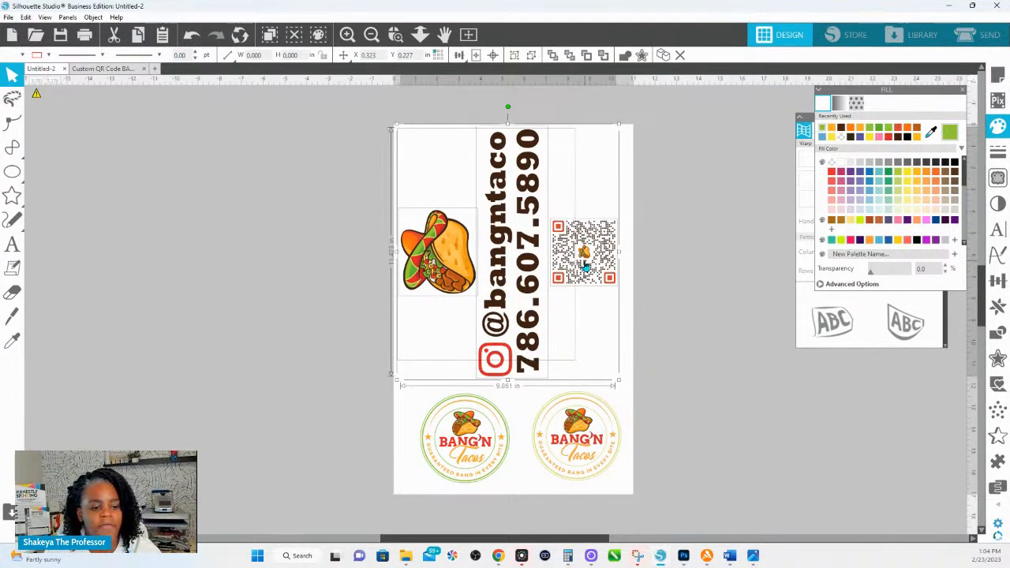
pyautogui.hotkey('ctrl', 'v')
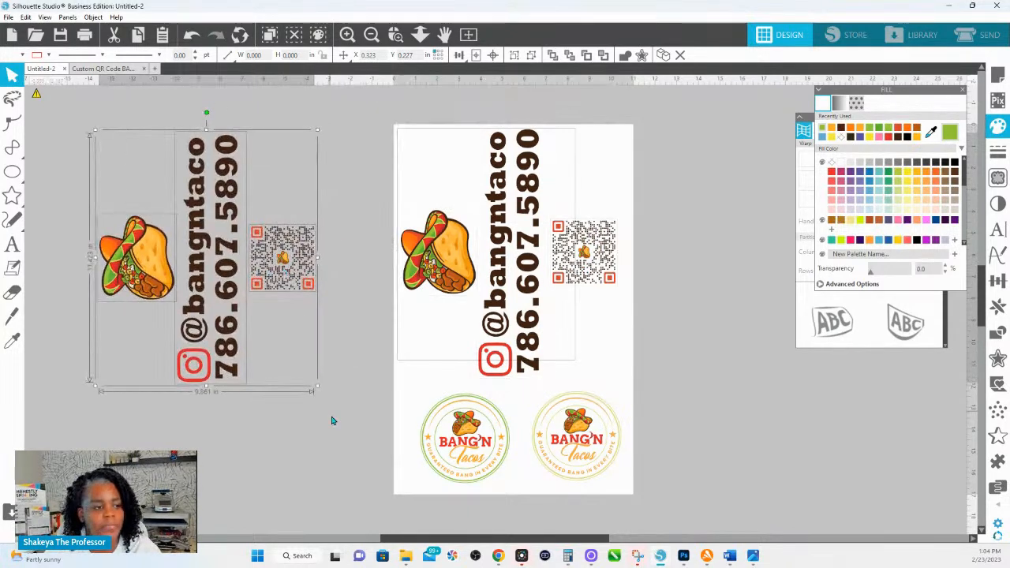
pyautogui.moveTo(317, 390); pyautogui.dragTo(327, 410)
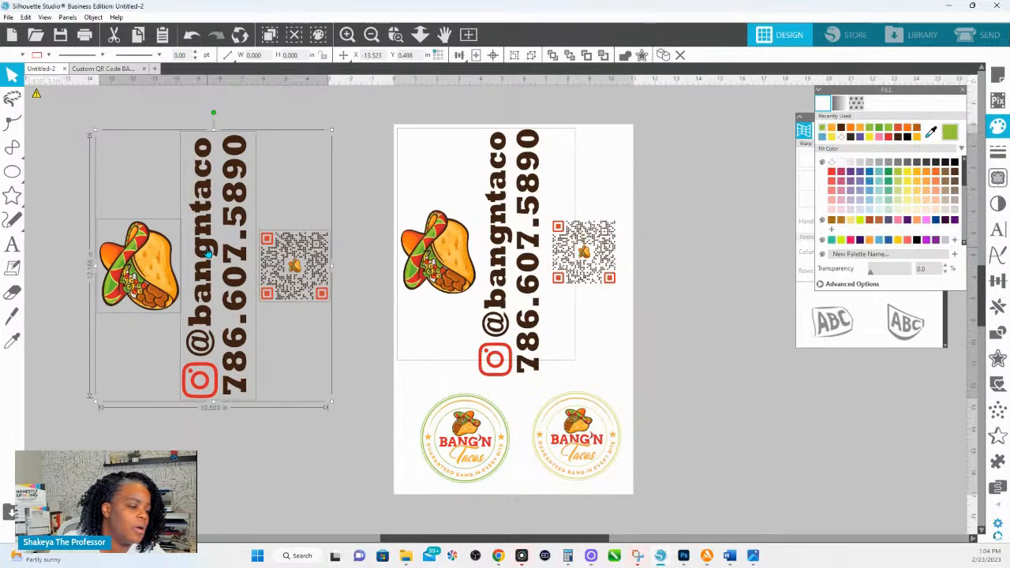
pyautogui.moveTo(207, 251); pyautogui.dragTo(188, 259)
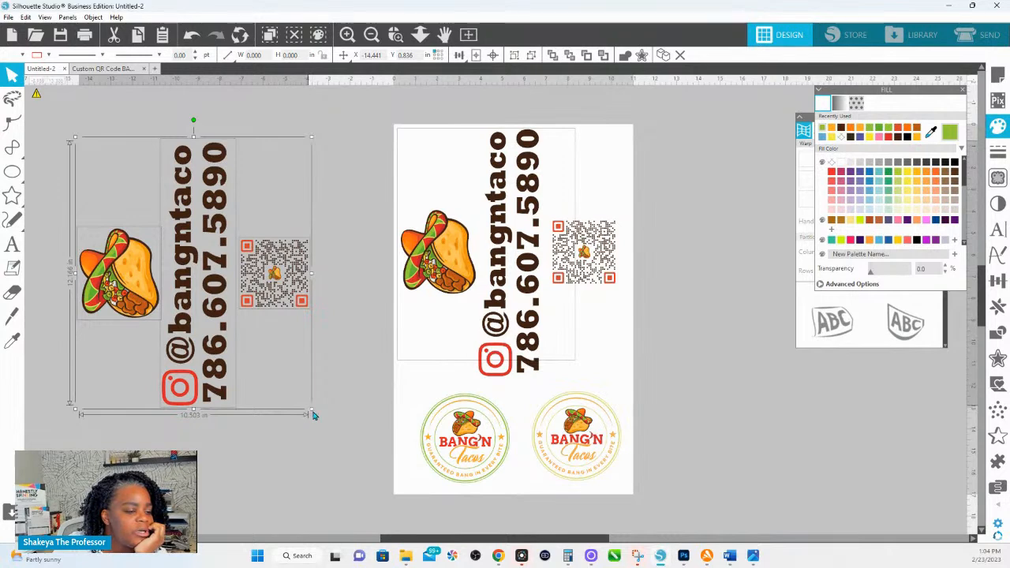
pyautogui.moveTo(312, 414); pyautogui.dragTo(314, 414)
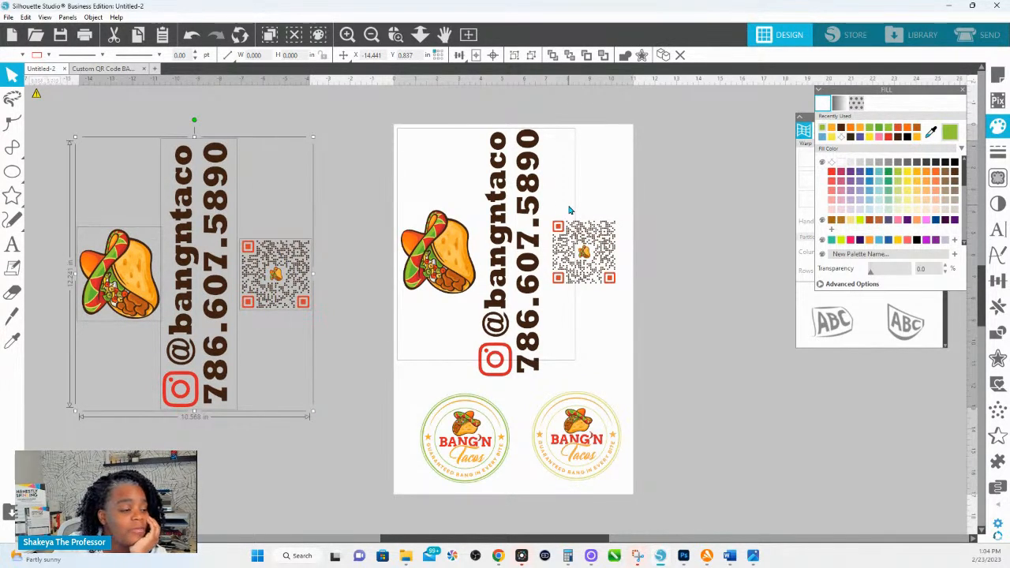
# Move the original artwork and both logos off the page to the right, and place the enlarged copy at the page's upper part.
pyautogui.moveTo(410, 127); pyautogui.dragTo(593, 454)
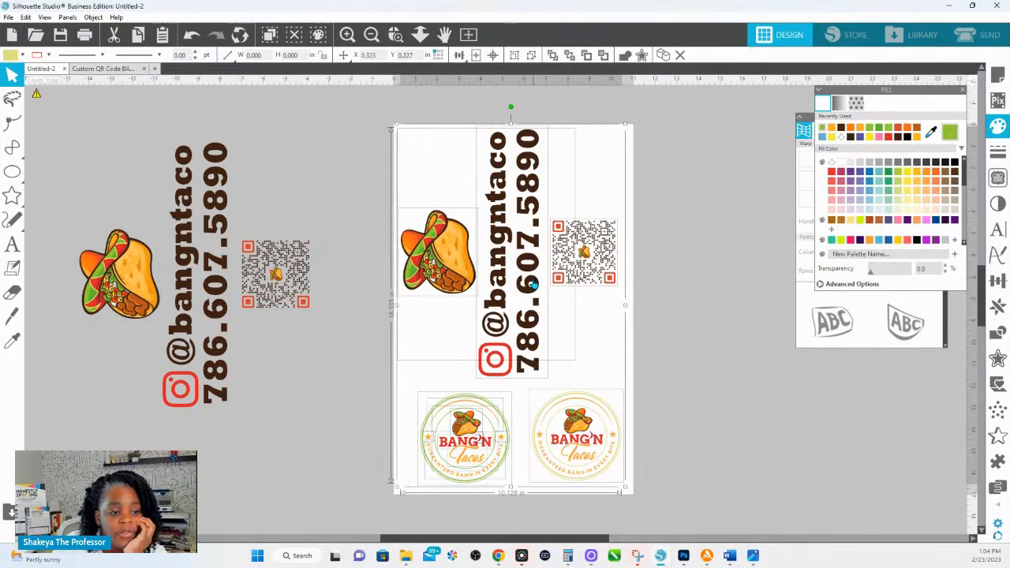
pyautogui.moveTo(531, 281); pyautogui.dragTo(647, 333)
pyautogui.moveTo(131, 279); pyautogui.dragTo(452, 266)
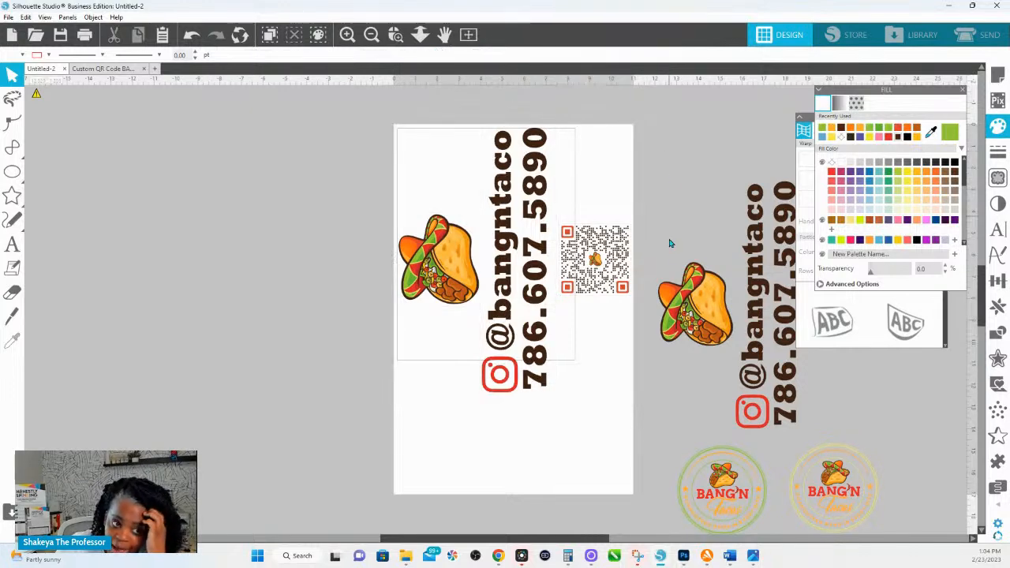
# Group the parts of the recoloured left logo and move both logos back onto the page below the contact text.
pyautogui.moveTo(914, 515); pyautogui.dragTo(698, 459)
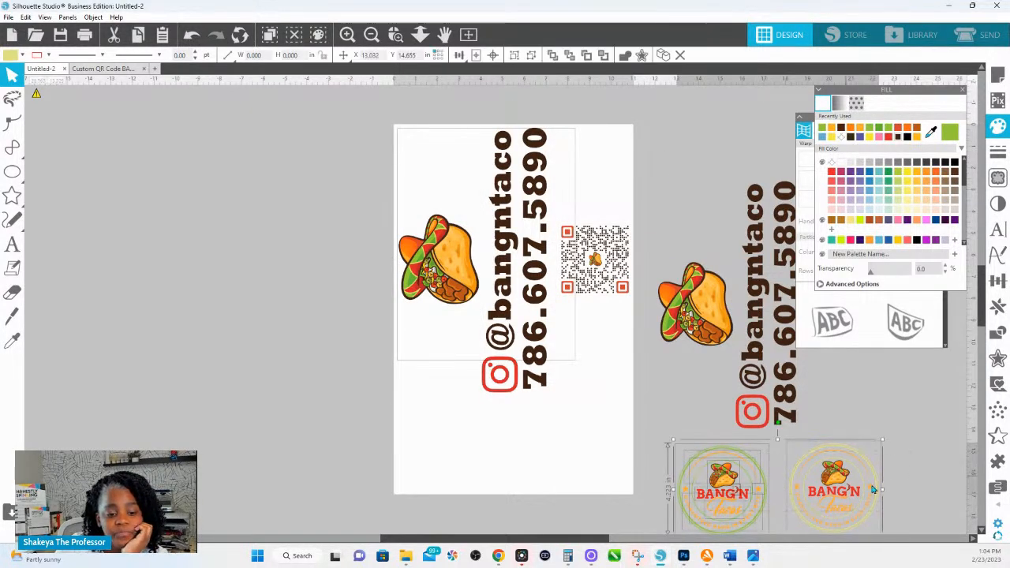
pyautogui.click(737, 513)
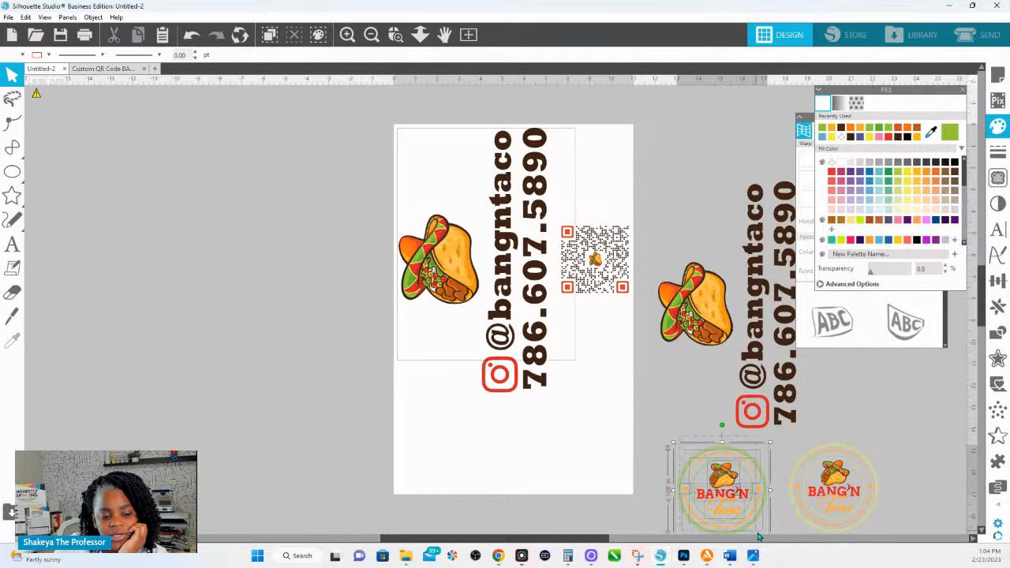
pyautogui.rightClick(739, 502)
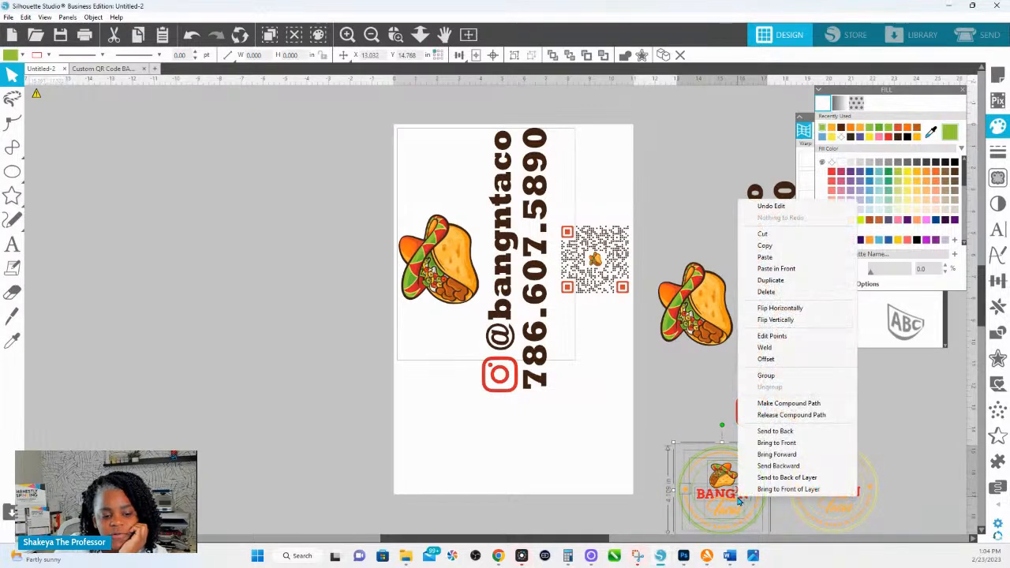
pyautogui.click(765, 375)
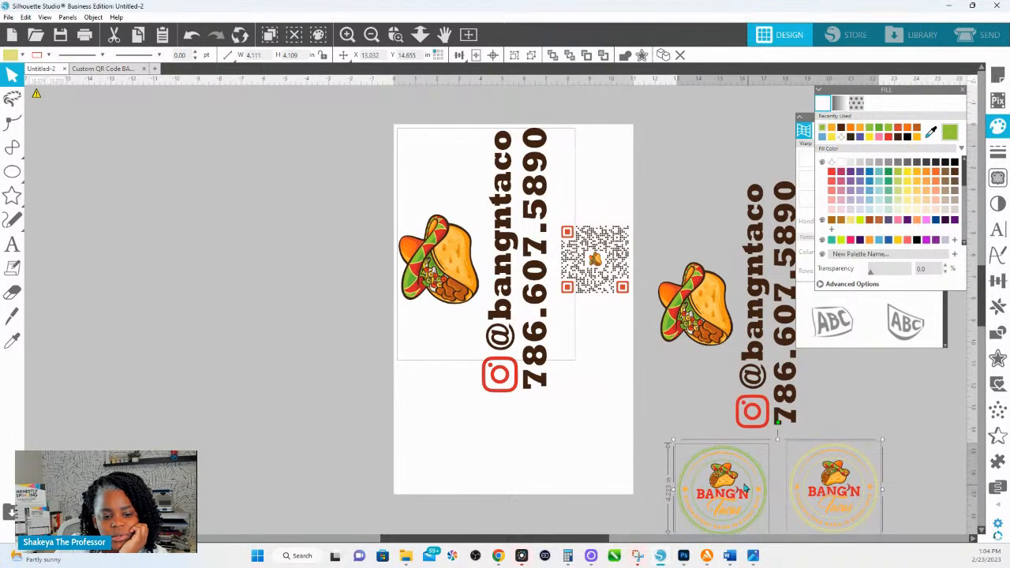
pyautogui.moveTo(725, 464); pyautogui.dragTo(479, 442)
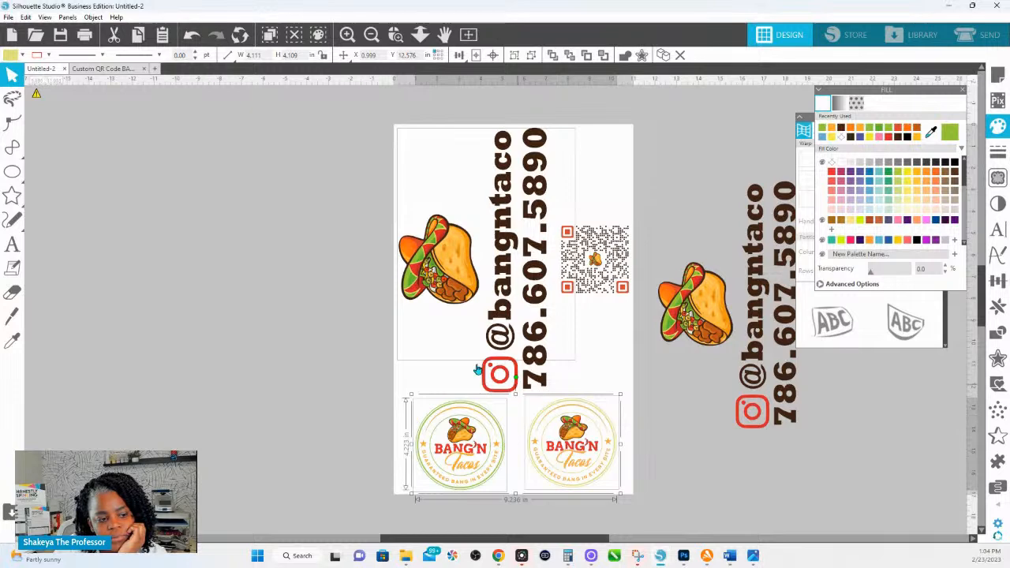
# Group the enlarged taco, contact text and QR code into one object, and group the smaller original set the same way.
pyautogui.click(413, 214)
pyautogui.rightClick(604, 272)
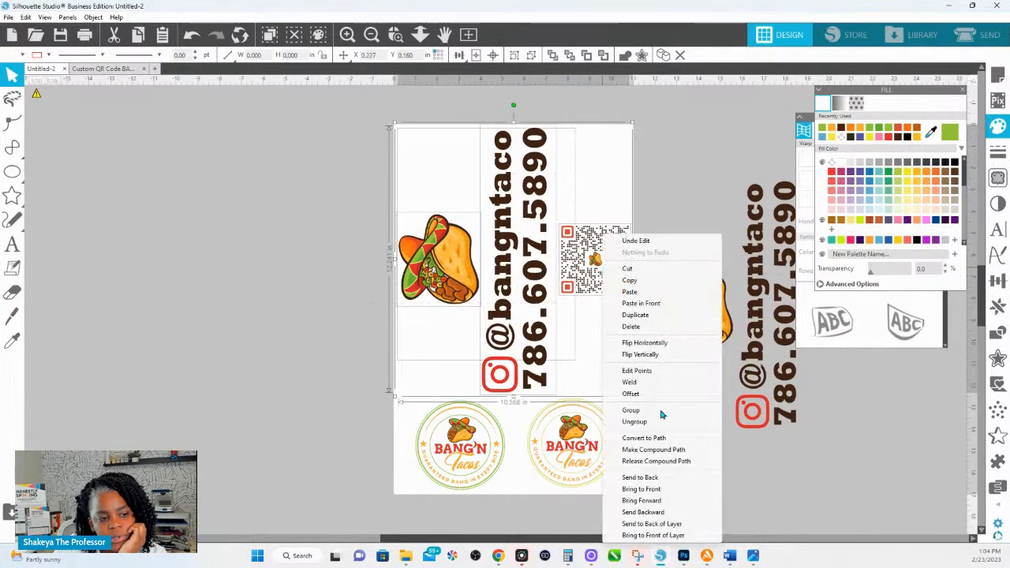
pyautogui.click(651, 422)
pyautogui.click(668, 213)
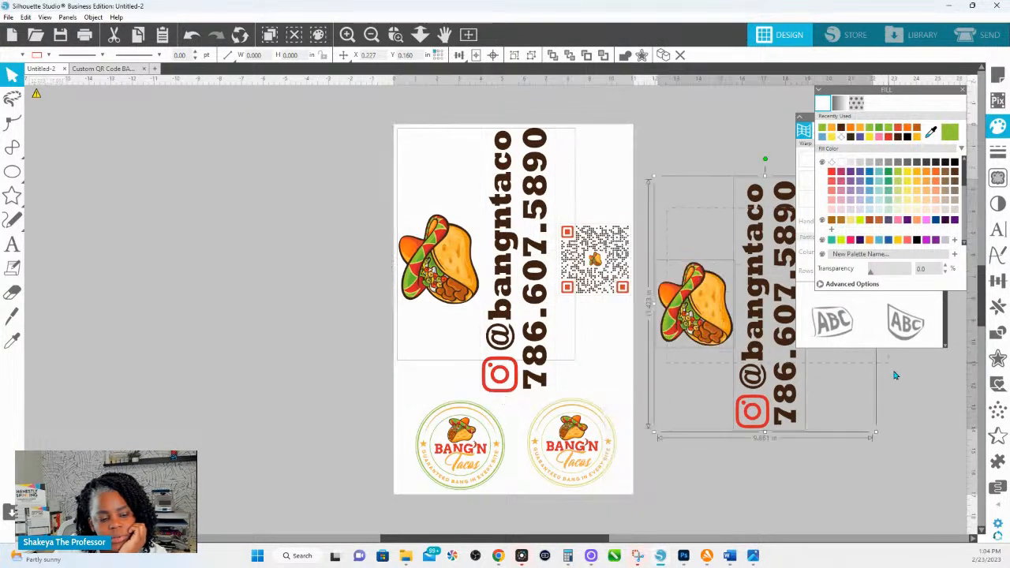
pyautogui.rightClick(774, 321)
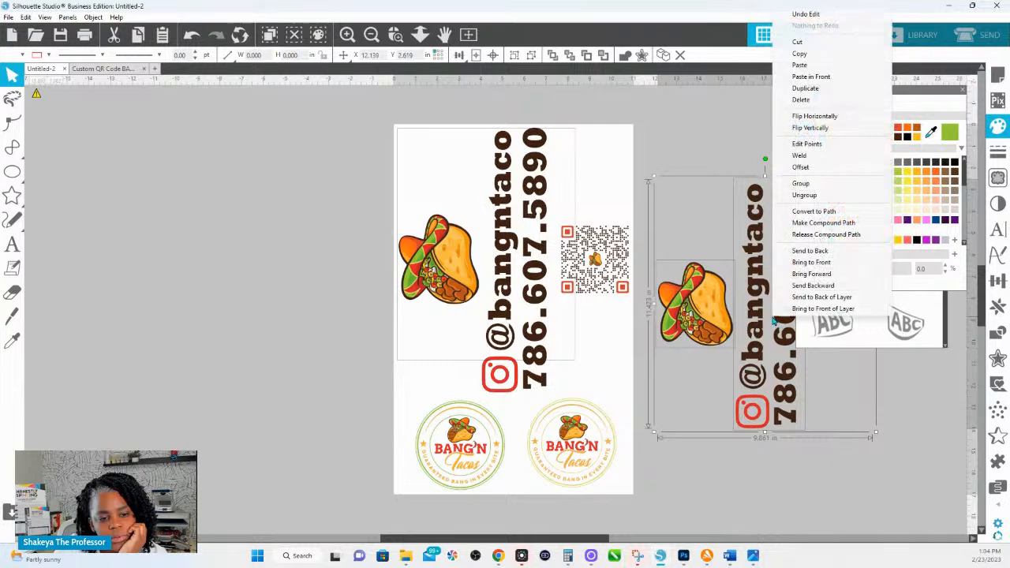
pyautogui.click(804, 185)
# Move the enlarged group off the page to the left and place the smaller original group about 0.59 in from the page's left and top edges.
pyautogui.moveTo(596, 259); pyautogui.dragTo(223, 255)
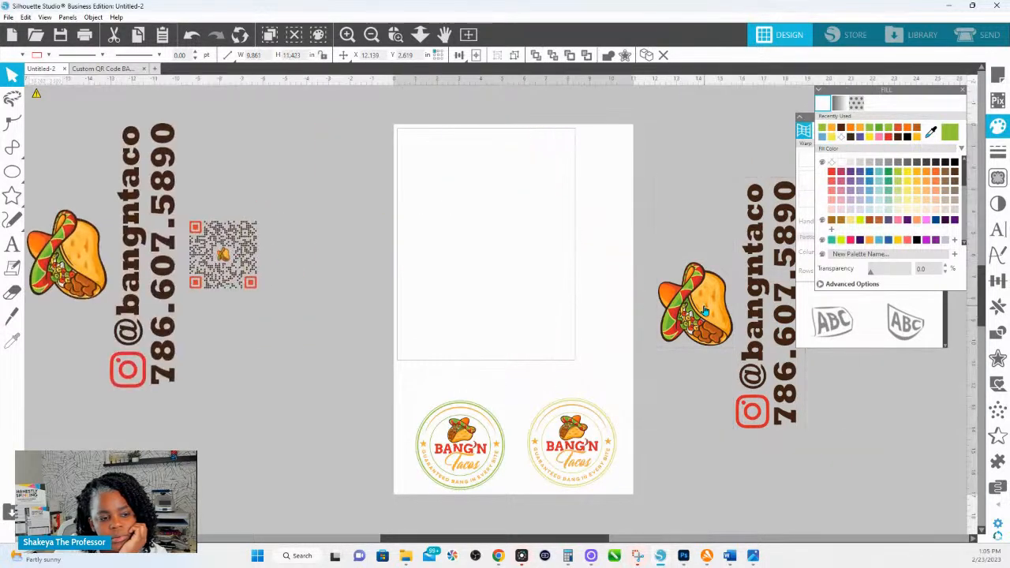
pyautogui.moveTo(704, 309); pyautogui.dragTo(444, 302)
pyautogui.moveTo(544, 295); pyautogui.dragTo(576, 264)
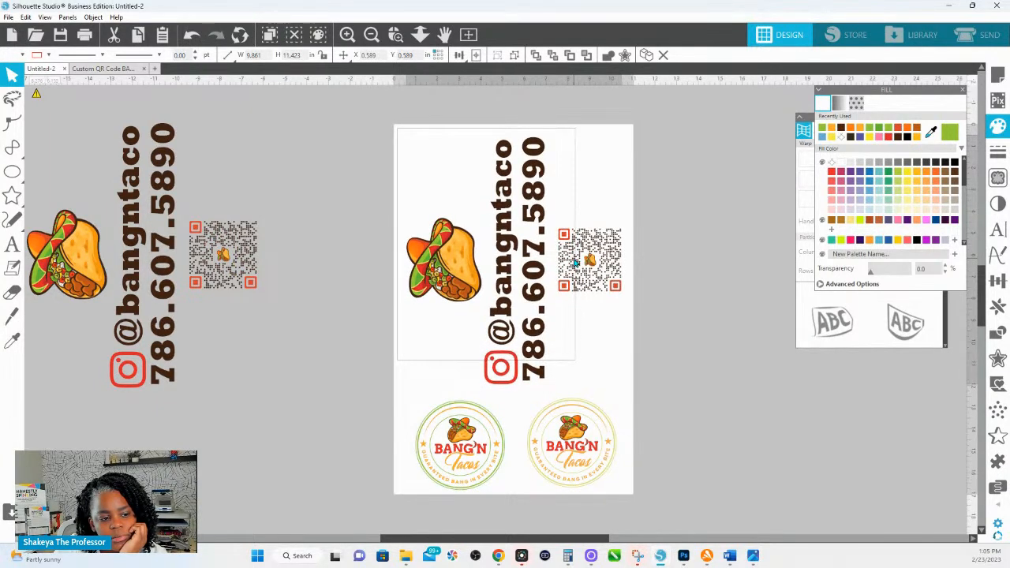
pyautogui.click(575, 264)
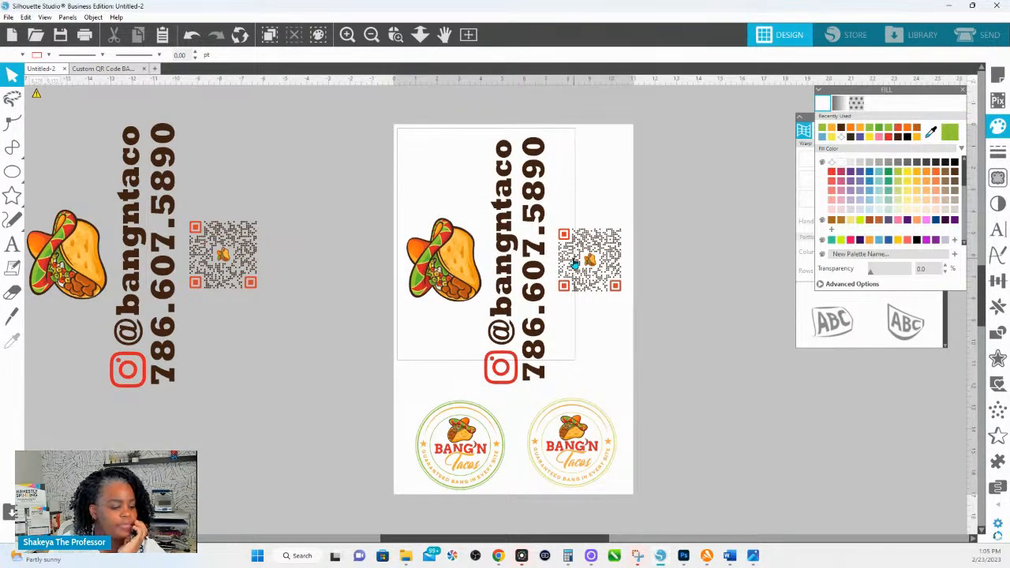